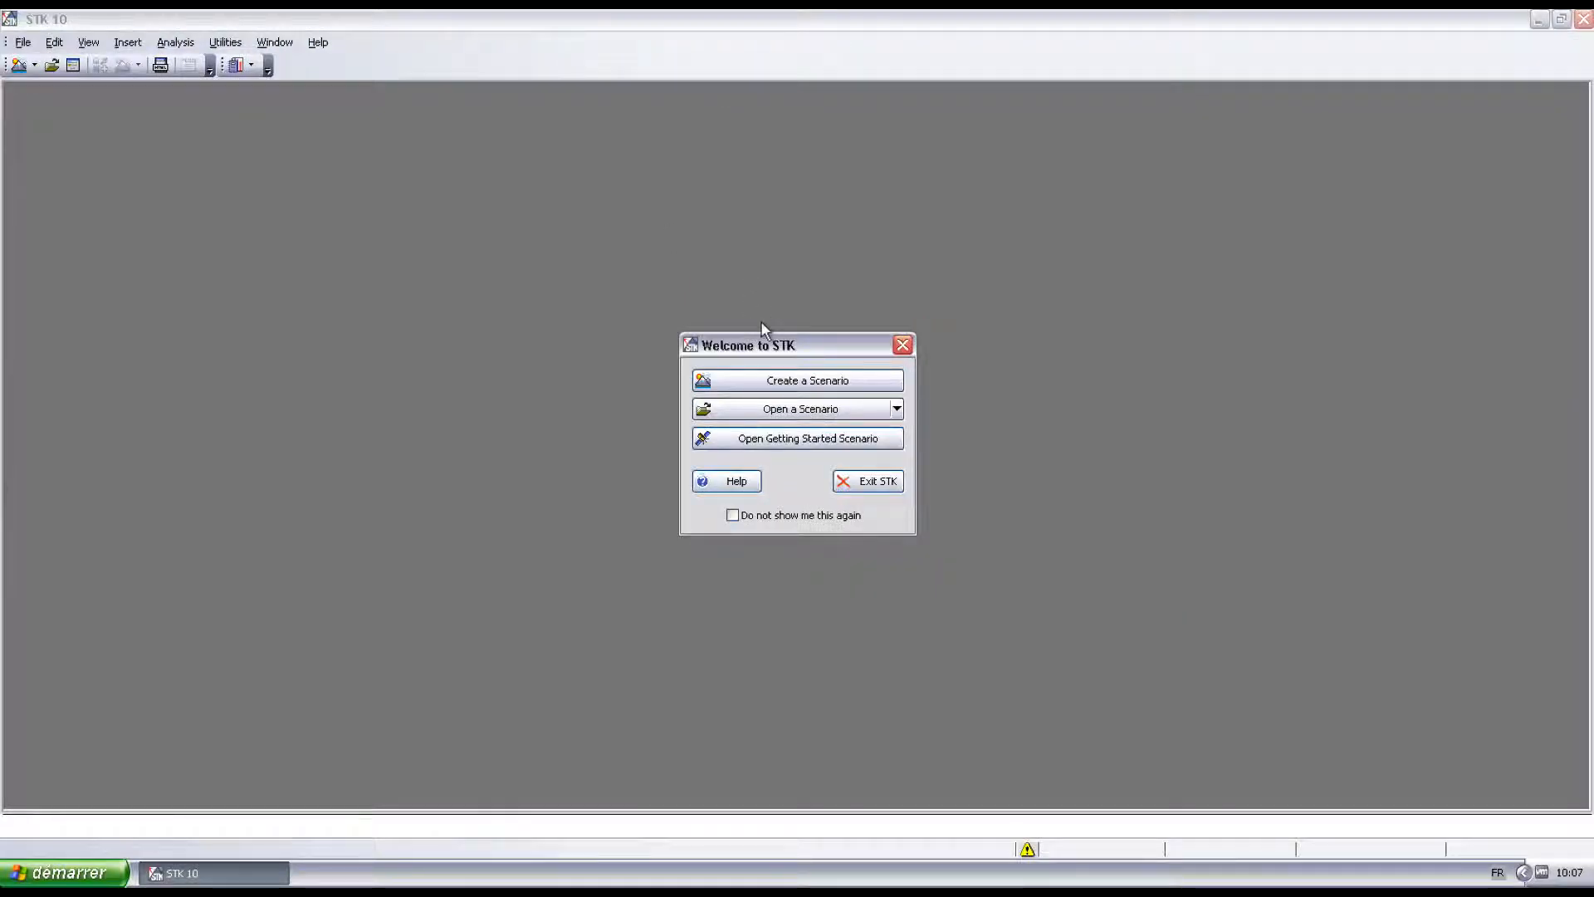
# Create a new scenario named Plane with its stop date set to 18 June 2014.
pyautogui.click(767, 380)
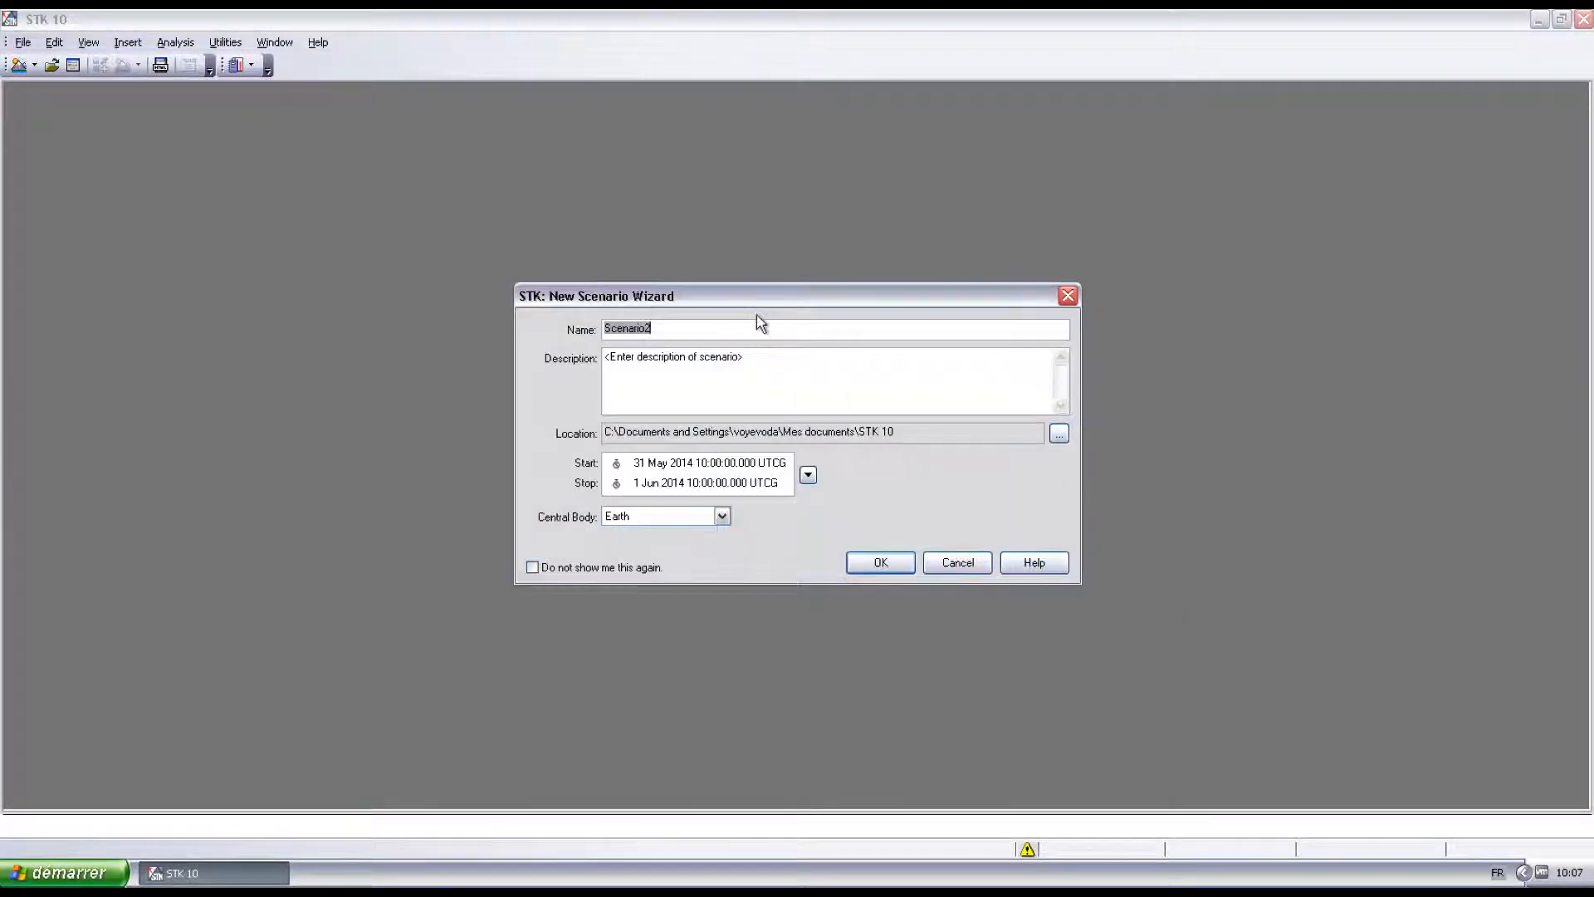
pyautogui.write('Plane')
pyautogui.click(808, 475)
pyautogui.moveTo(882, 514)
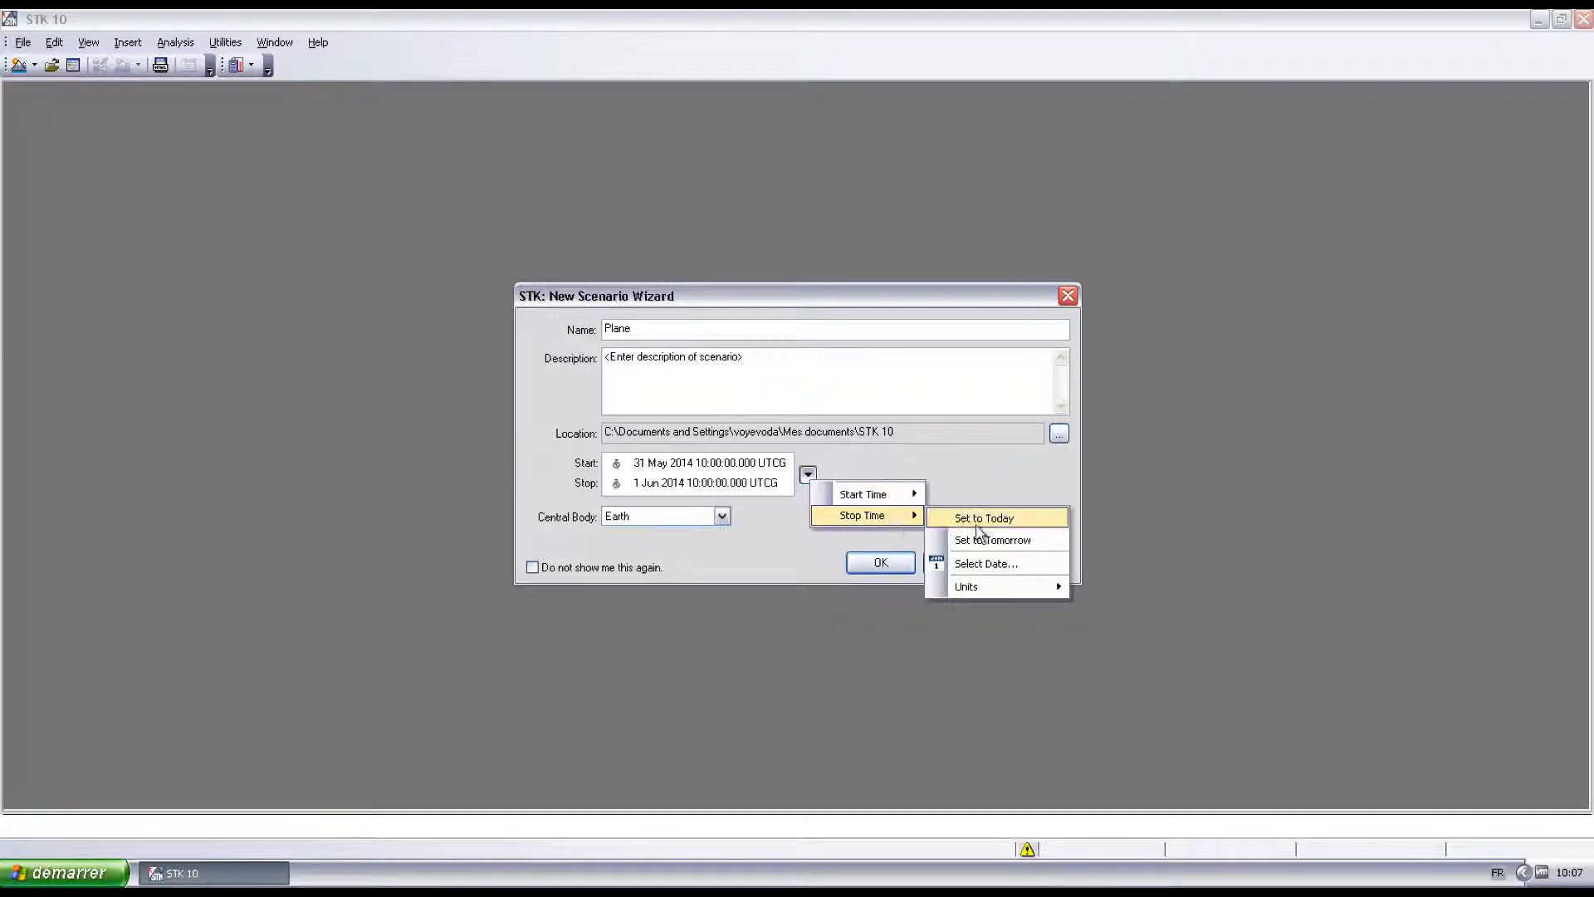
pyautogui.click(954, 562)
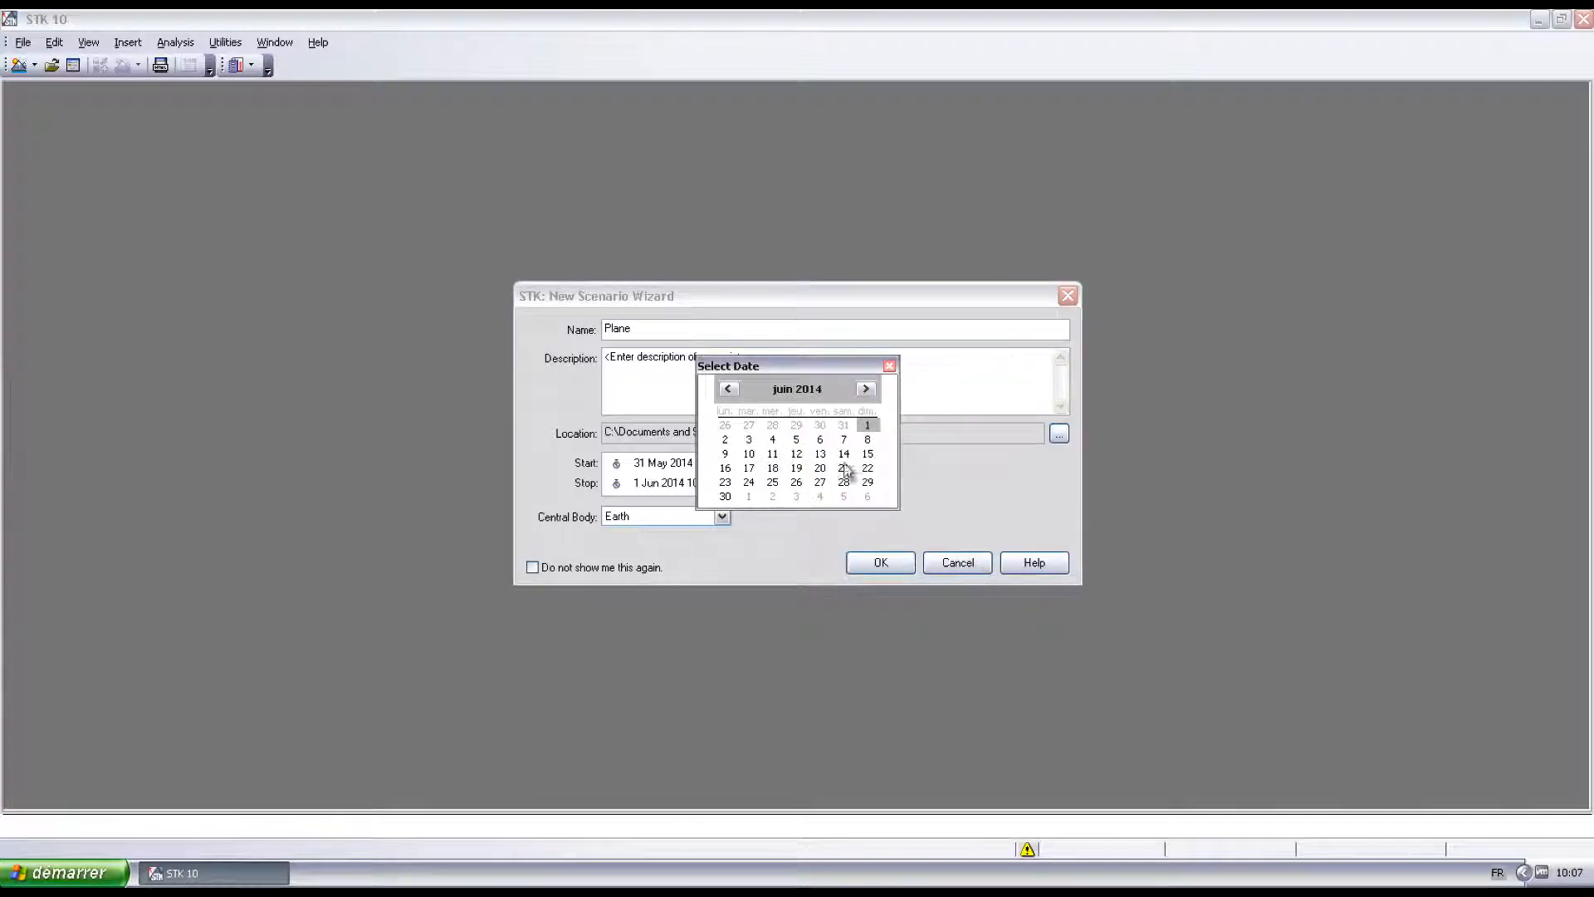
pyautogui.click(774, 468)
pyautogui.click(882, 563)
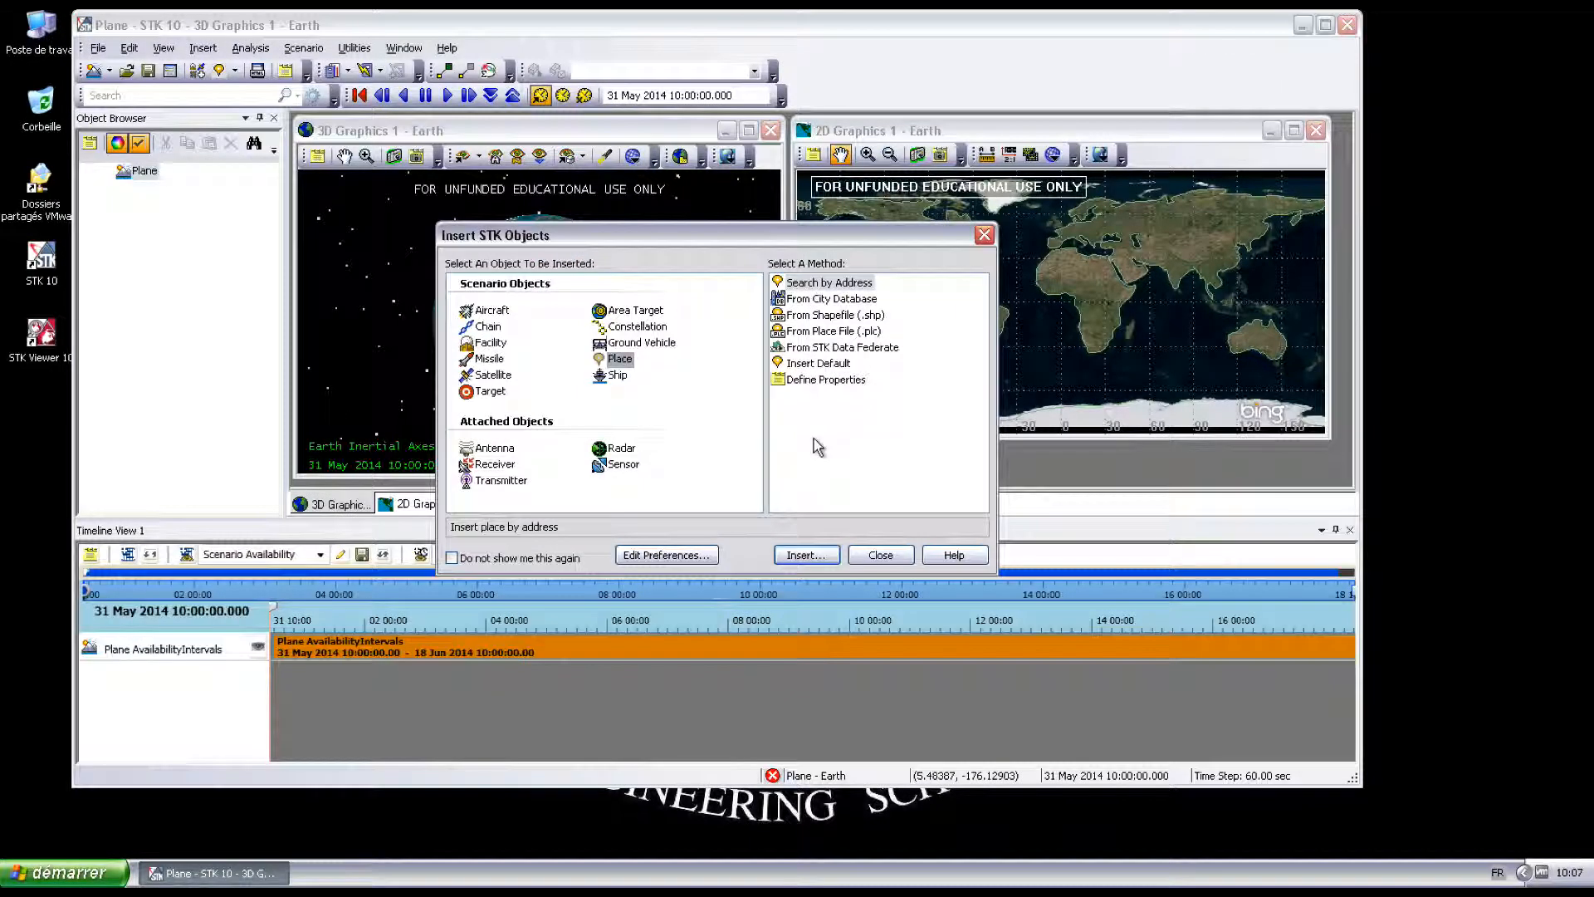
# Insert a satellite into the scenario using the Insert Default method.
pyautogui.click(492, 375)
pyautogui.click(787, 413)
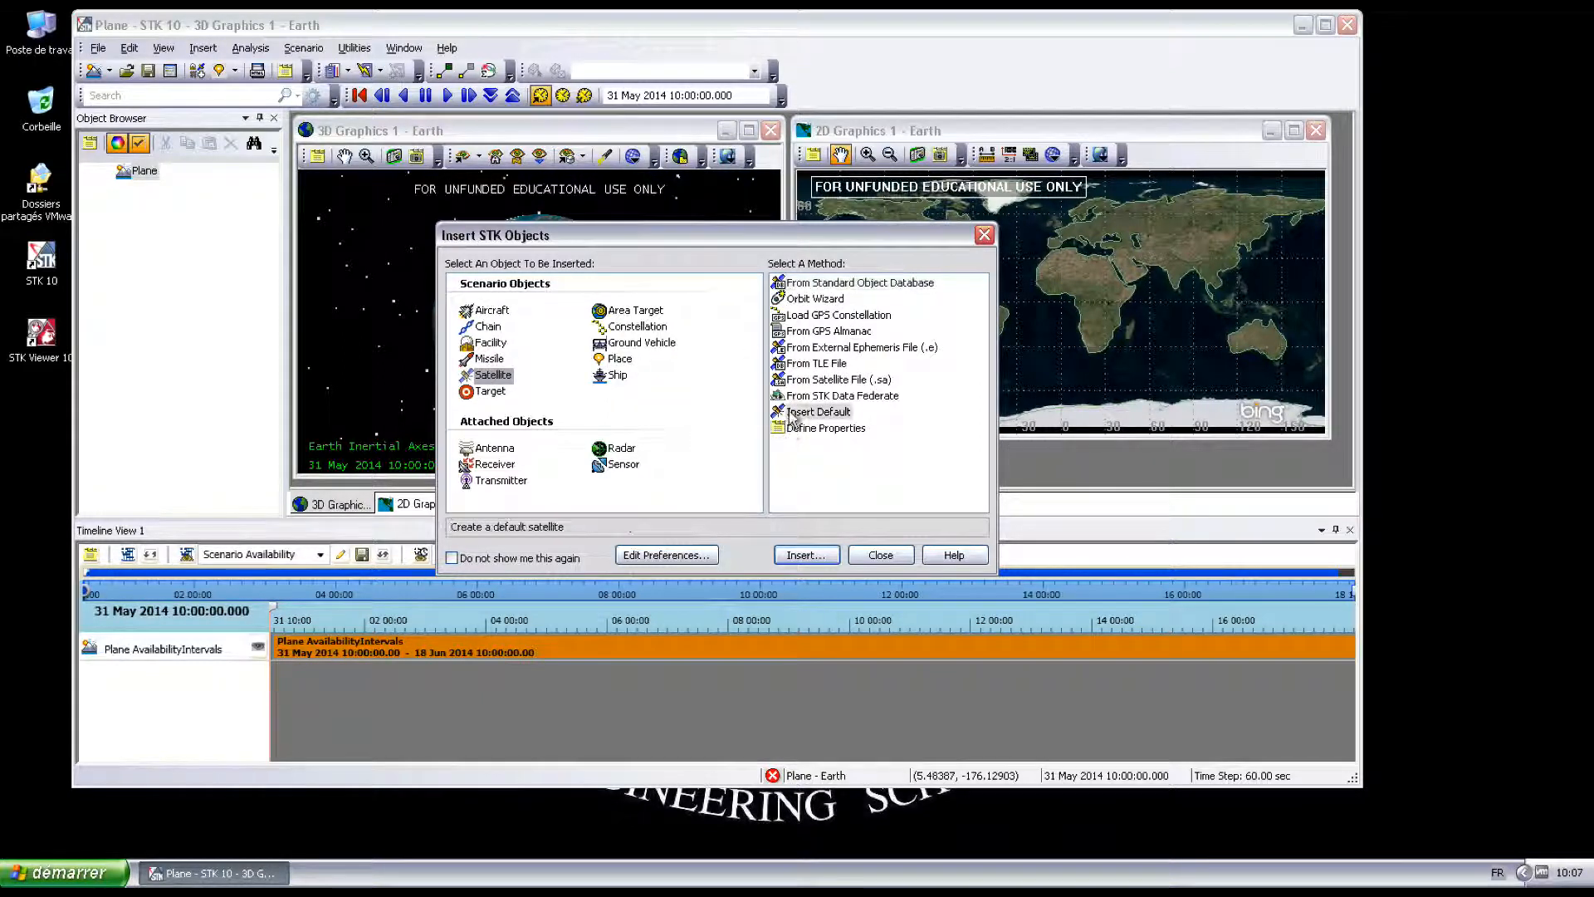
pyautogui.click(805, 554)
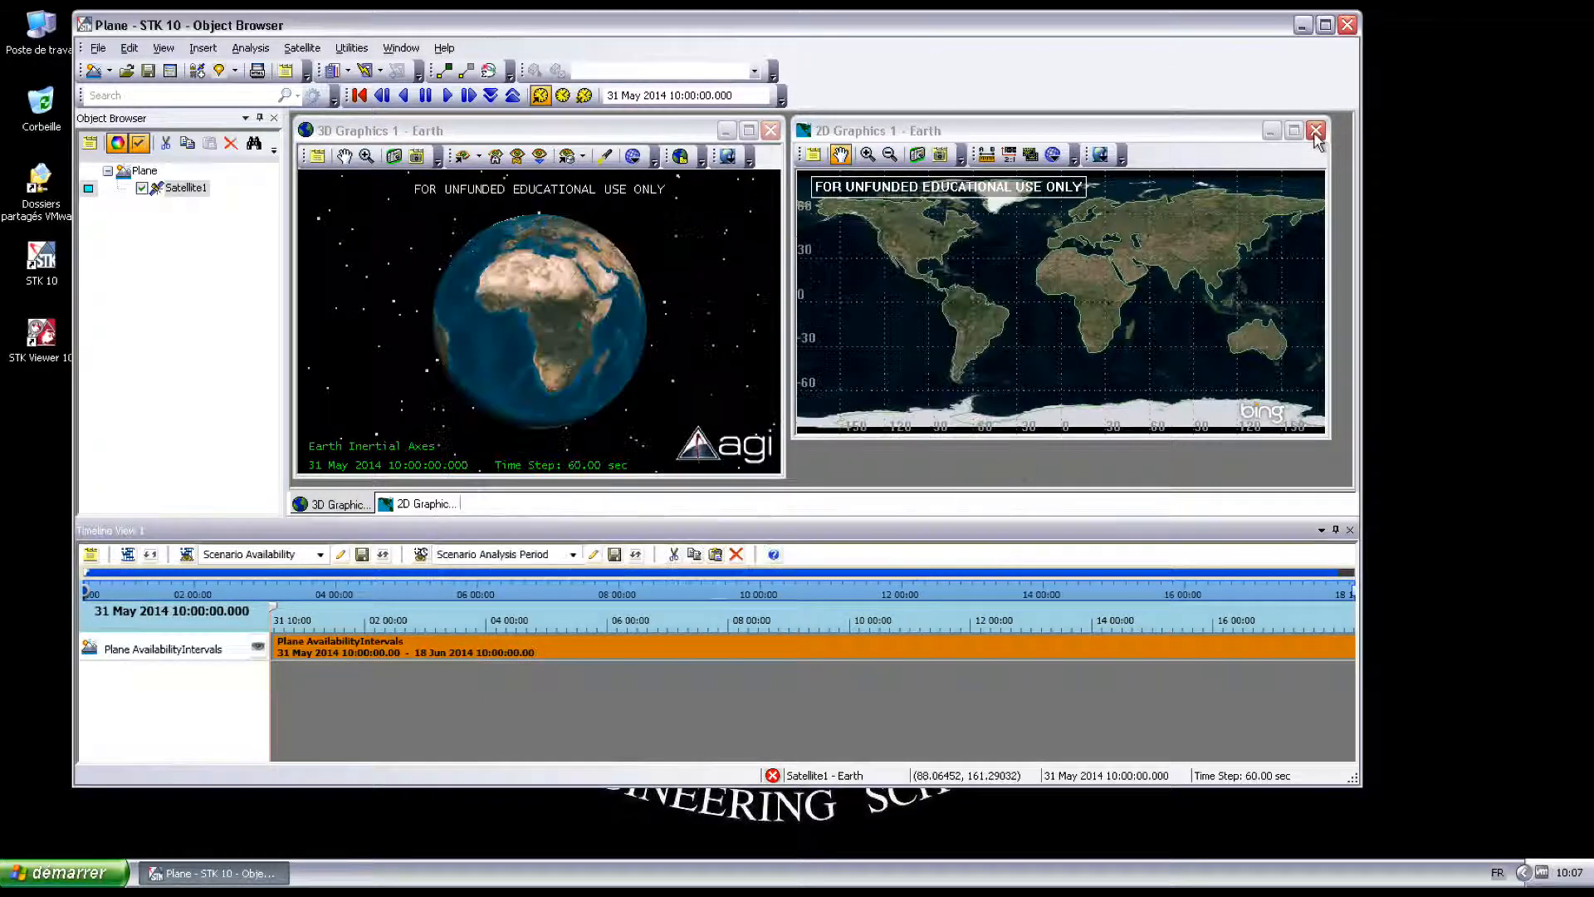
# Close the 2D graphics window and the timeline view, and maximize both the 3D graphics window and the application.
pyautogui.click(1316, 130)
pyautogui.click(1350, 529)
pyautogui.click(748, 130)
pyautogui.click(1324, 25)
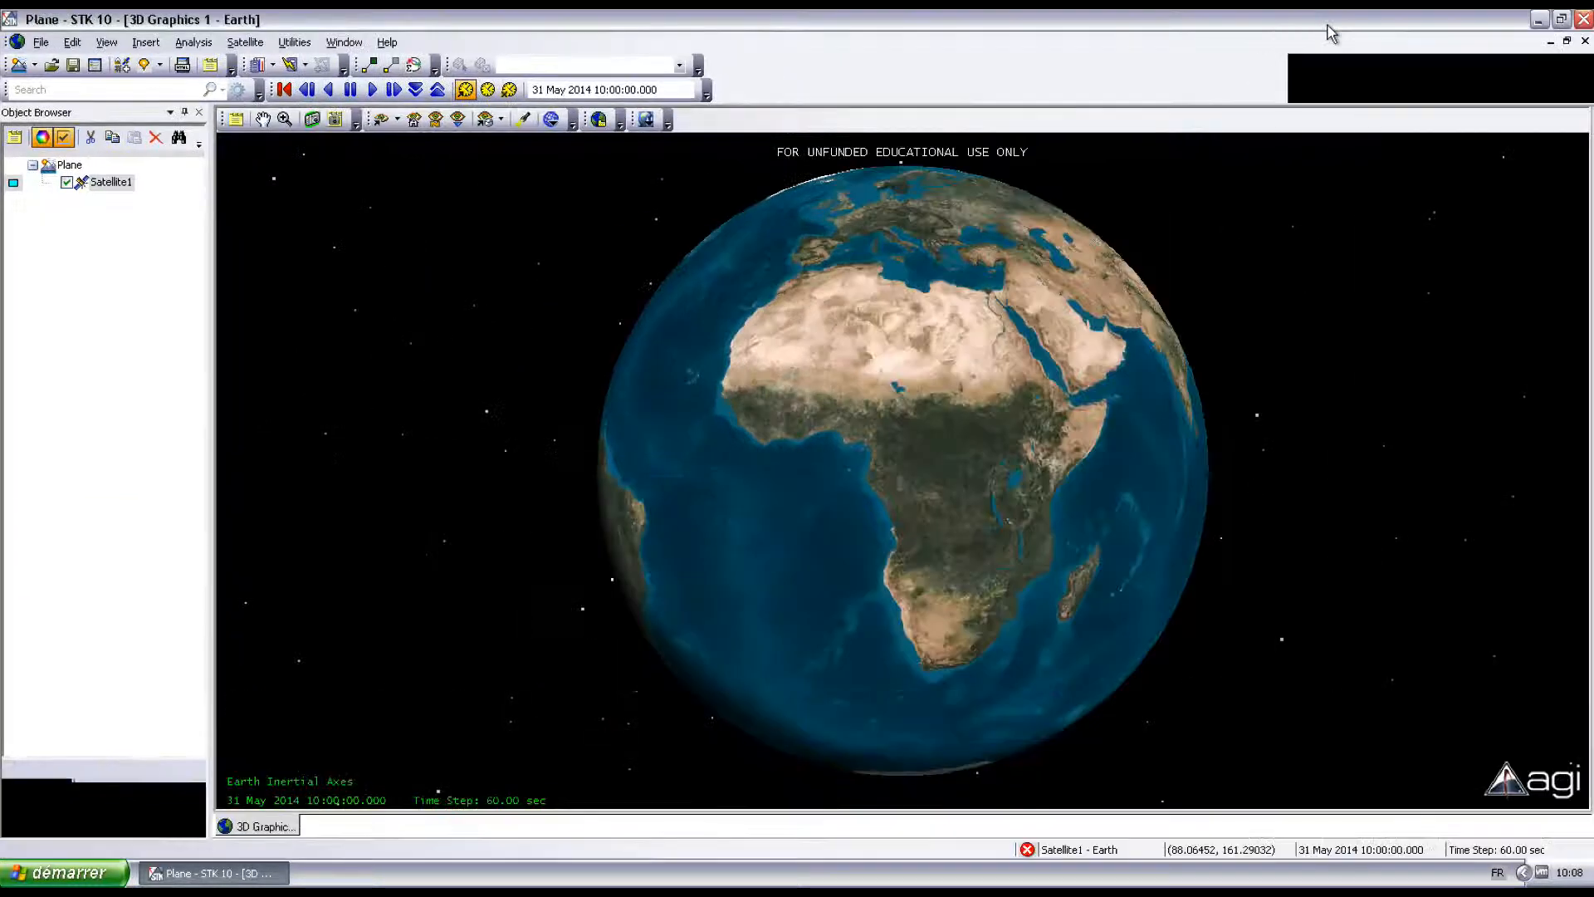
# Open the satellite's orbit properties and set its propagator to Astrogator.
pyautogui.click(115, 183)
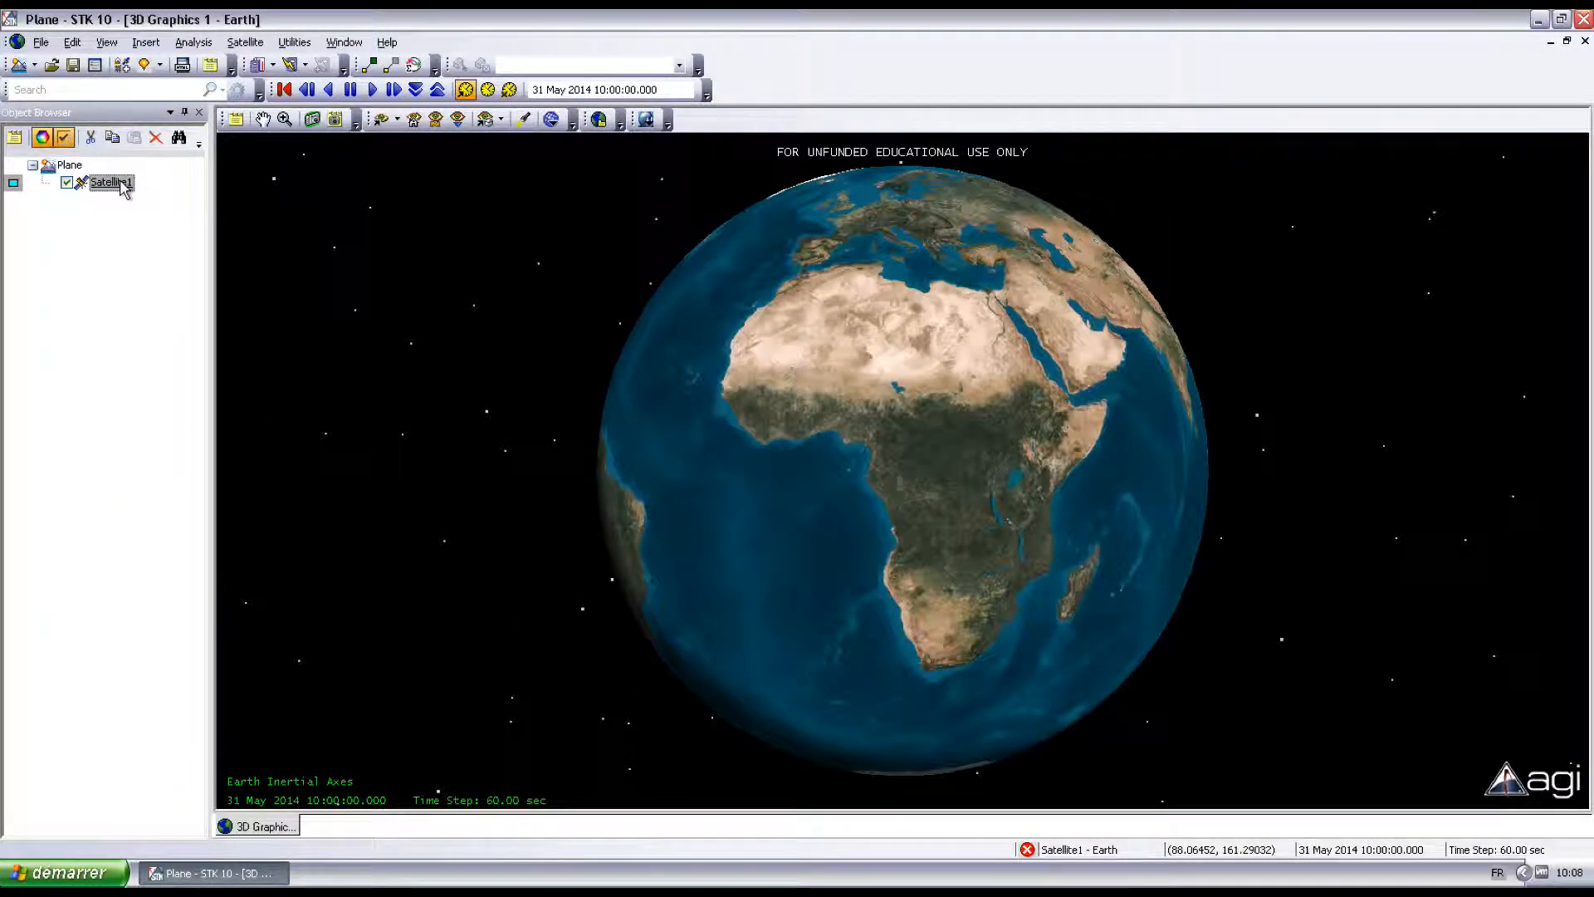
pyautogui.rightClick(122, 184)
pyautogui.click(166, 192)
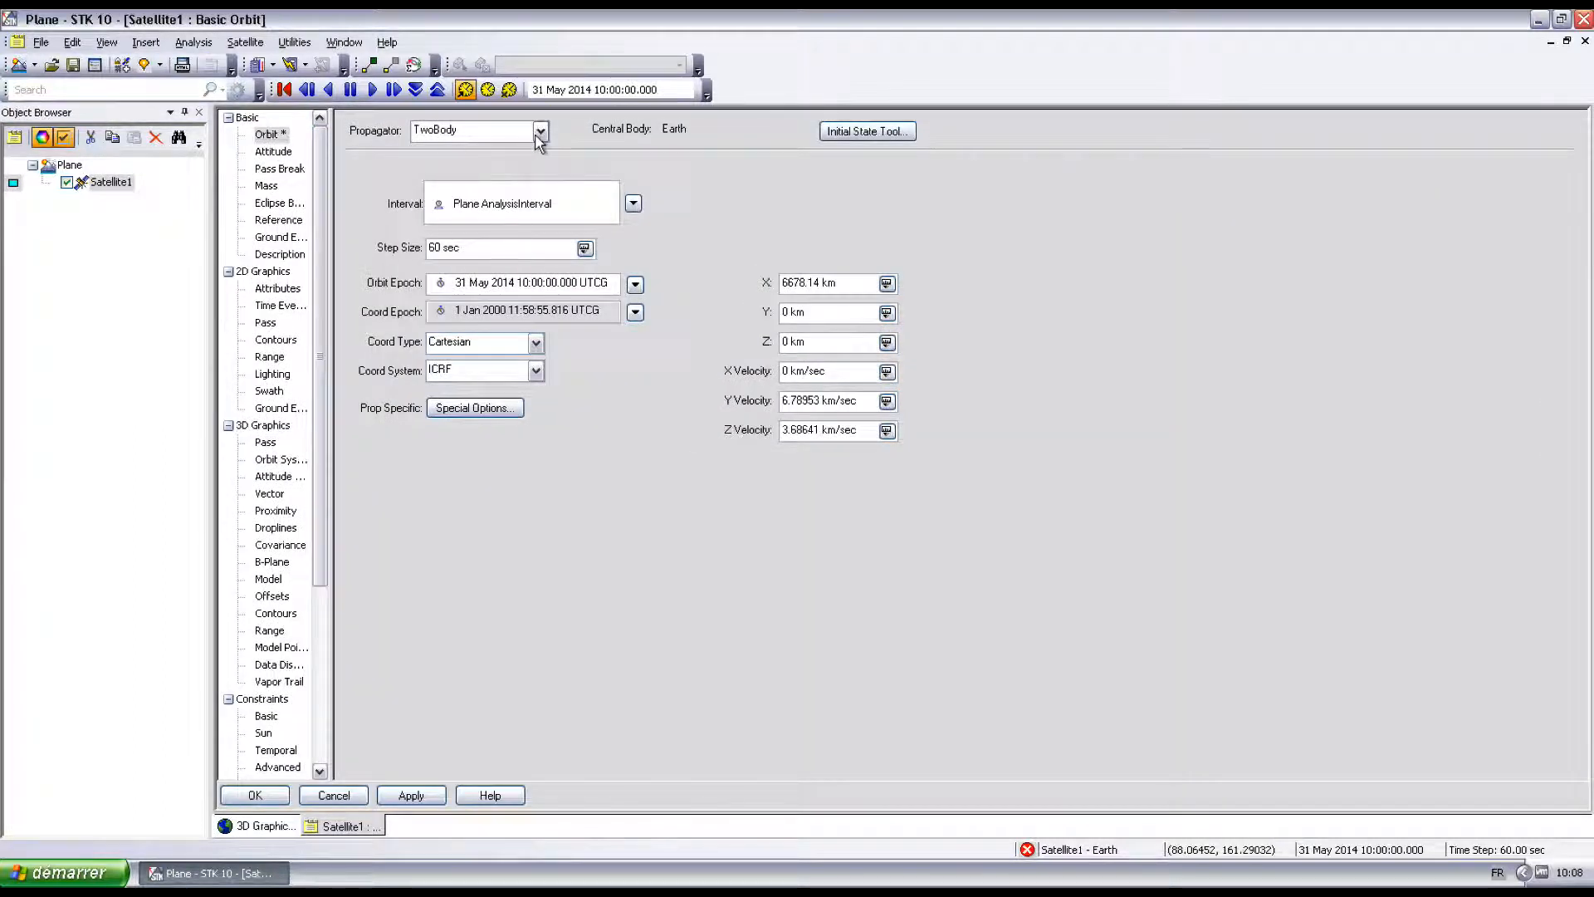
pyautogui.click(538, 133)
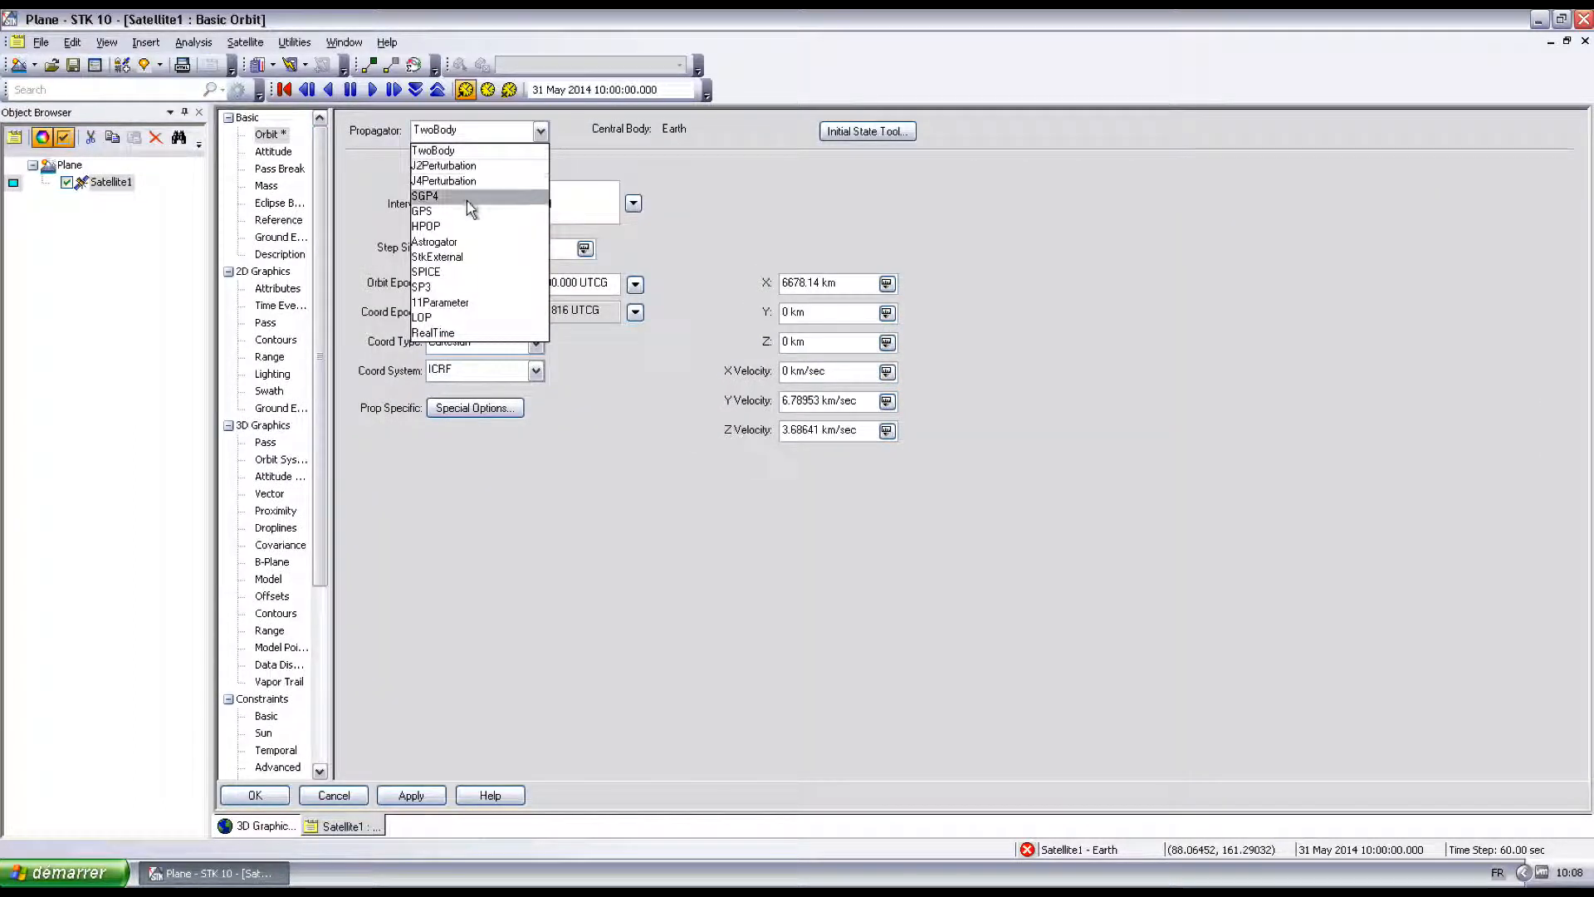
pyautogui.click(435, 242)
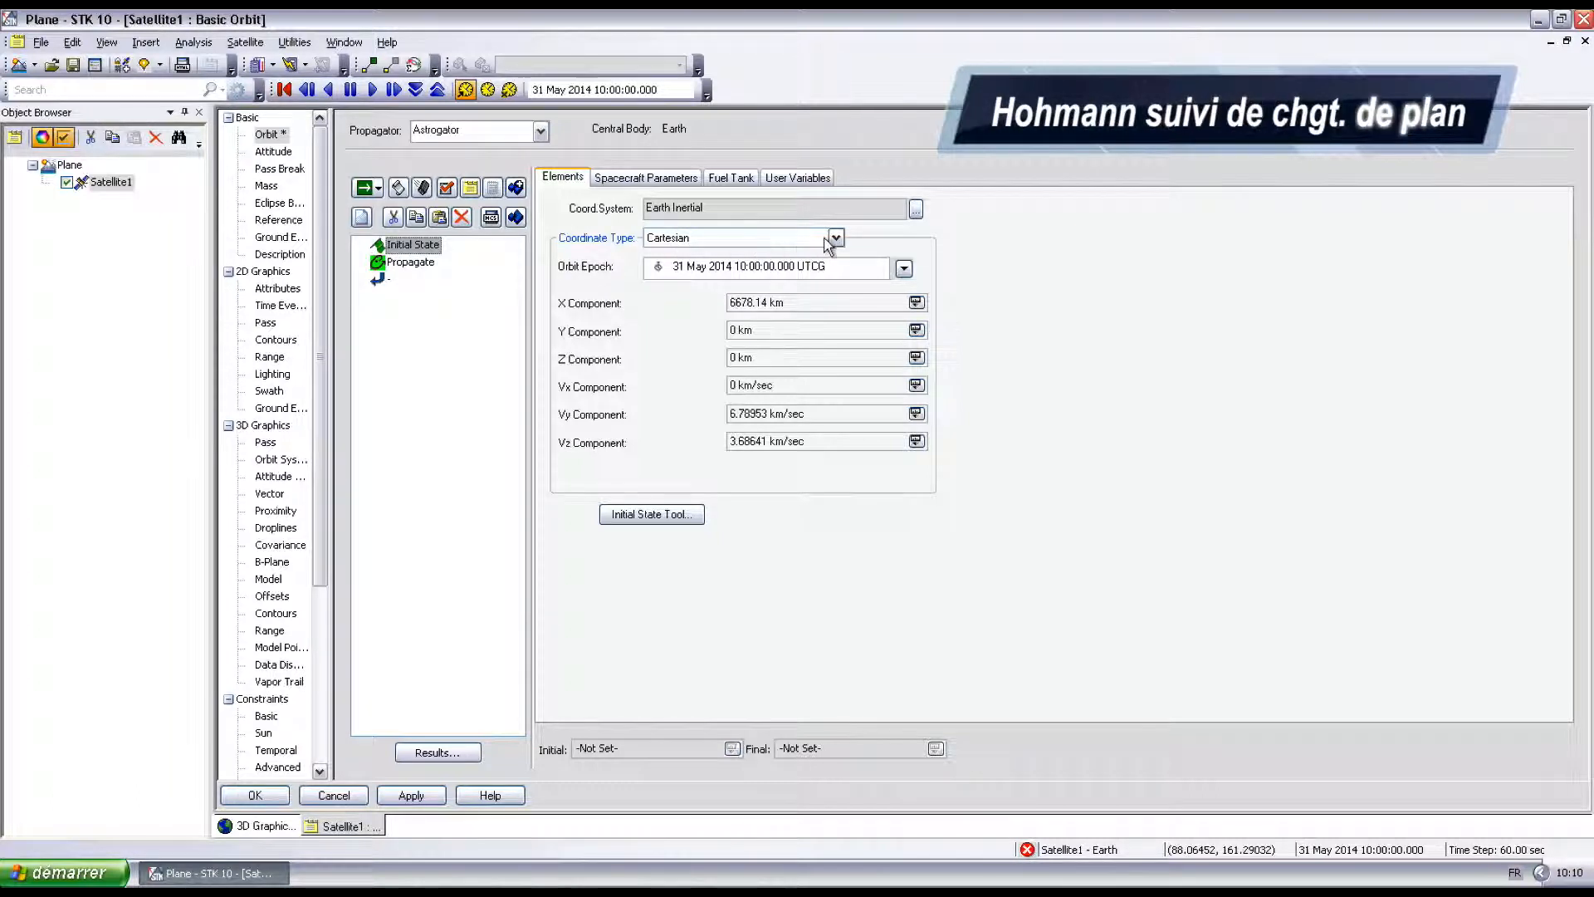
# Define the initial state in Keplerian coordinates with a semi-major axis of 6570 km and an inclination of 28 deg.
pyautogui.click(753, 239)
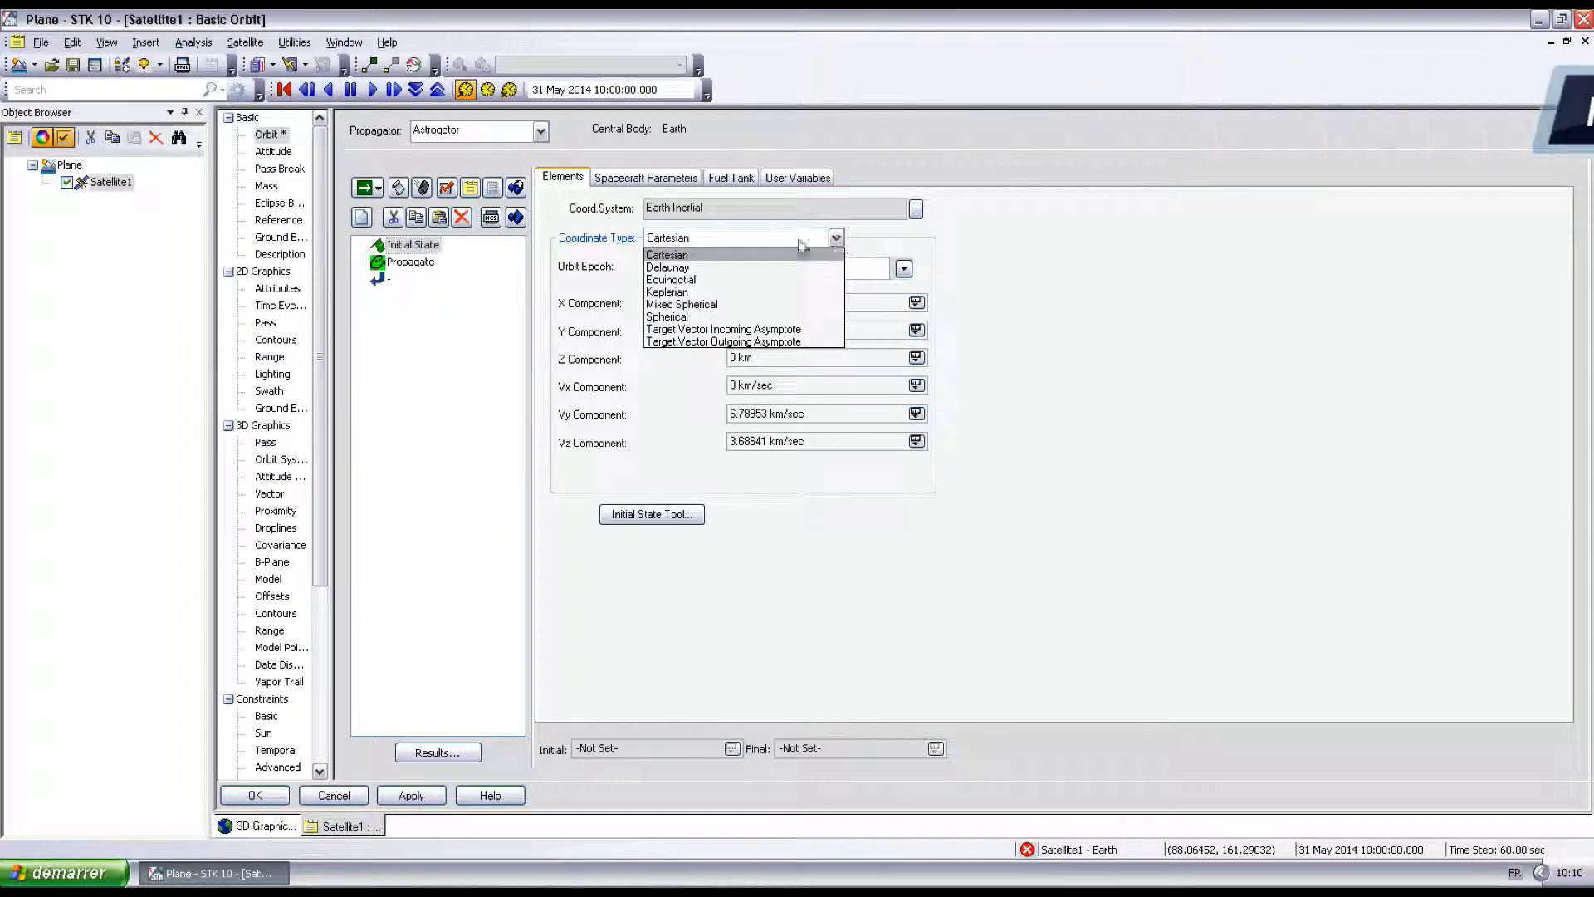
pyautogui.click(684, 292)
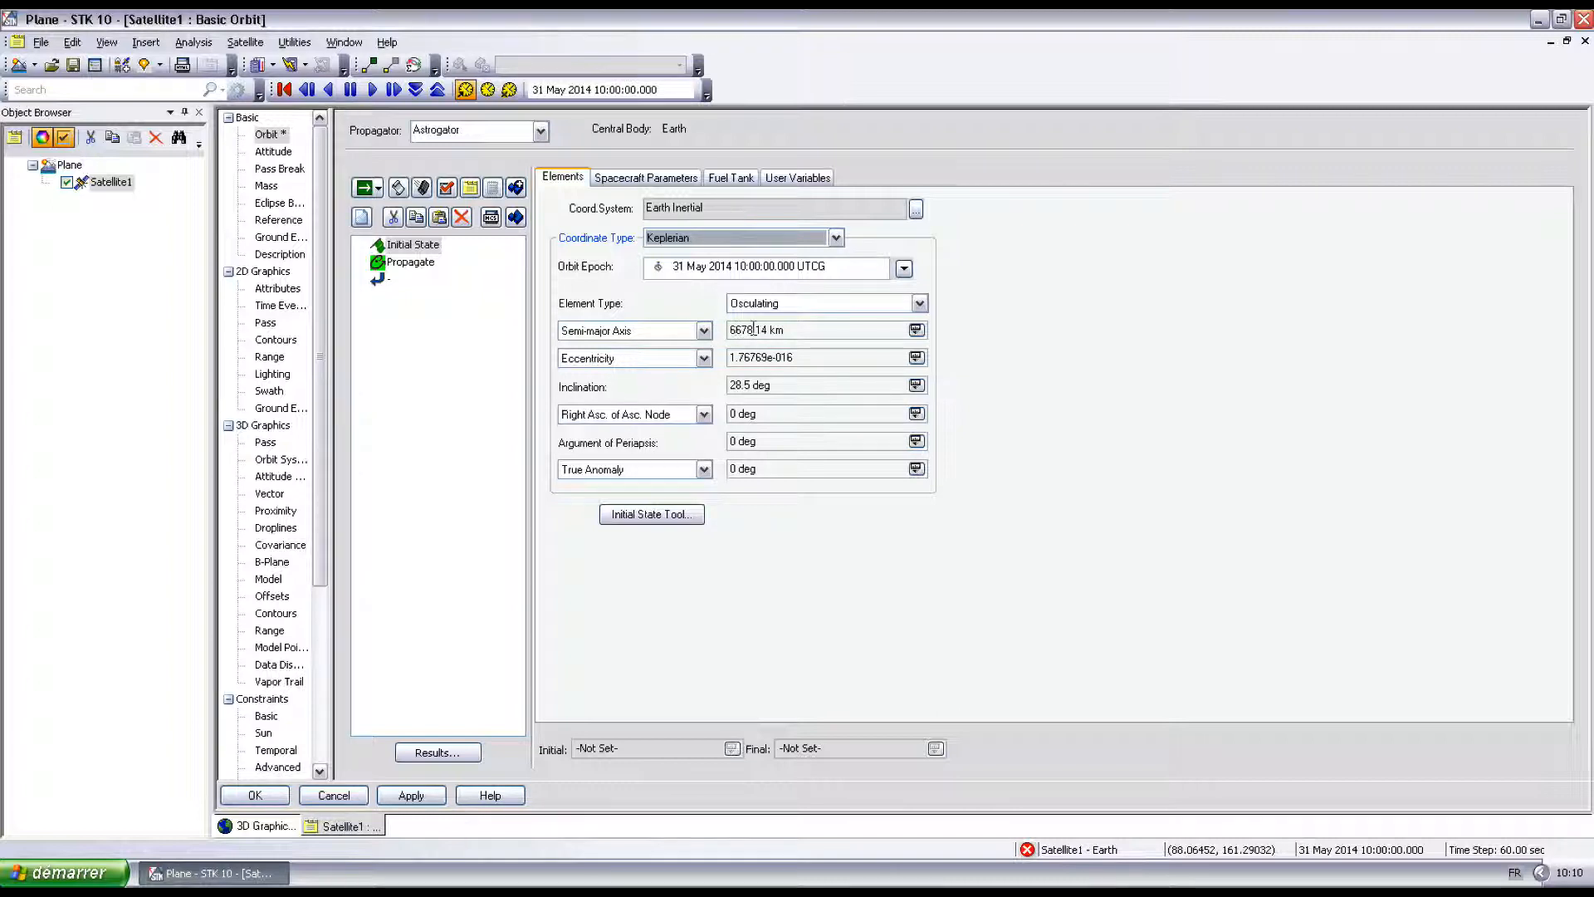
pyautogui.doubleClick(749, 330)
pyautogui.write('6570')
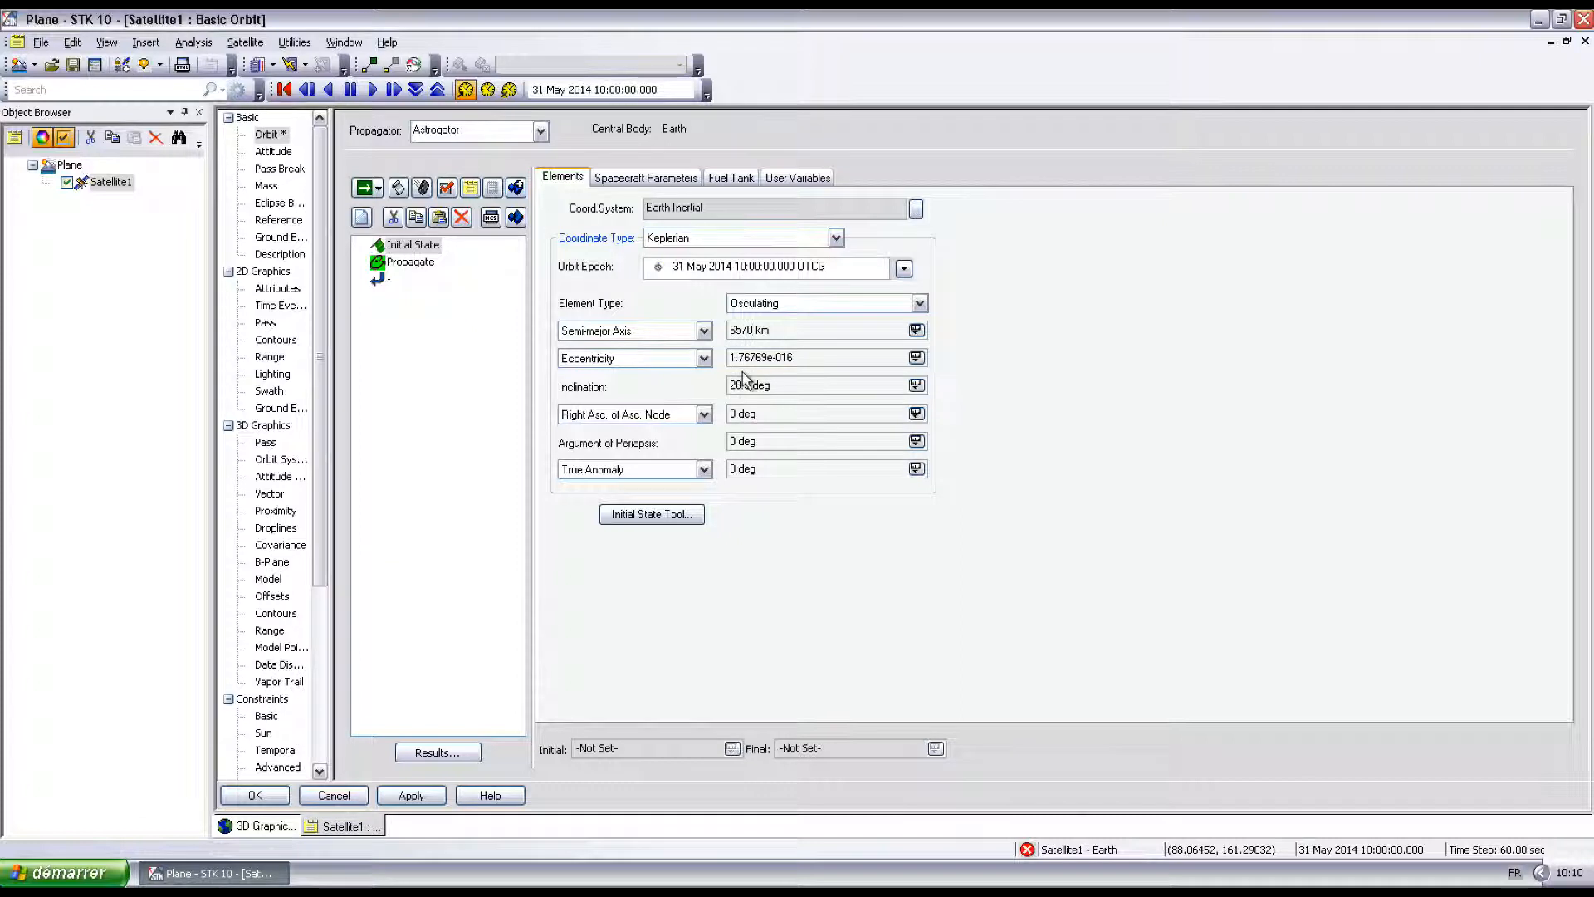
pyautogui.moveTo(742, 386); pyautogui.dragTo(752, 385)
pyautogui.press('BackSpace')
pyautogui.press('Return')
# Rename the Initial State segment as "28 deg inclined orbit".
pyautogui.click(422, 245)
pyautogui.click(421, 245)
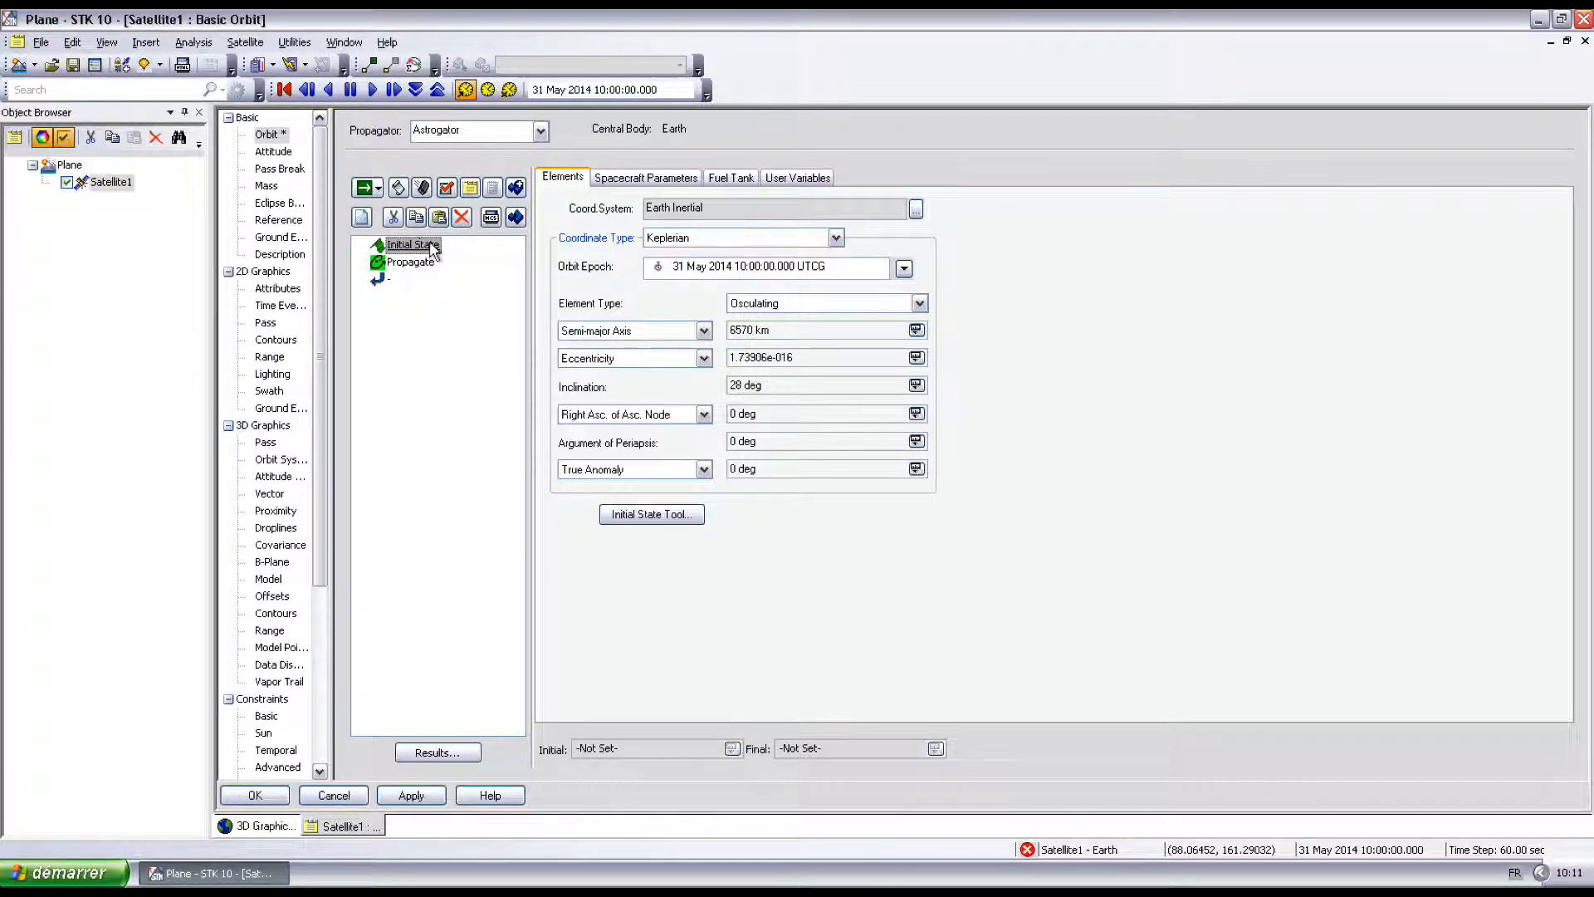
pyautogui.write('28 deg inclined orbit')
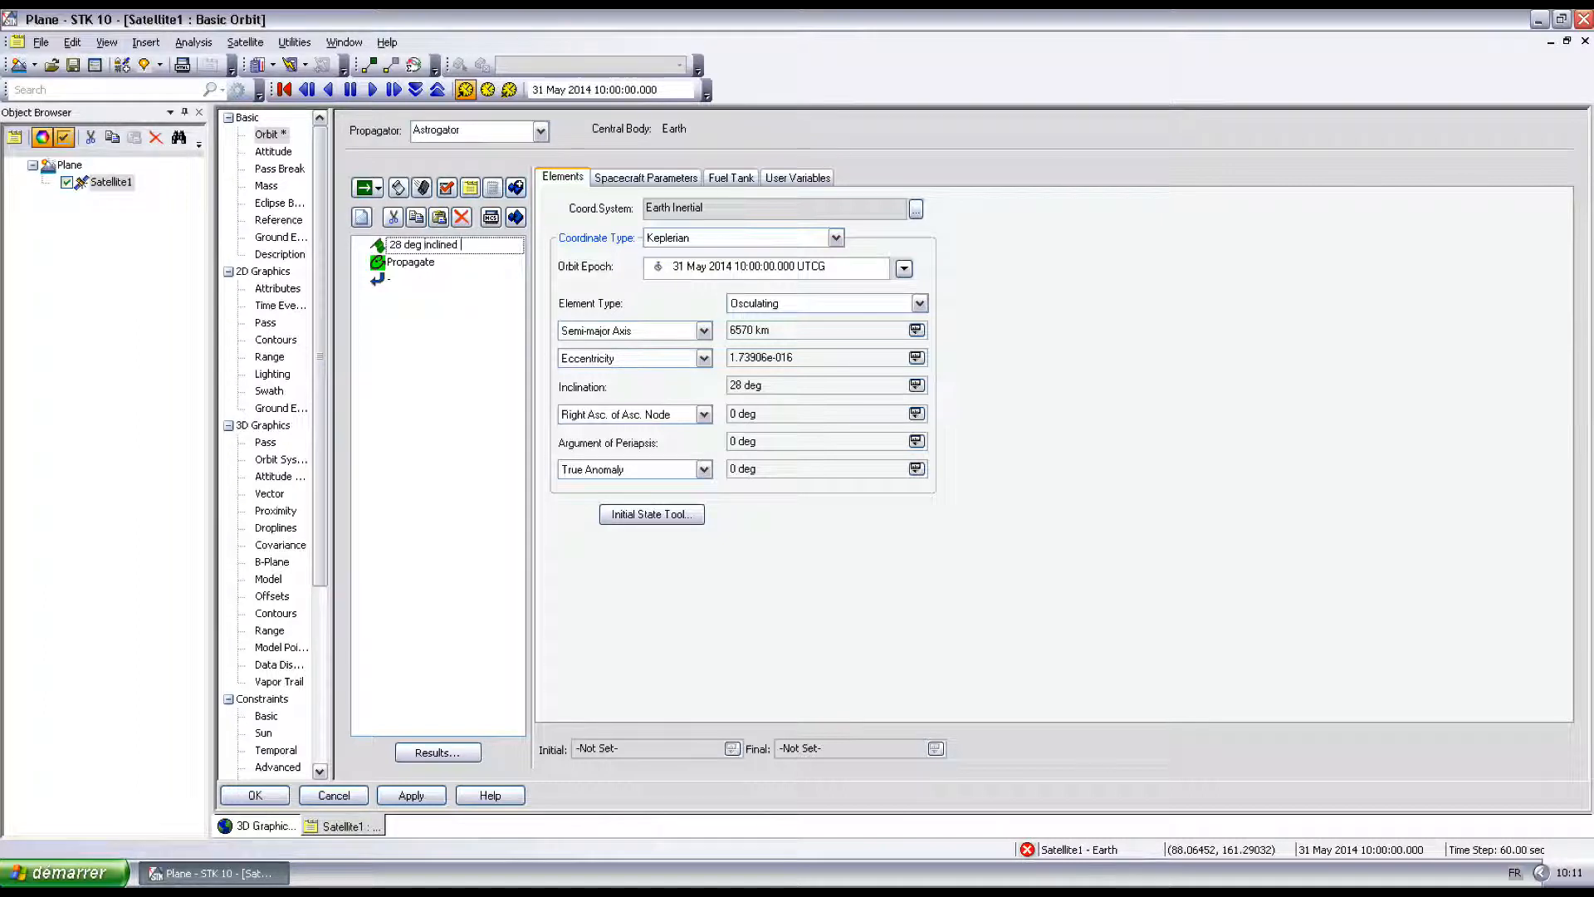
pyautogui.press('Return')
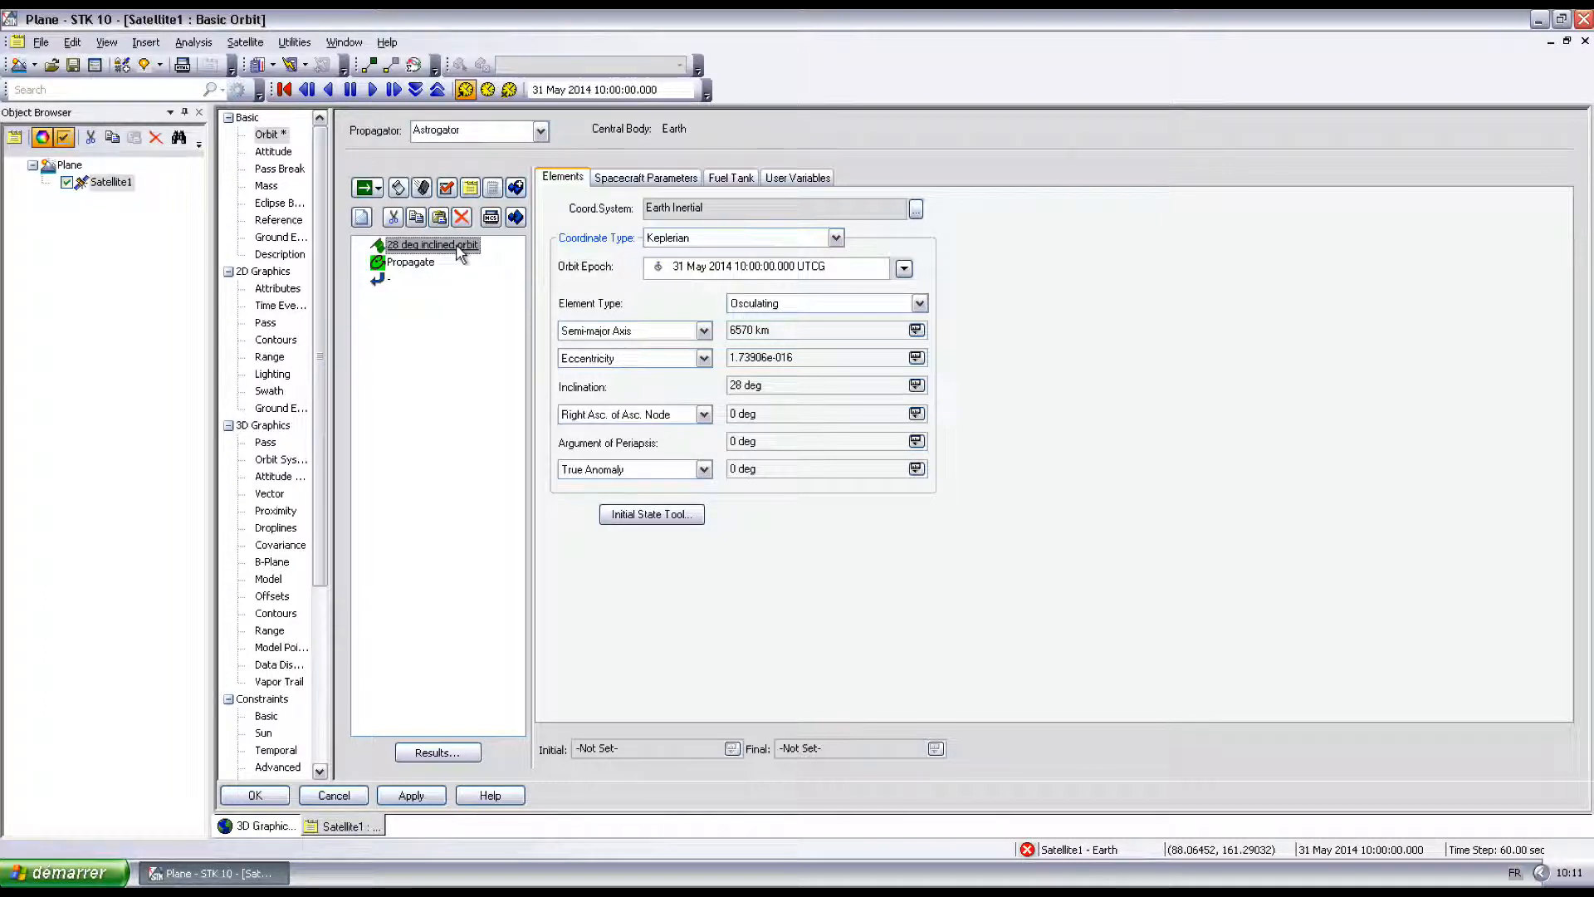
# Rename the Propagate segment as "Propagate 2 hours" and set its duration trip value to 7200 sec.
pyautogui.click(417, 262)
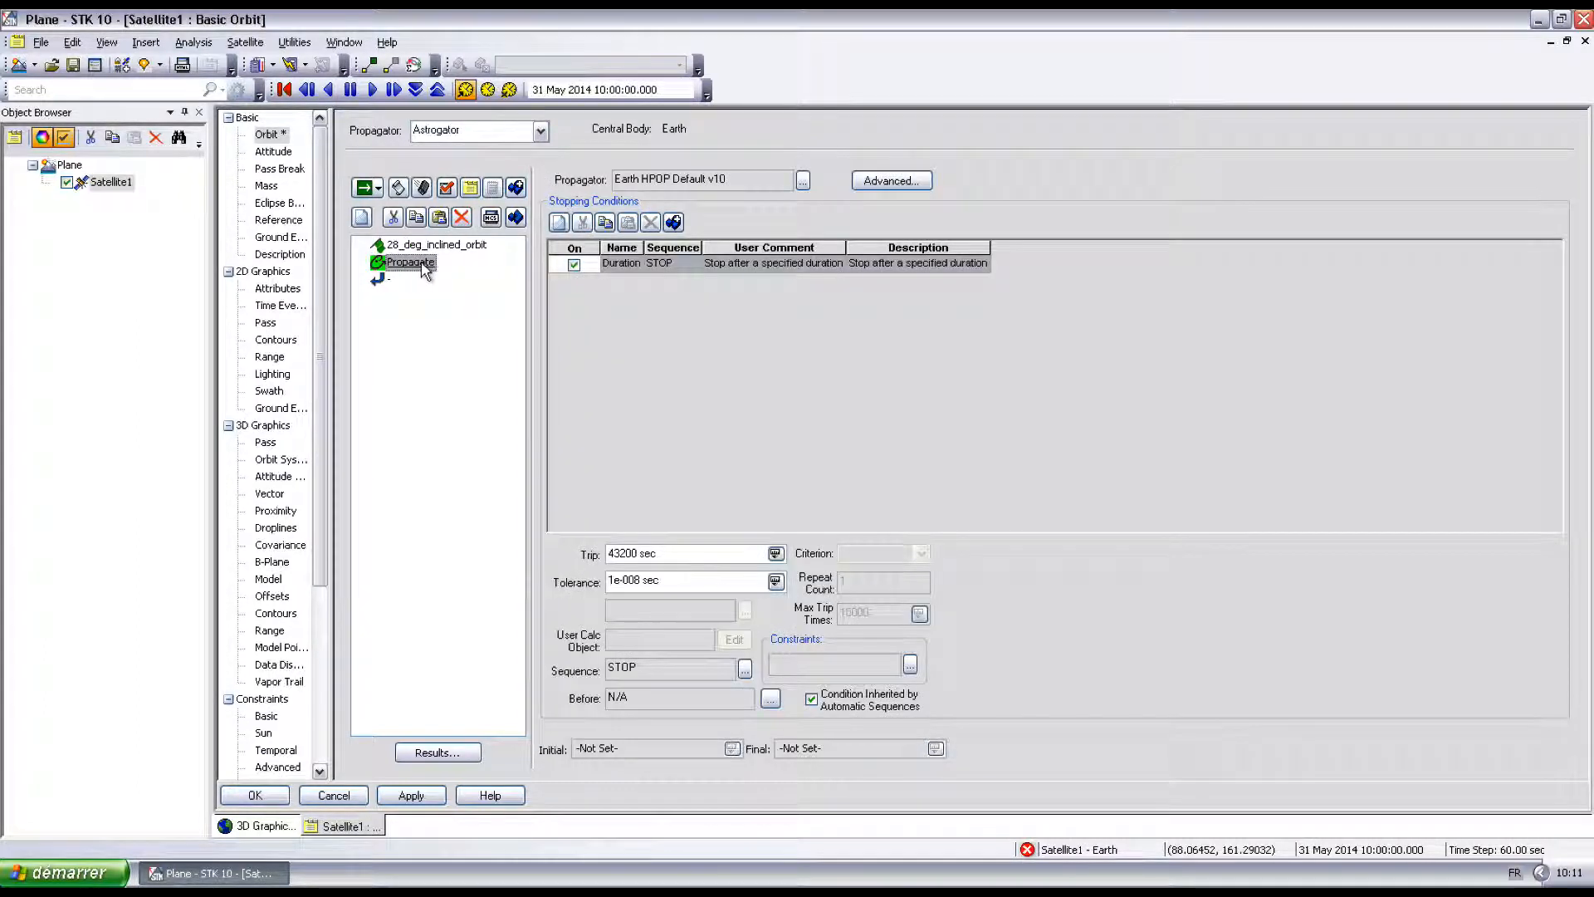
pyautogui.click(427, 262)
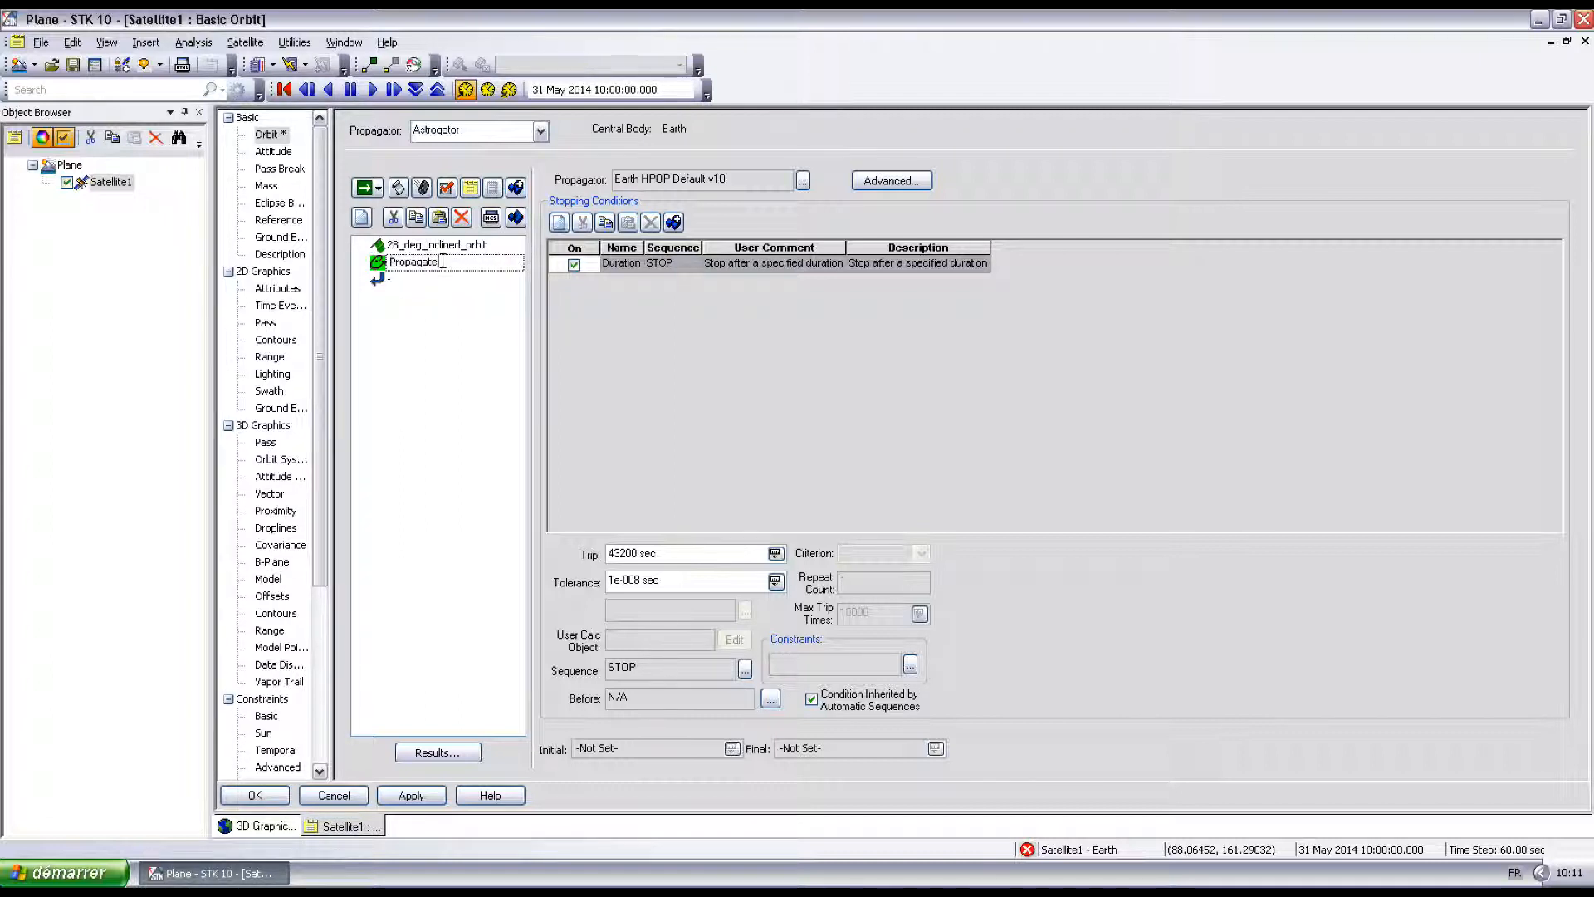
pyautogui.write('2 hours')
pyautogui.press('Return')
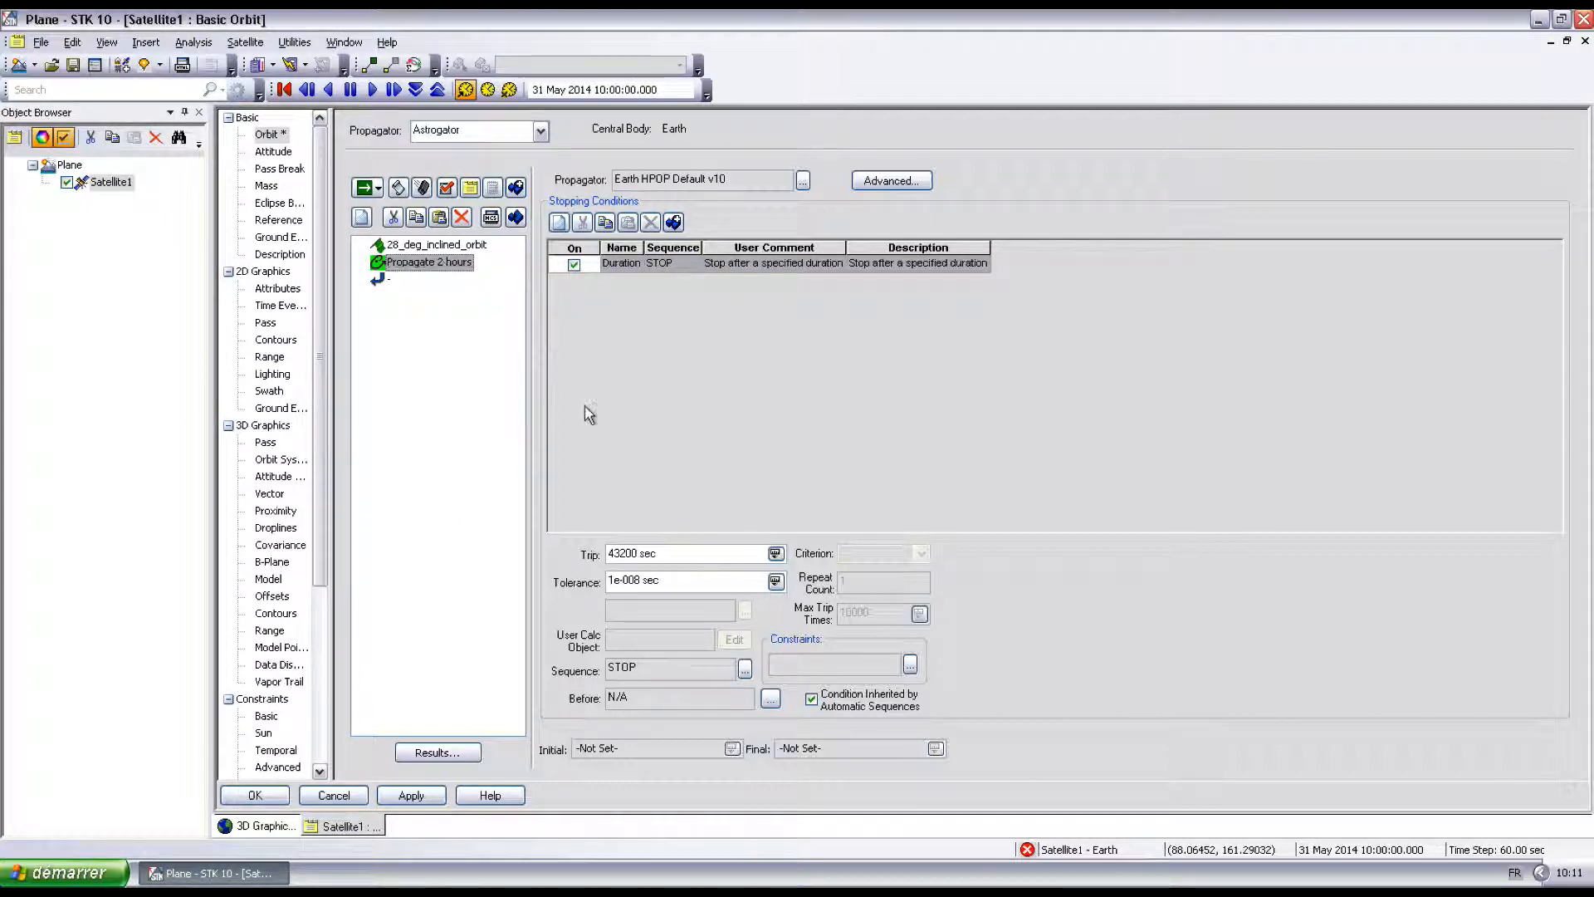
pyautogui.doubleClick(618, 552)
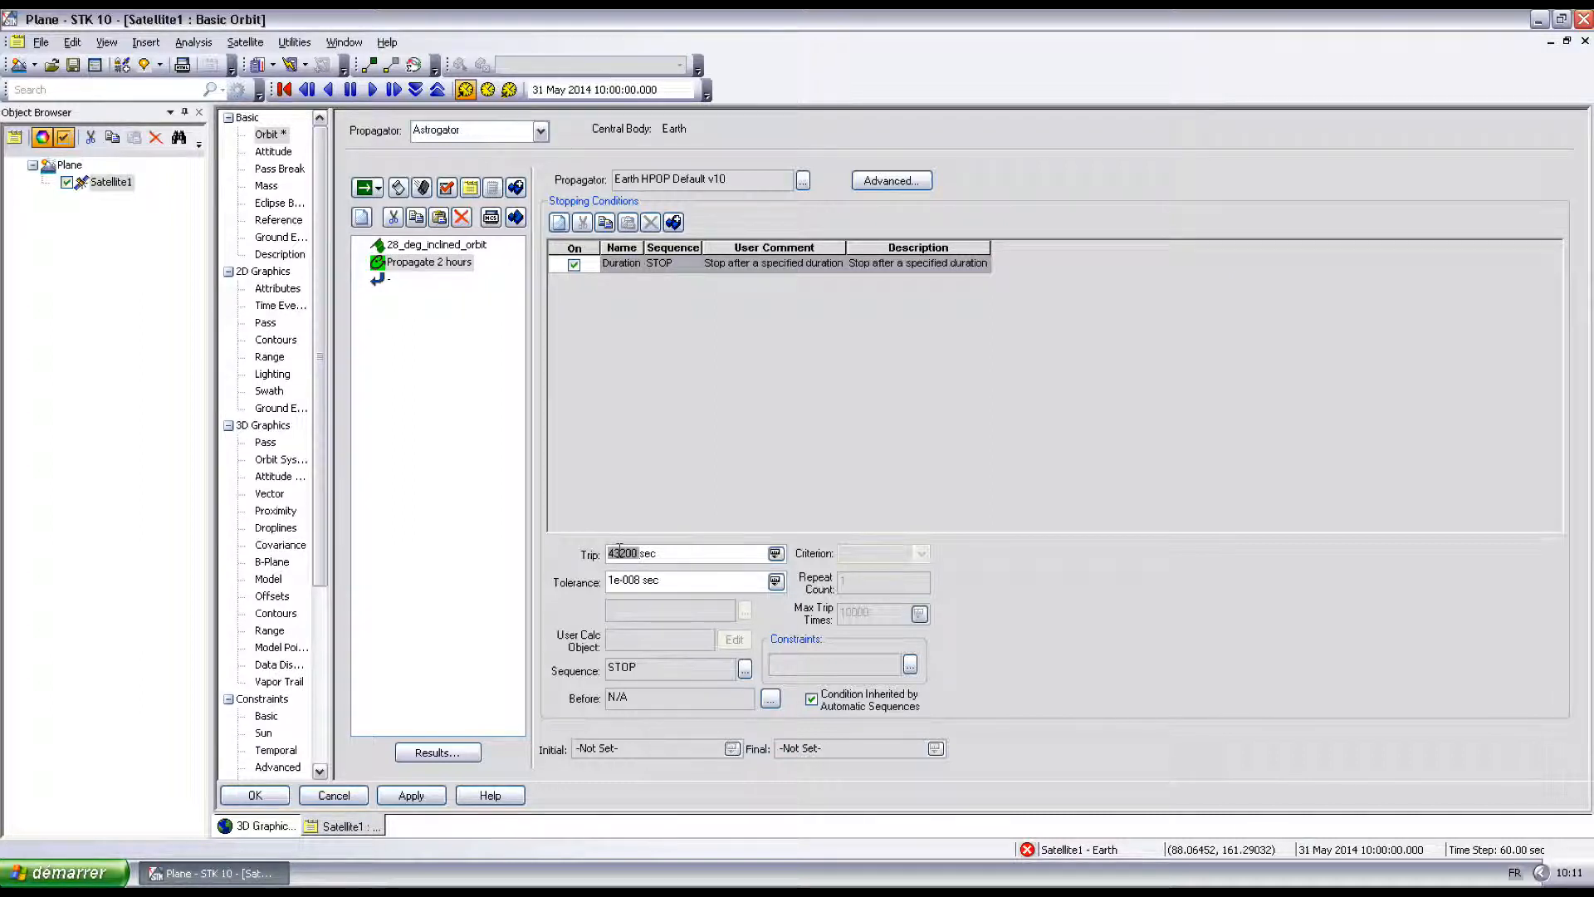
pyautogui.write('7200')
pyautogui.click(402, 315)
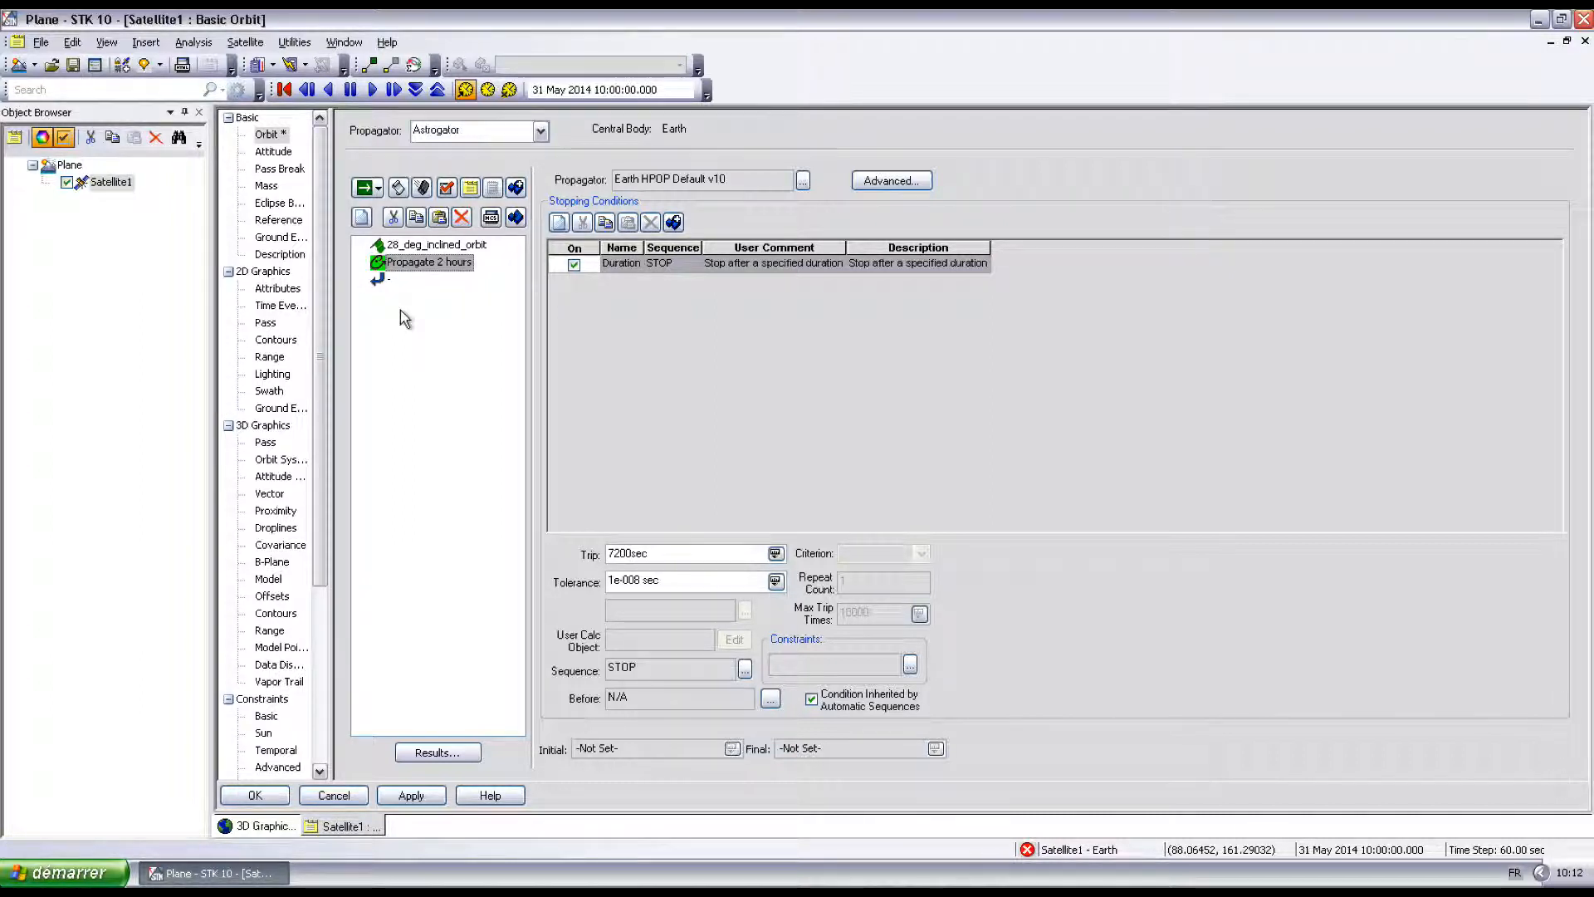
# Insert a Target Sequence after the two-hour propagation segment and name it Begin_Hohmann.
pyautogui.rightClick(381, 280)
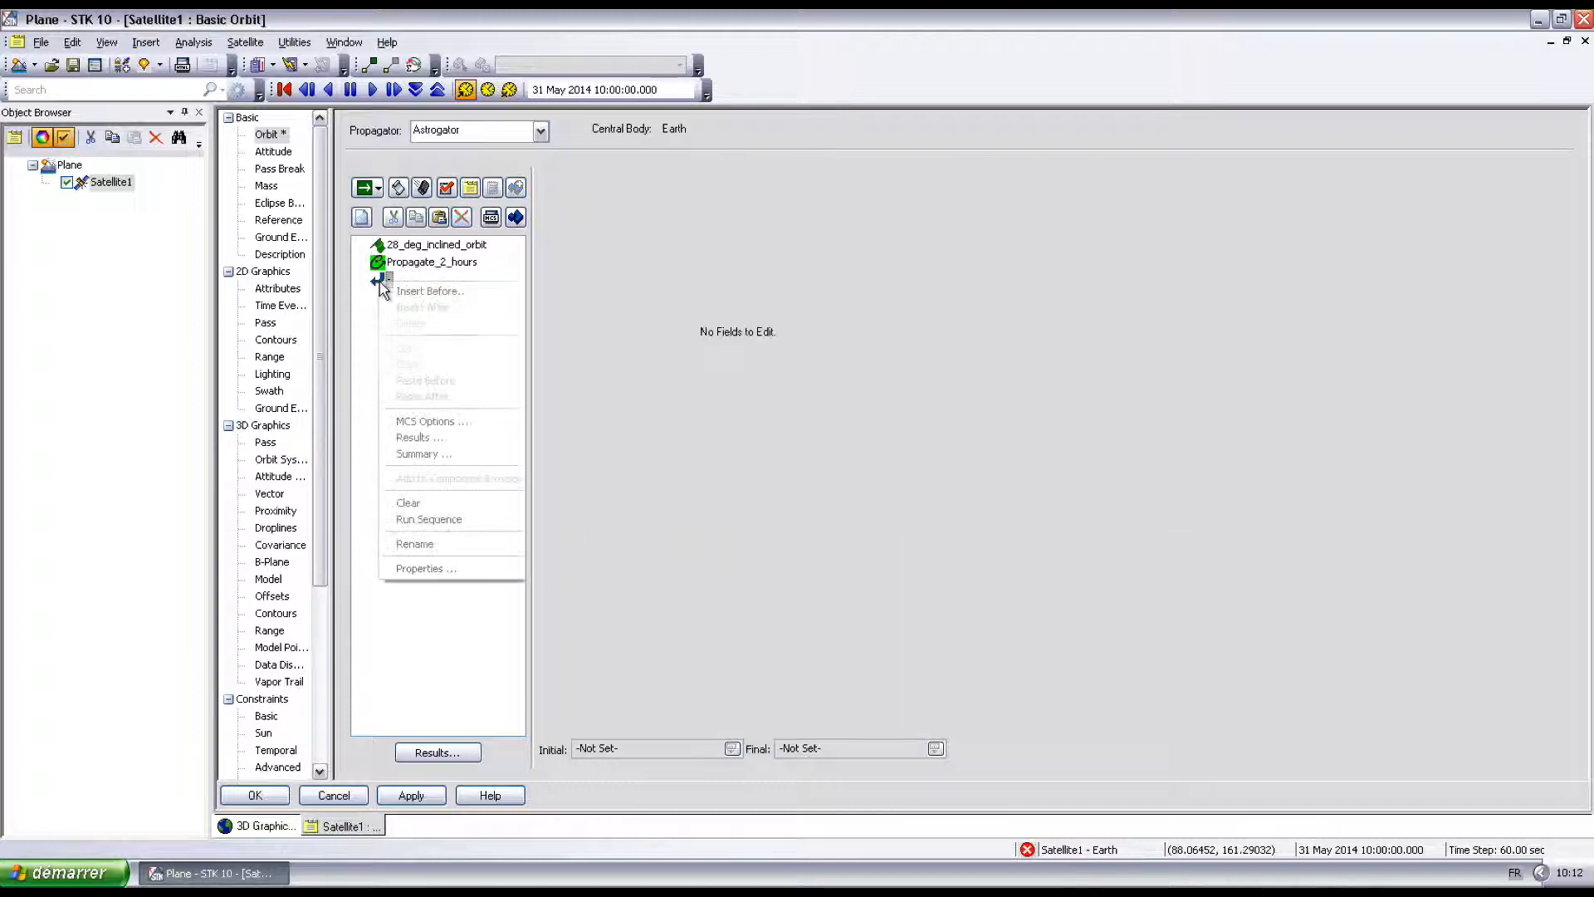
pyautogui.click(414, 295)
pyautogui.click(690, 383)
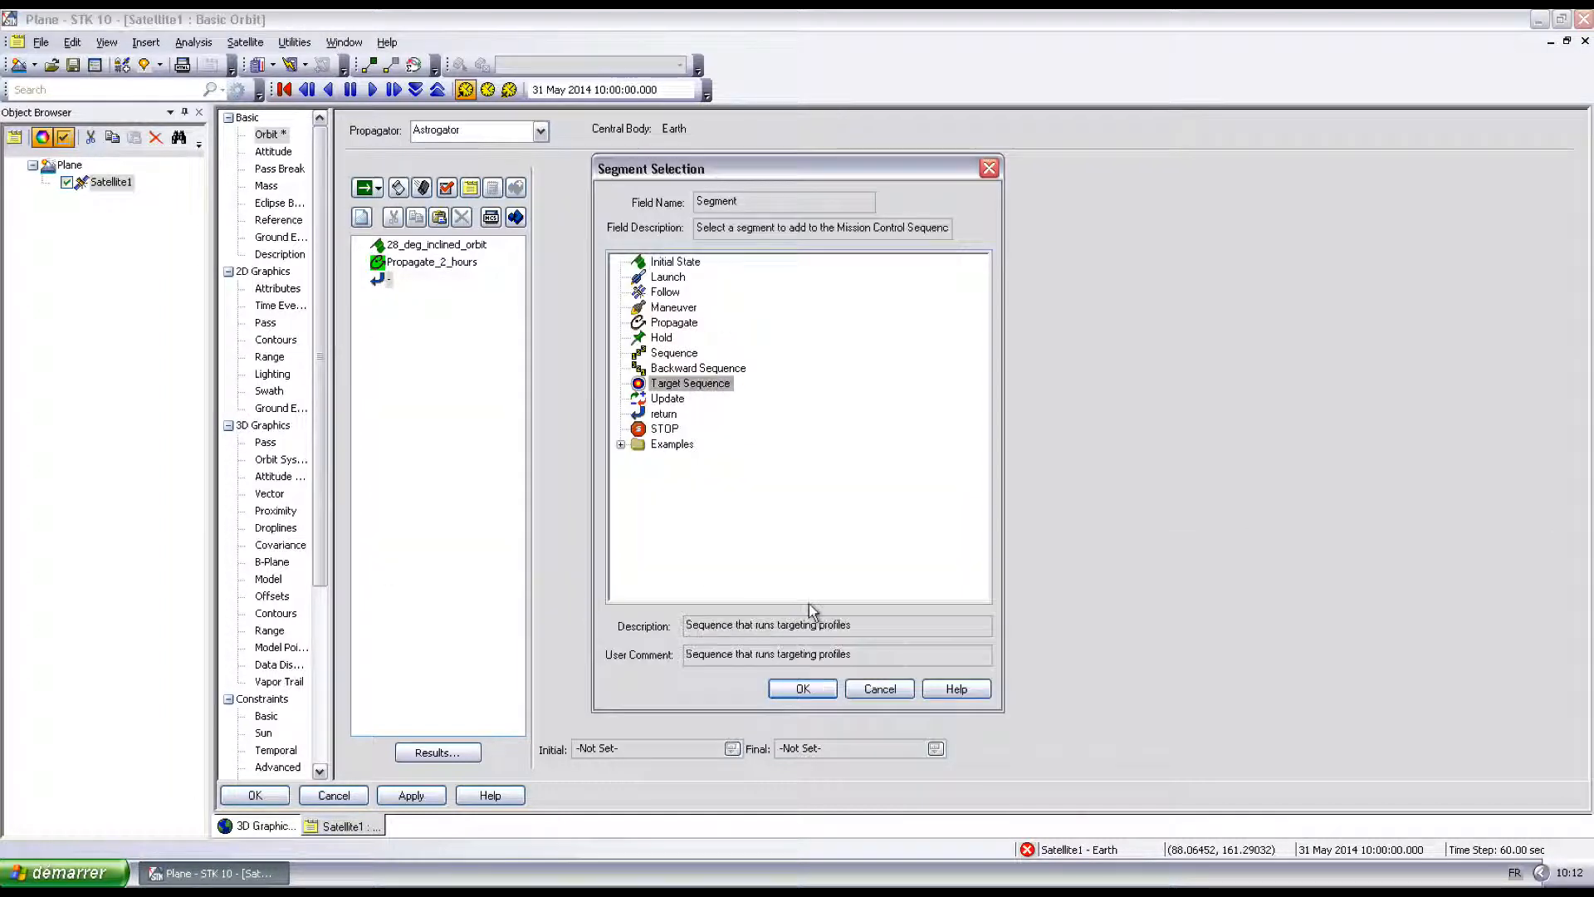
pyautogui.click(802, 689)
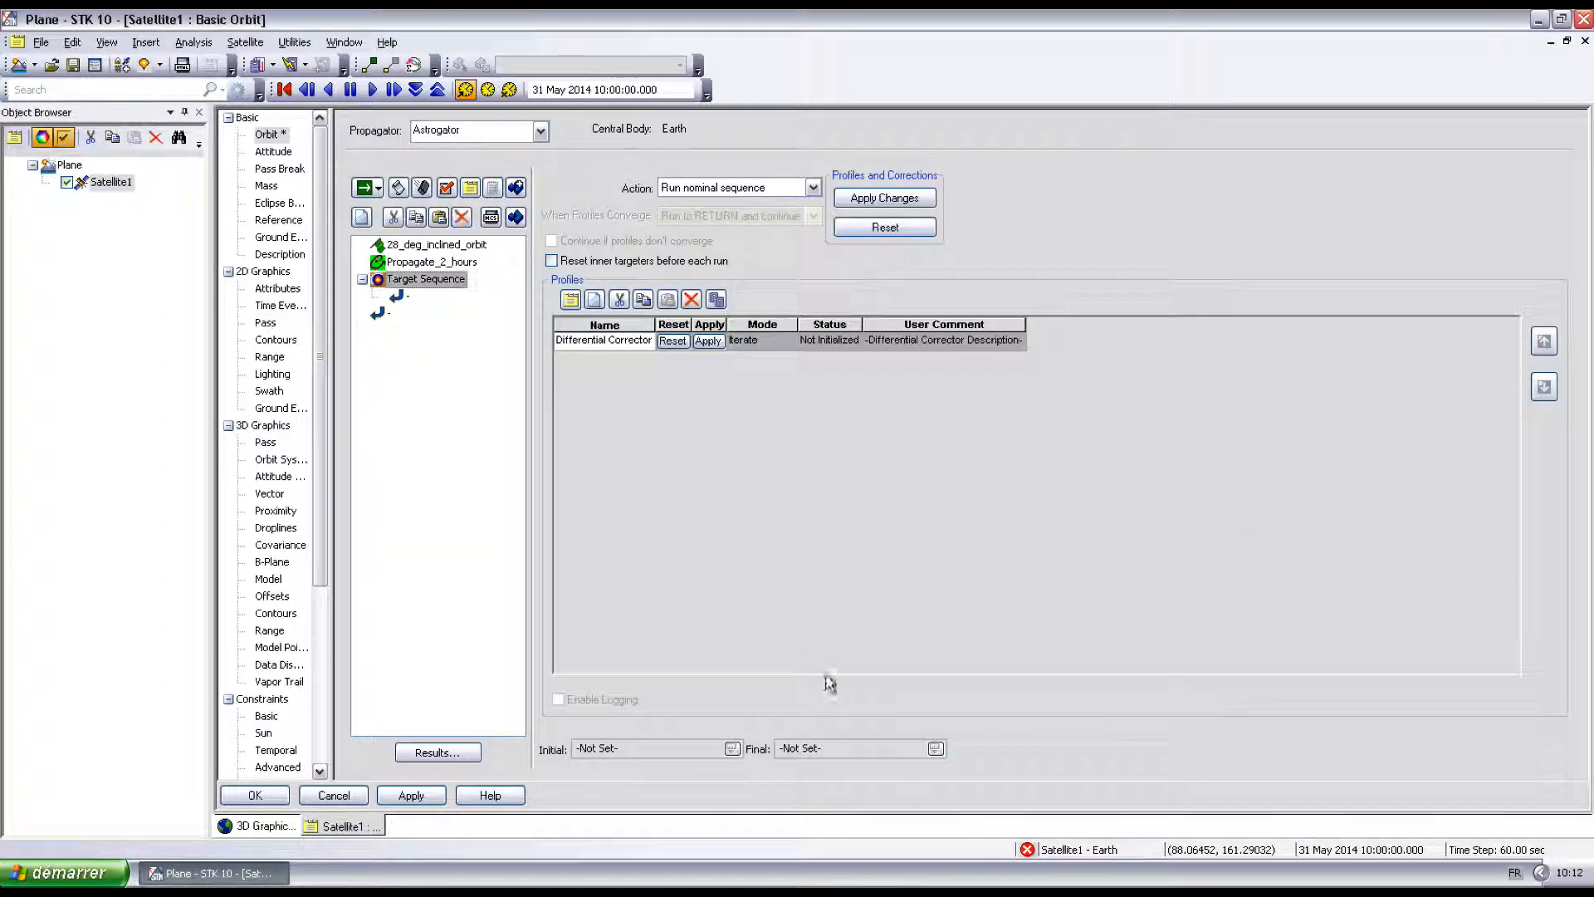
pyautogui.click(421, 283)
pyautogui.write('Begin_Hohmann')
pyautogui.press('Return')
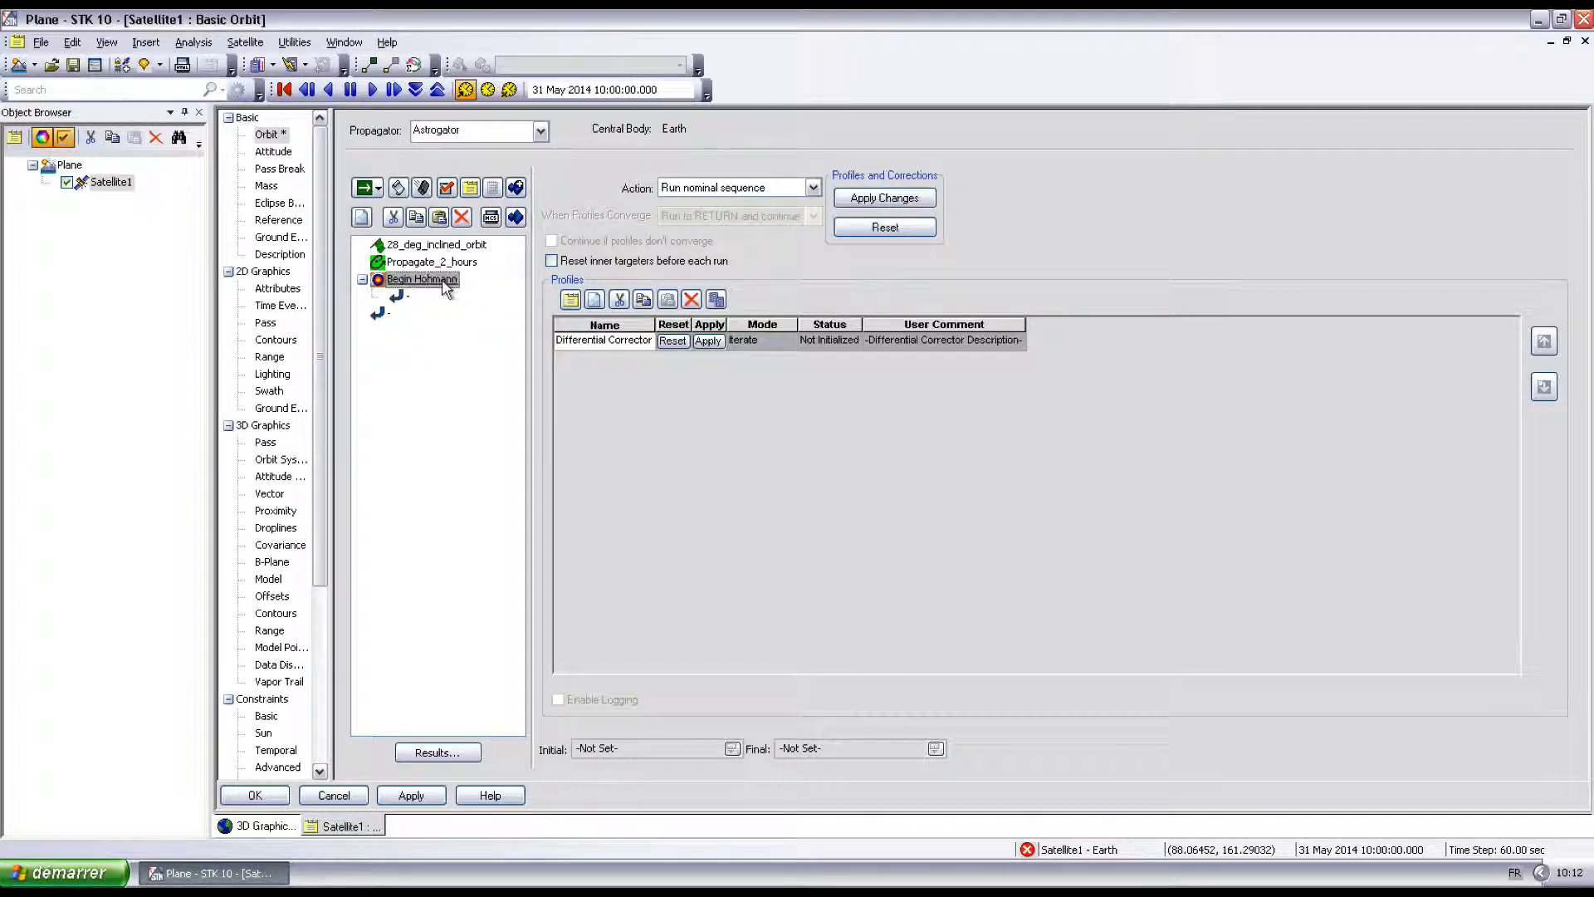
# Insert a Maneuver segment inside the Begin_Hohmann sequence and name it DV1.
pyautogui.click(400, 298)
pyautogui.rightClick(400, 301)
pyautogui.click(445, 306)
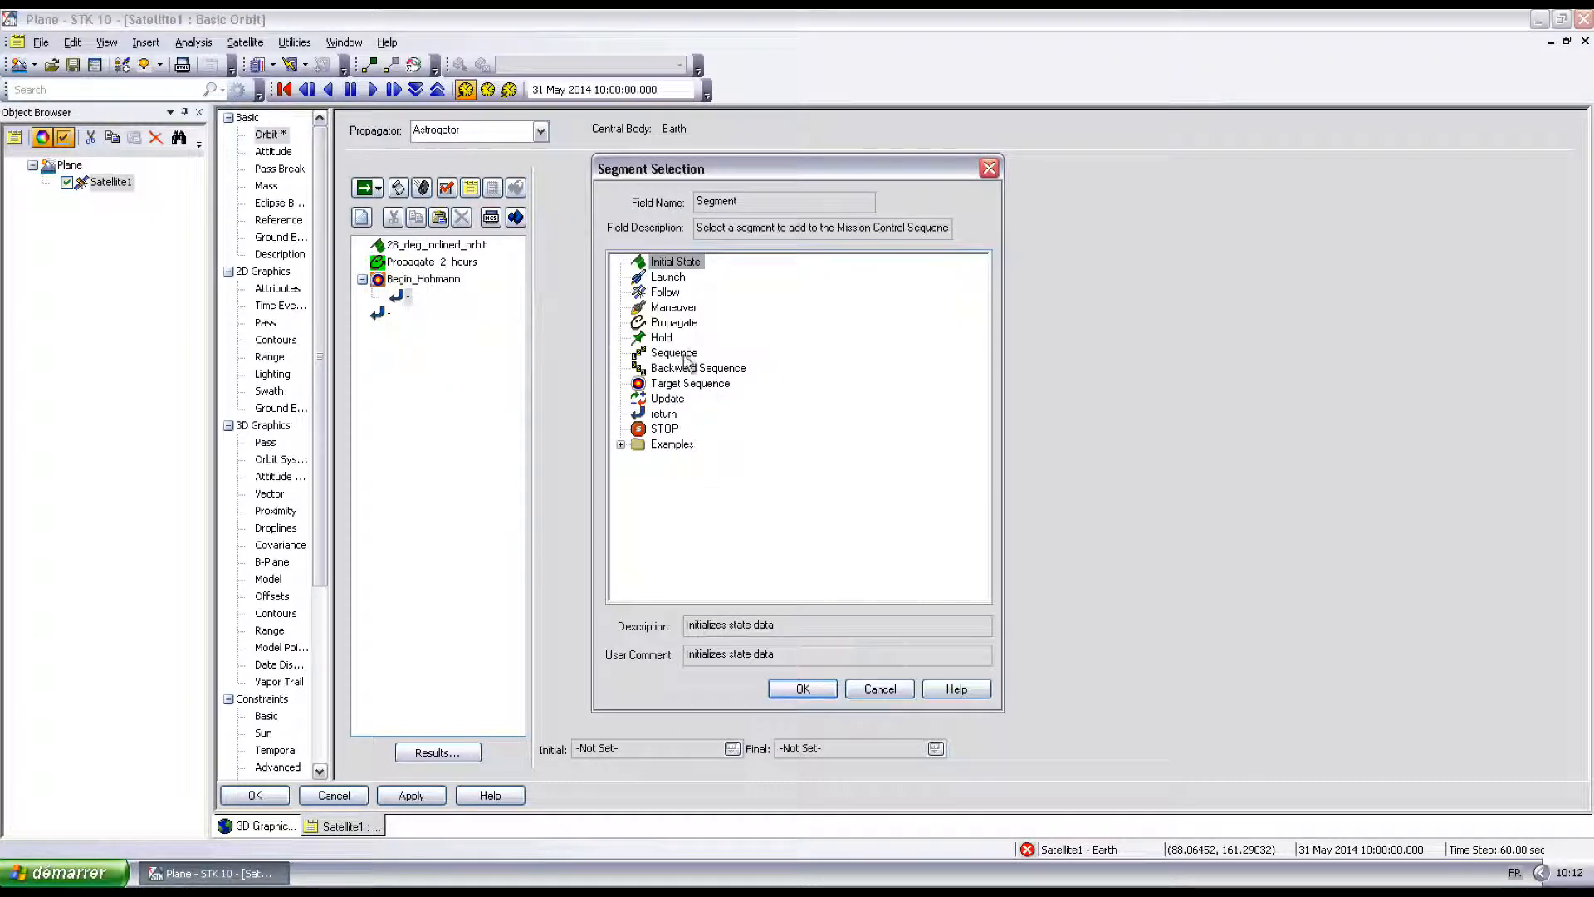
pyautogui.doubleClick(672, 319)
pyautogui.click(446, 299)
pyautogui.write('DV1')
pyautogui.press('Return')
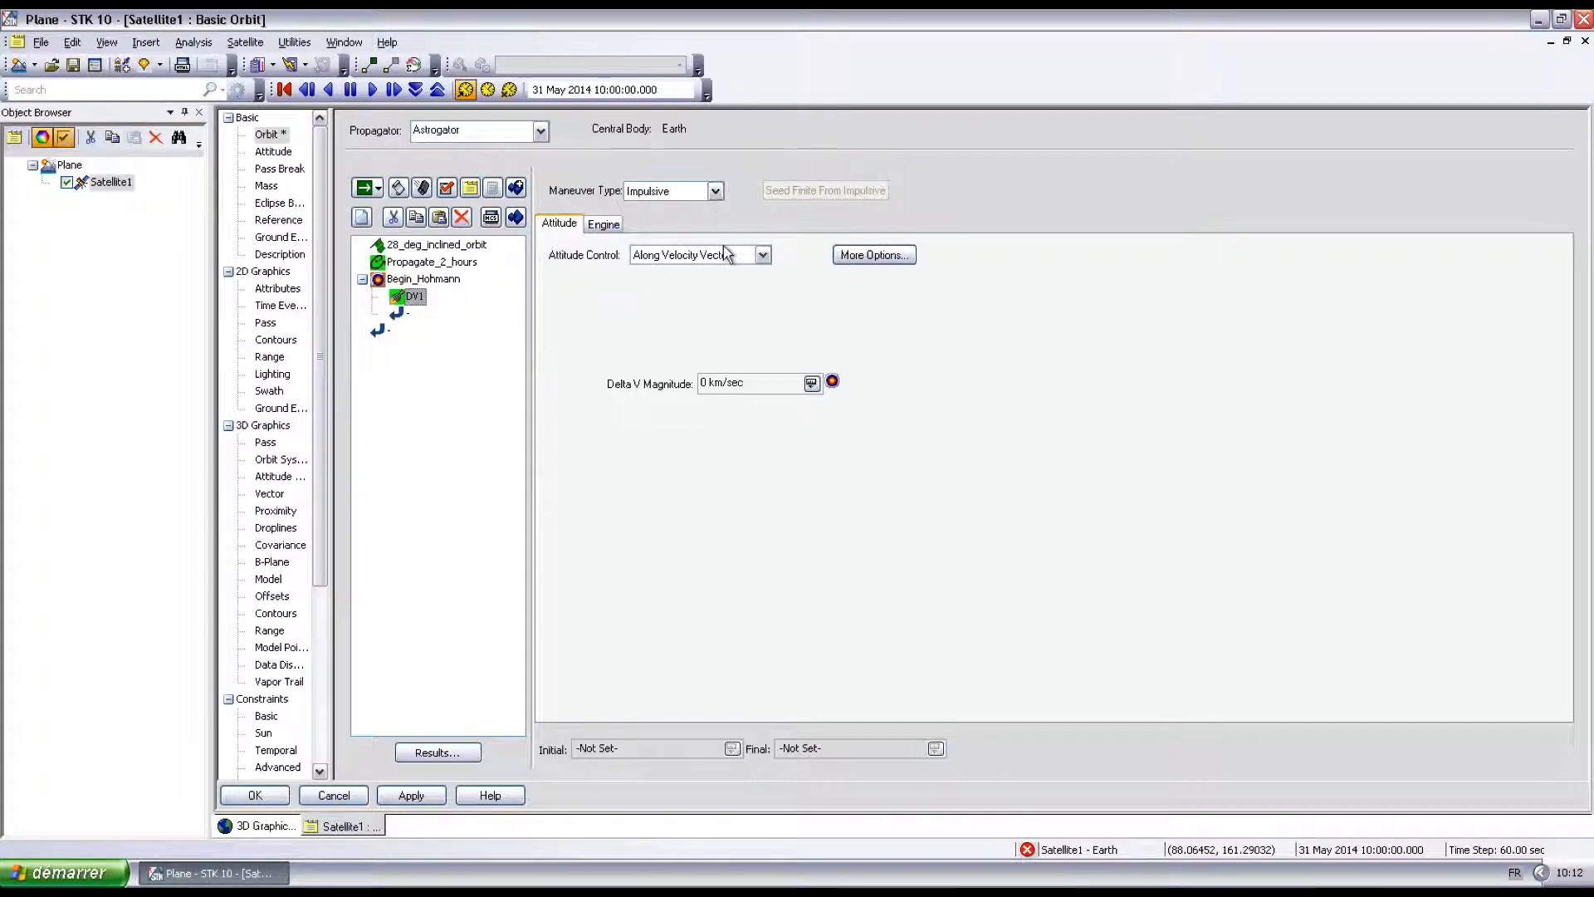
# Set DV1's attitude control to Thrust Vector and make its X (Velocity) component a targeting control variable.
pyautogui.click(762, 255)
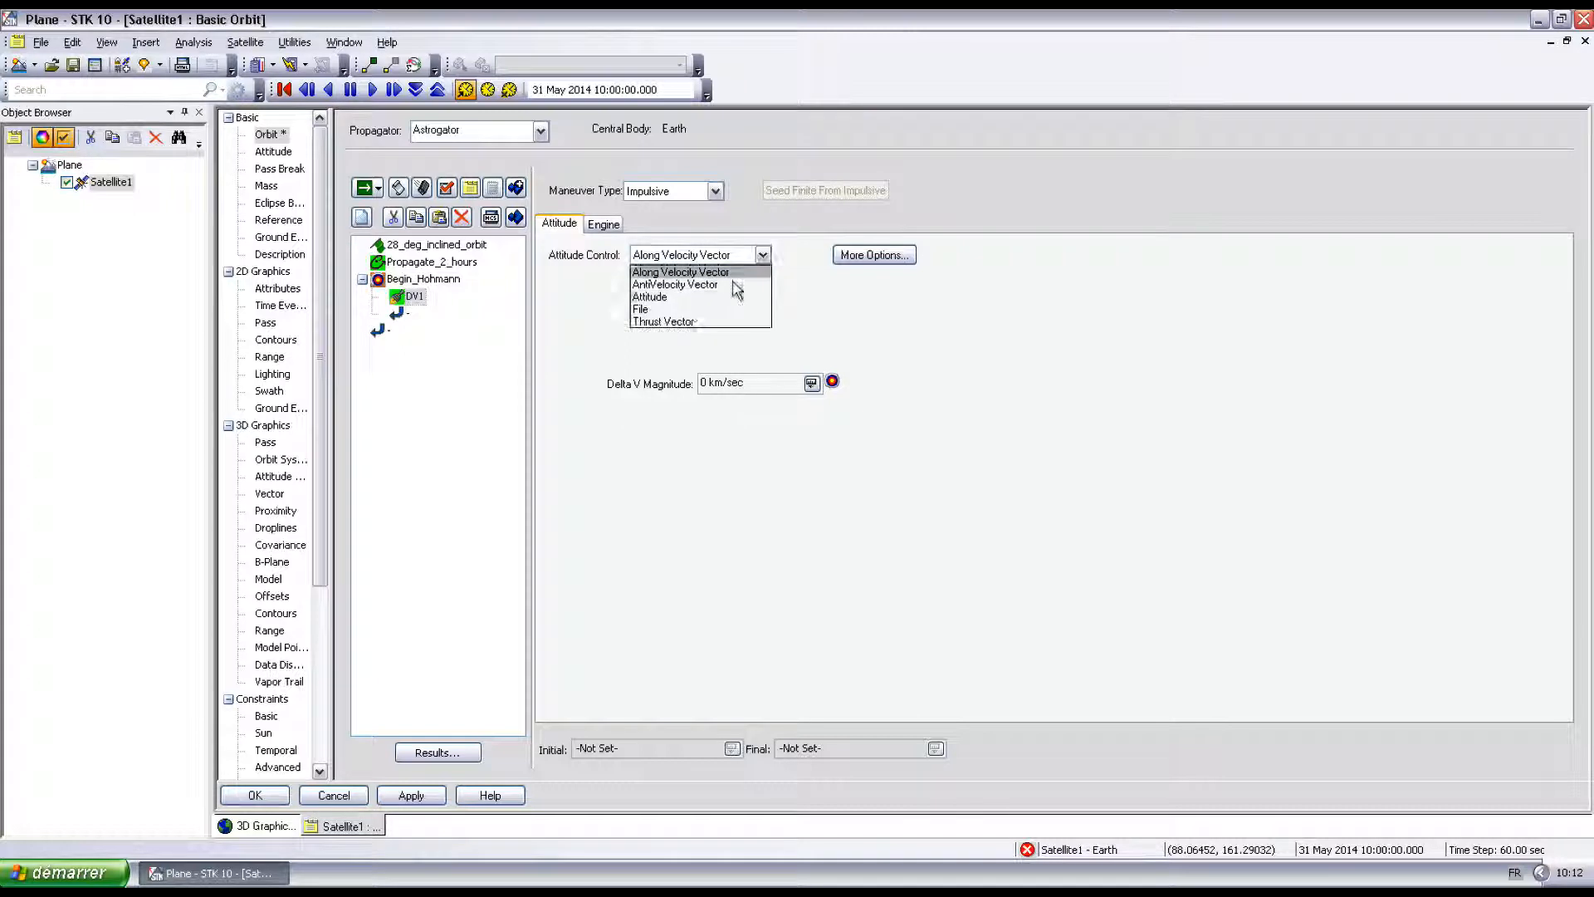
pyautogui.click(665, 321)
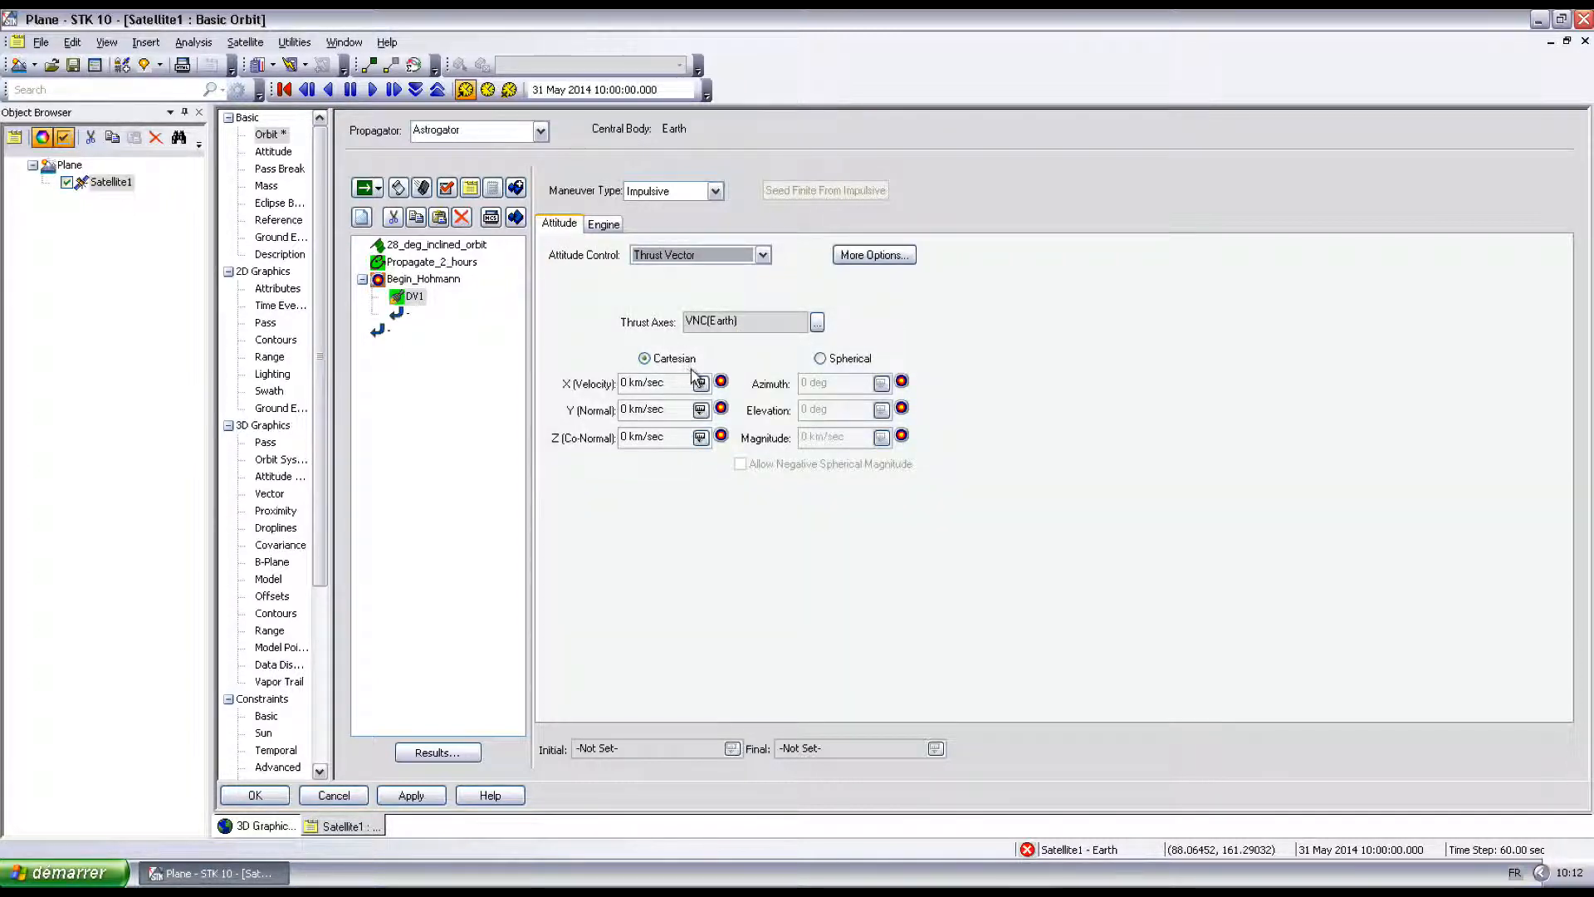
pyautogui.click(723, 381)
# Add Radius Of Apoapsis from the Keplerian elements to DV1's selected results.
pyautogui.click(435, 753)
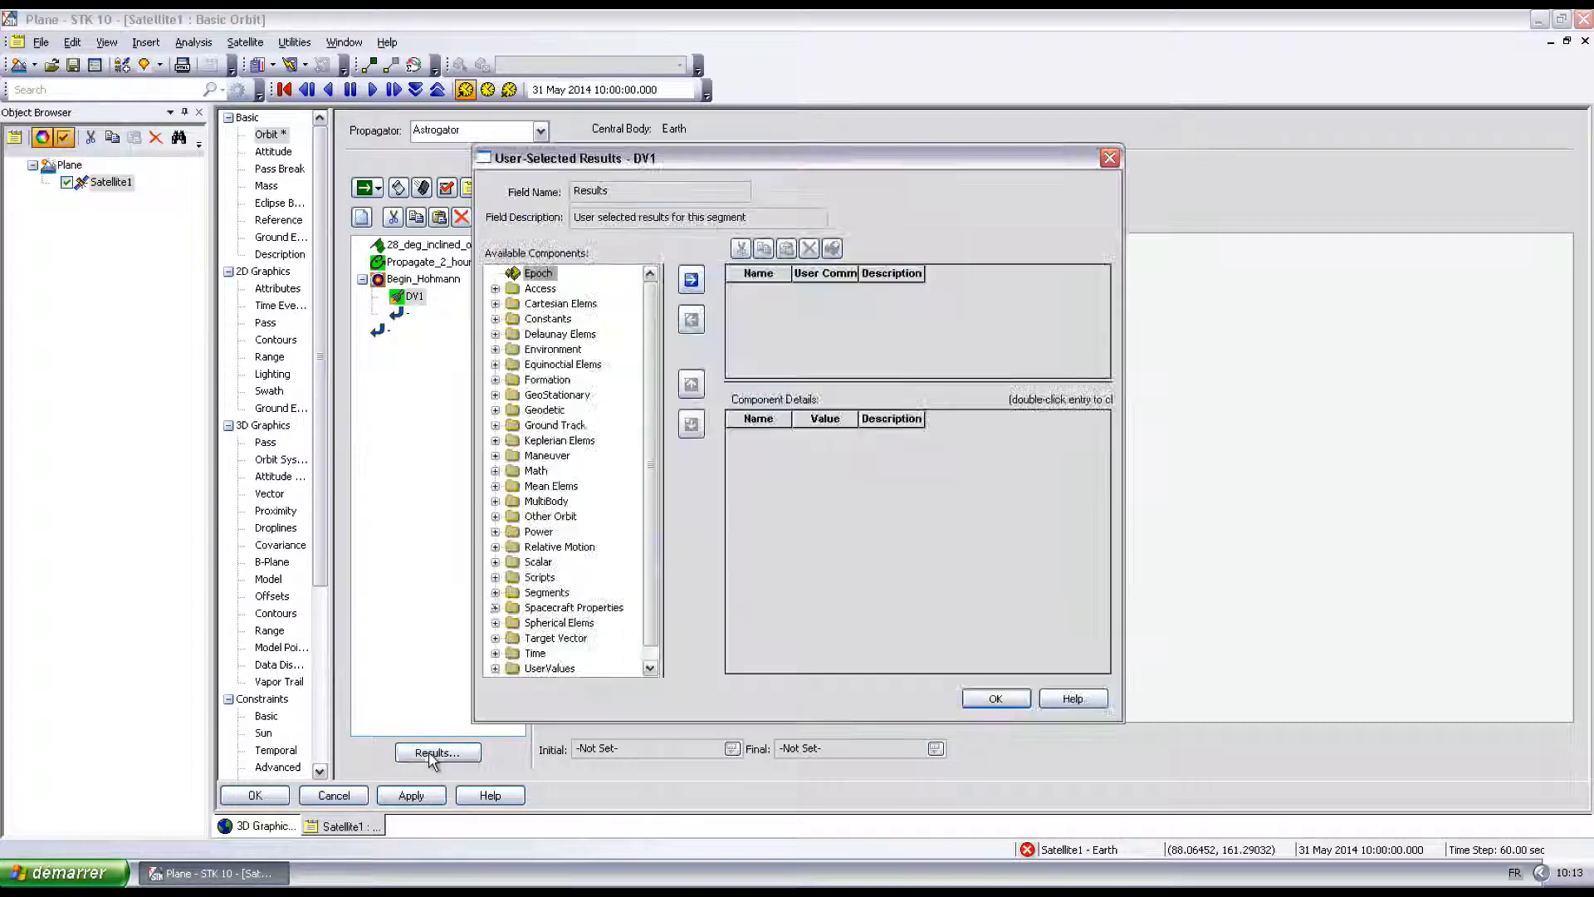
pyautogui.click(496, 440)
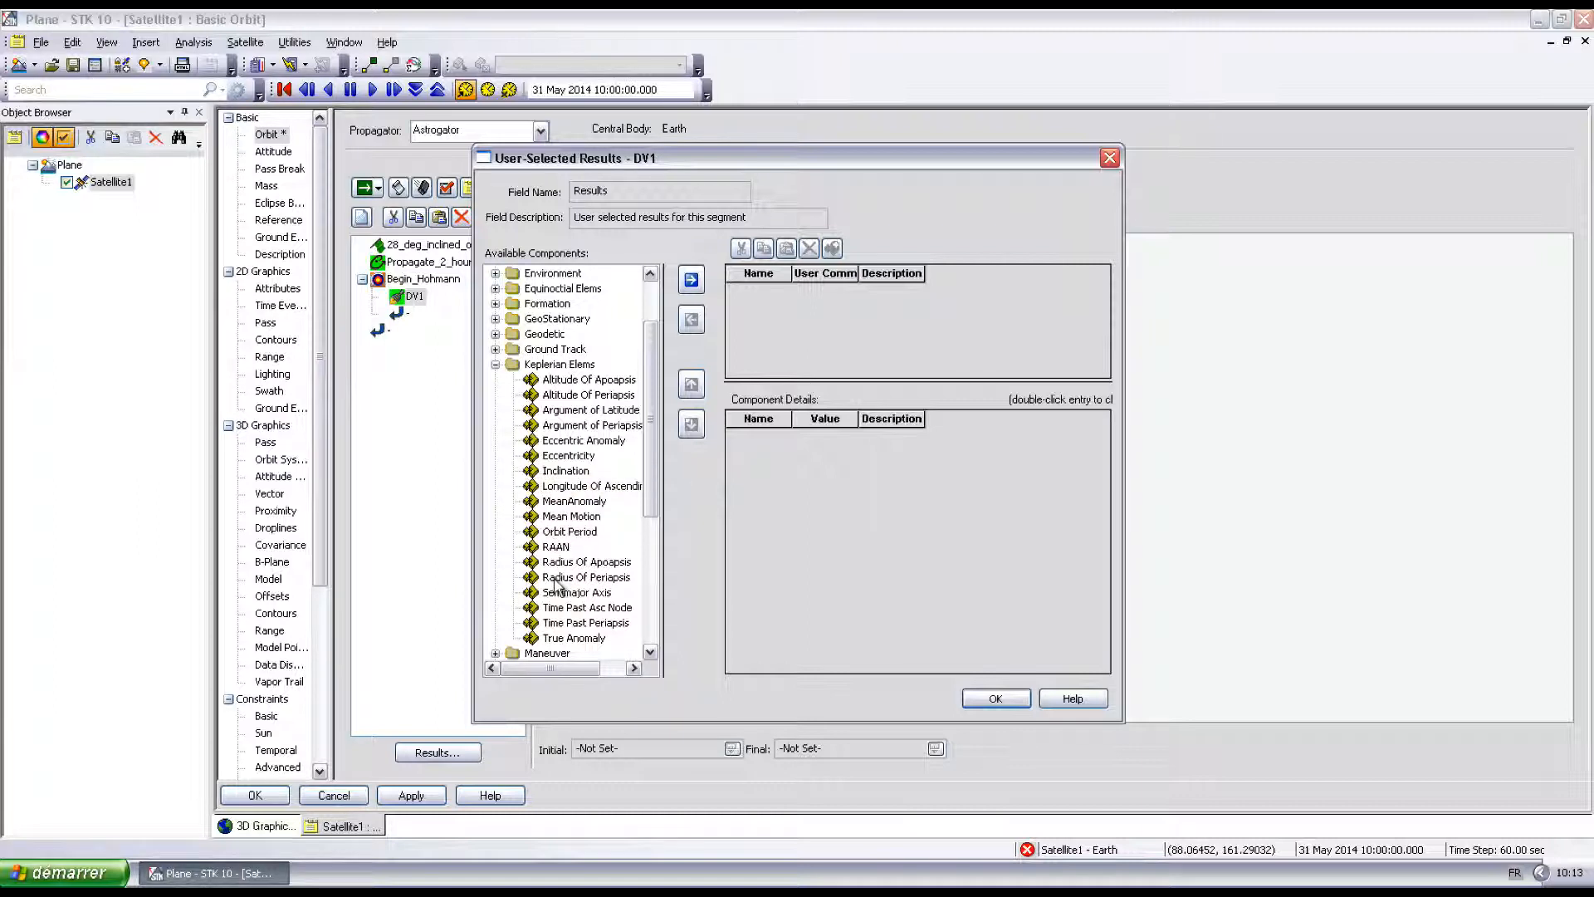
pyautogui.click(582, 562)
pyautogui.click(690, 280)
pyautogui.click(996, 698)
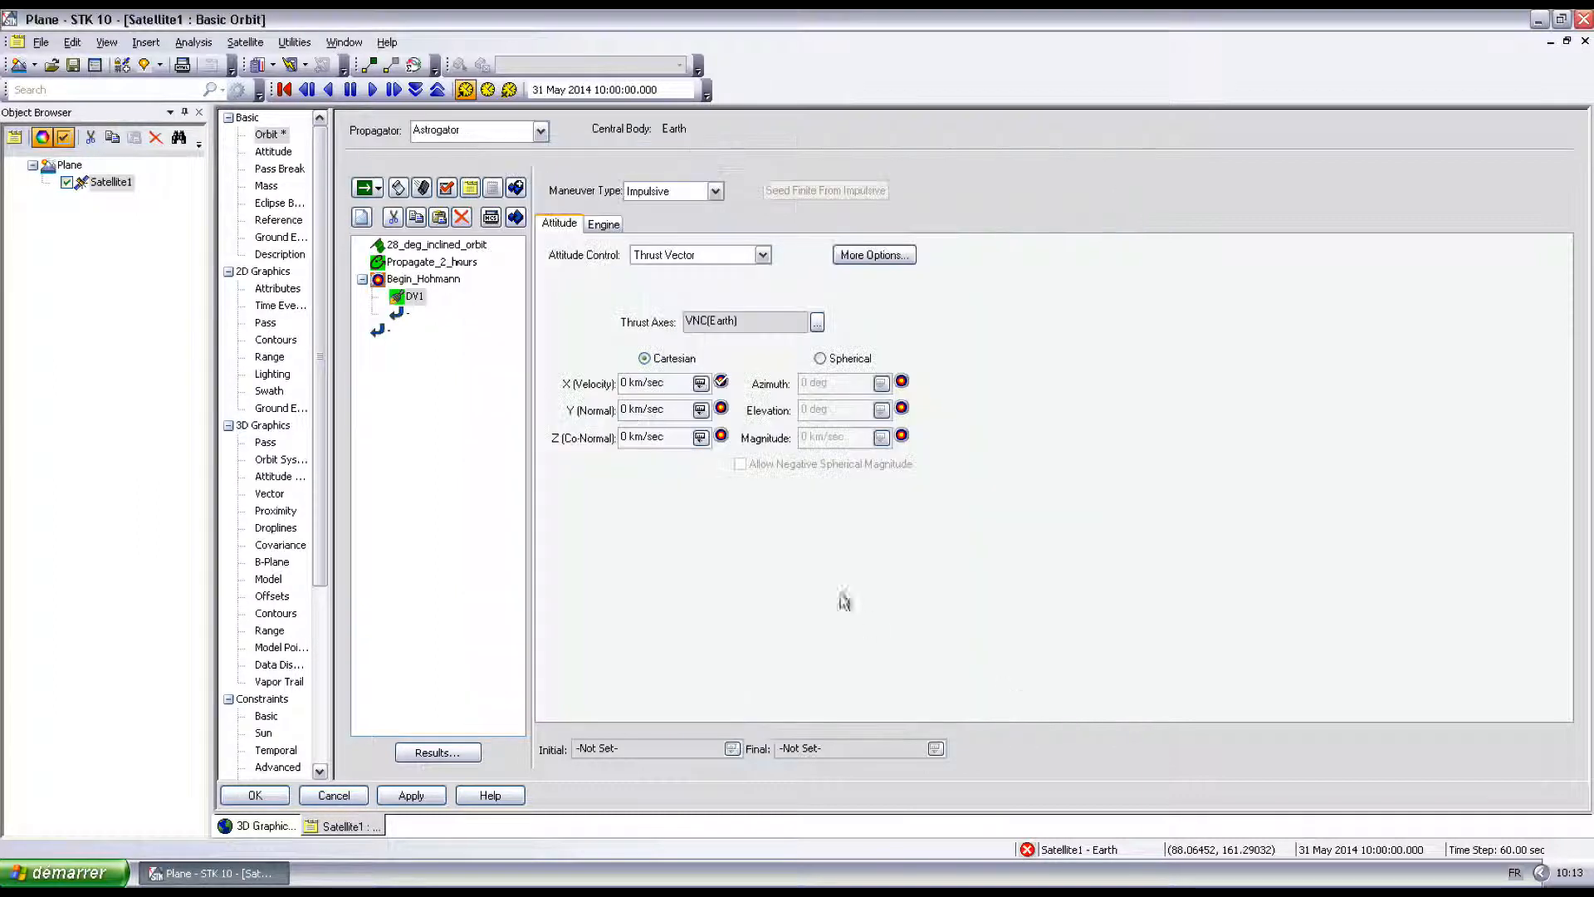
# In Begin_Hohmann's Differential Corrector, activate DV1's X velocity control and the Radius_Of_Apoapsis constraint with a desired value of 42160 km.
pyautogui.click(440, 280)
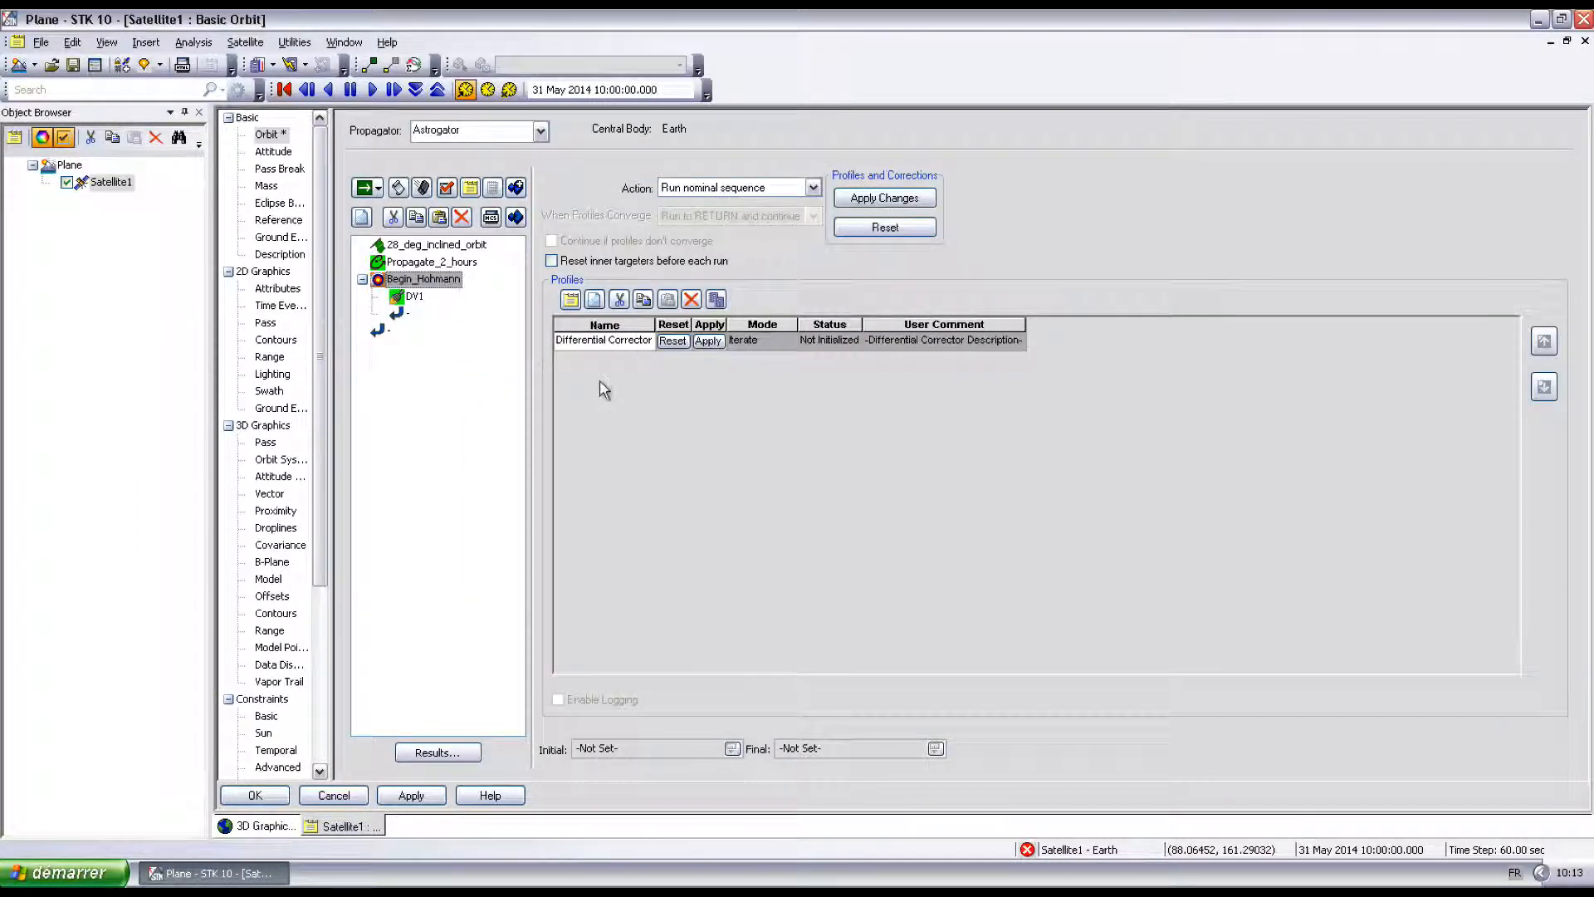
pyautogui.doubleClick(612, 344)
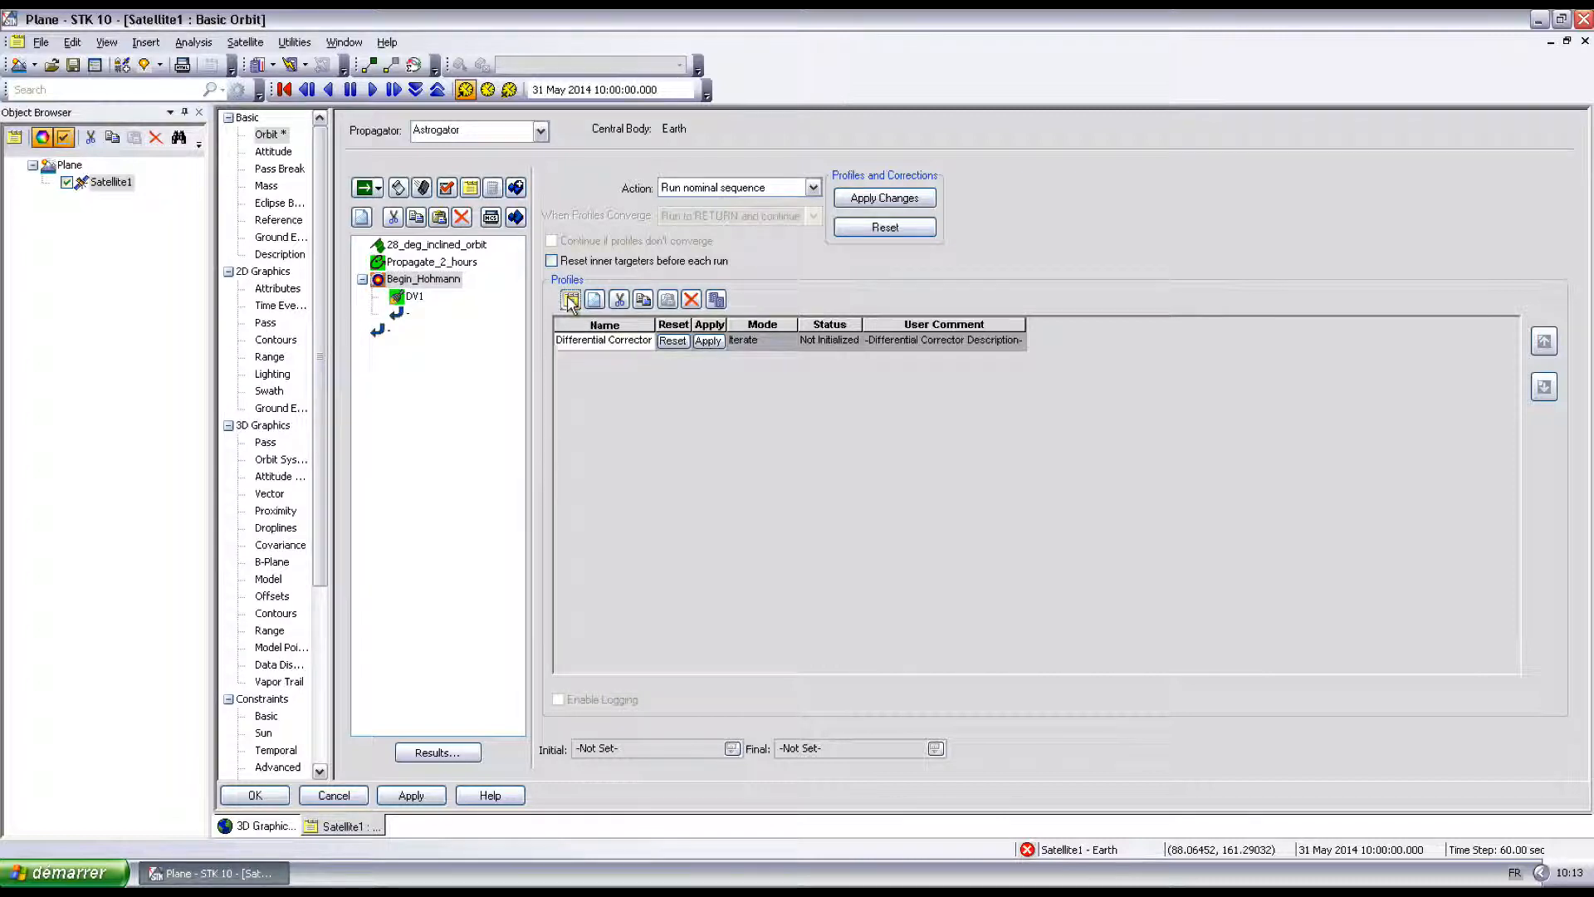
pyautogui.click(418, 267)
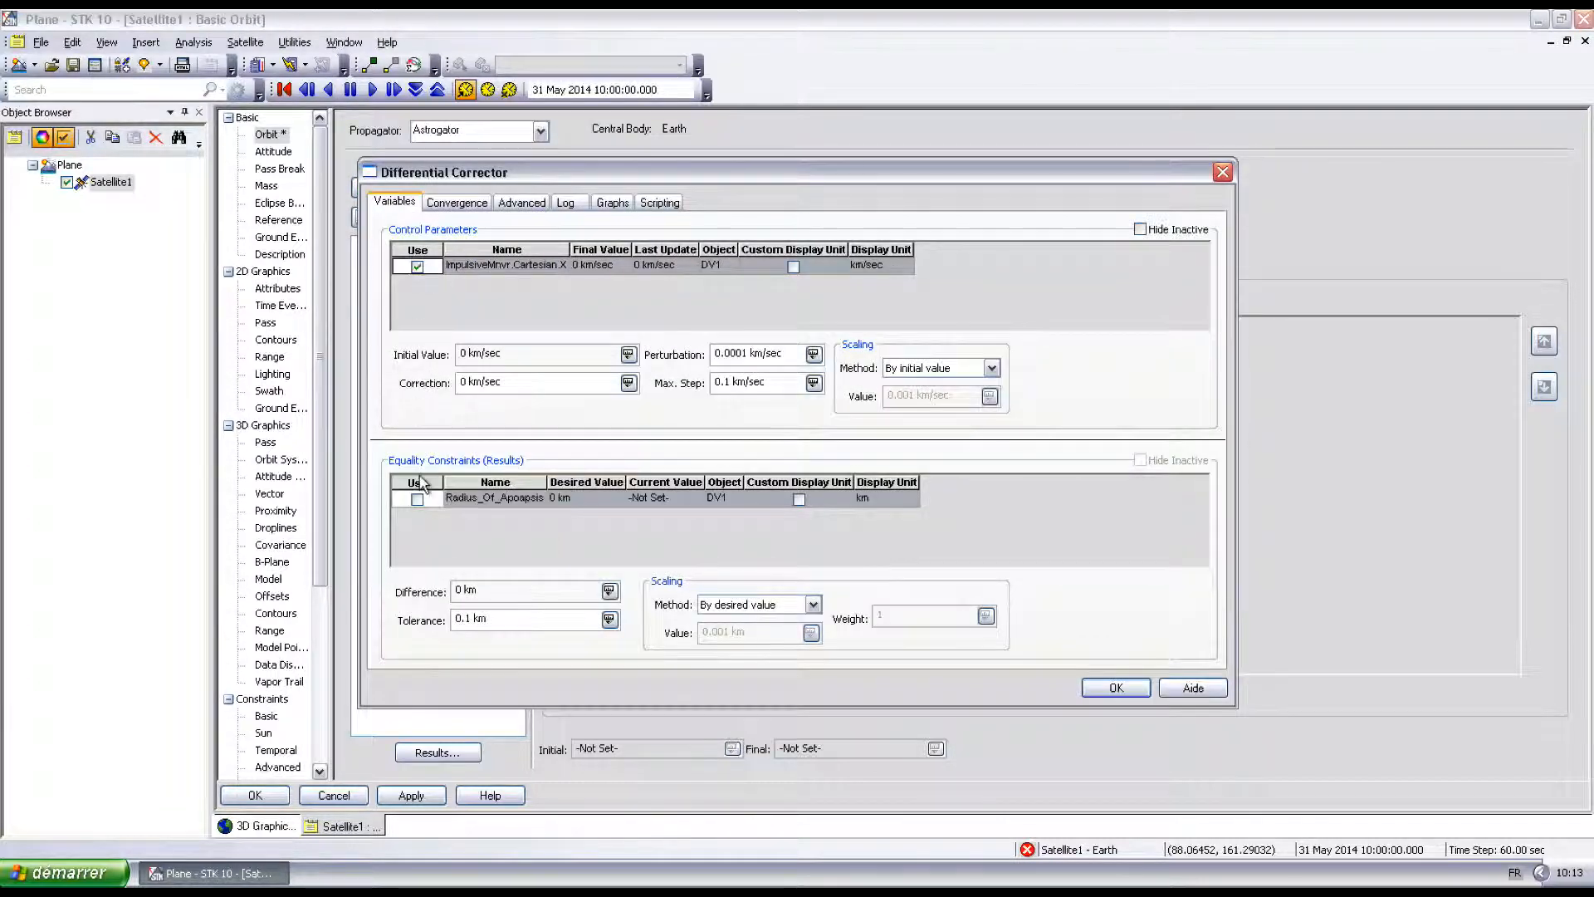
pyautogui.click(418, 500)
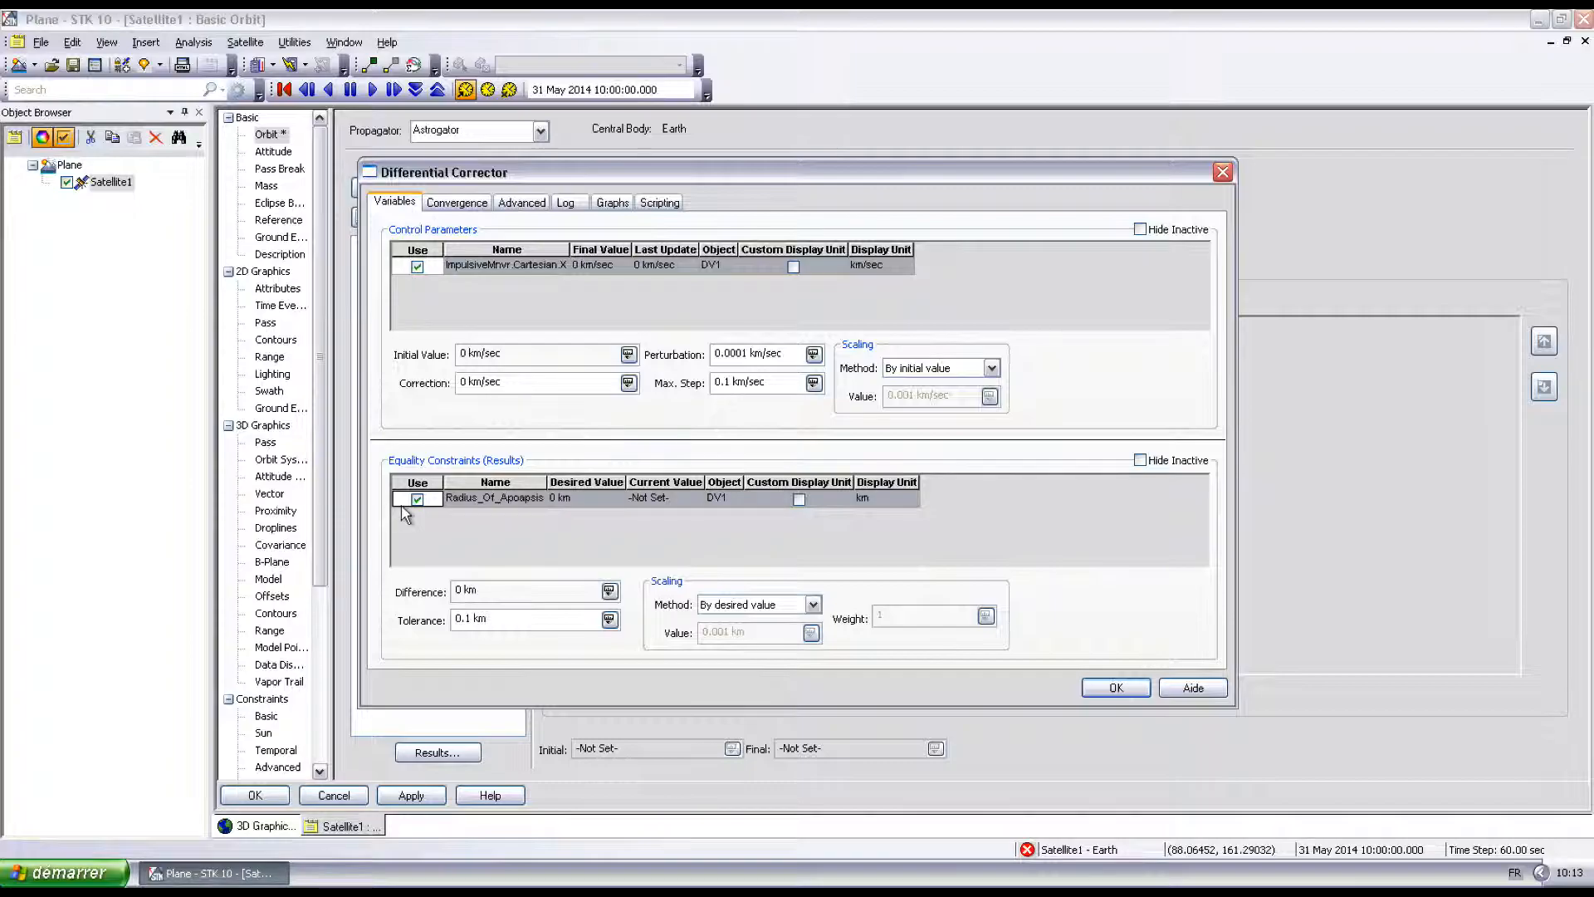
pyautogui.click(560, 500)
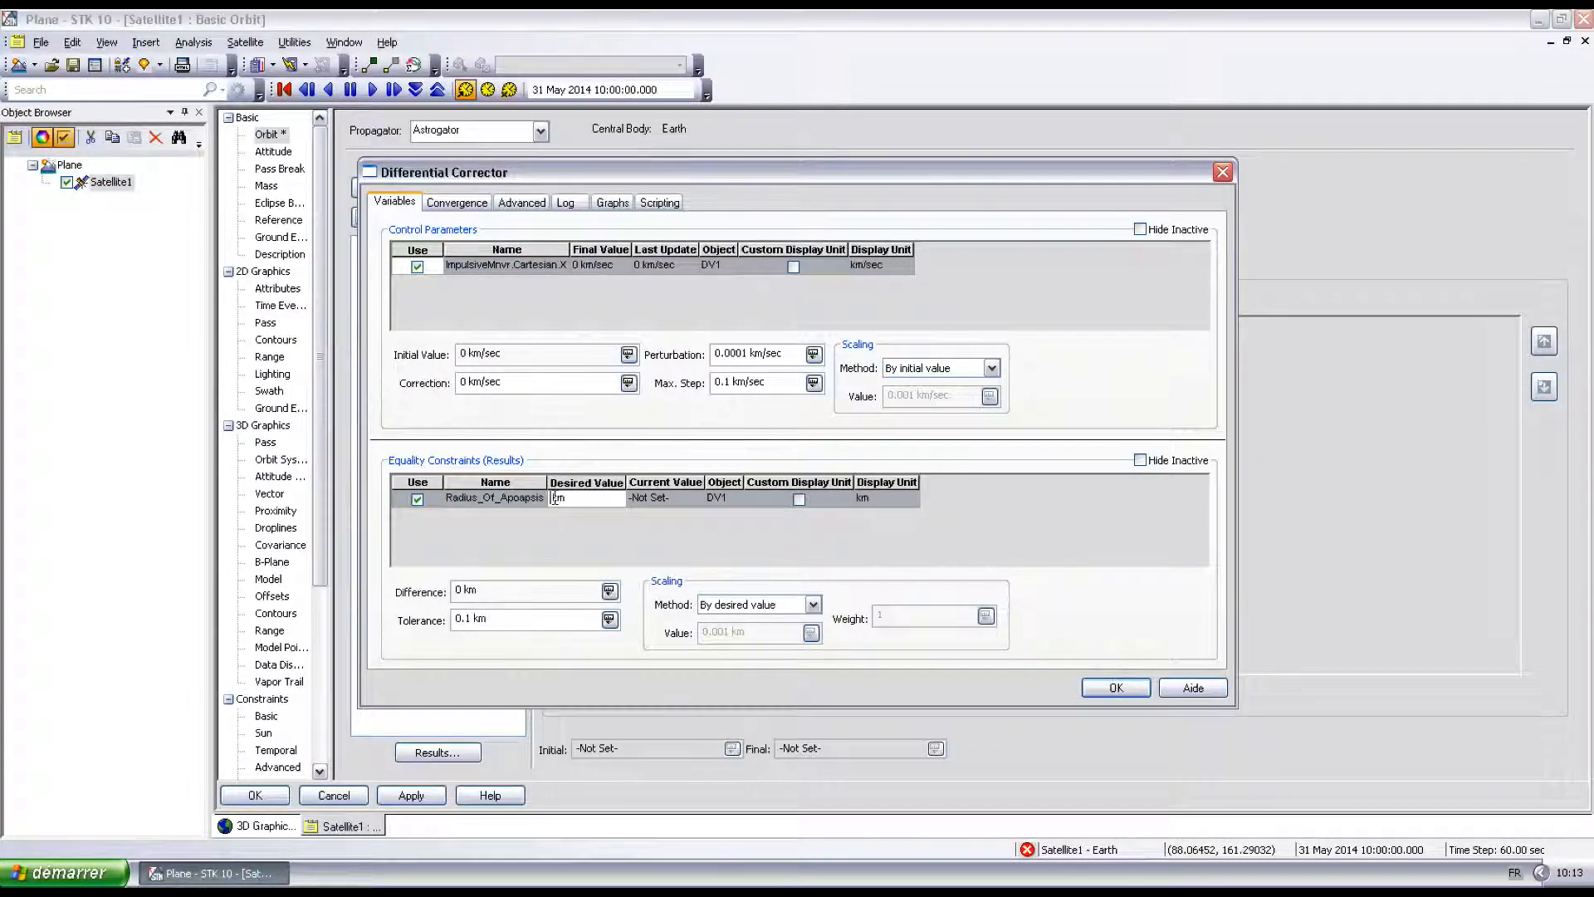
pyautogui.write('42160')
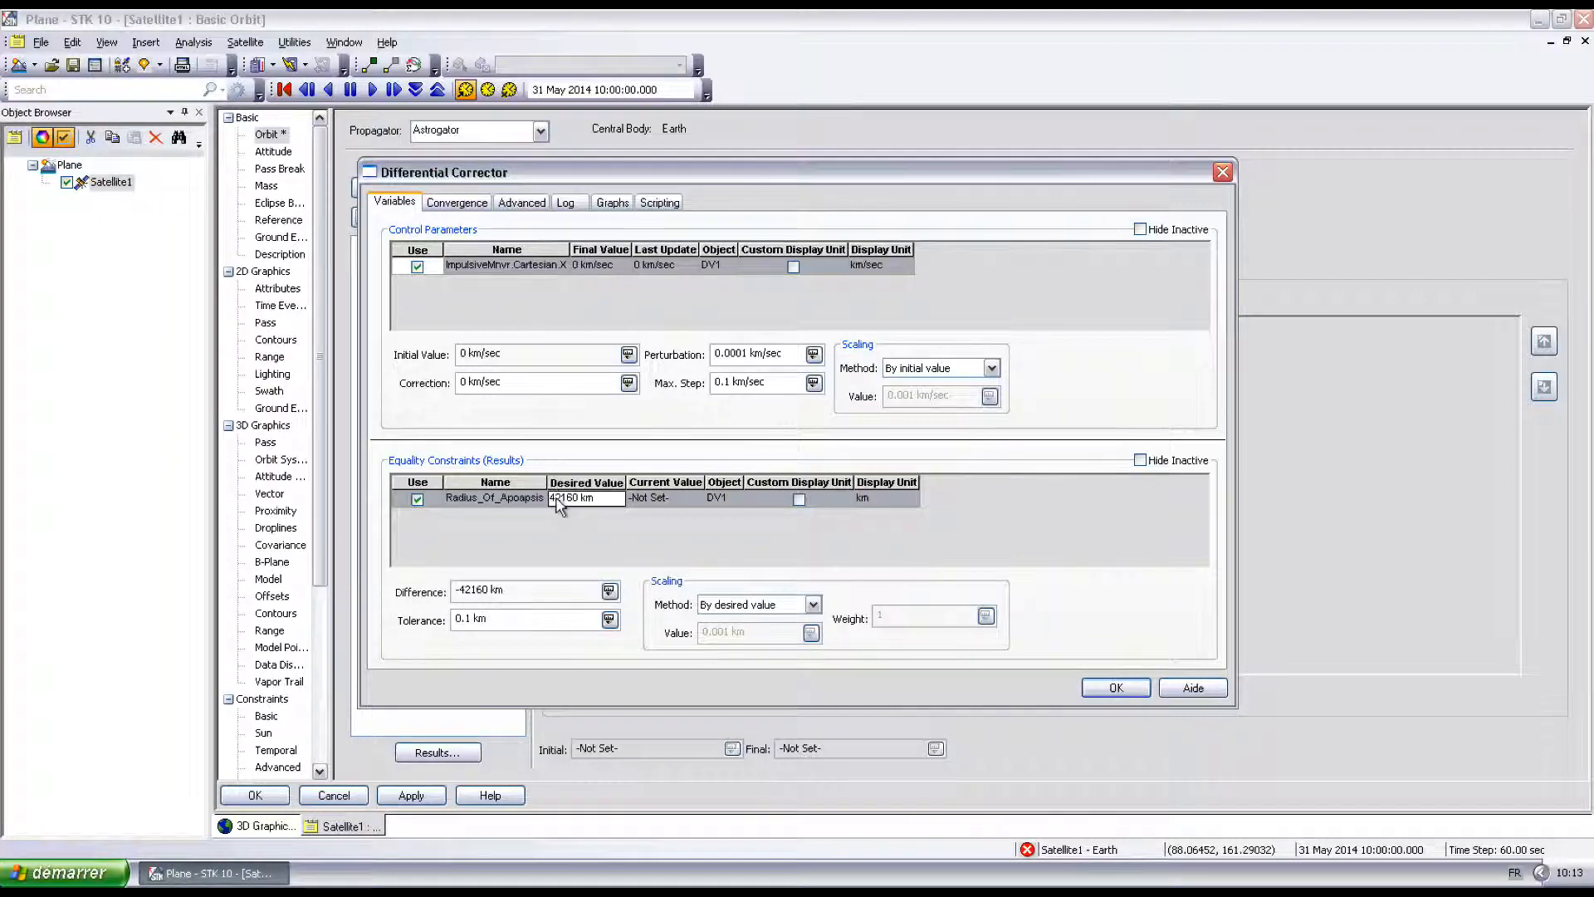
# Check the corrector's convergence settings, accept them, and set Begin_Hohmann's action to Run active profiles.
pyautogui.click(456, 202)
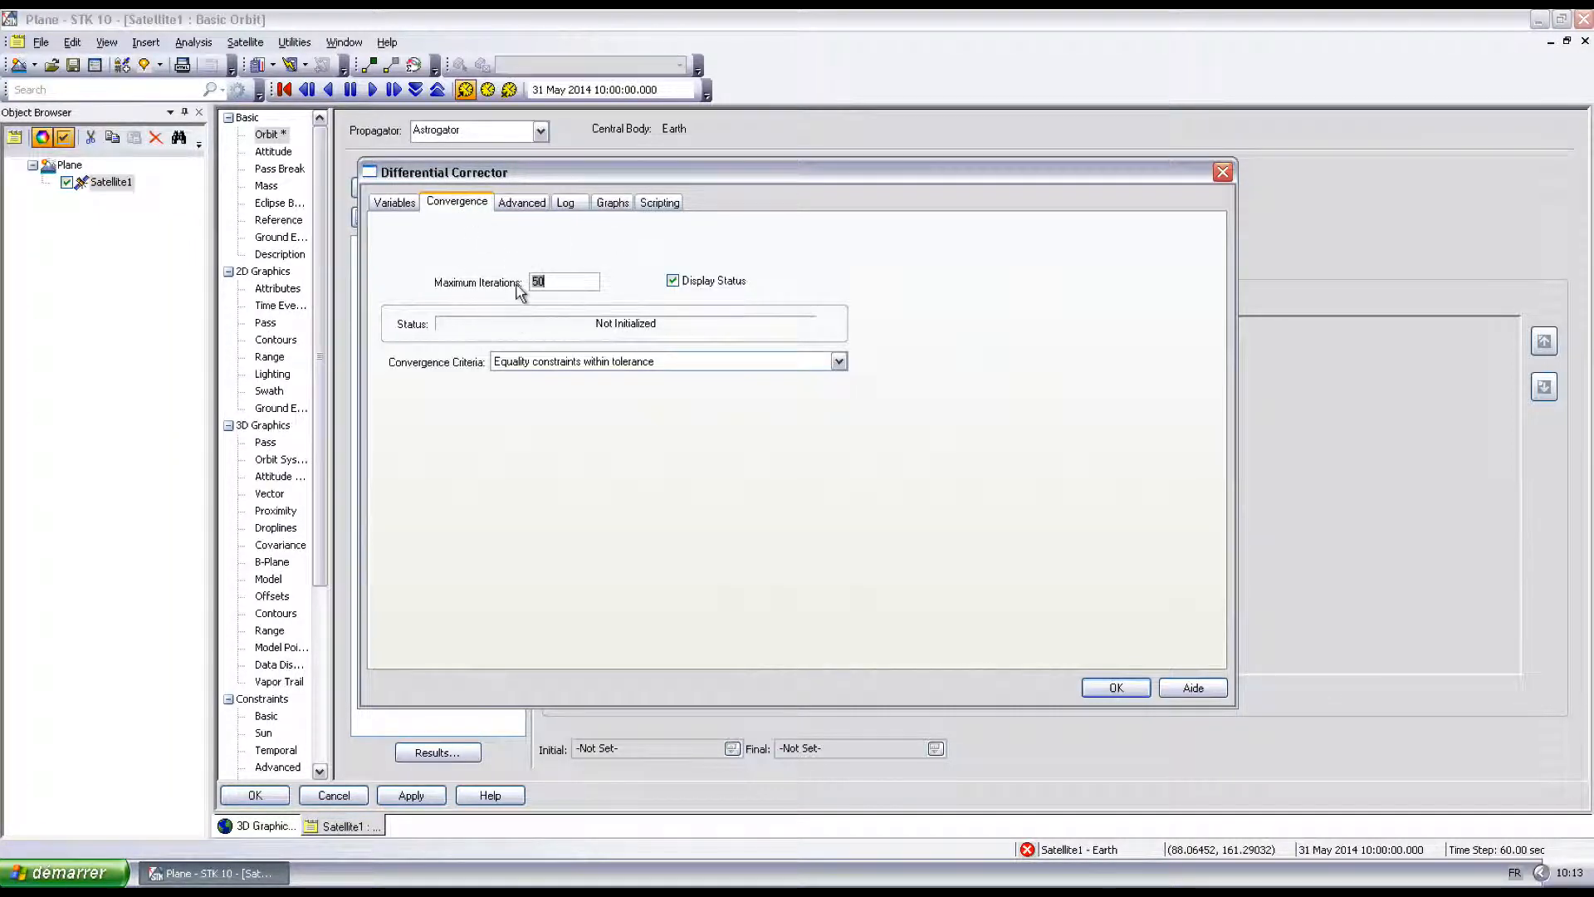
pyautogui.click(1112, 689)
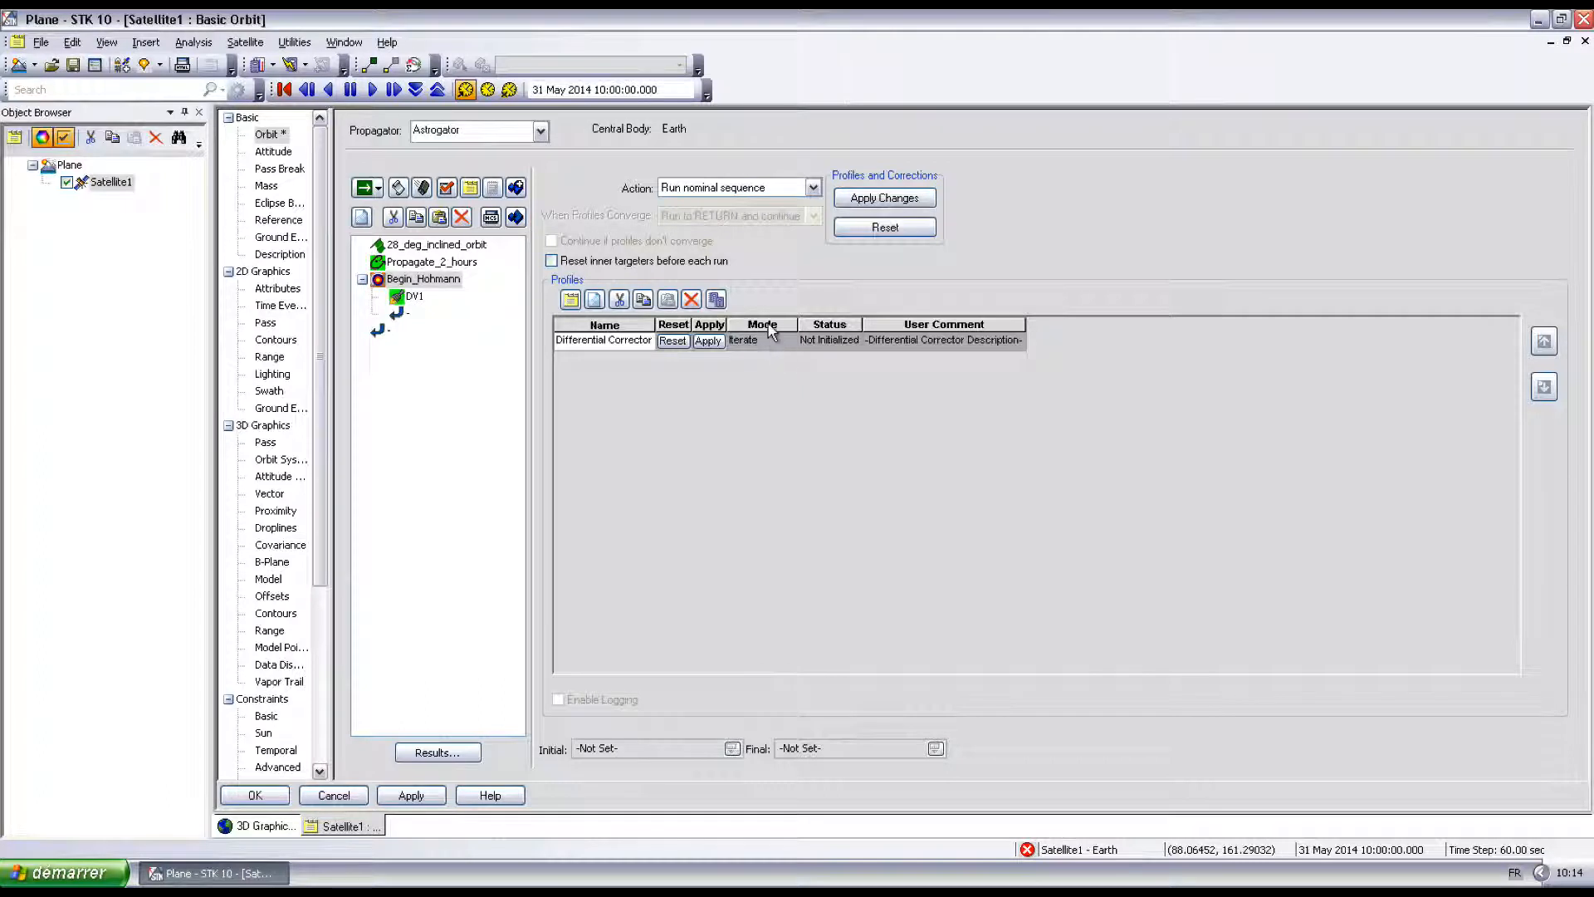
pyautogui.click(813, 188)
pyautogui.click(738, 216)
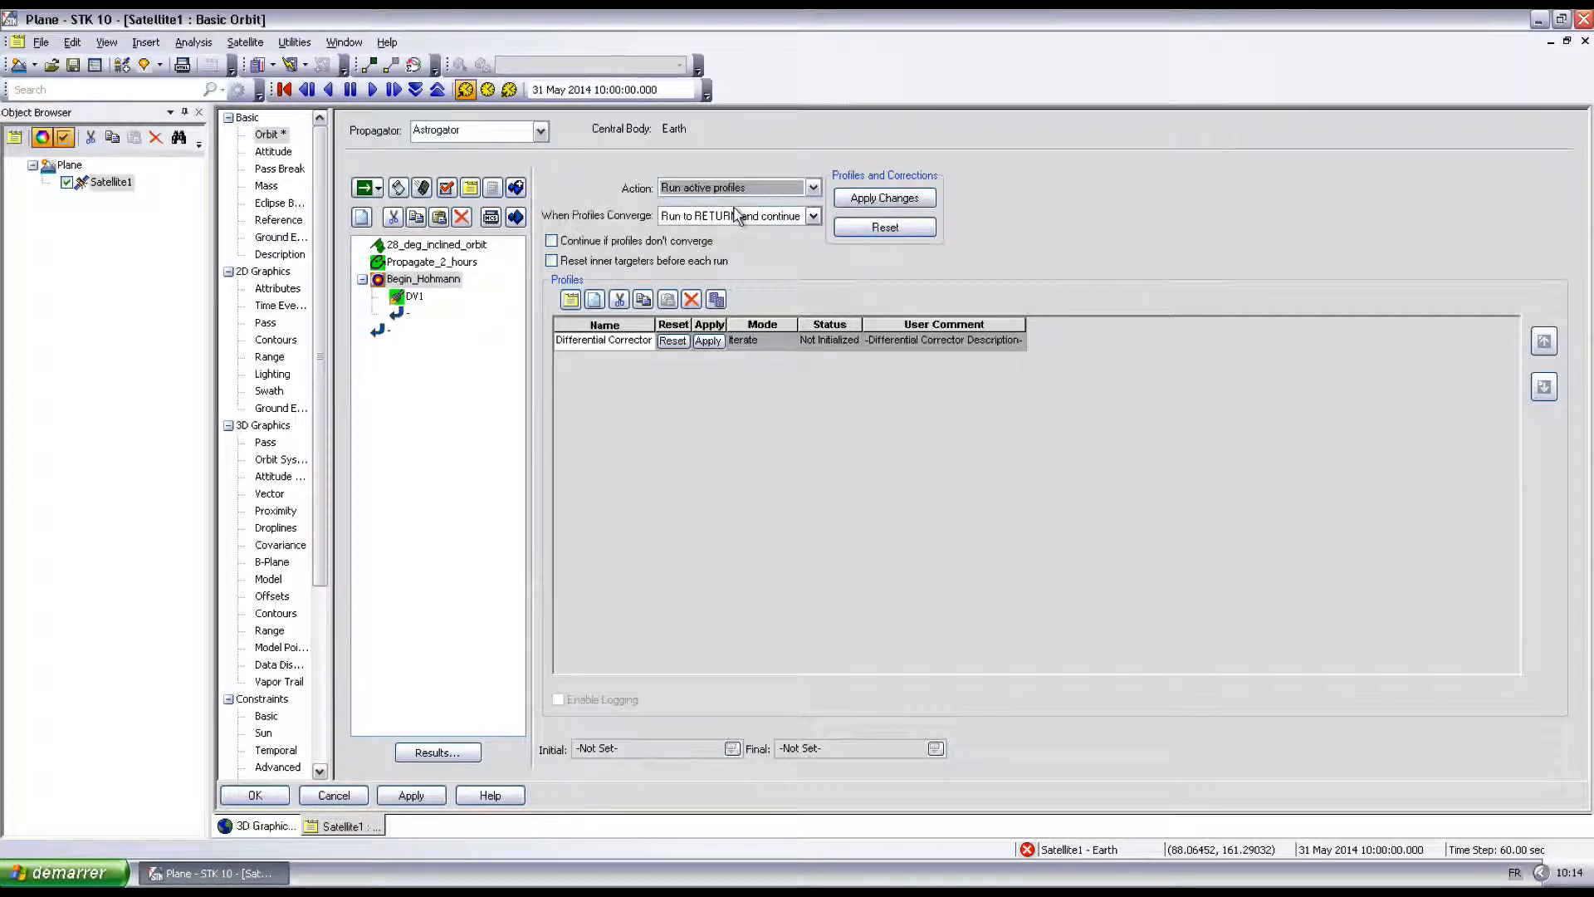
# Insert a Propagate segment after the Begin_Hohmann sequence and name it To apogee.
pyautogui.click(379, 331)
pyautogui.rightClick(382, 332)
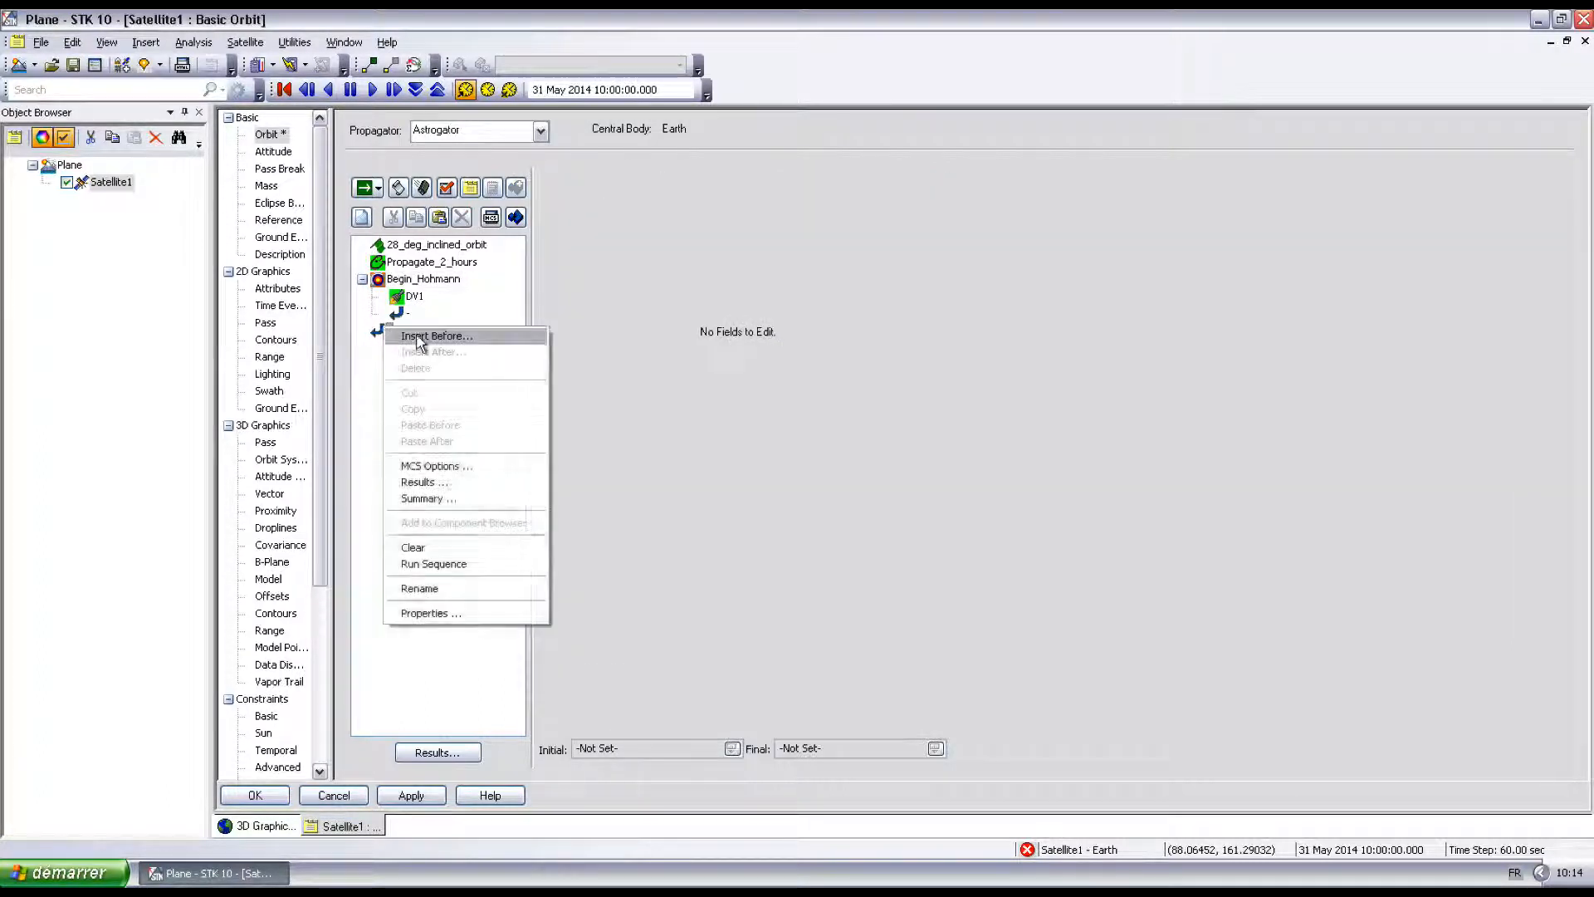
pyautogui.click(419, 336)
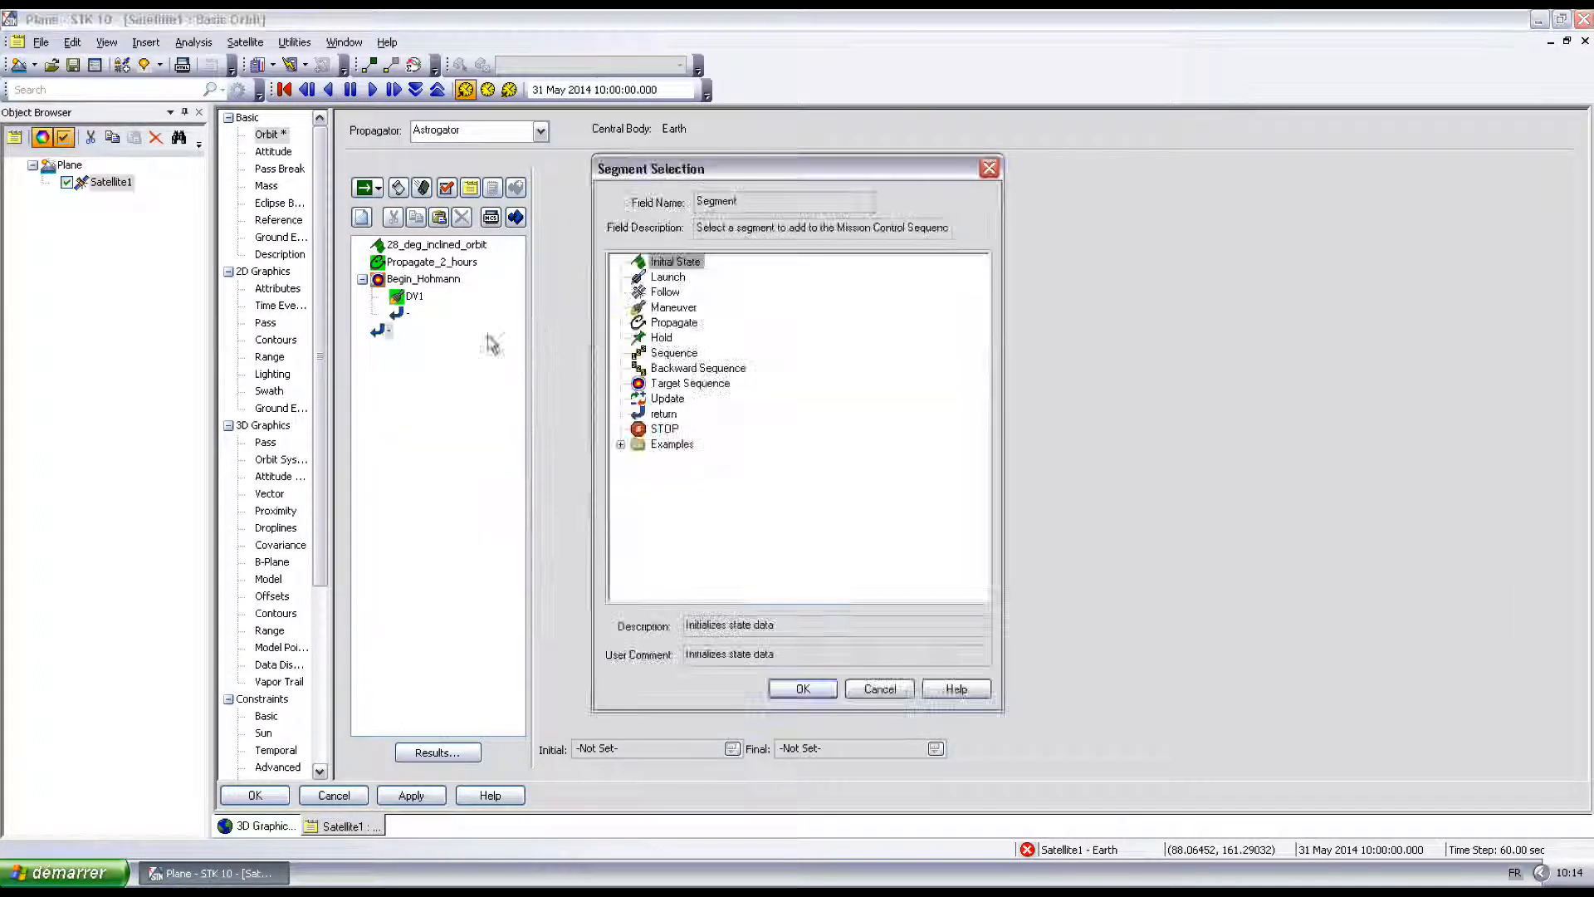
pyautogui.doubleClick(671, 323)
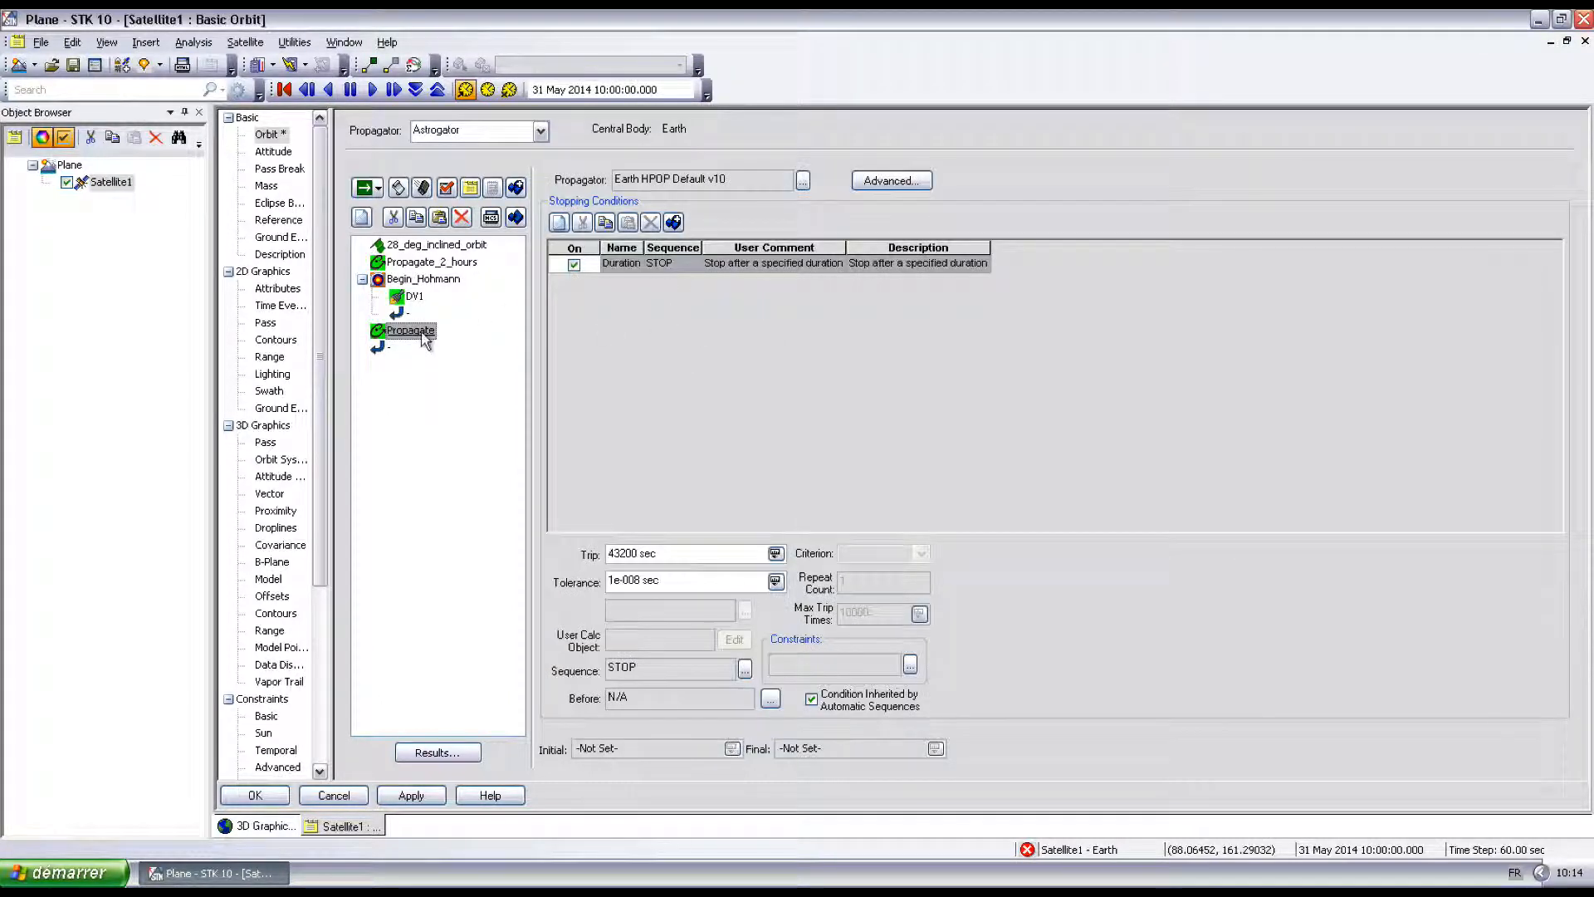
pyautogui.click(417, 332)
pyautogui.write('To apogee')
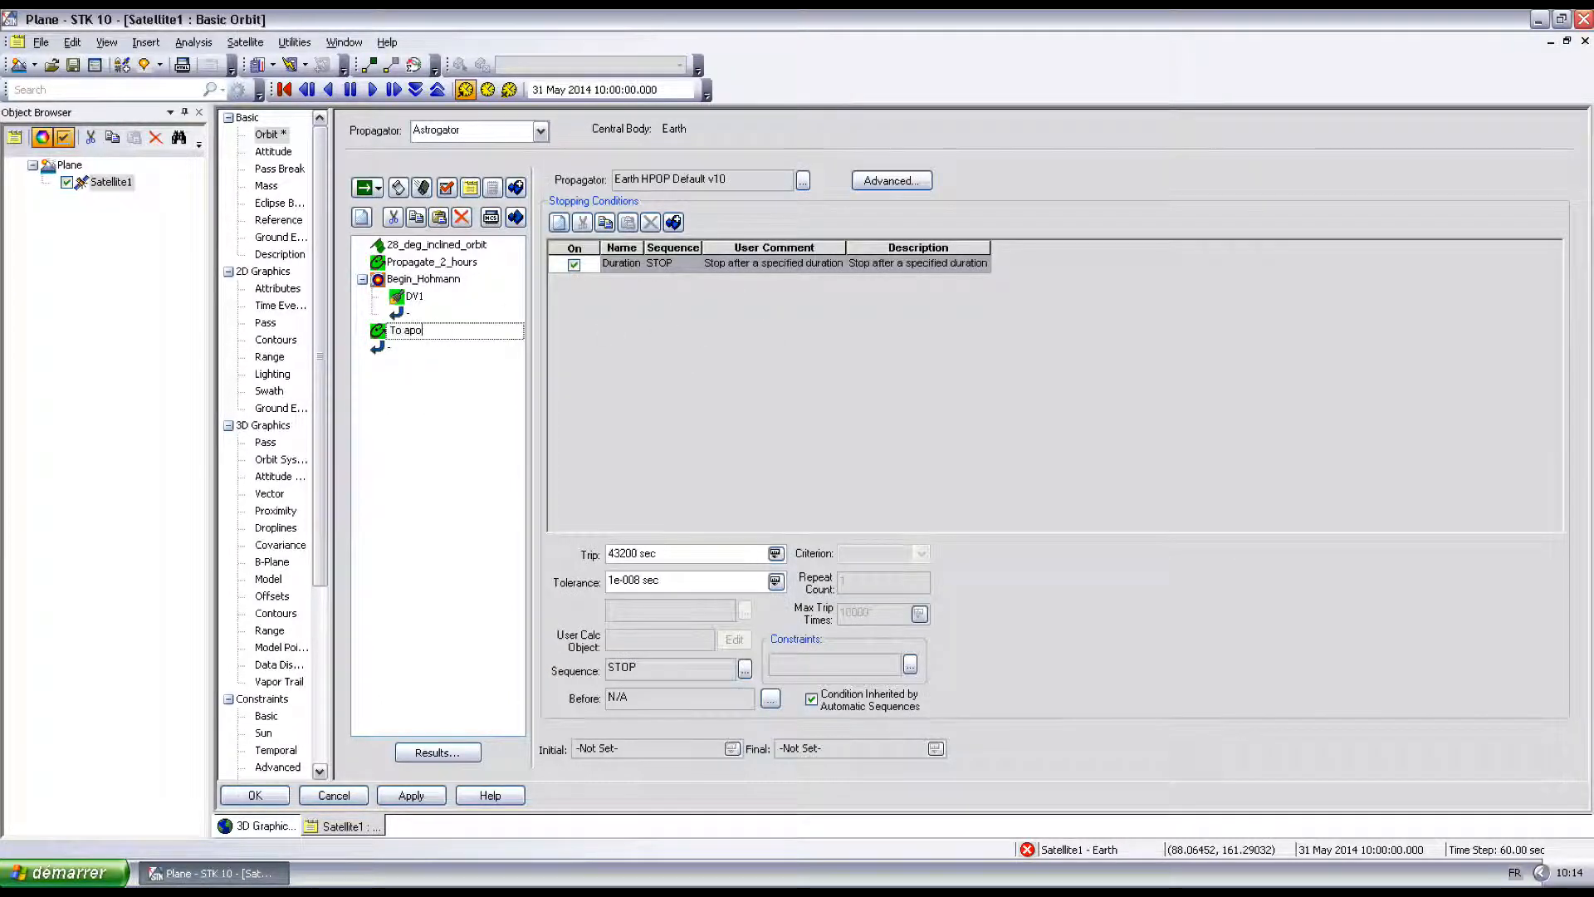
pyautogui.press('Return')
# Change the To apogee segment's color to red.
pyautogui.doubleClick(387, 333)
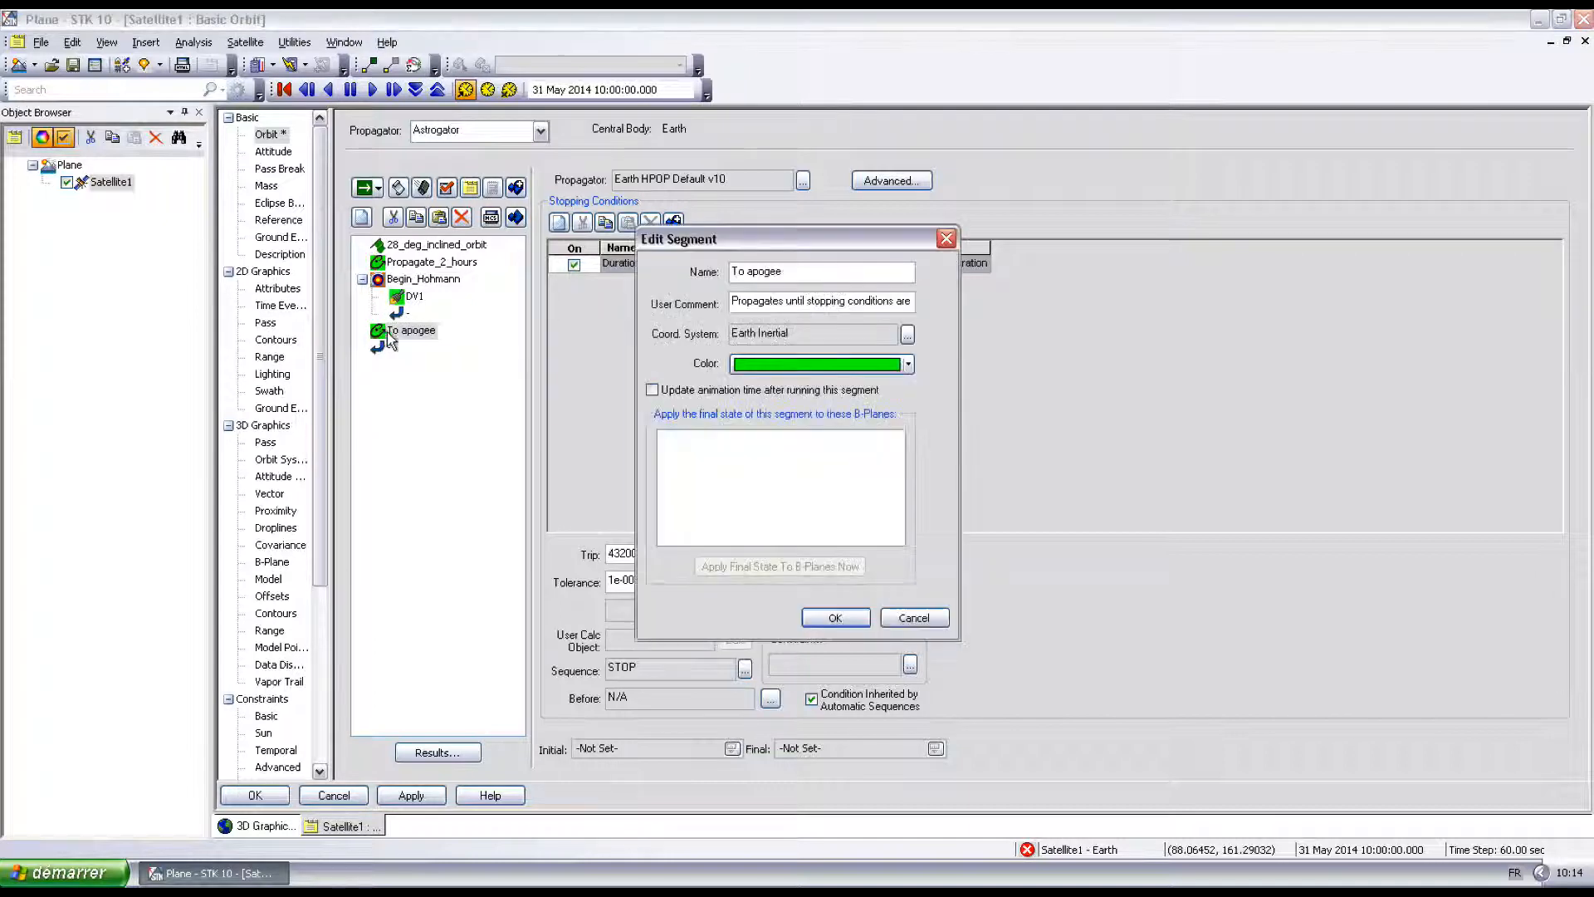
pyautogui.click(830, 365)
pyautogui.click(762, 419)
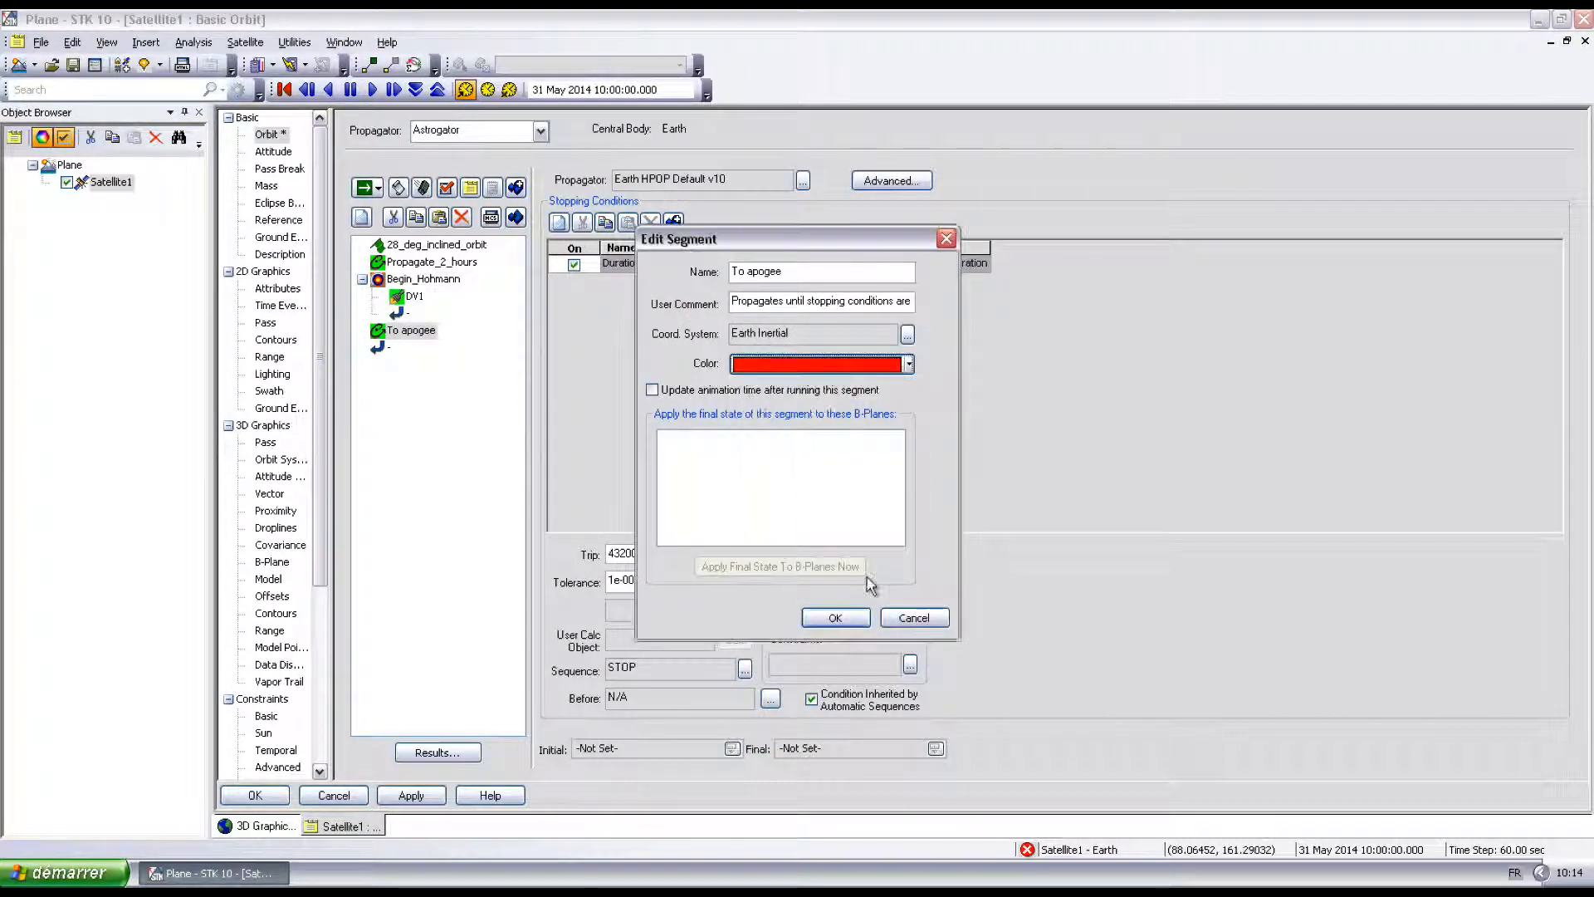
pyautogui.click(835, 618)
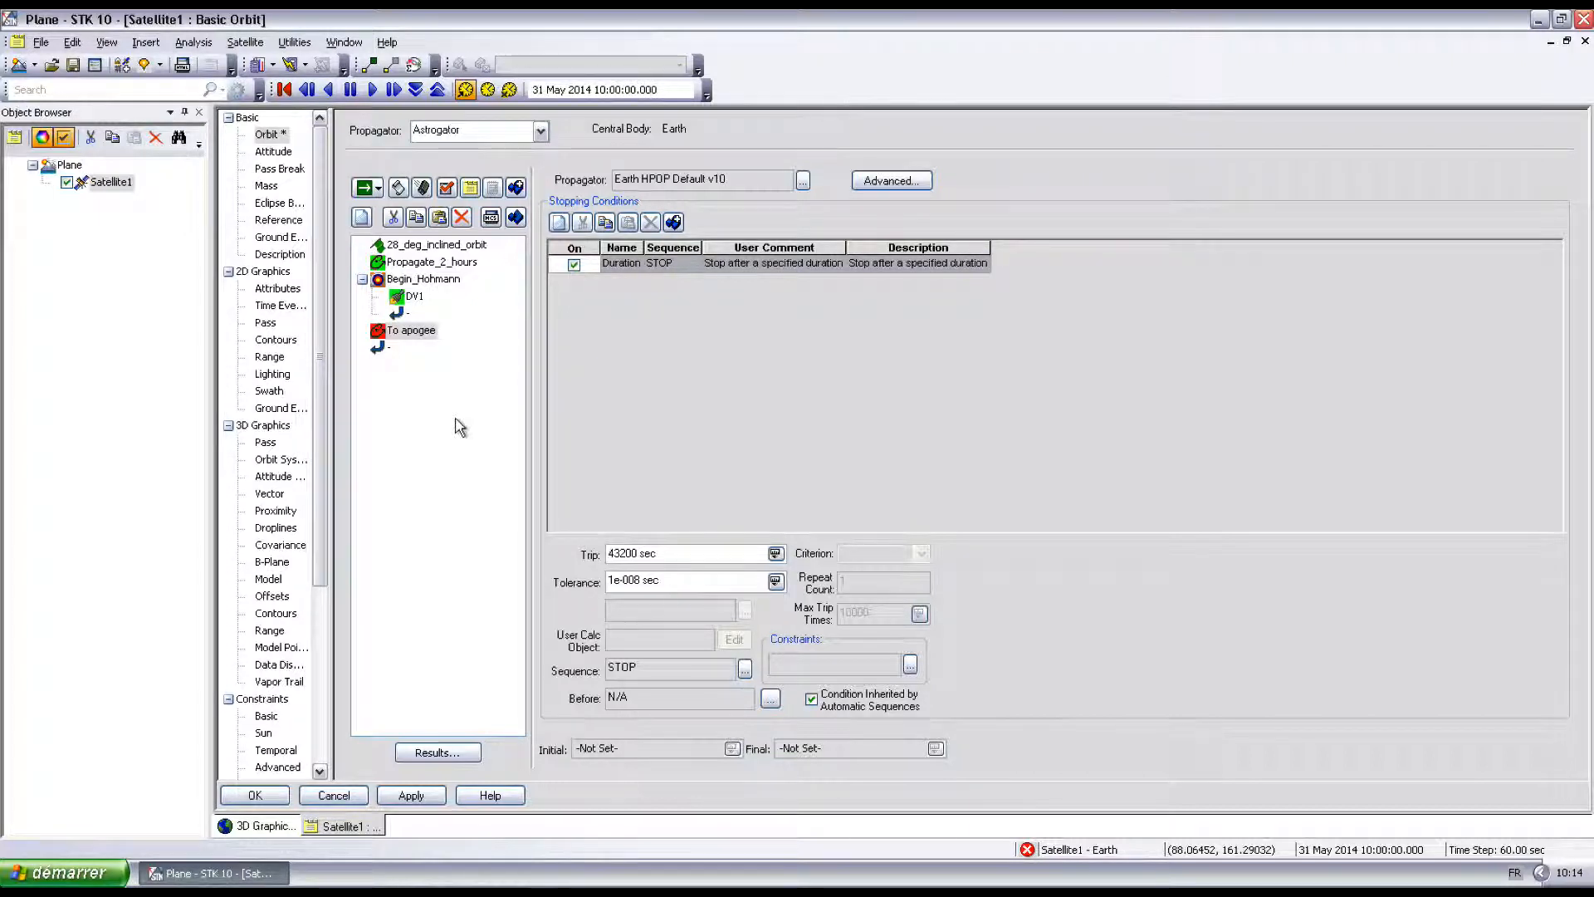
# Add an Apoapsis stopping condition to the To apogee segment and delete its Duration condition.
pyautogui.click(560, 222)
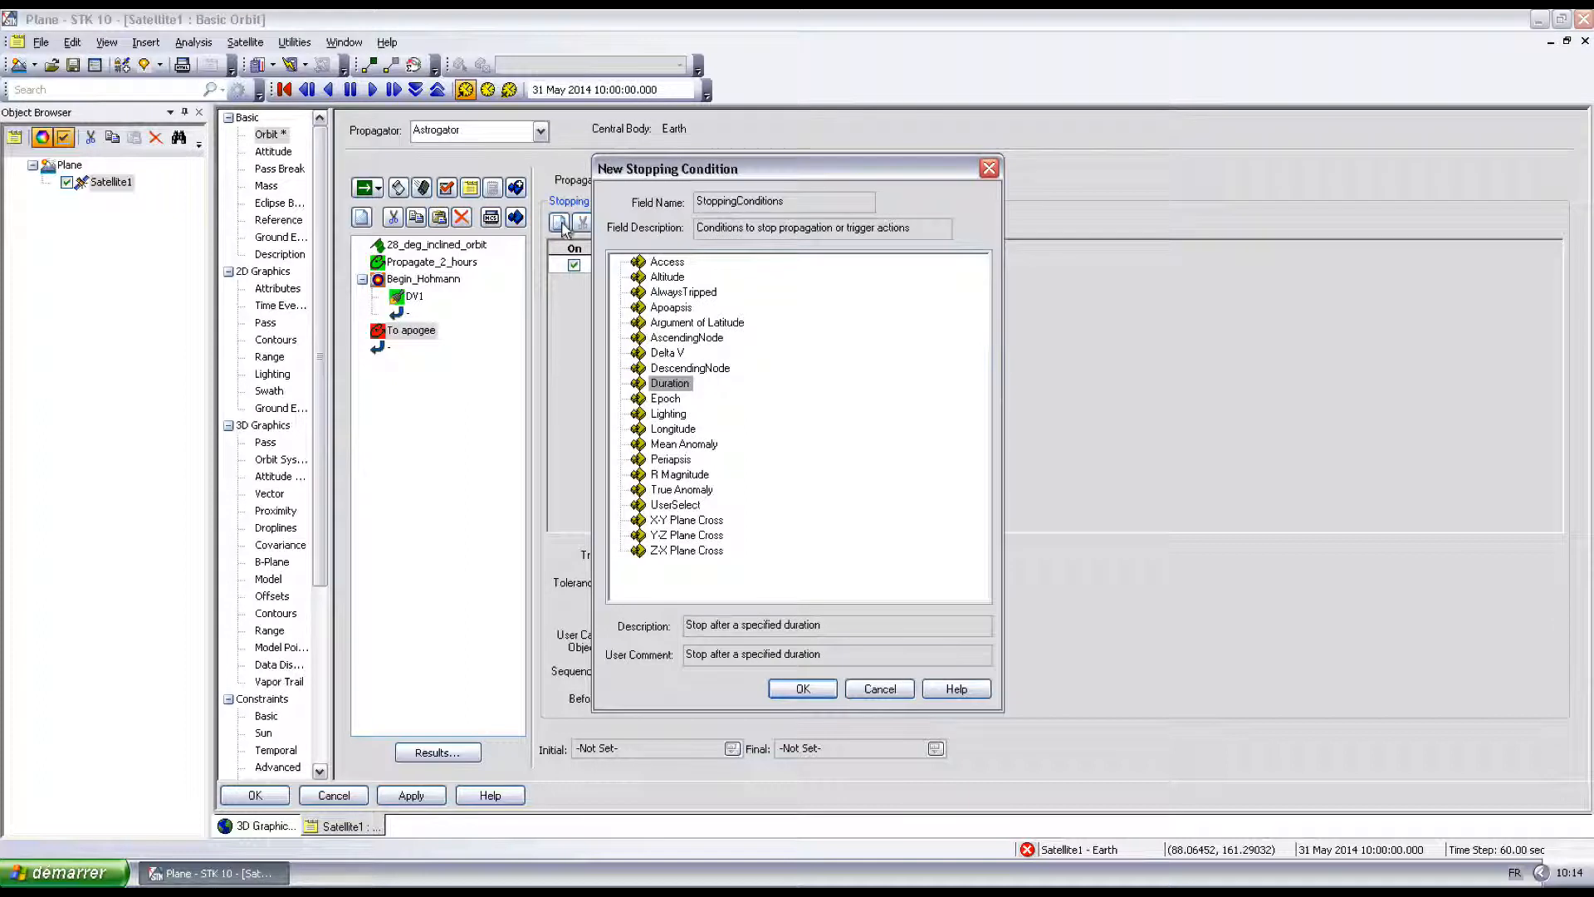
pyautogui.click(671, 308)
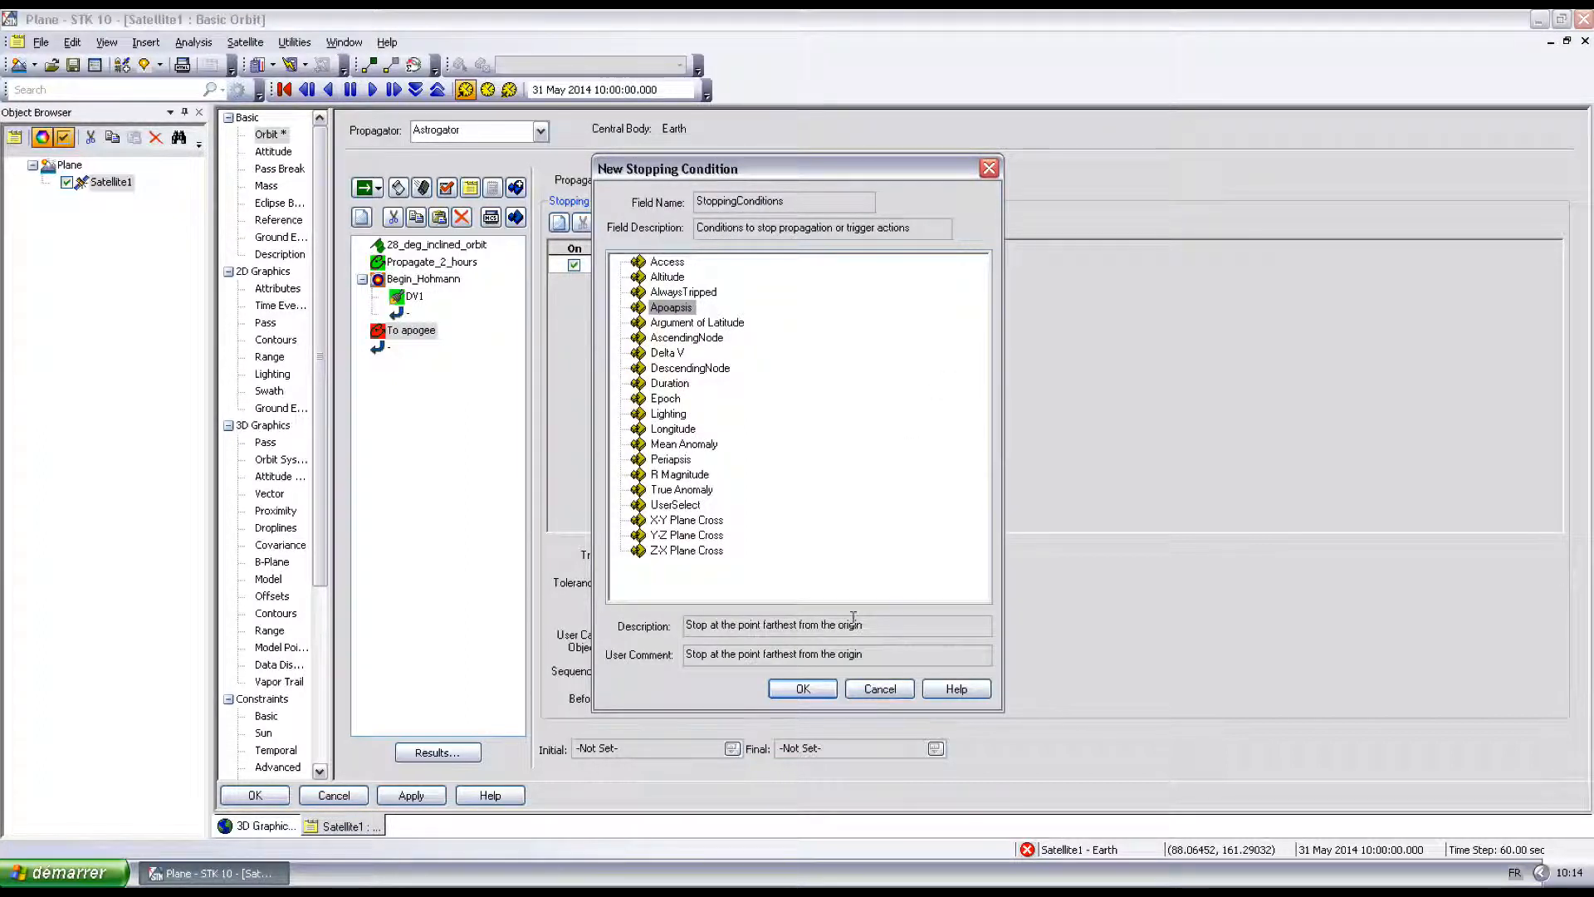
pyautogui.click(799, 690)
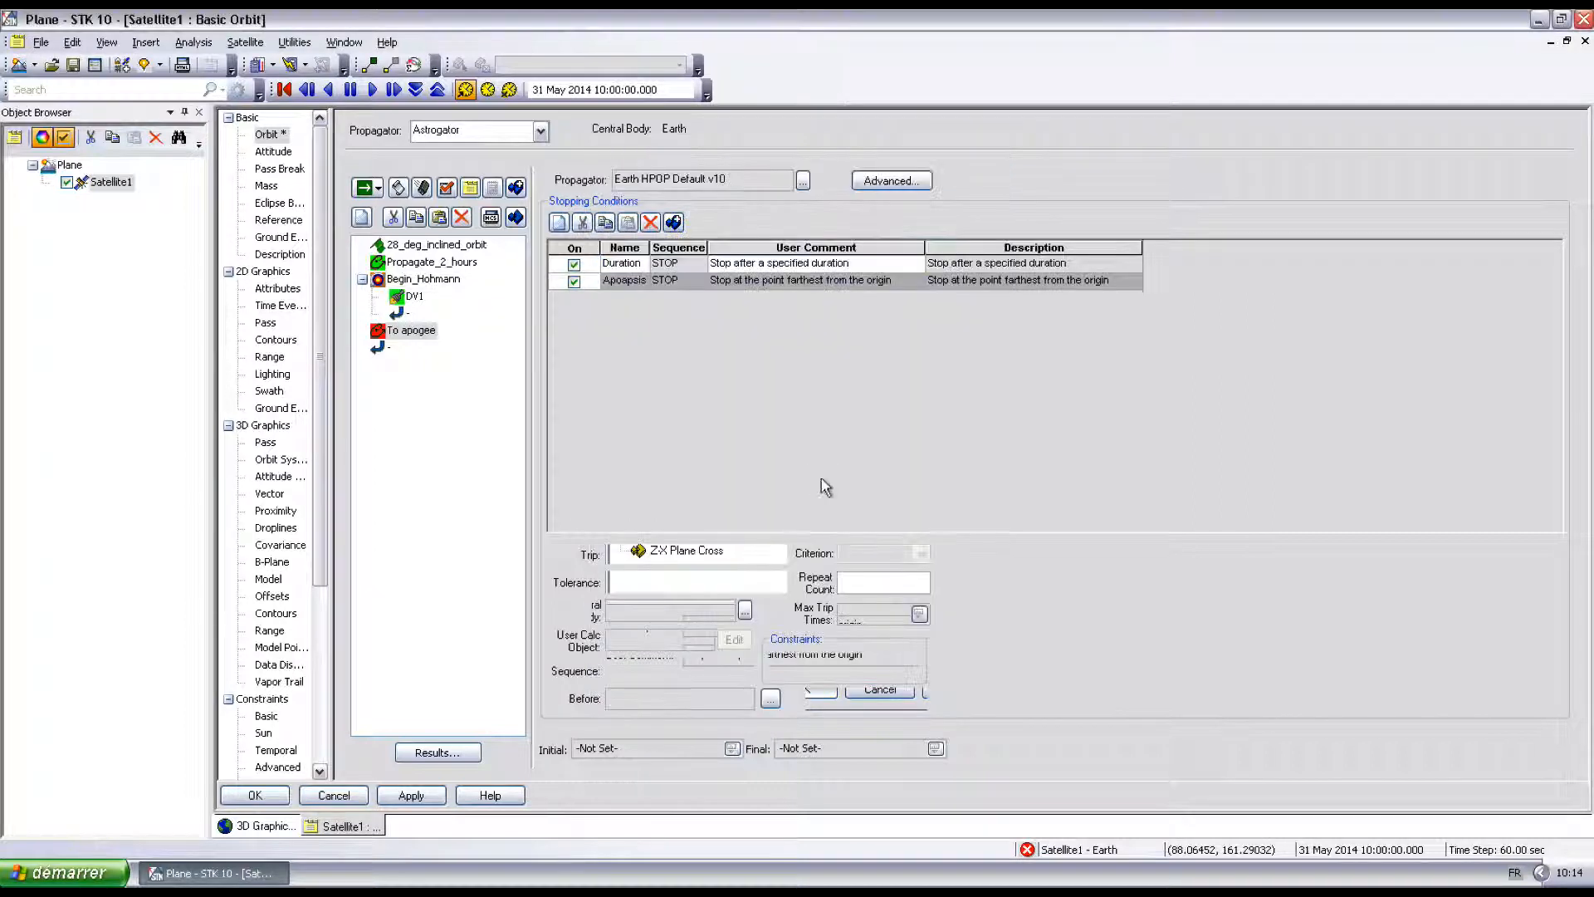
pyautogui.click(629, 264)
pyautogui.click(650, 222)
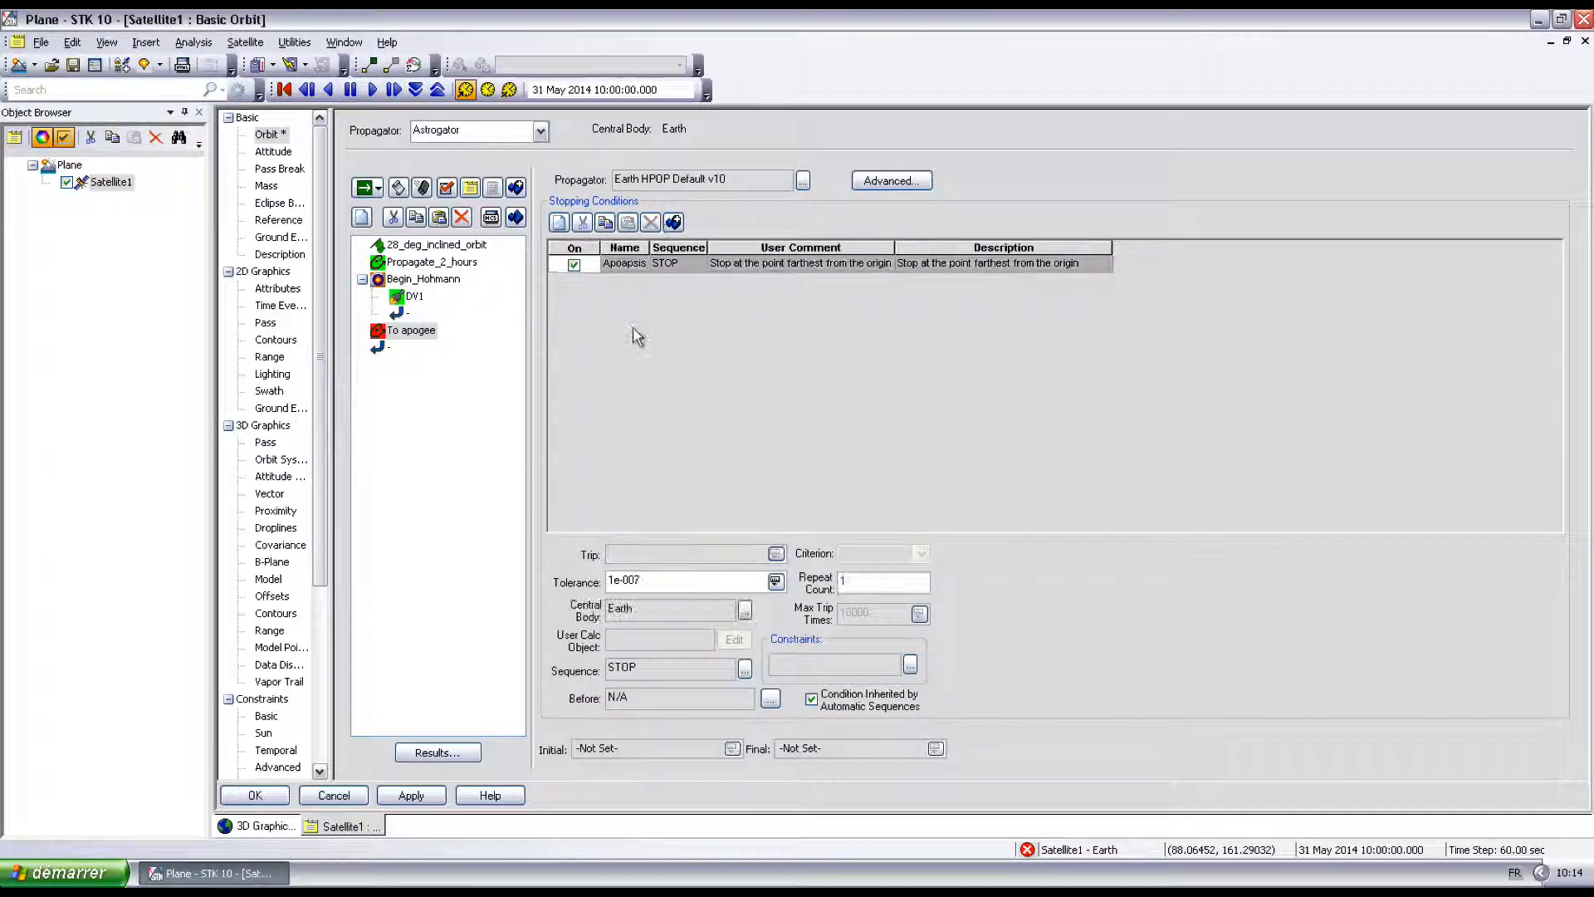
# Insert a Target Sequence after the To apogee segment and name it Finnish_Hohmann.
pyautogui.click(380, 351)
pyautogui.rightClick(380, 353)
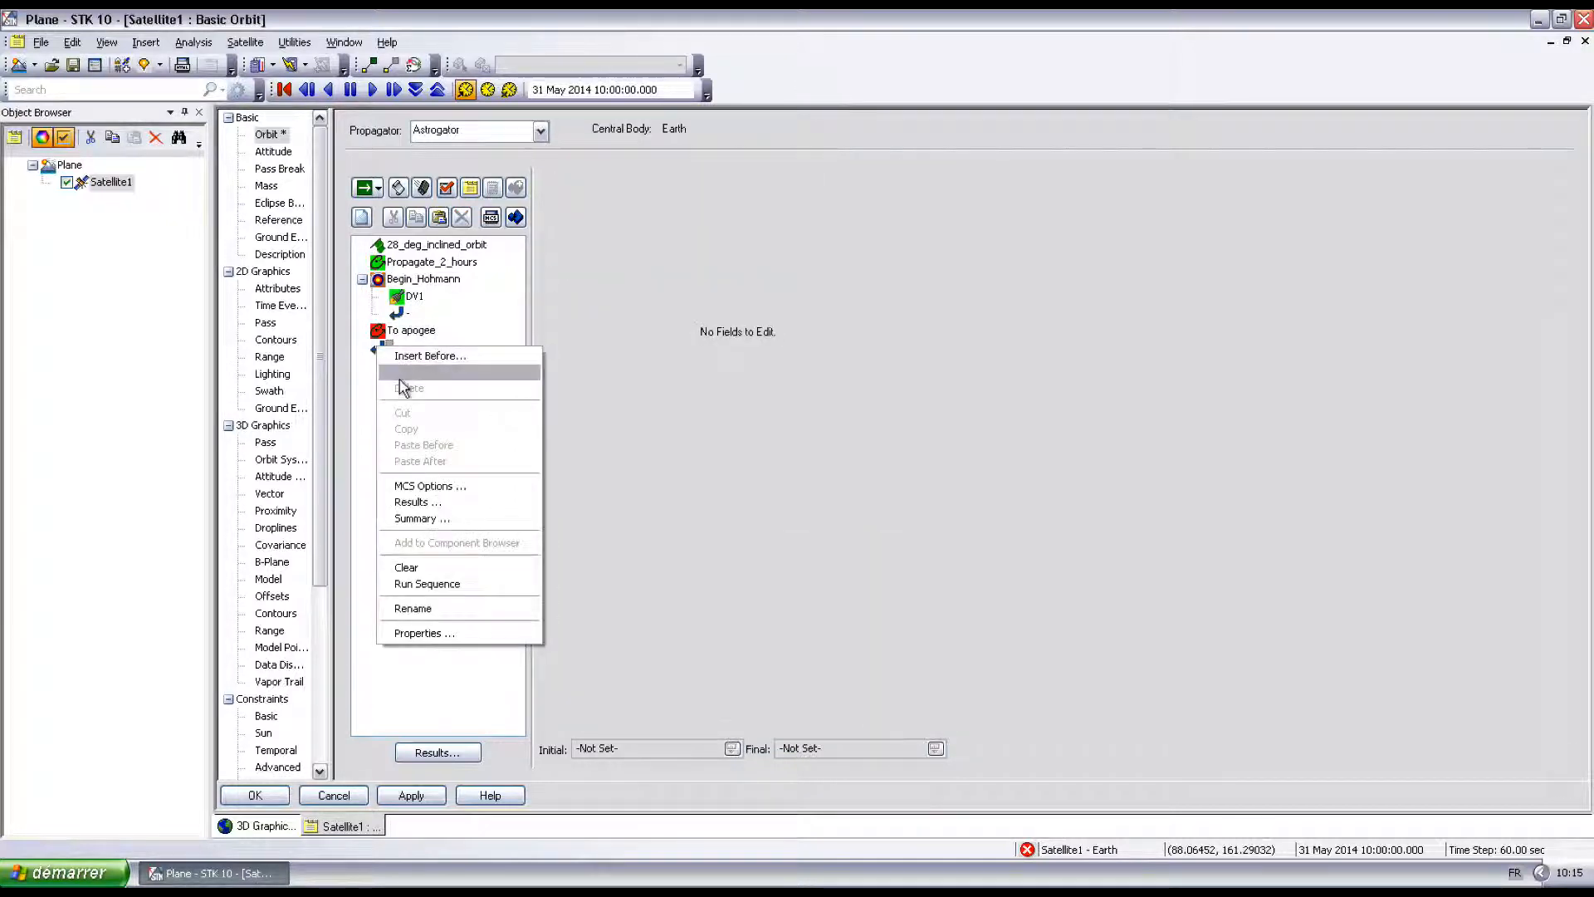
pyautogui.click(417, 357)
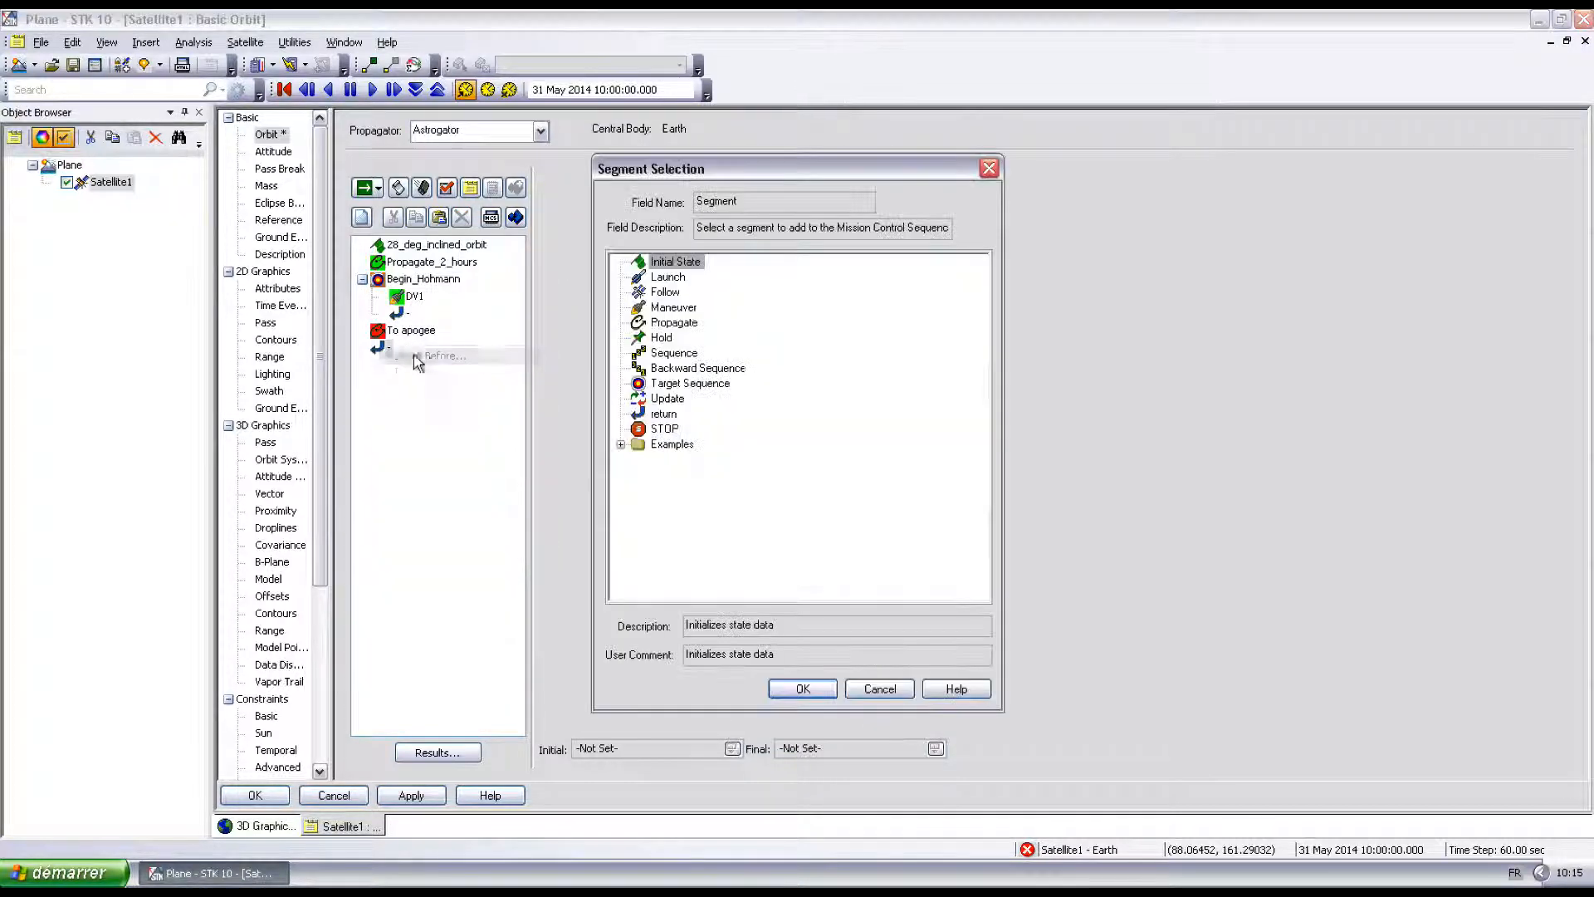
pyautogui.doubleClick(662, 384)
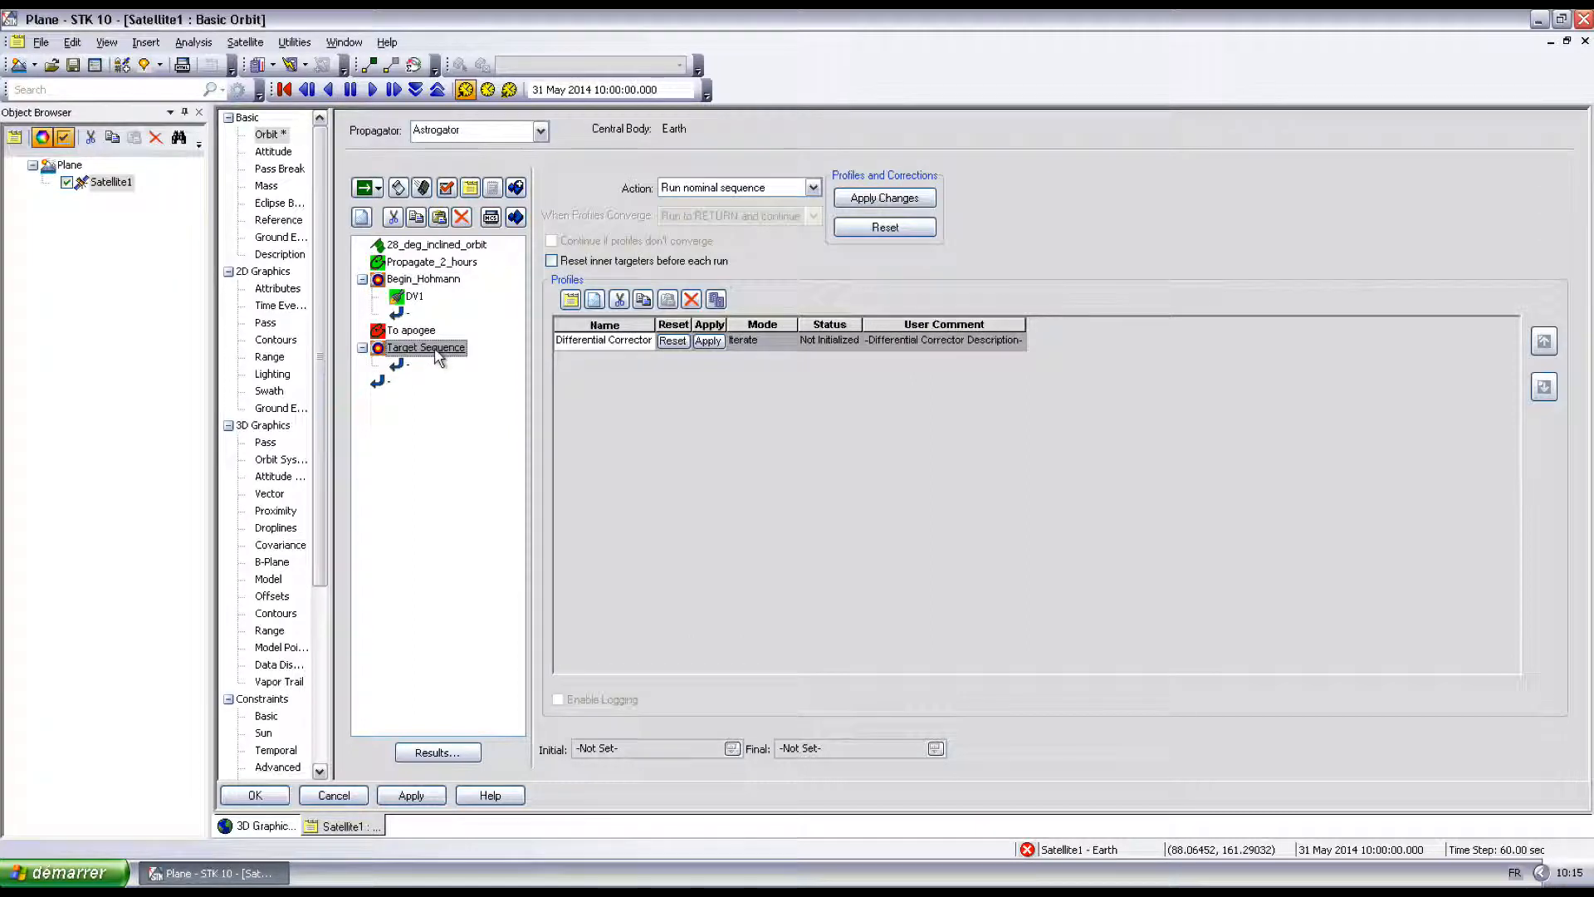
pyautogui.click(426, 347)
pyautogui.write('Finnish Hohmann')
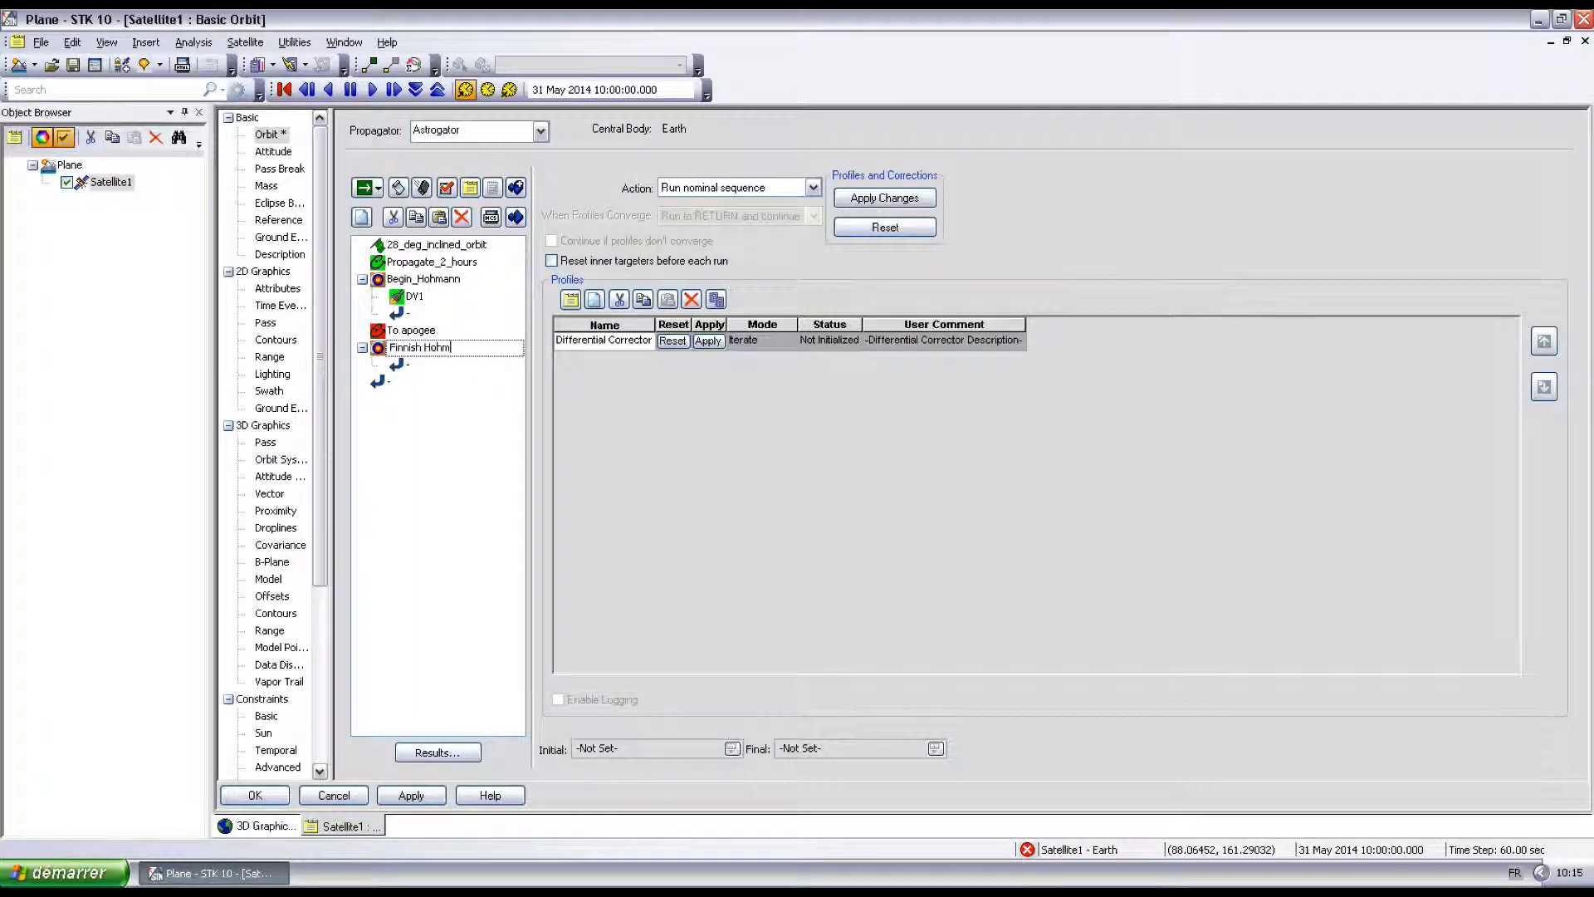
pyautogui.press('Return')
# Insert a Maneuver segment inside the Finnish_Hohmann sequence and name it DV2.
pyautogui.click(397, 365)
pyautogui.rightClick(396, 365)
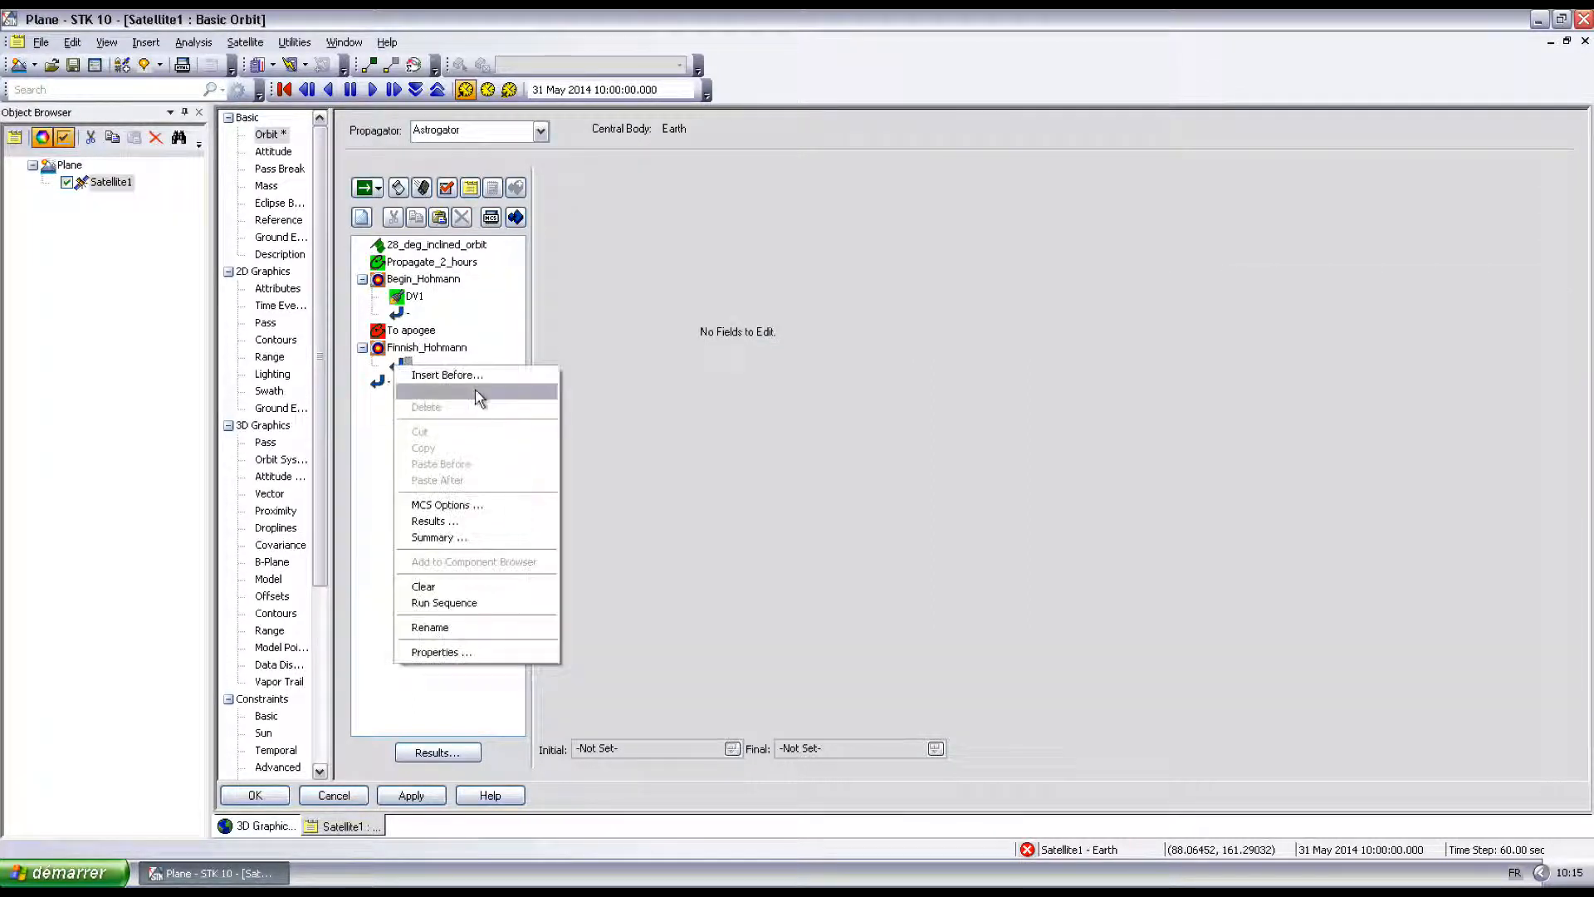
pyautogui.click(419, 375)
pyautogui.doubleClick(673, 307)
pyautogui.write('DV2')
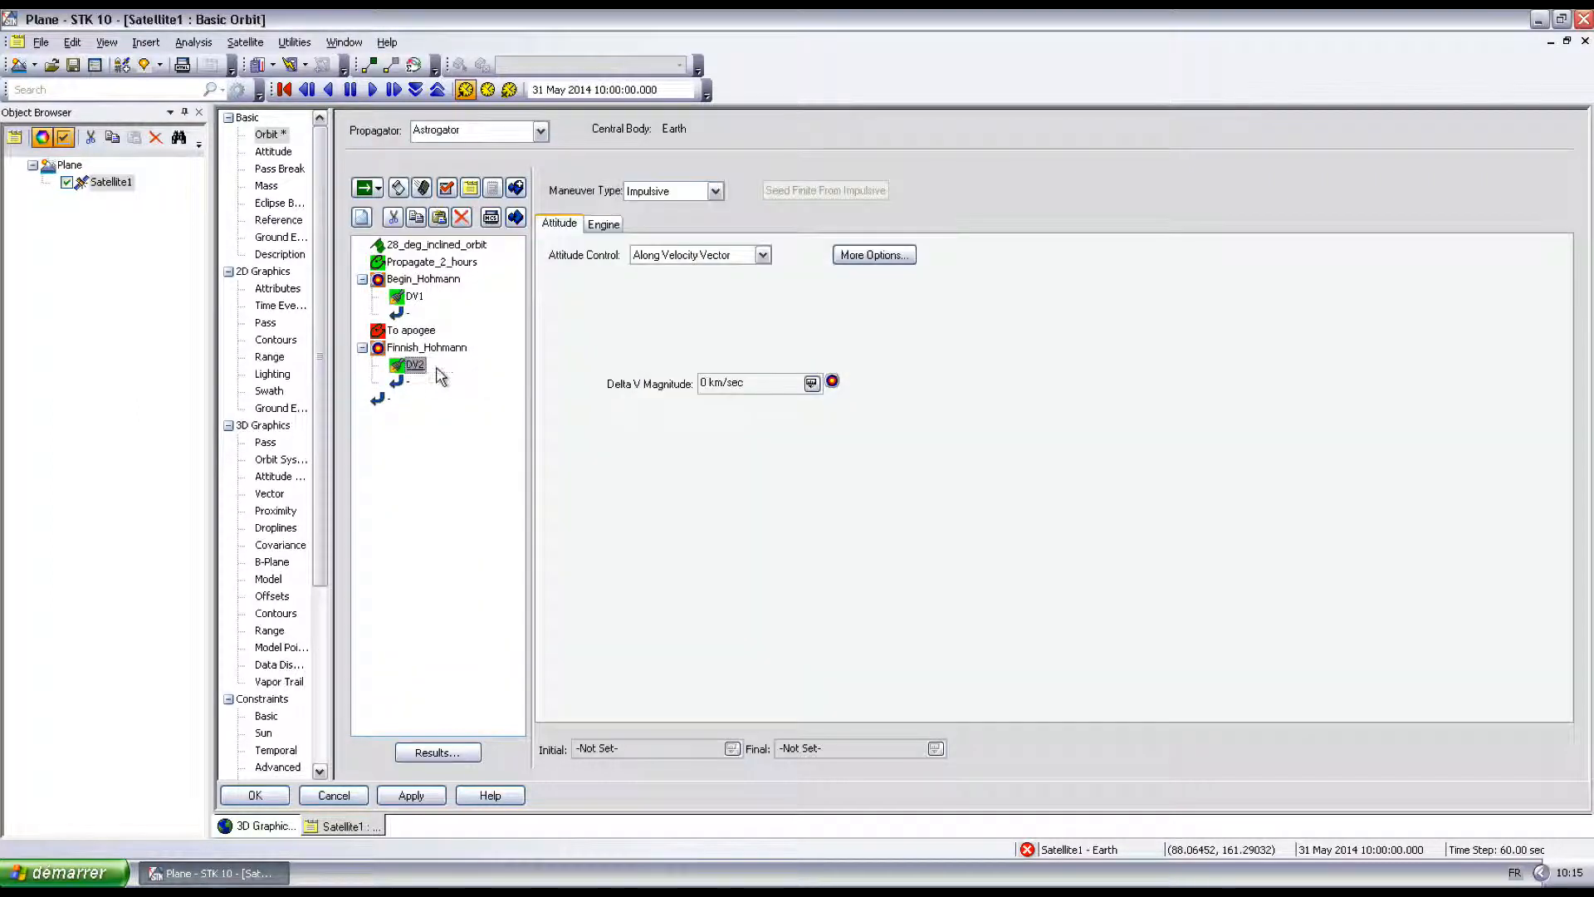
# Set DV2's attitude control to Thrust Vector and make its X (Velocity) component a targeting control variable.
pyautogui.click(762, 255)
pyautogui.click(685, 322)
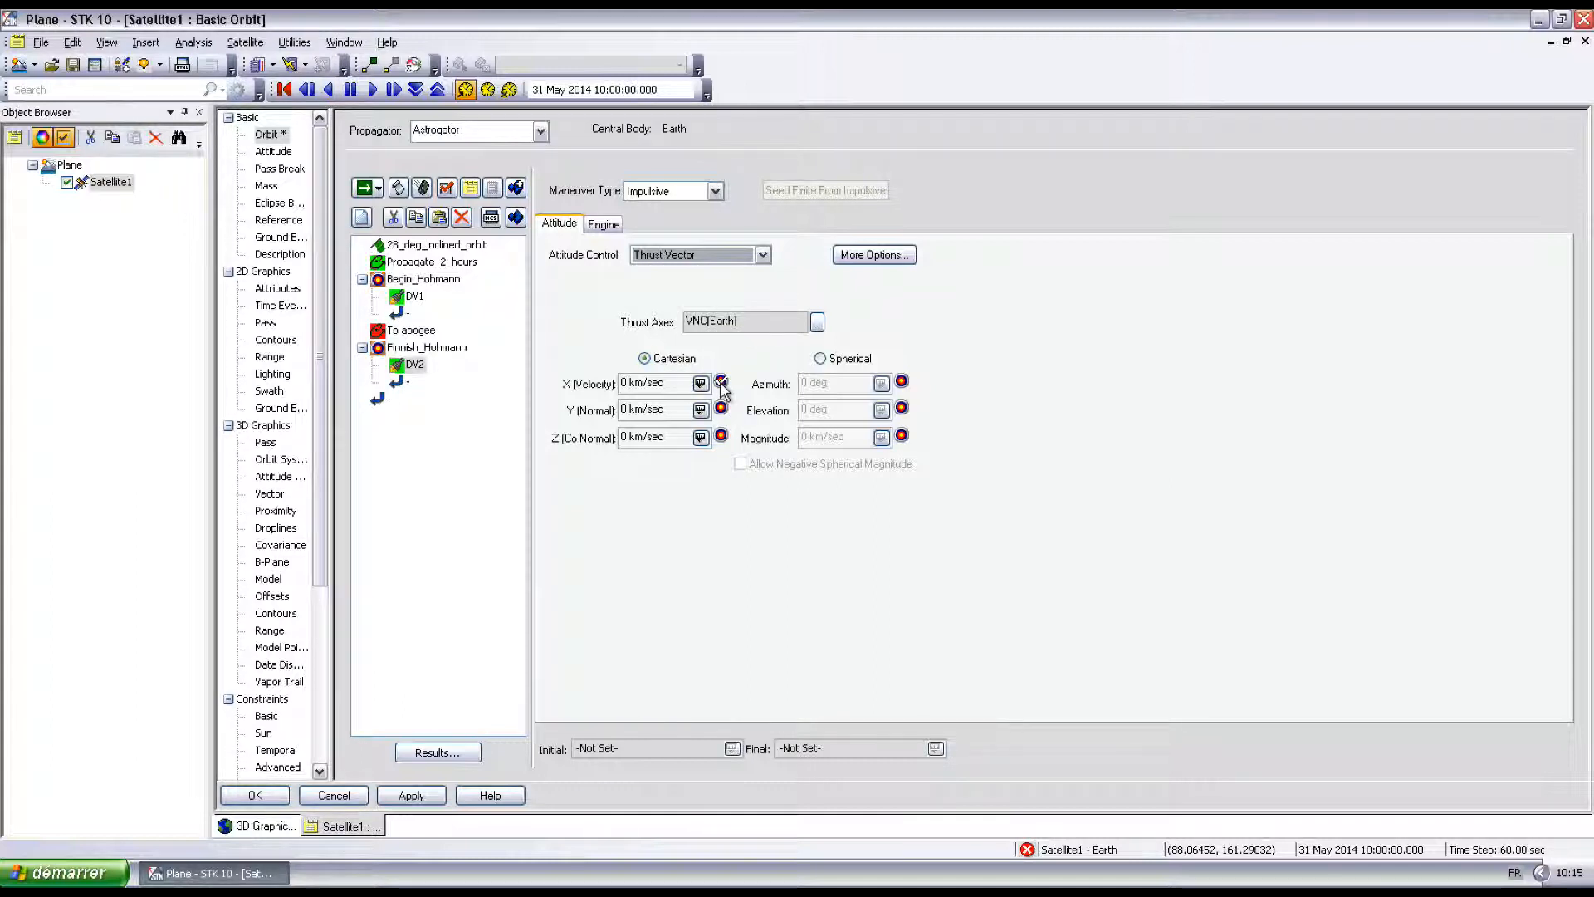
# Add Eccentricity from the Keplerian elements to DV2's selected results.
pyautogui.click(440, 753)
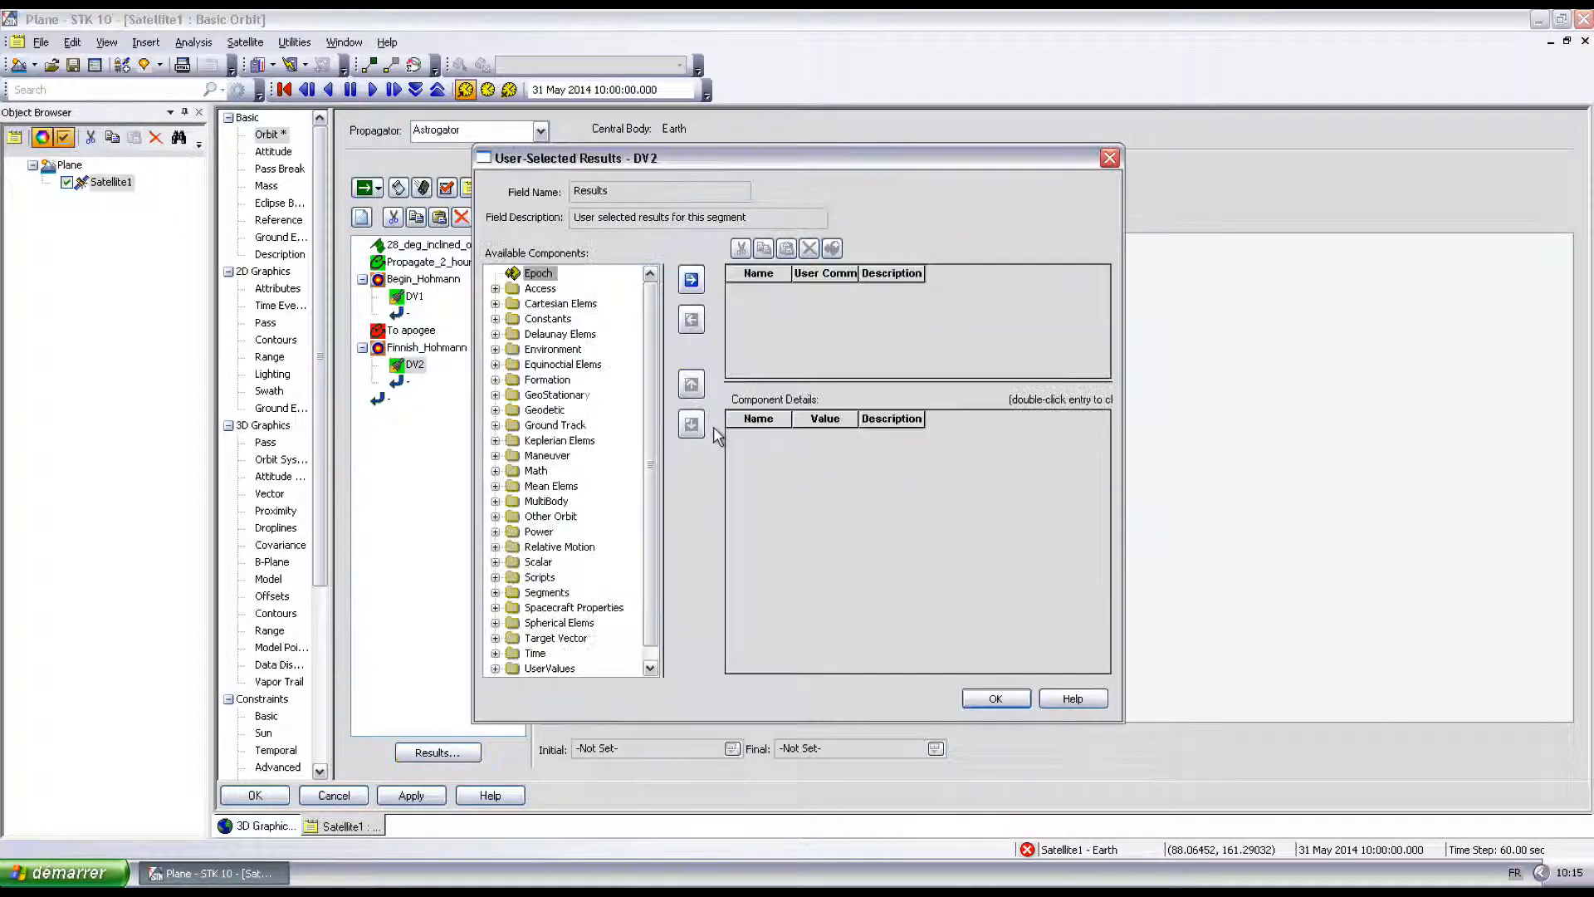
pyautogui.click(495, 440)
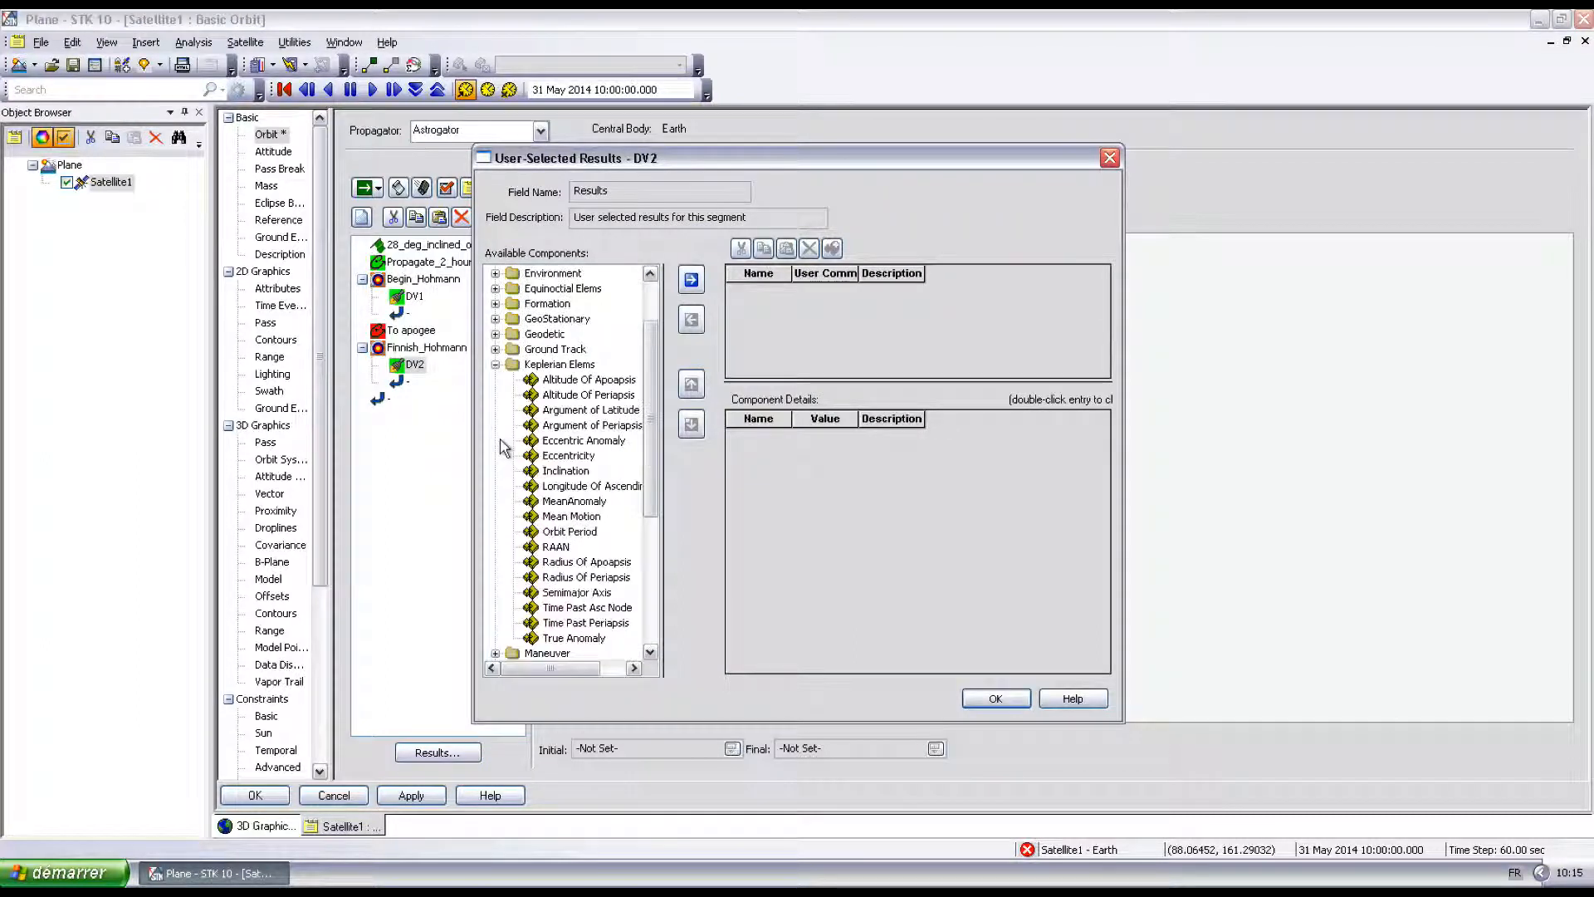
pyautogui.click(570, 458)
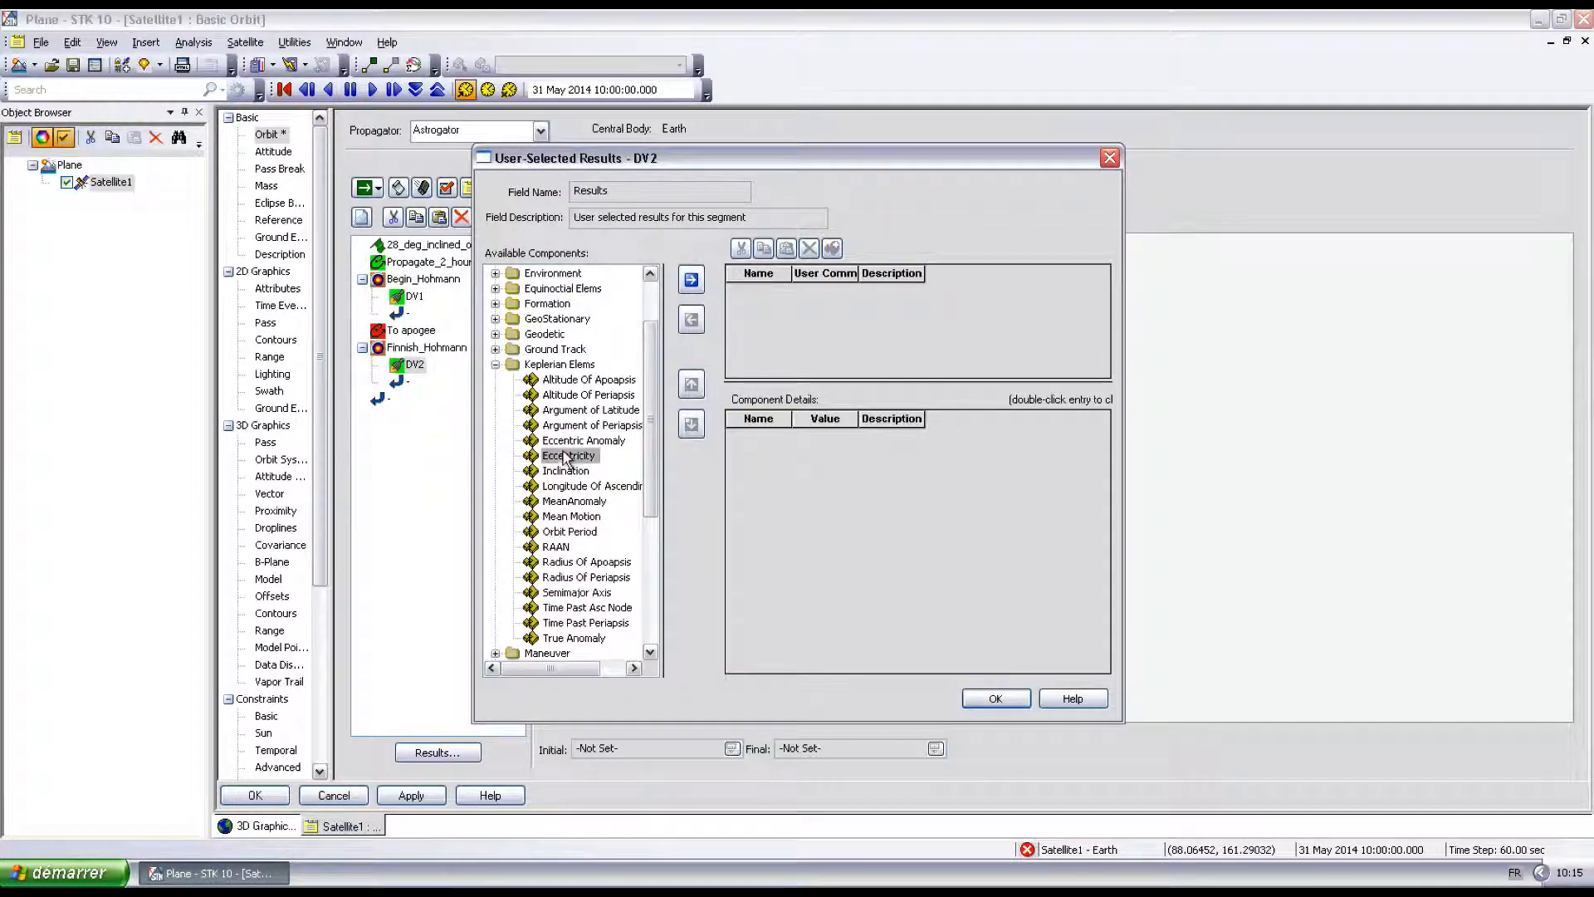
pyautogui.click(694, 281)
pyautogui.click(995, 698)
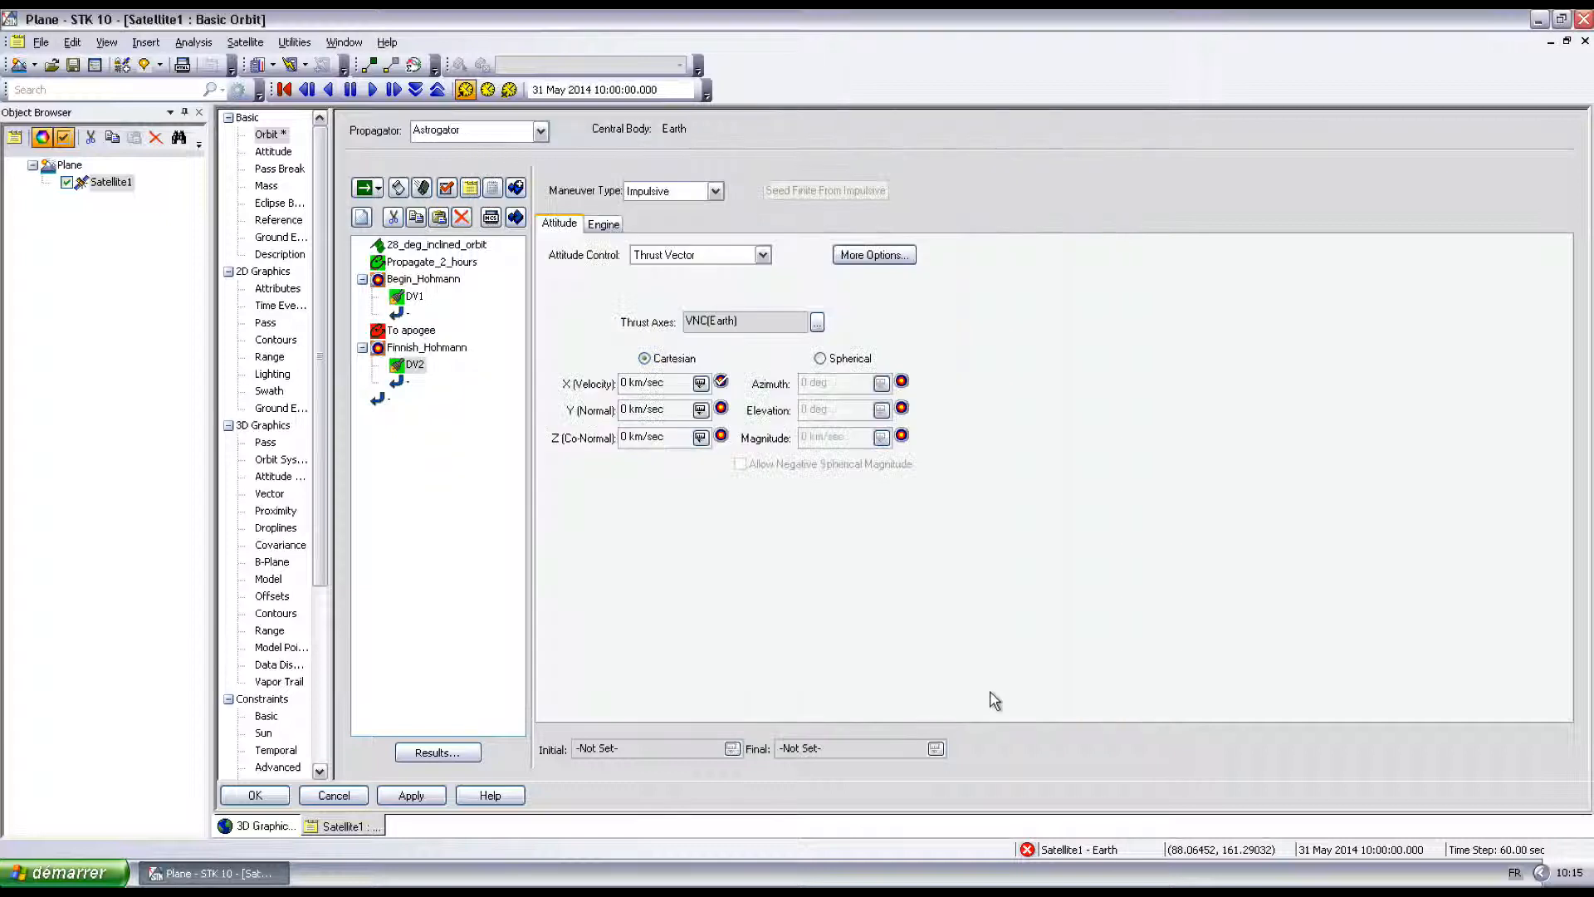
# Activate the X velocity control and the Eccentricity constraint with tolerance 0.001 in Finnish_Hohmann's differential corrector, and set the sequence action to Run active profiles.
pyautogui.click(428, 348)
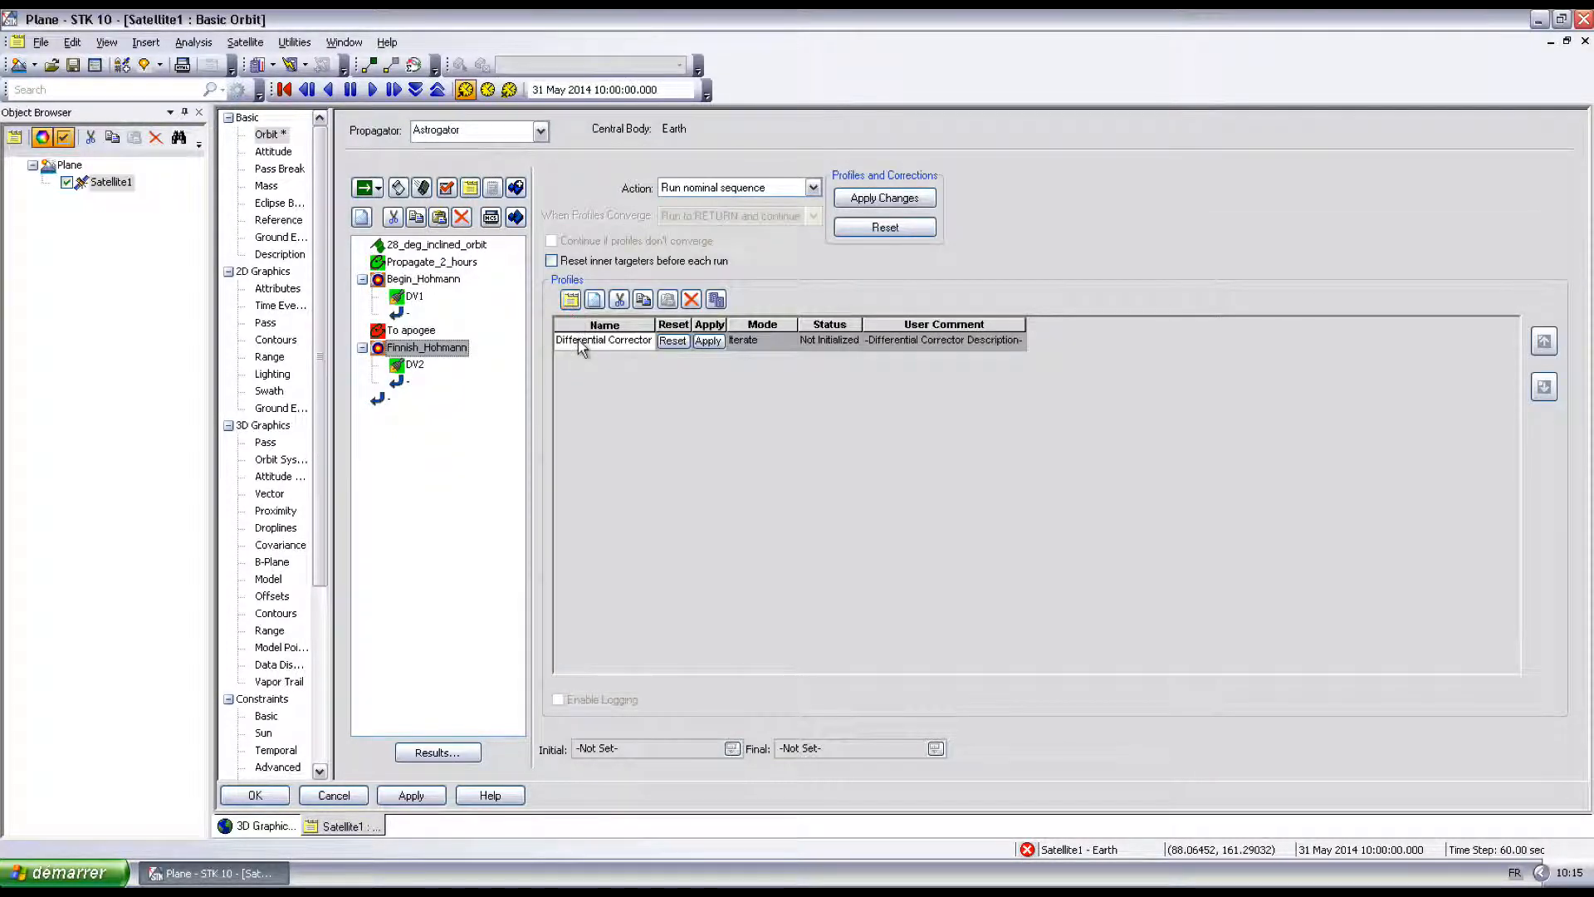
pyautogui.click(581, 342)
pyautogui.click(572, 300)
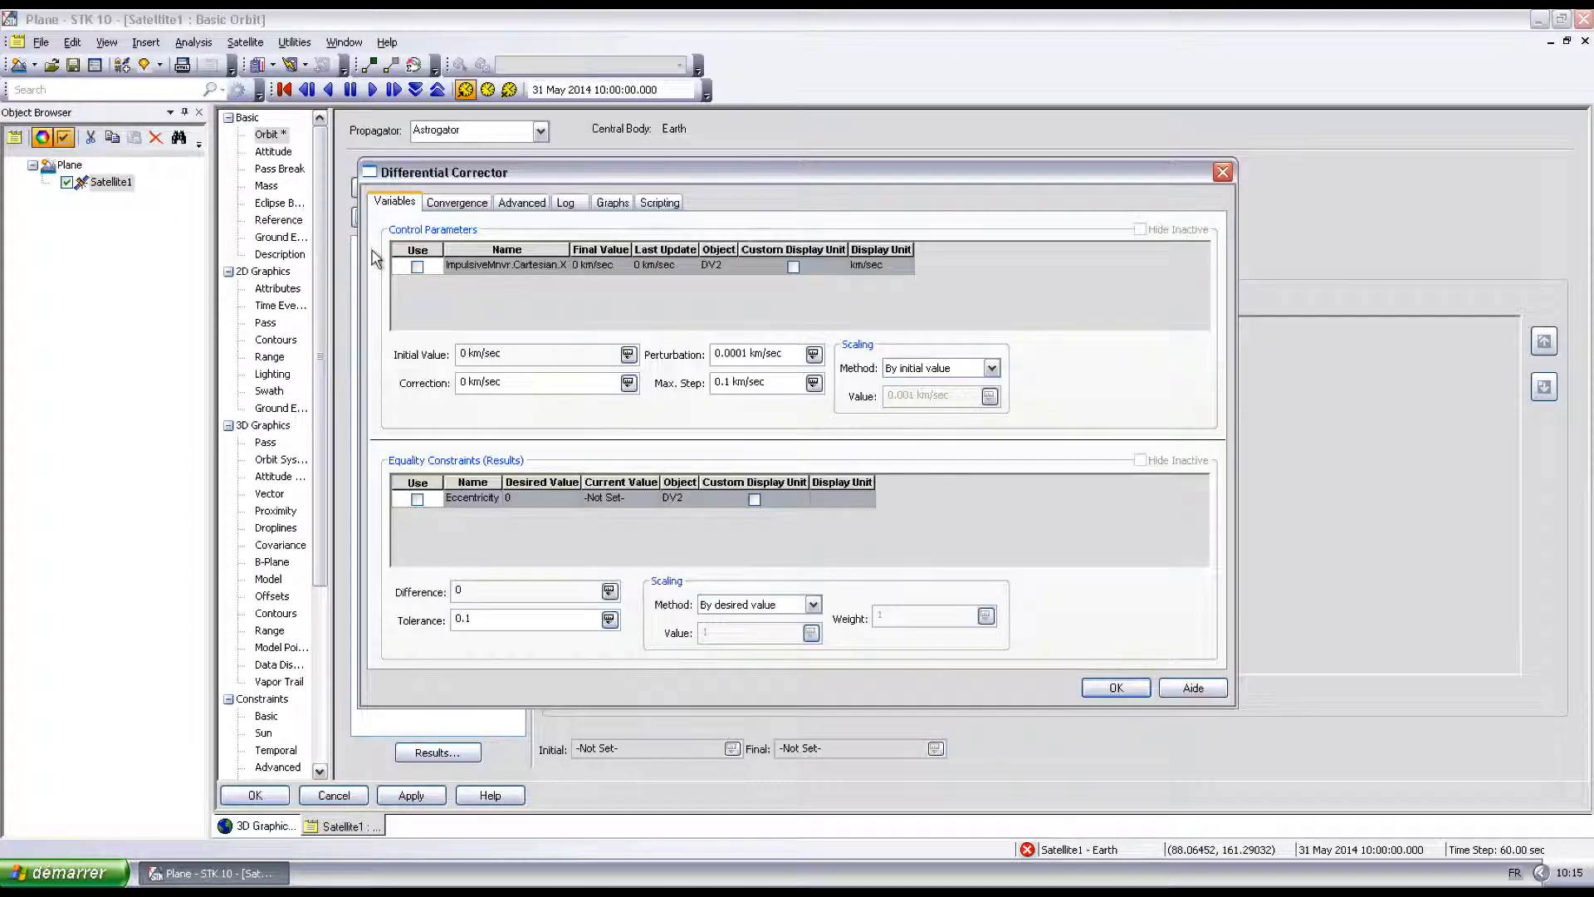
pyautogui.click(416, 267)
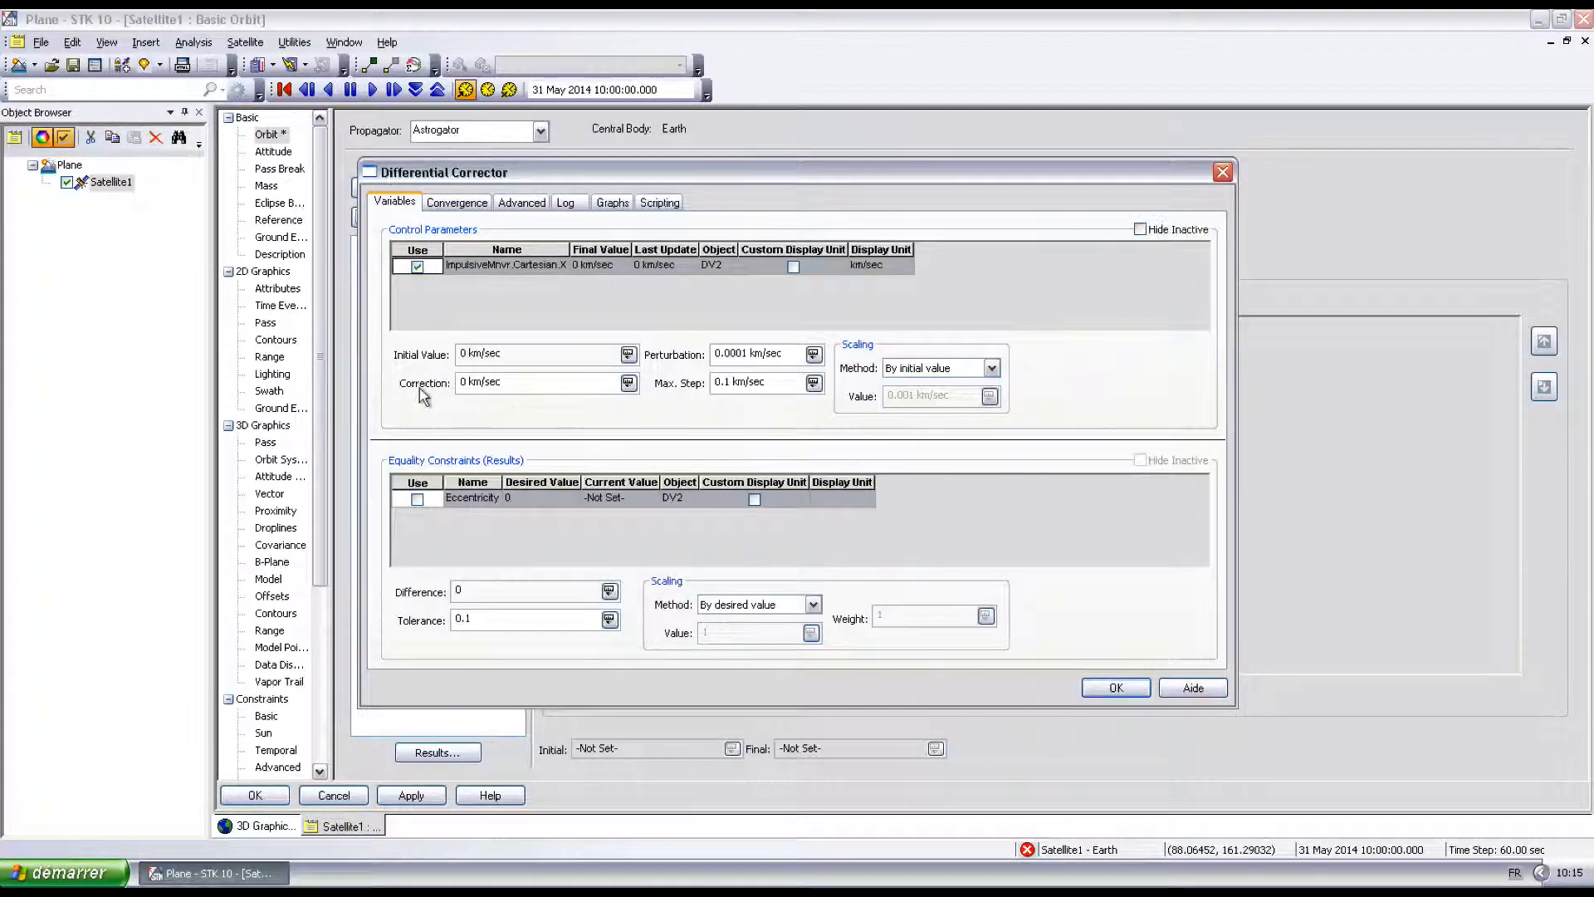
pyautogui.click(416, 499)
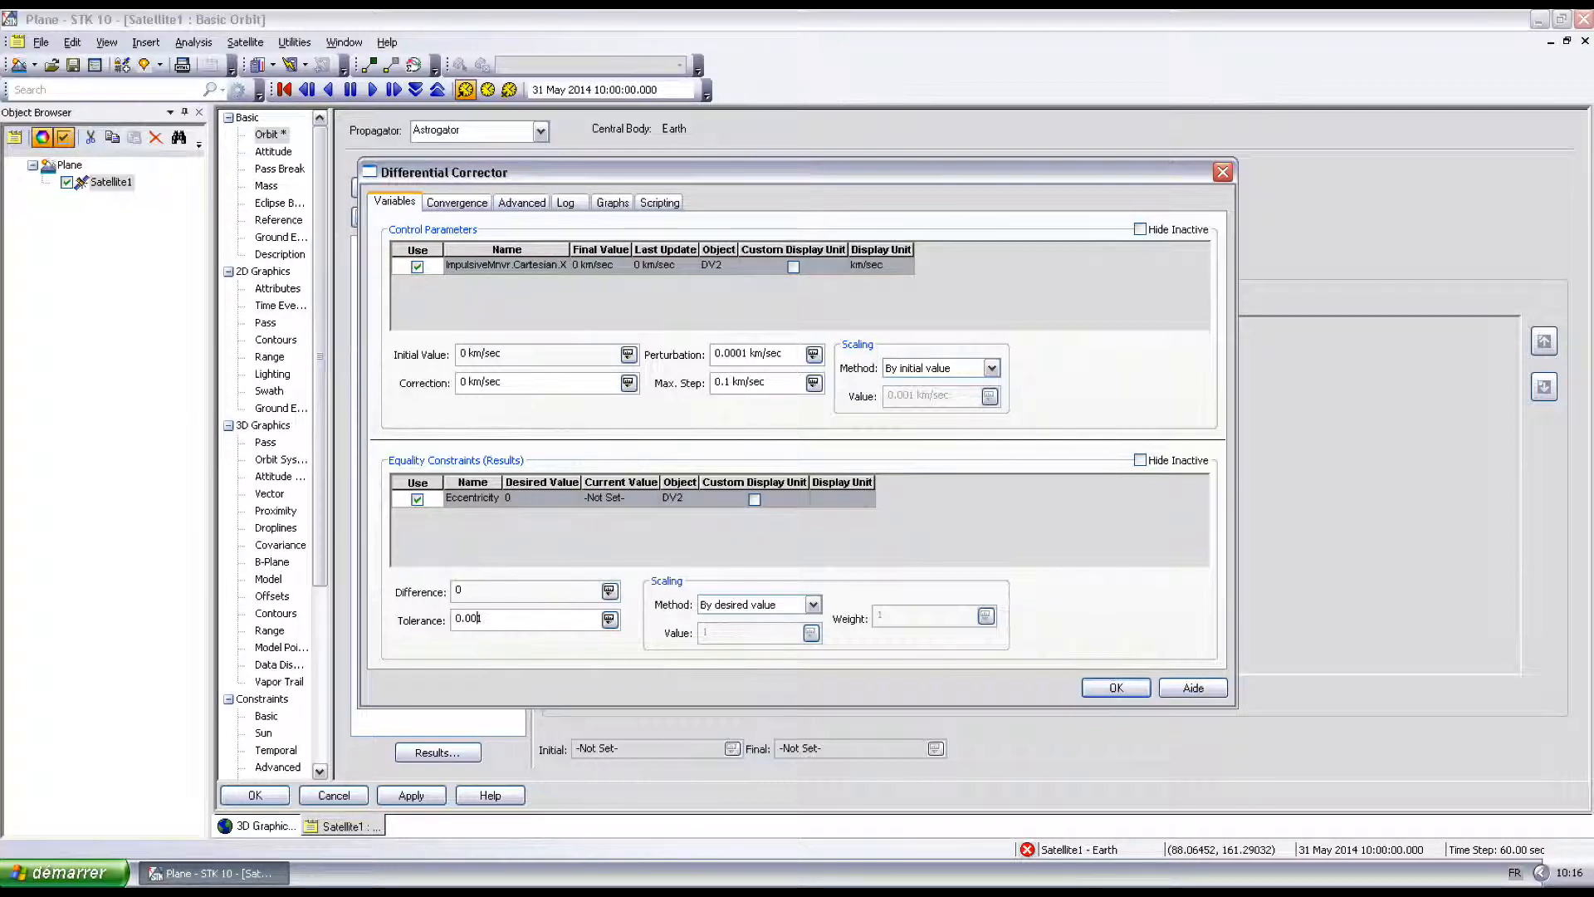
pyautogui.click(458, 204)
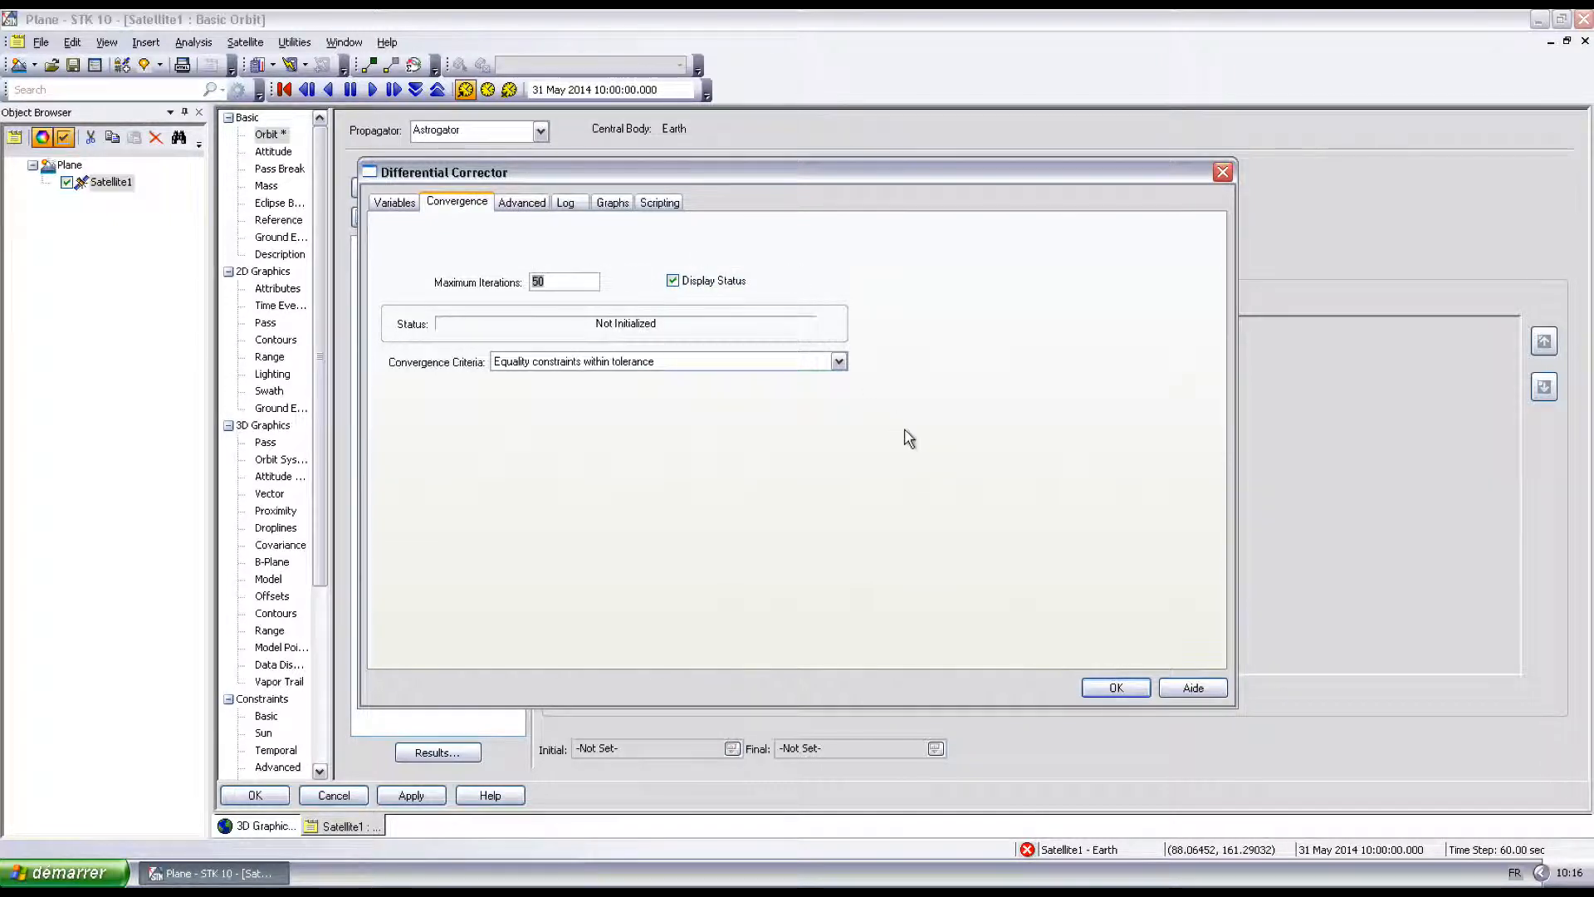
pyautogui.click(1115, 687)
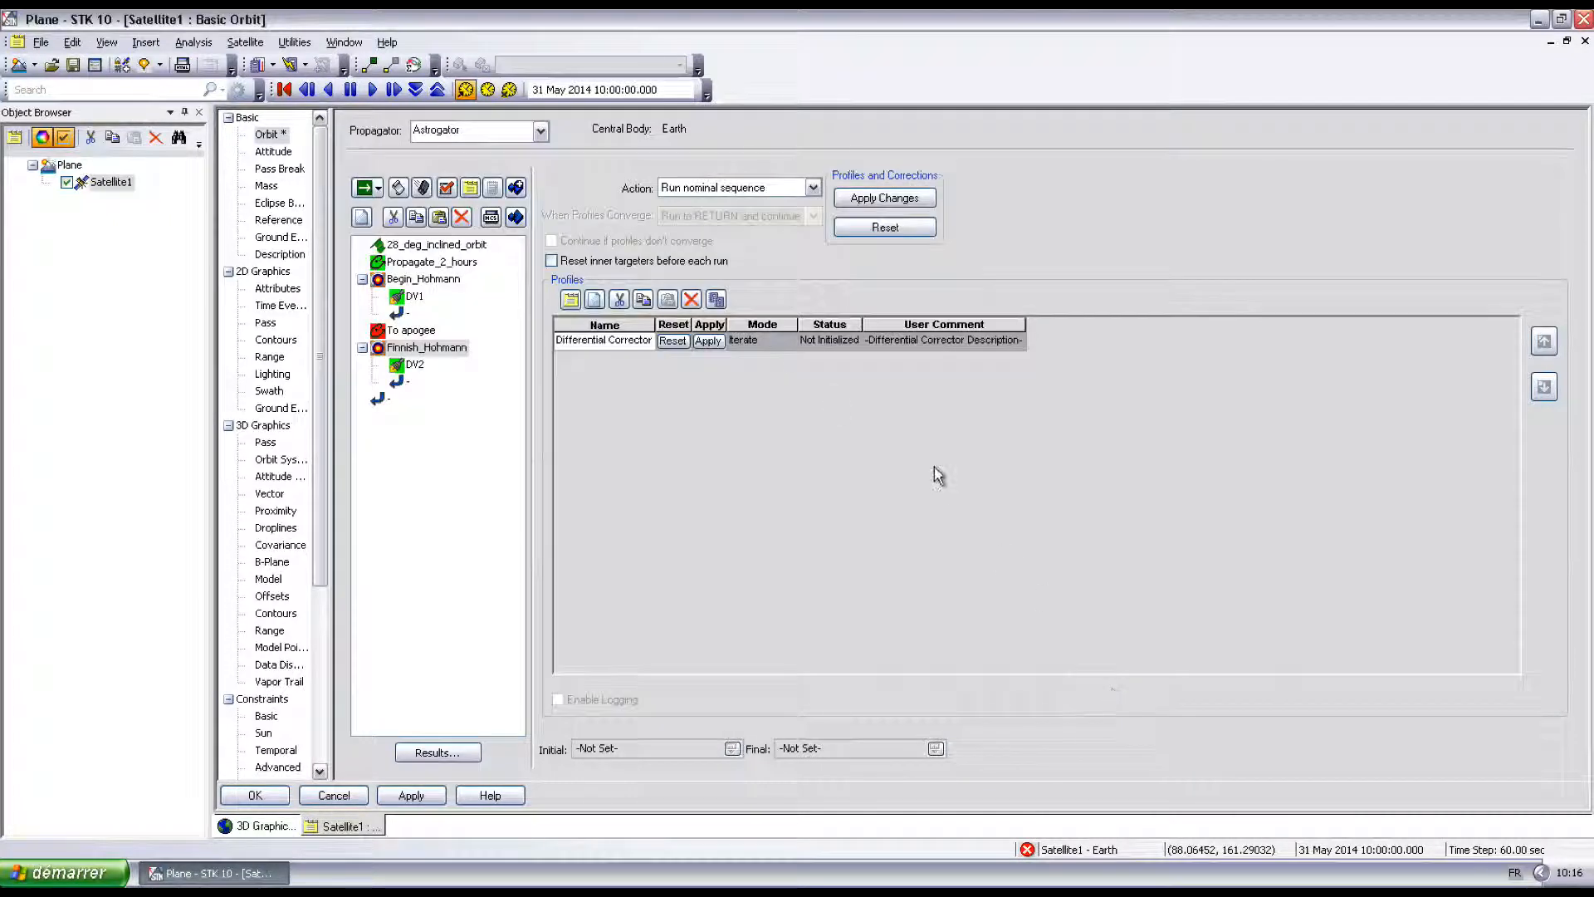
pyautogui.click(798, 190)
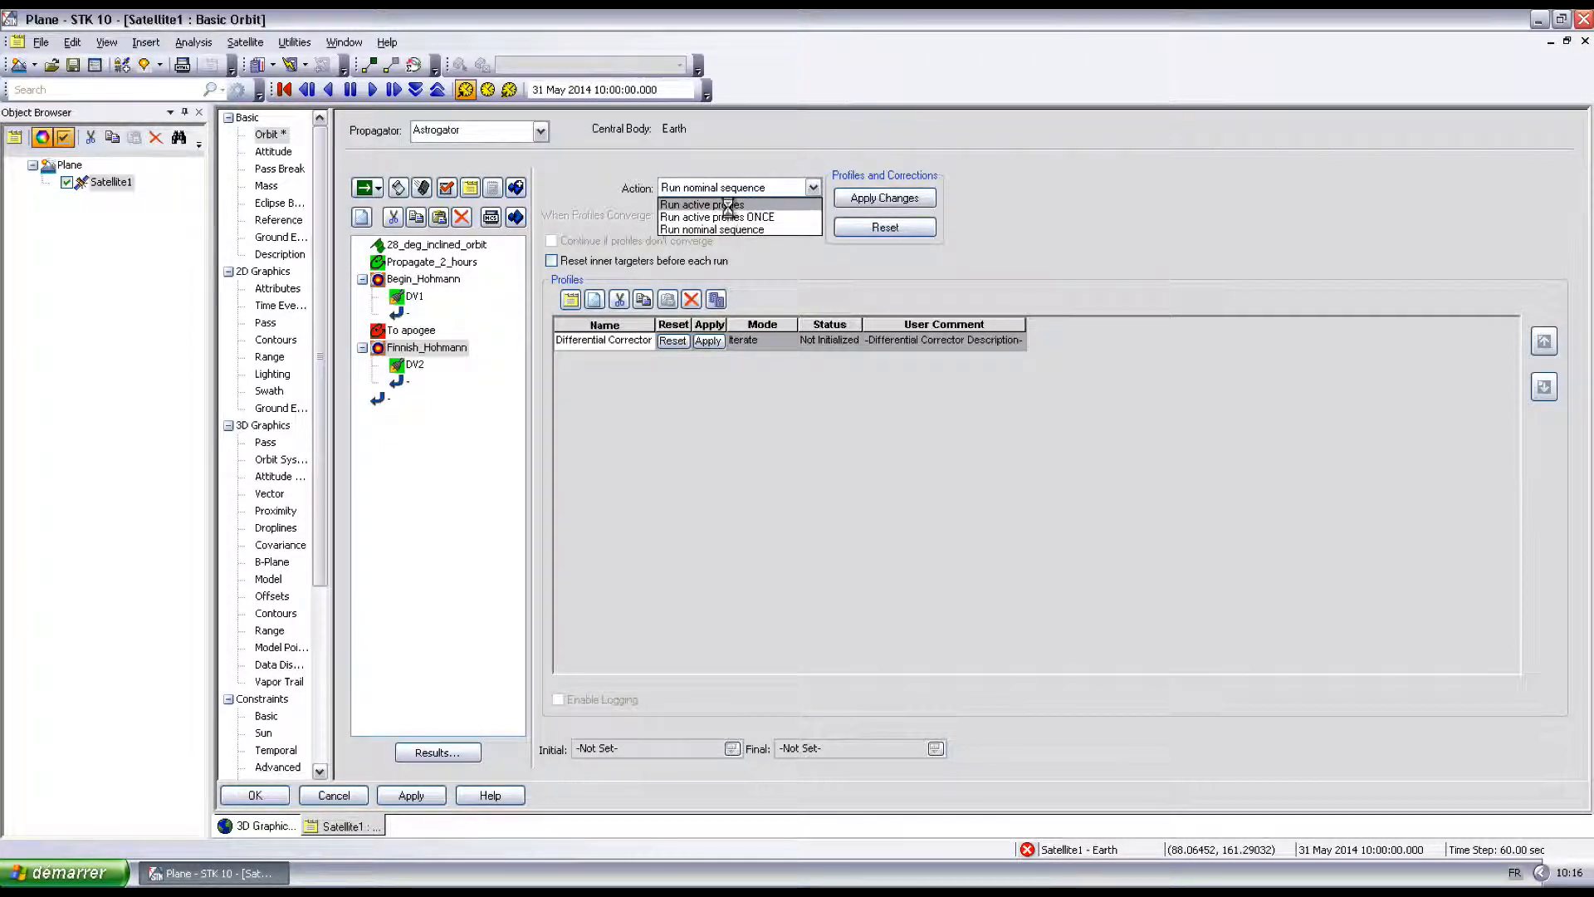
pyautogui.click(701, 204)
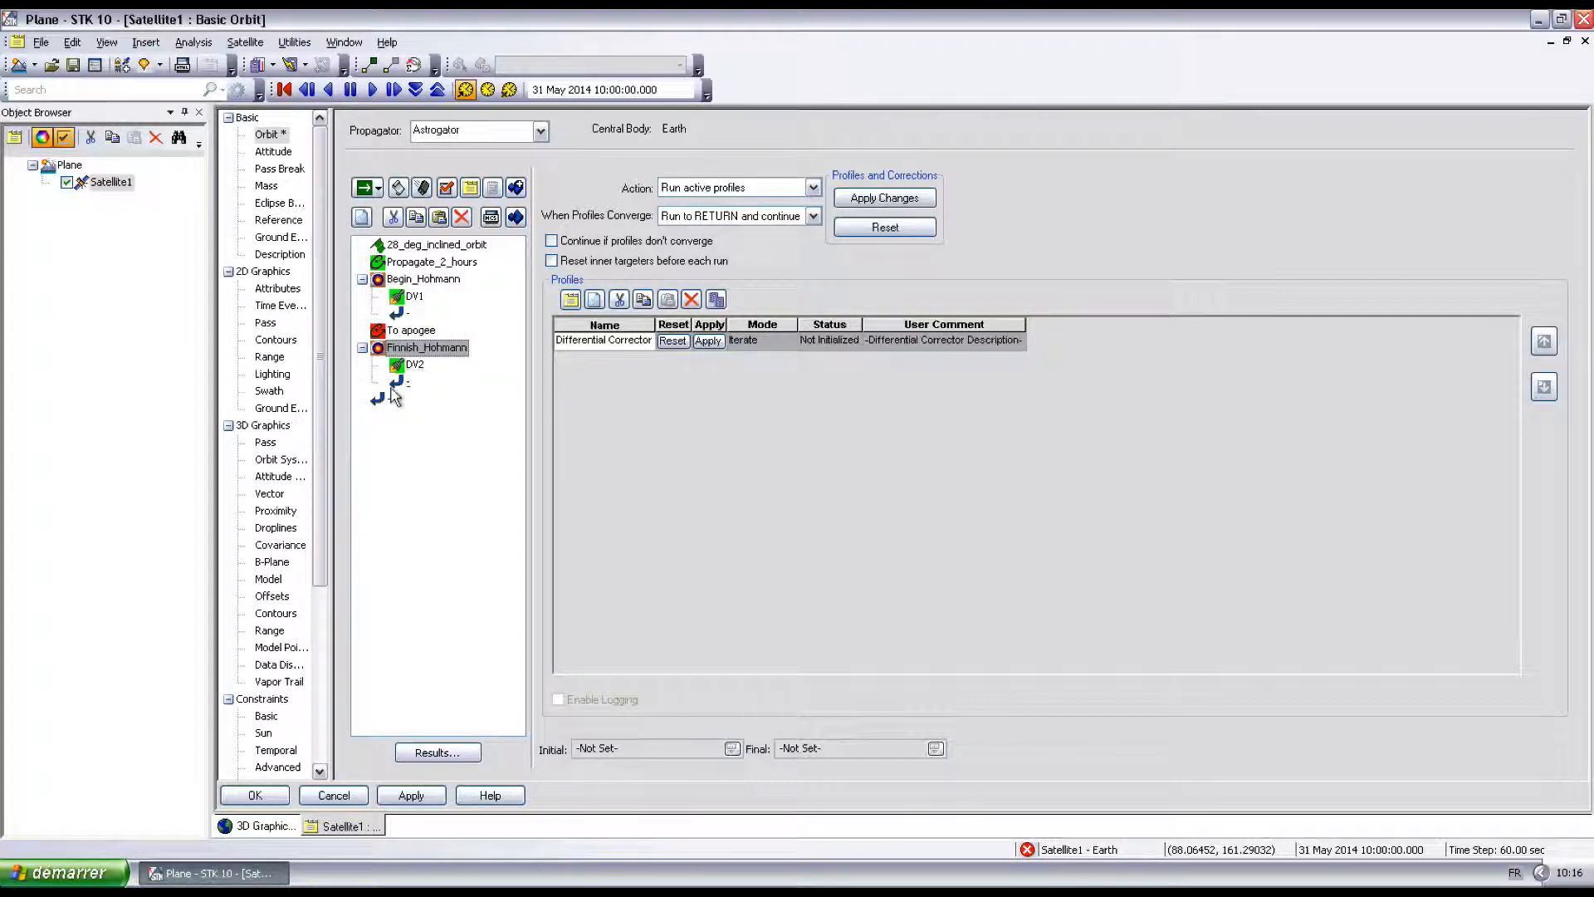
# Insert a Propagate segment after the Finnish_Hohmann sequence and name it To ascending node.
pyautogui.click(379, 399)
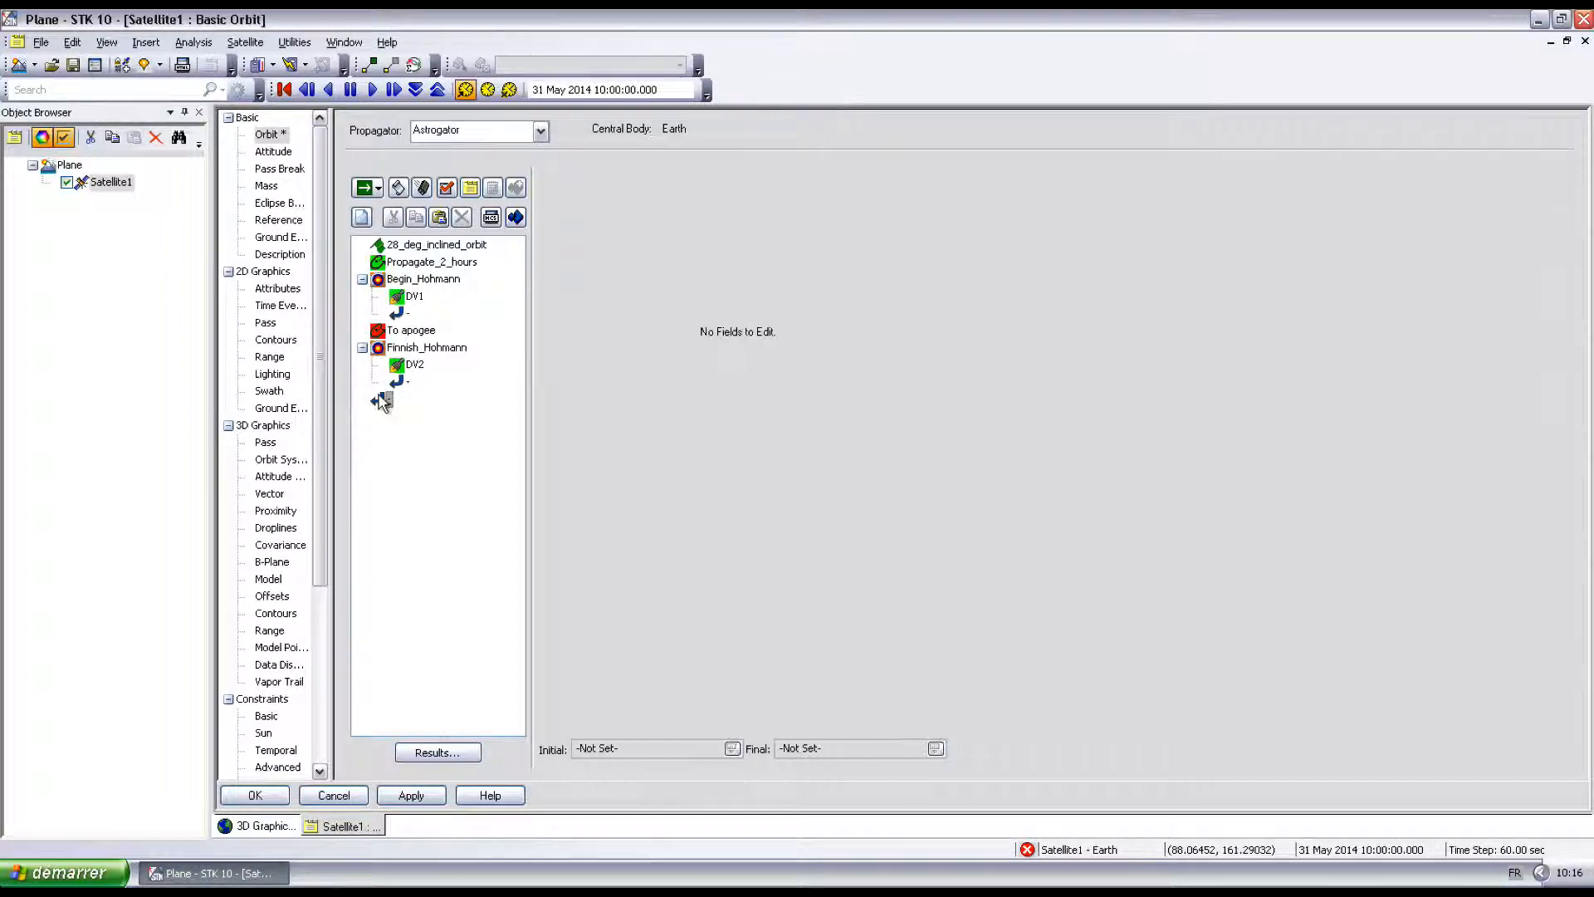
pyautogui.click(383, 401)
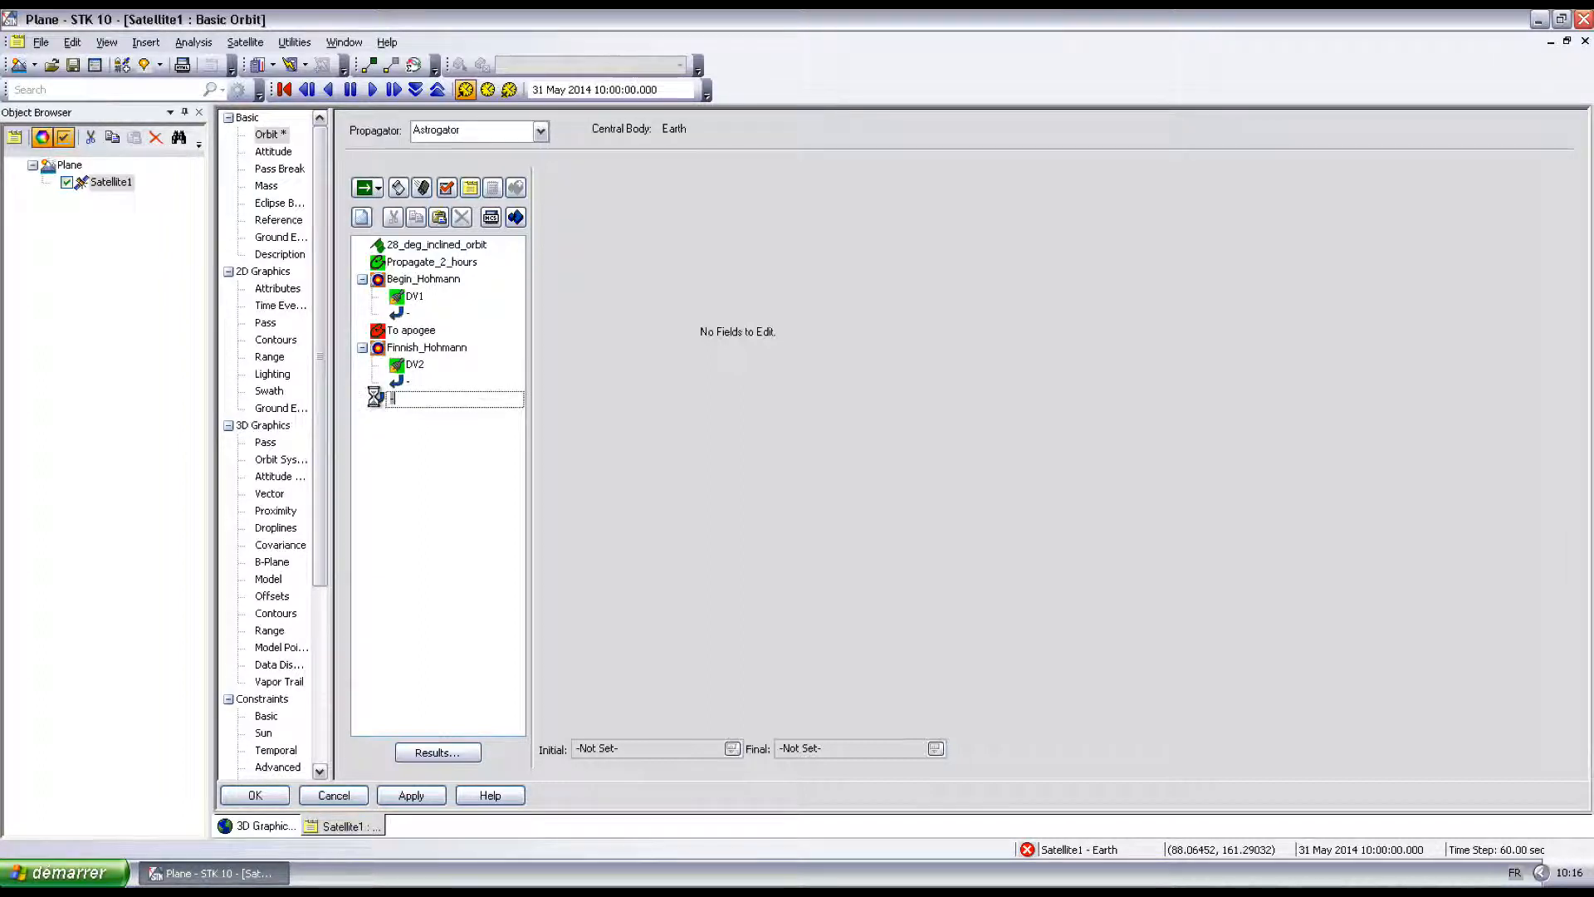
pyautogui.rightClick(377, 399)
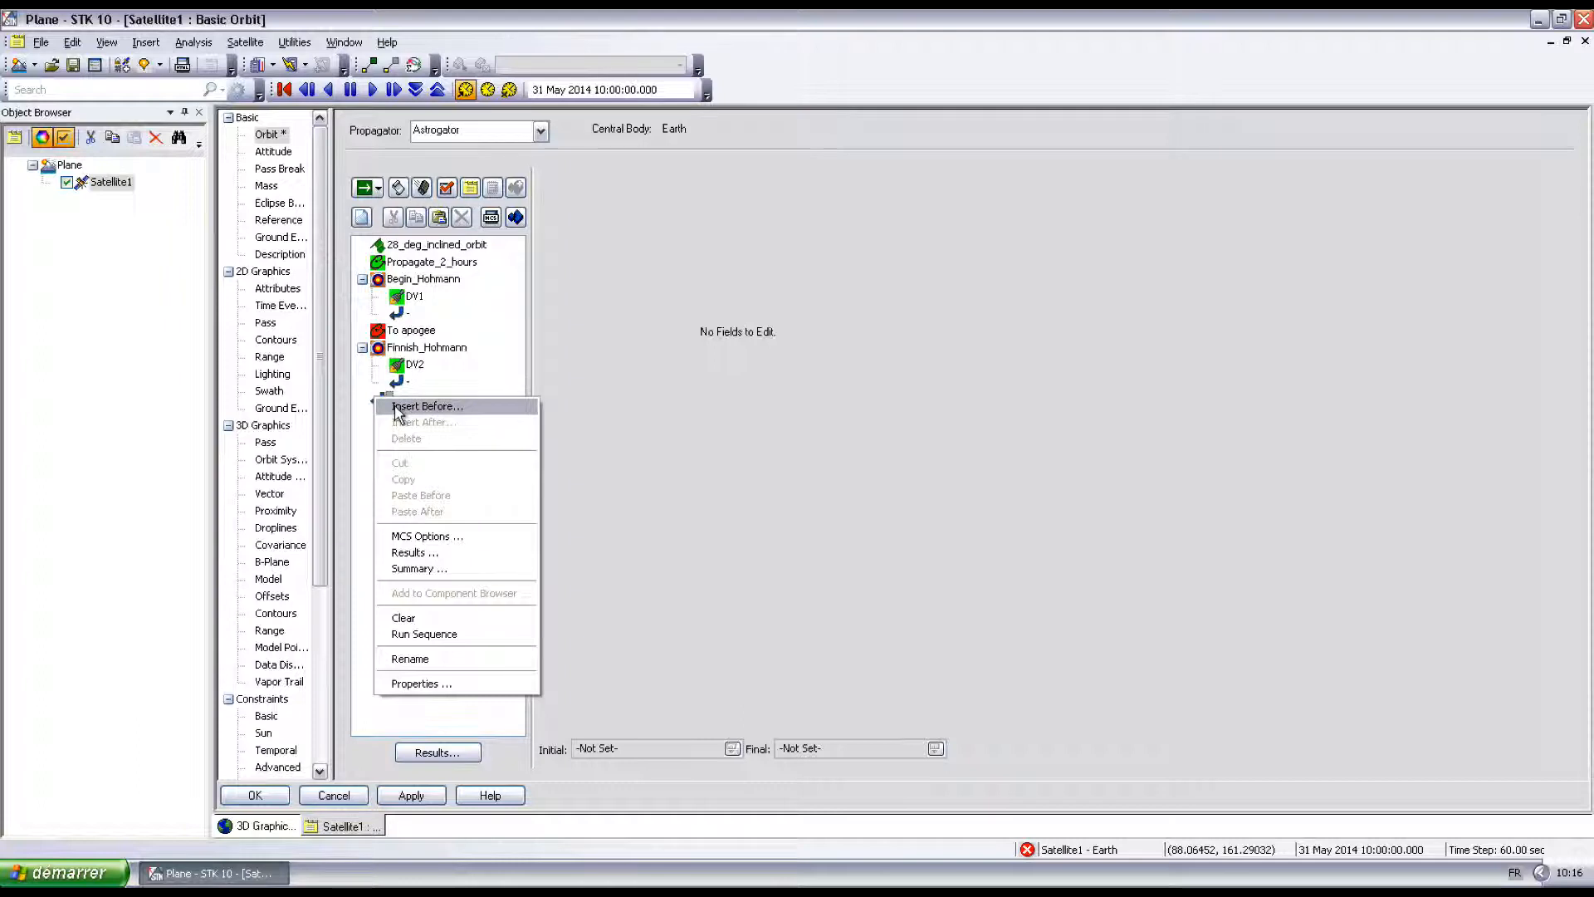
pyautogui.click(397, 407)
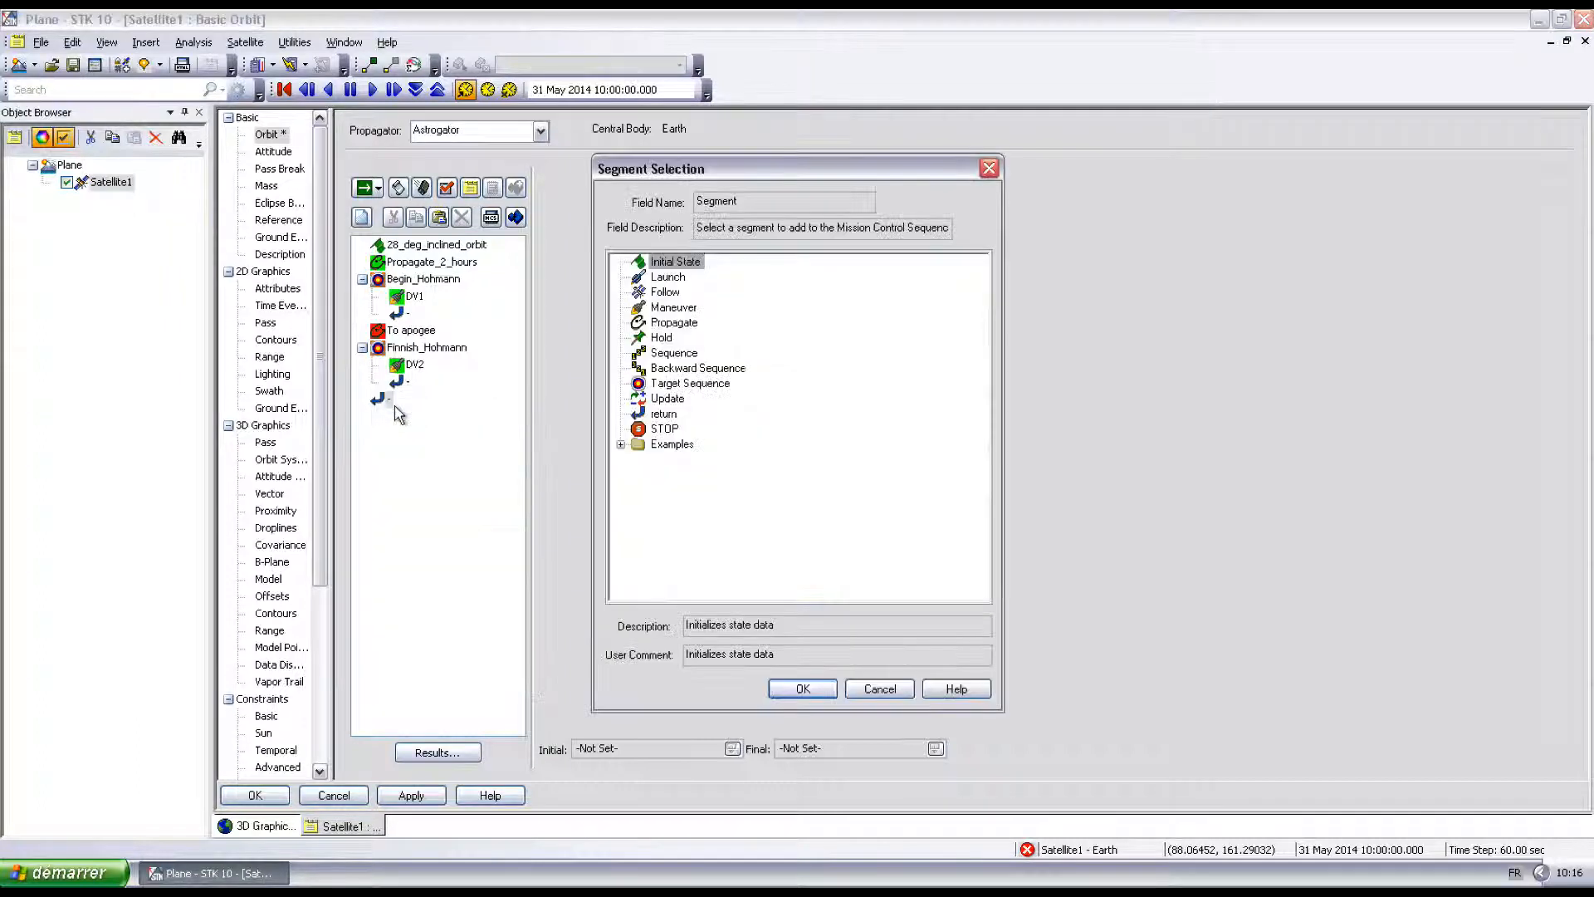
pyautogui.doubleClick(673, 322)
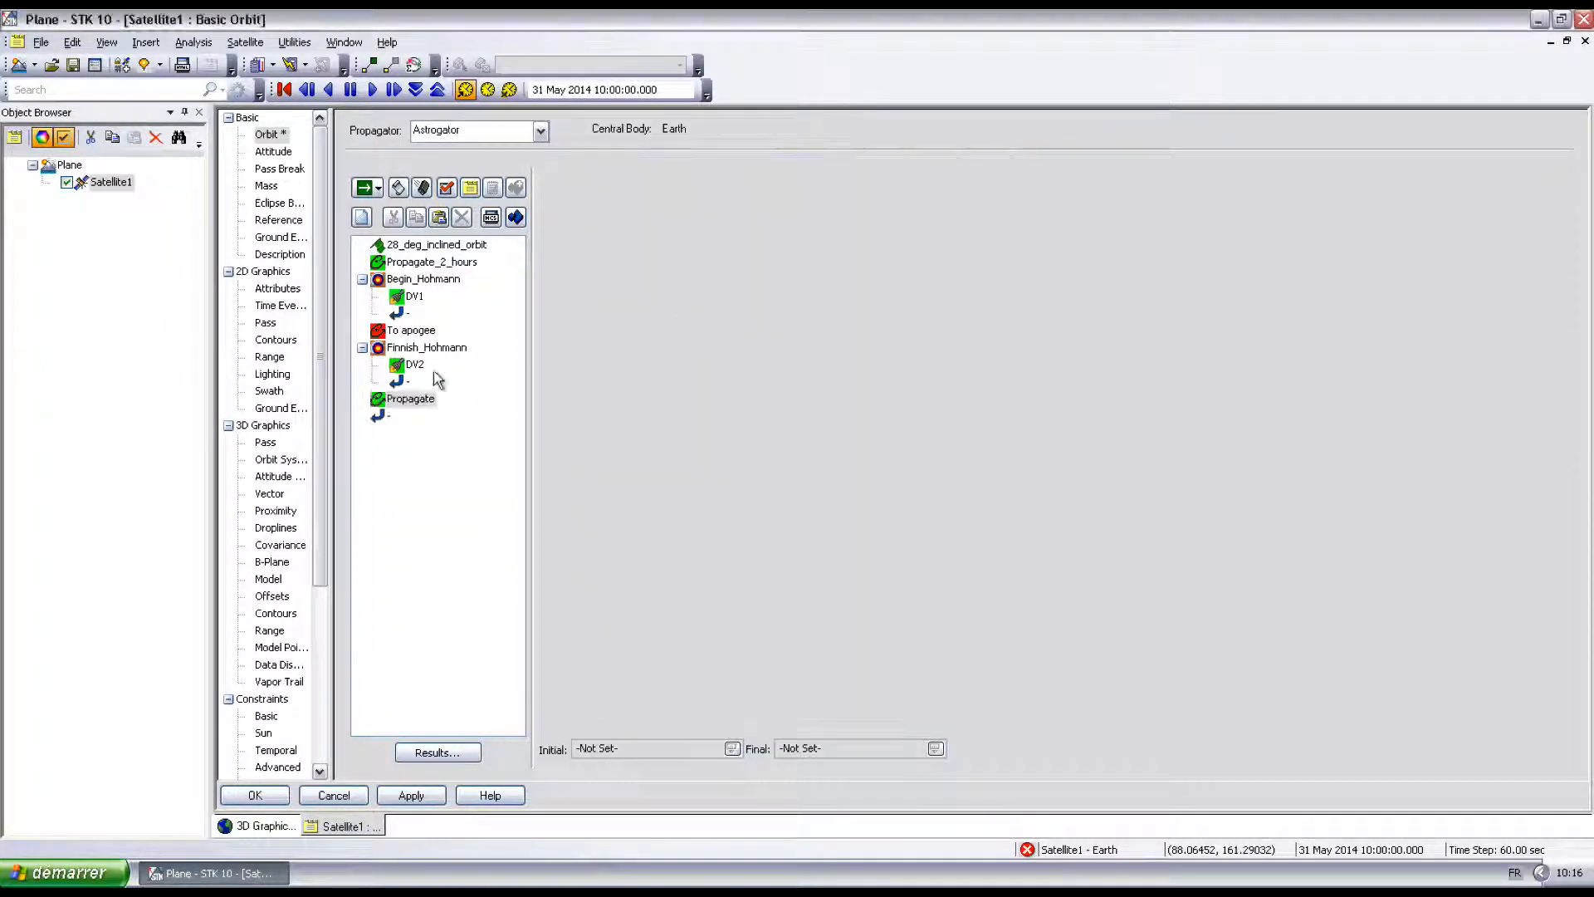
pyautogui.click(411, 399)
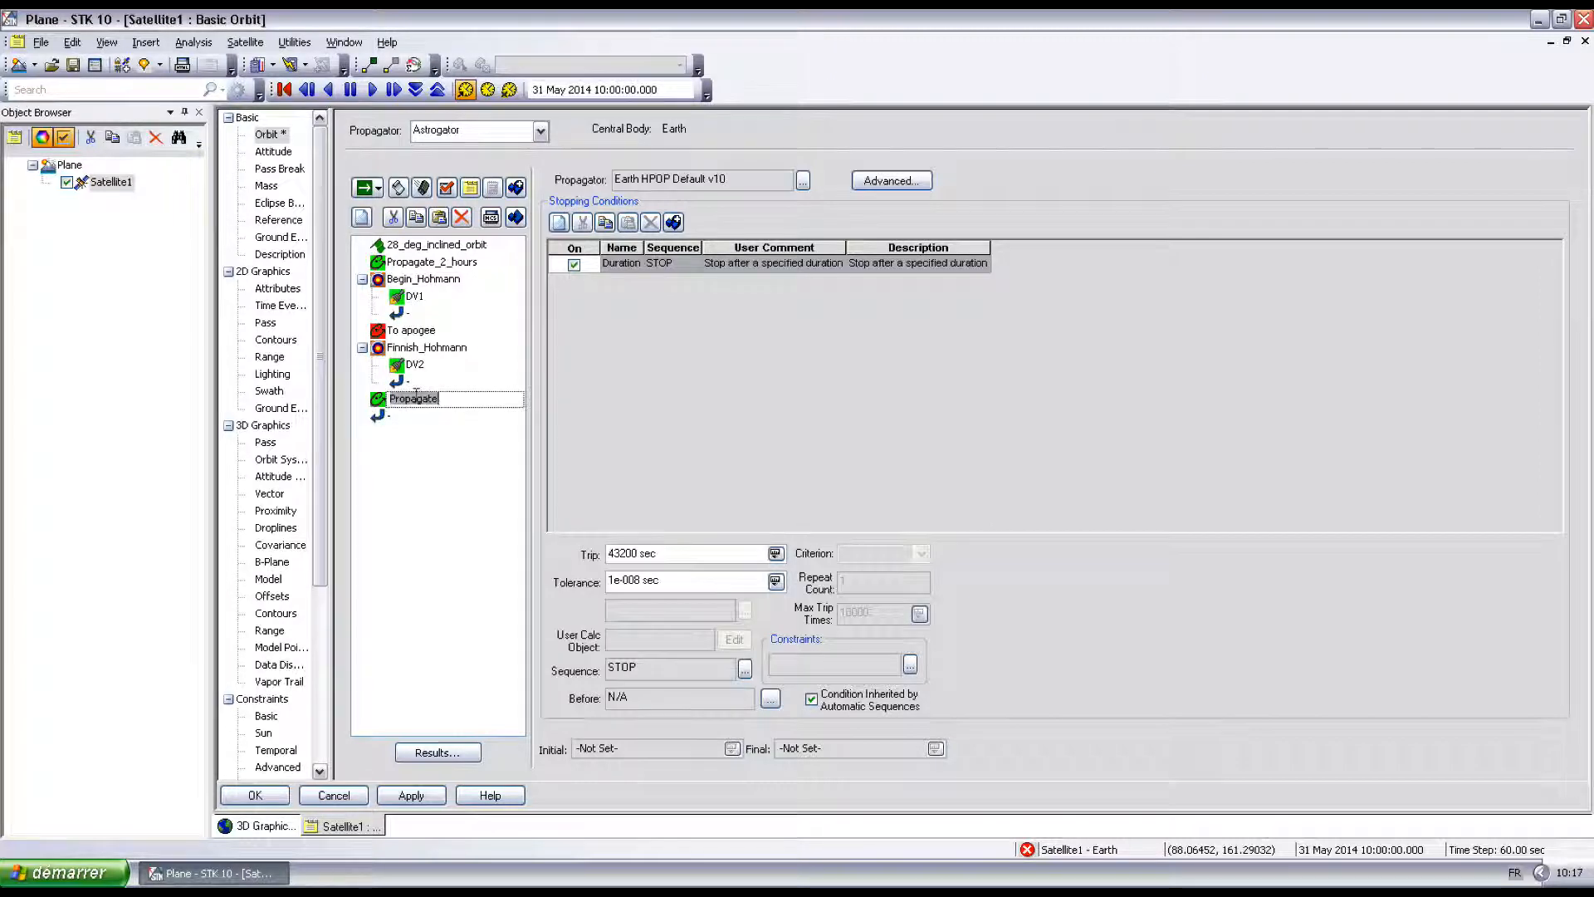
pyautogui.write('To ascending node')
pyautogui.press('Return')
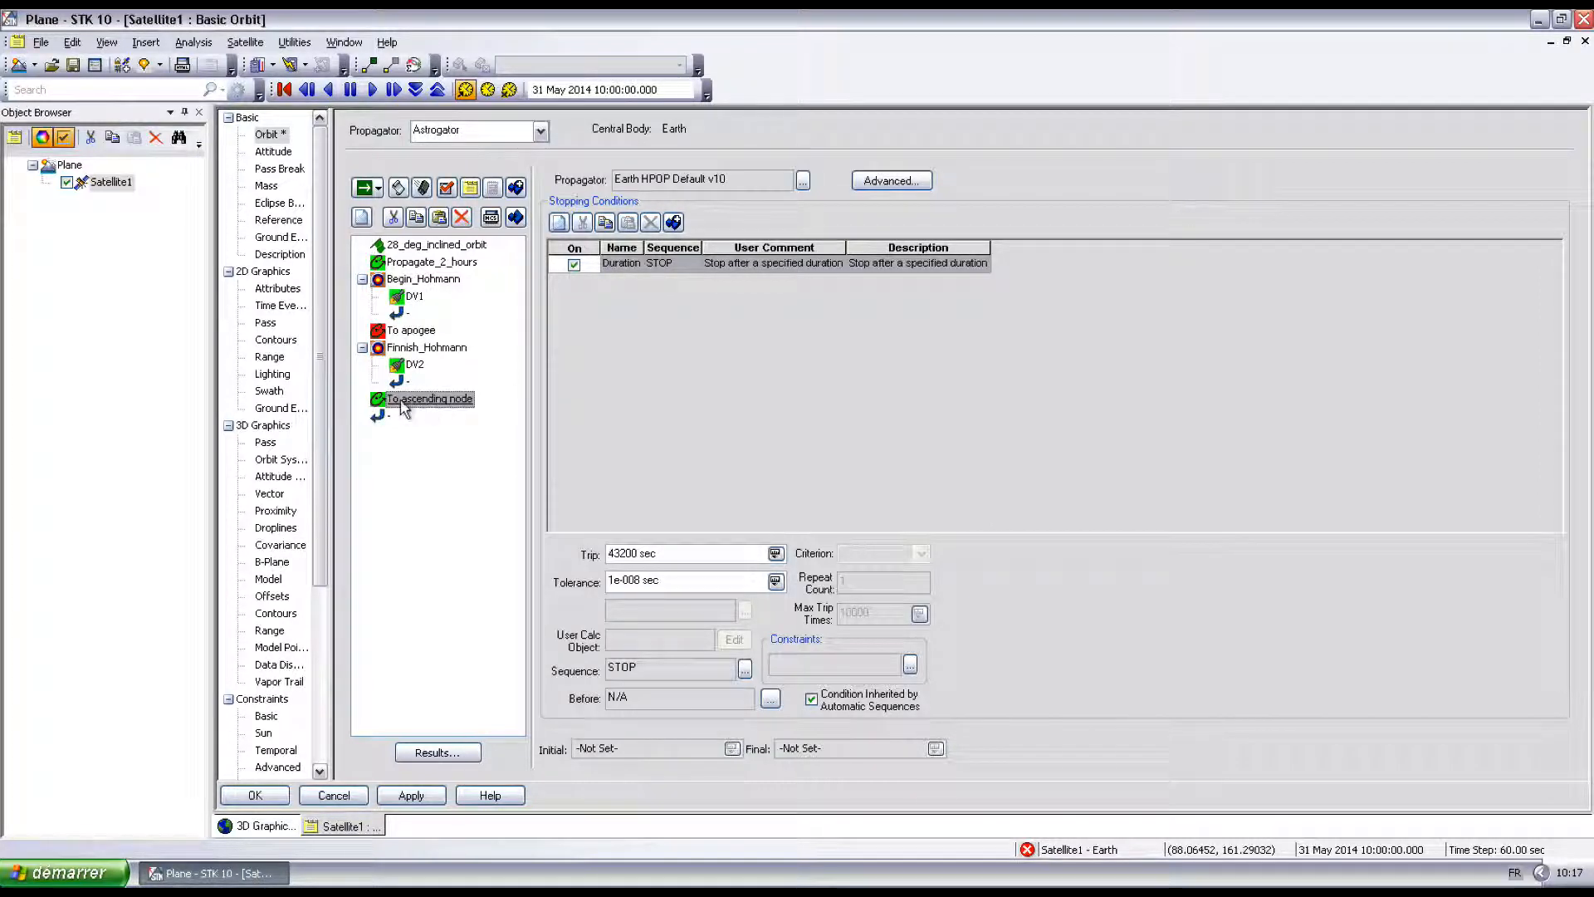
# Change the color of the To ascending node segment to golden yellow.
pyautogui.doubleClick(430, 399)
pyautogui.click(900, 364)
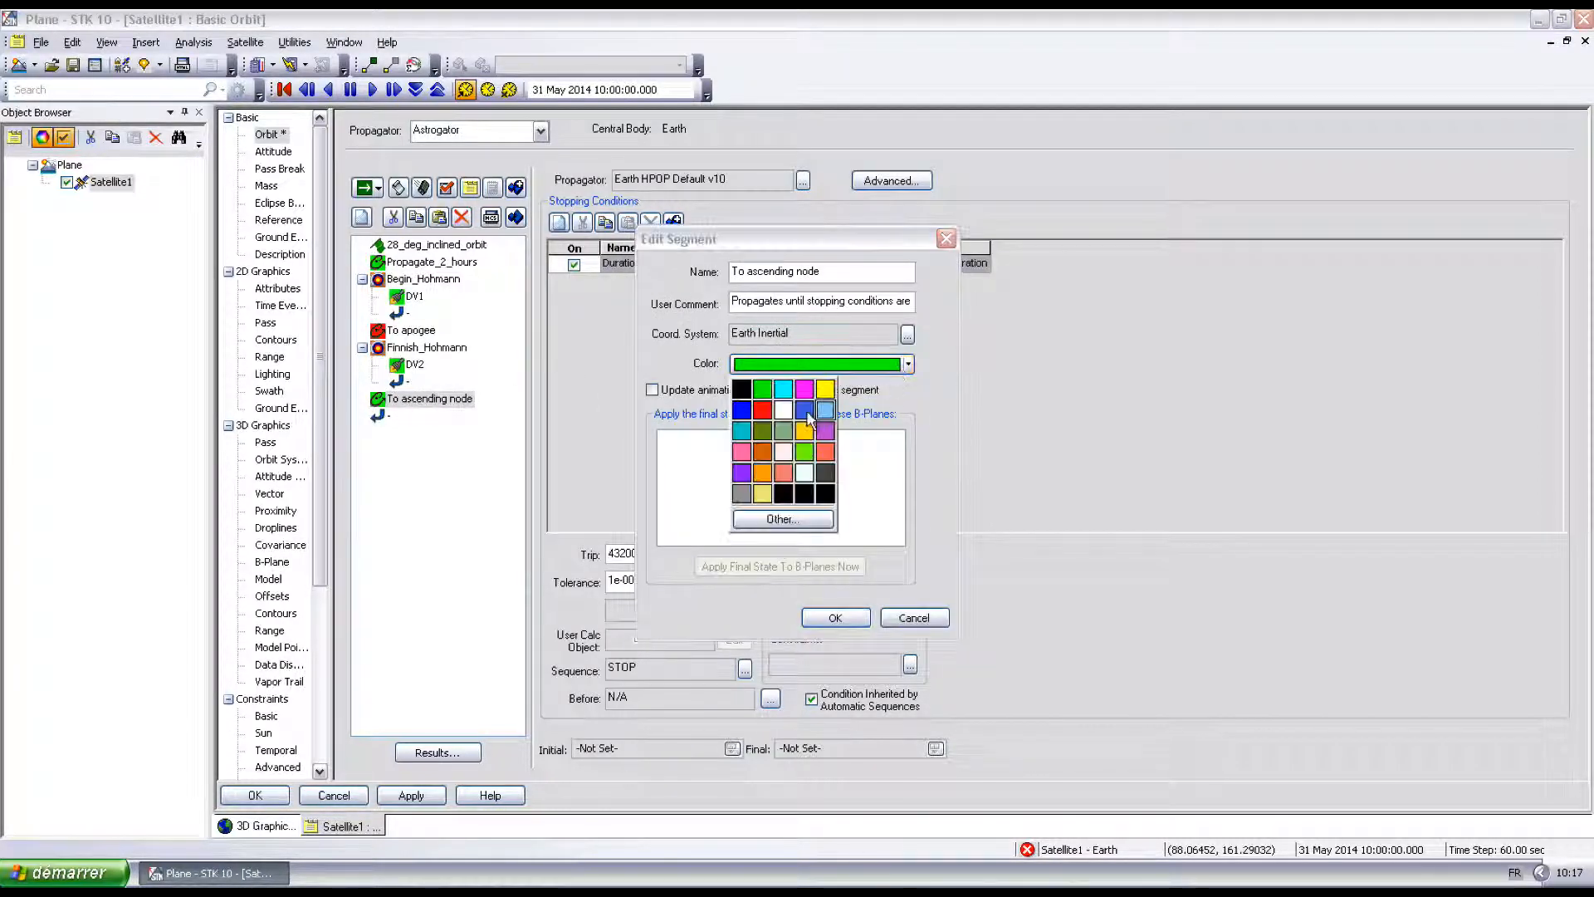
pyautogui.click(802, 429)
pyautogui.click(835, 617)
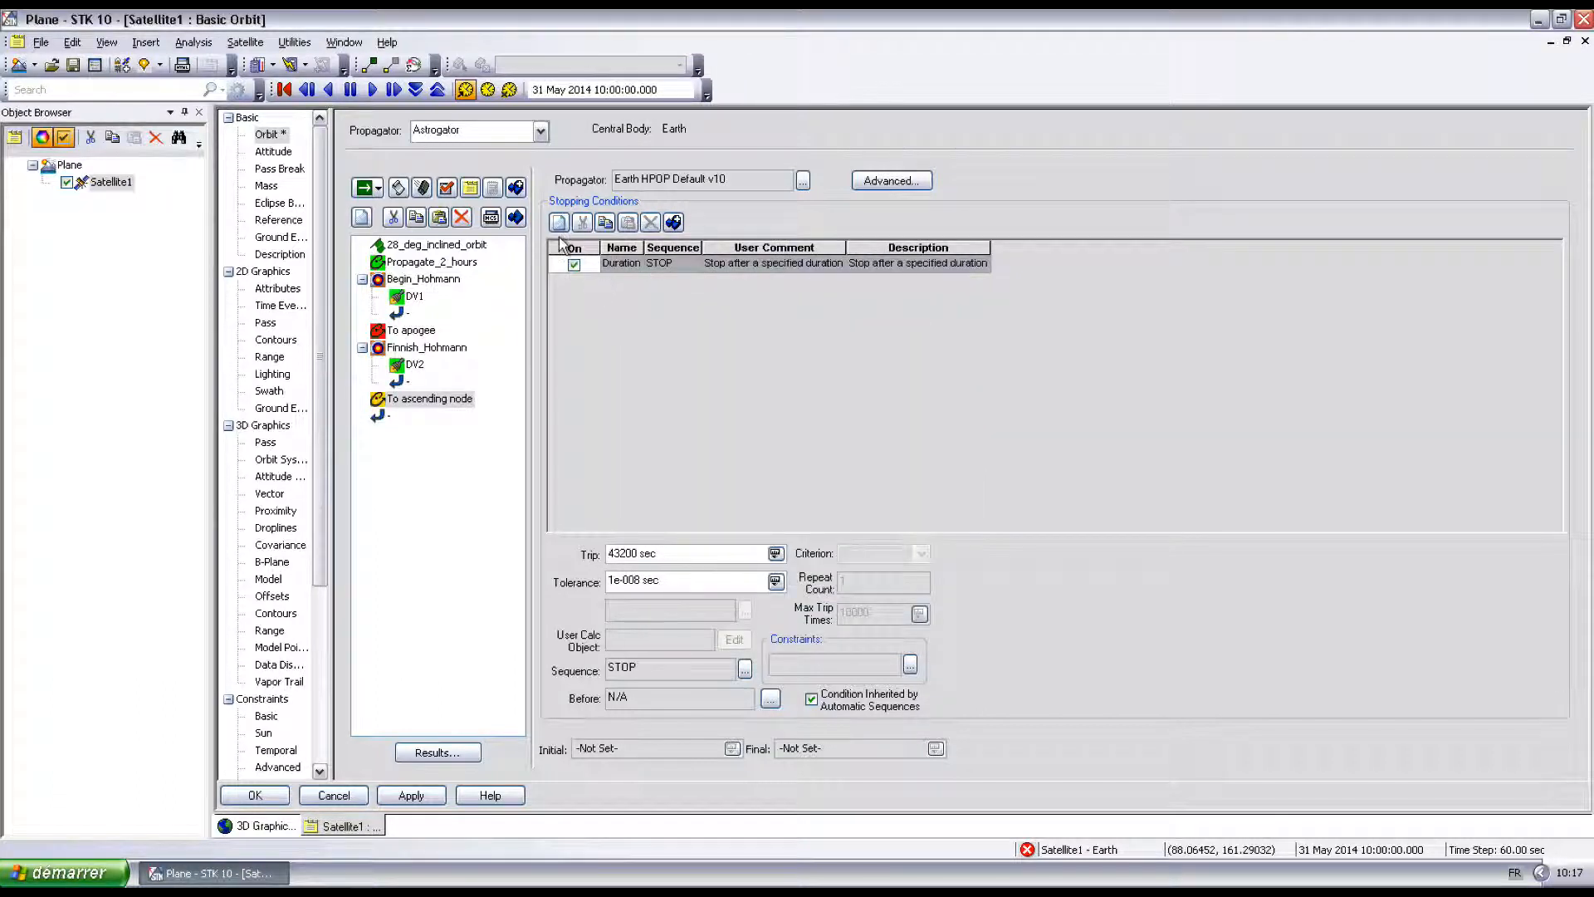
# Replace the Duration stopping condition of To ascending node with an AscendingNode condition that has a repeat count of 2.
pyautogui.click(558, 224)
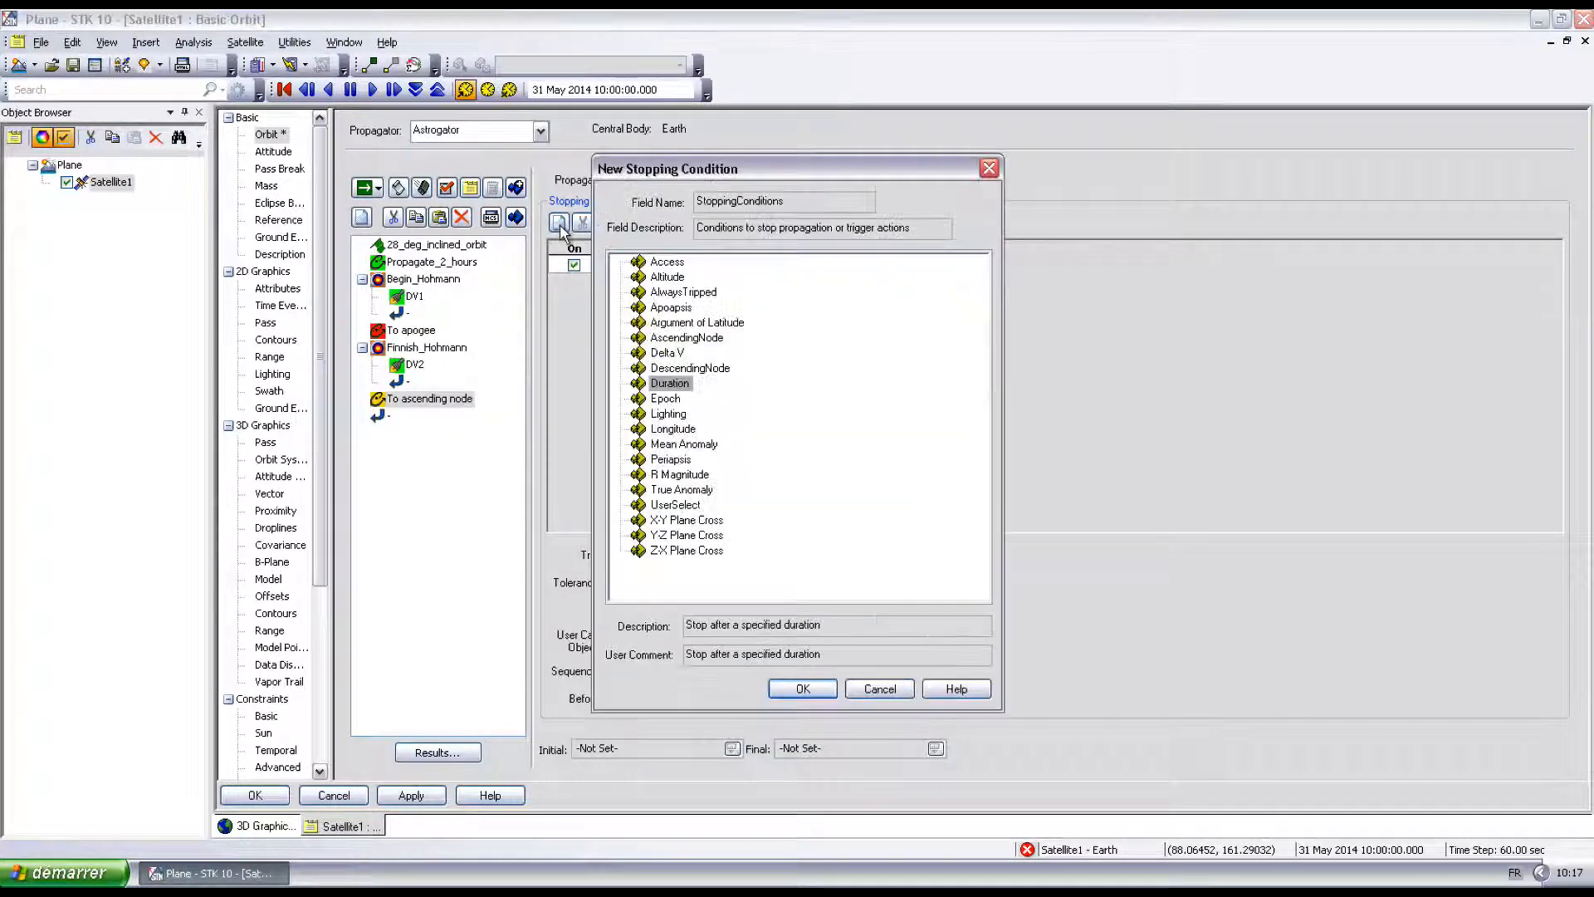
pyautogui.click(697, 338)
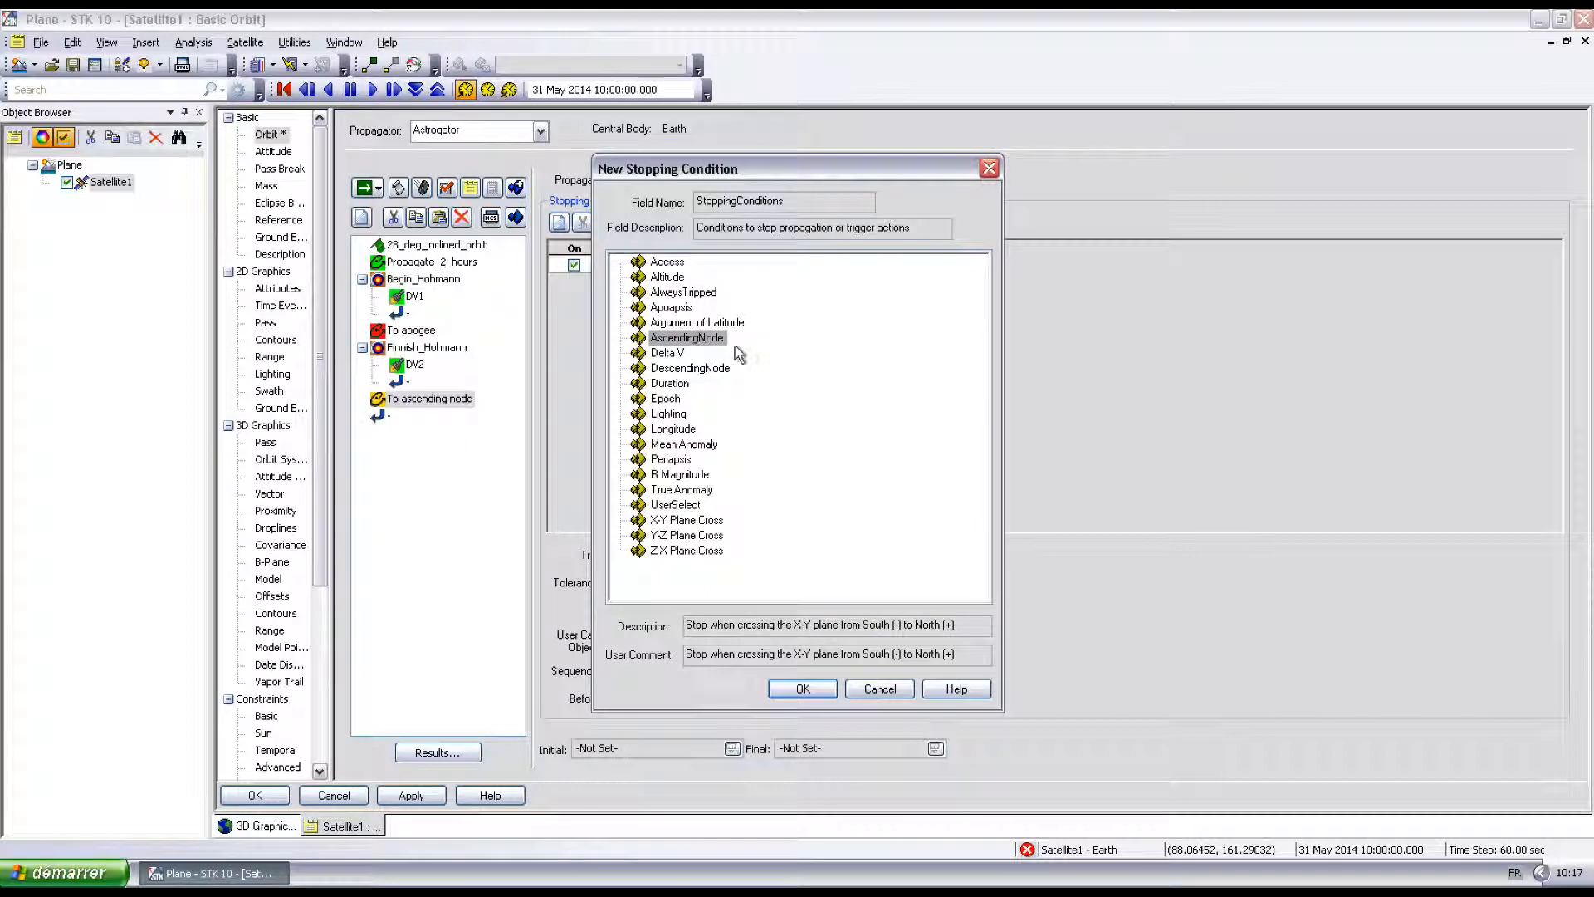
pyautogui.click(802, 689)
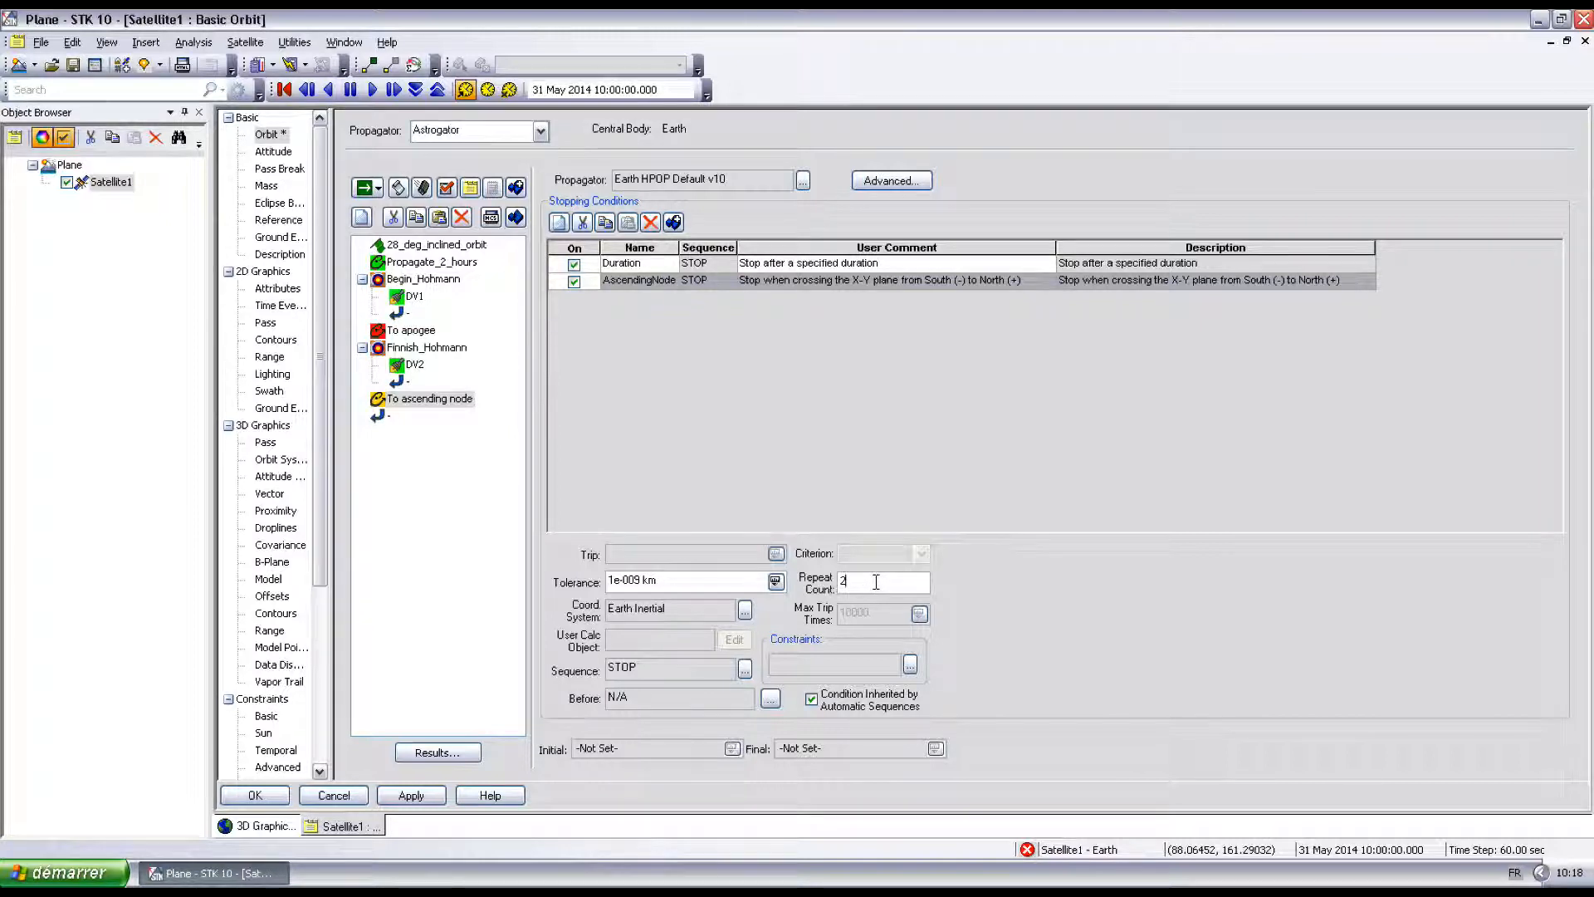
pyautogui.click(648, 264)
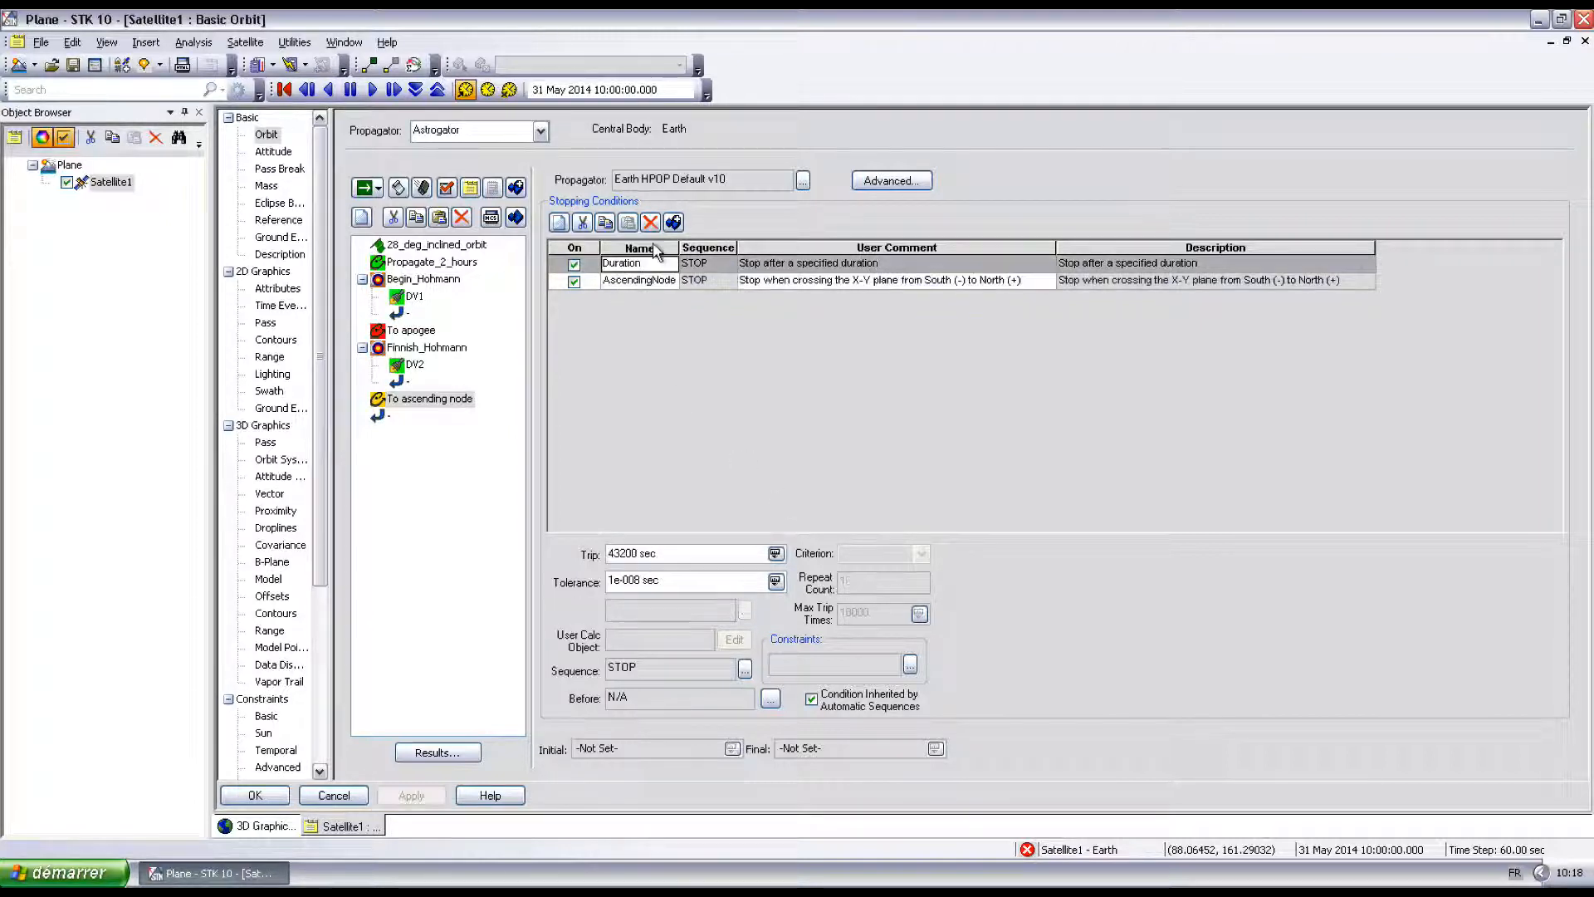
pyautogui.click(650, 221)
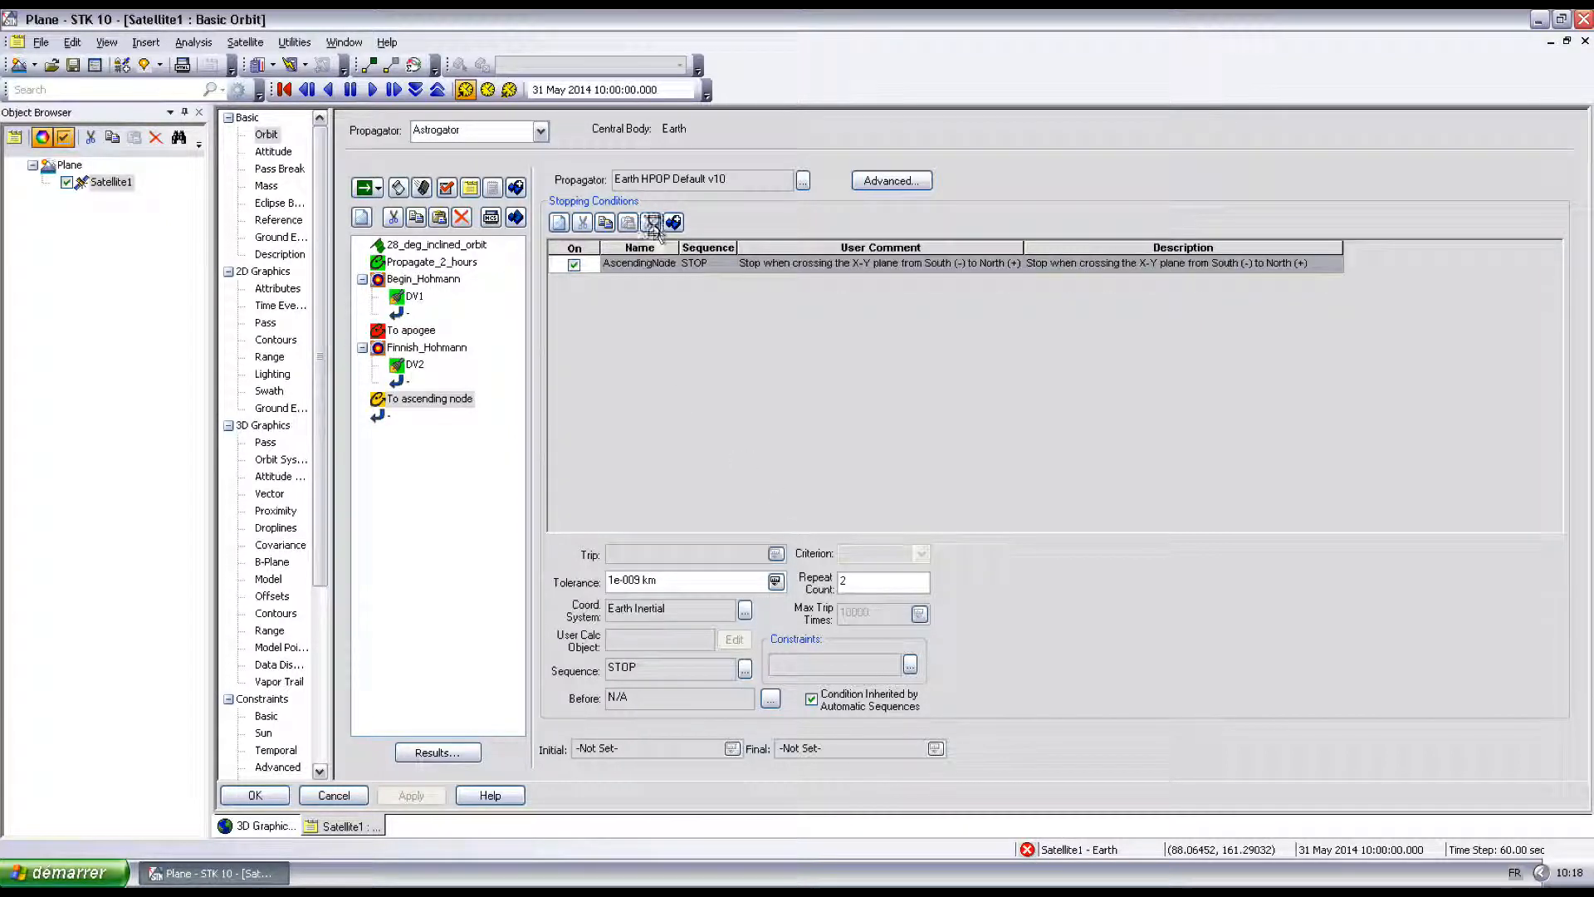
# Insert a Target Sequence after the To ascending node segment.
pyautogui.click(381, 417)
pyautogui.rightClick(383, 417)
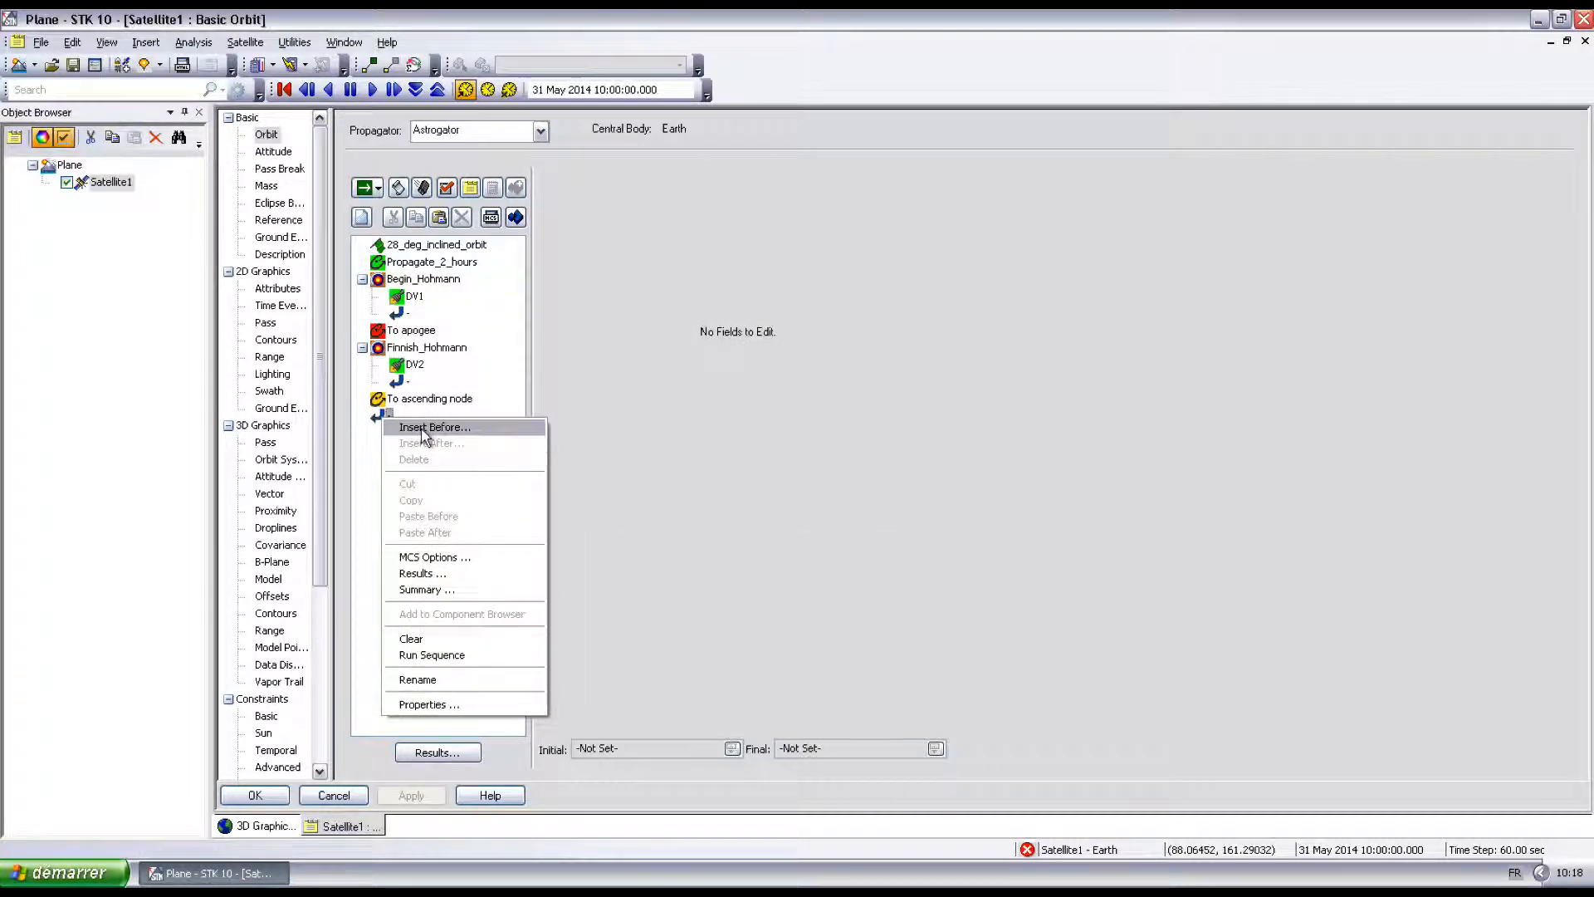
pyautogui.click(422, 428)
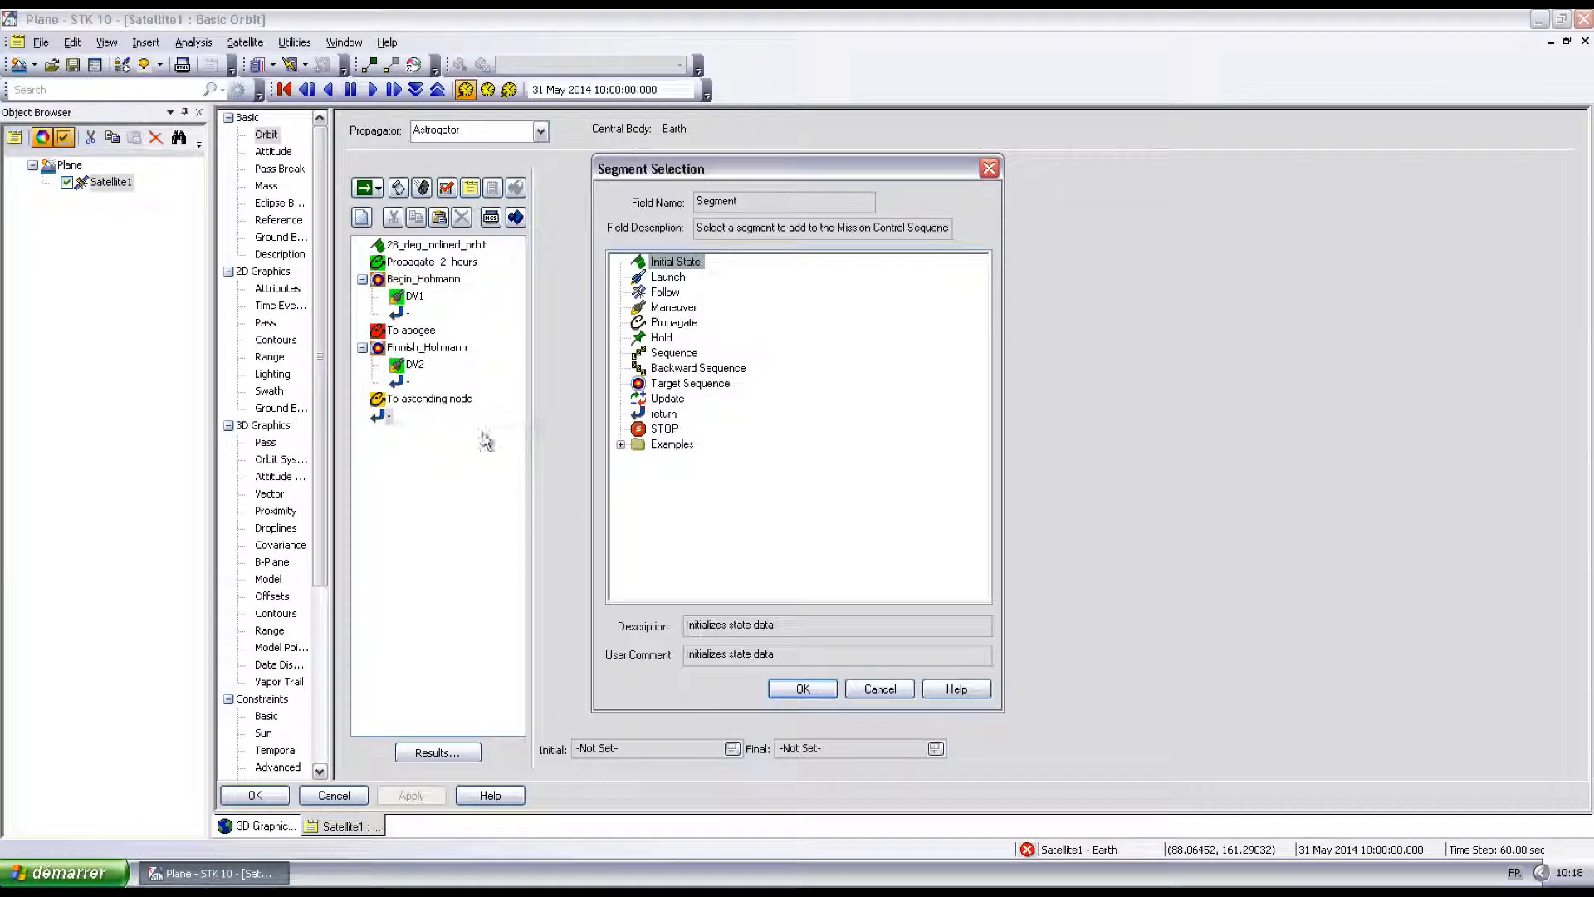
pyautogui.doubleClick(677, 398)
# Insert a Maneuver segment inside the new Target Sequence and name it DV3.
pyautogui.click(396, 432)
pyautogui.rightClick(397, 430)
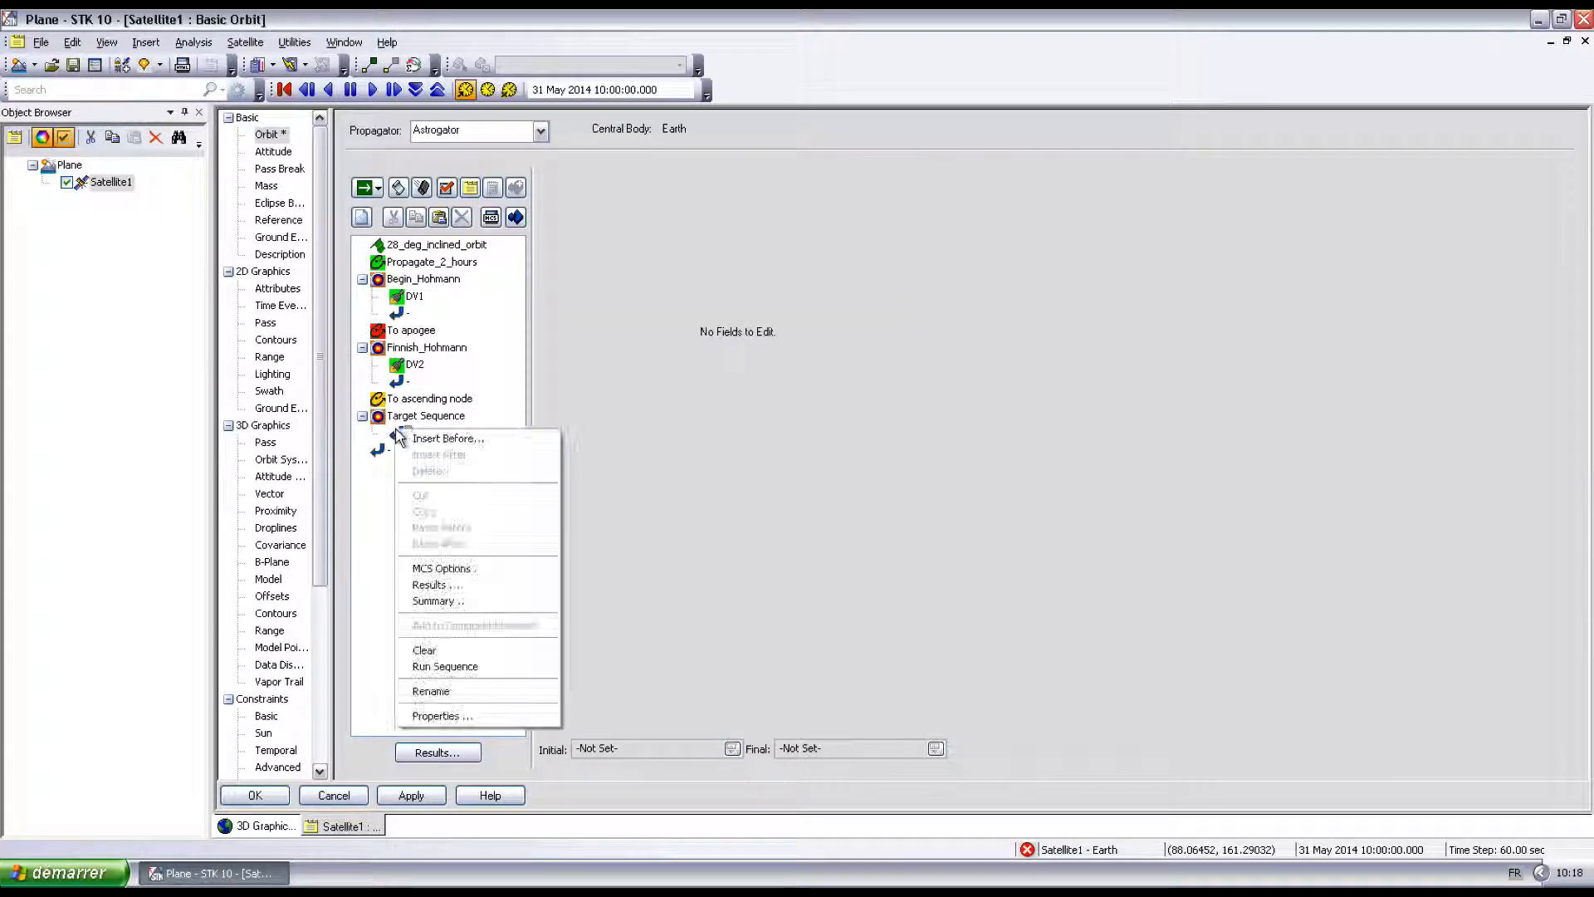
pyautogui.click(449, 439)
pyautogui.doubleClick(674, 333)
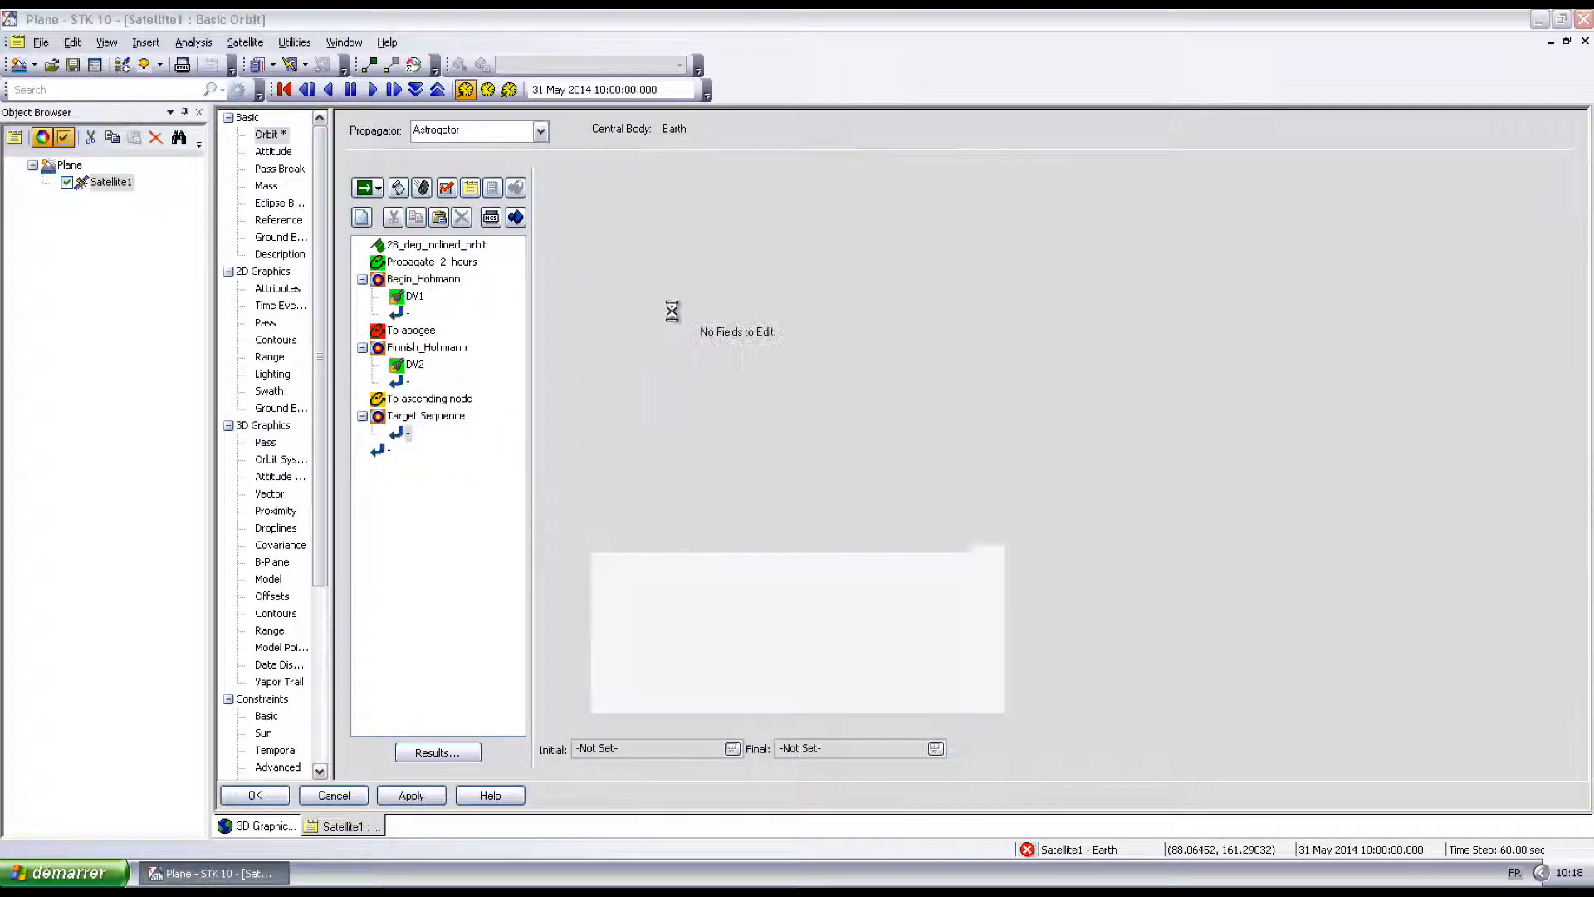
pyautogui.click(428, 432)
pyautogui.write('DV3')
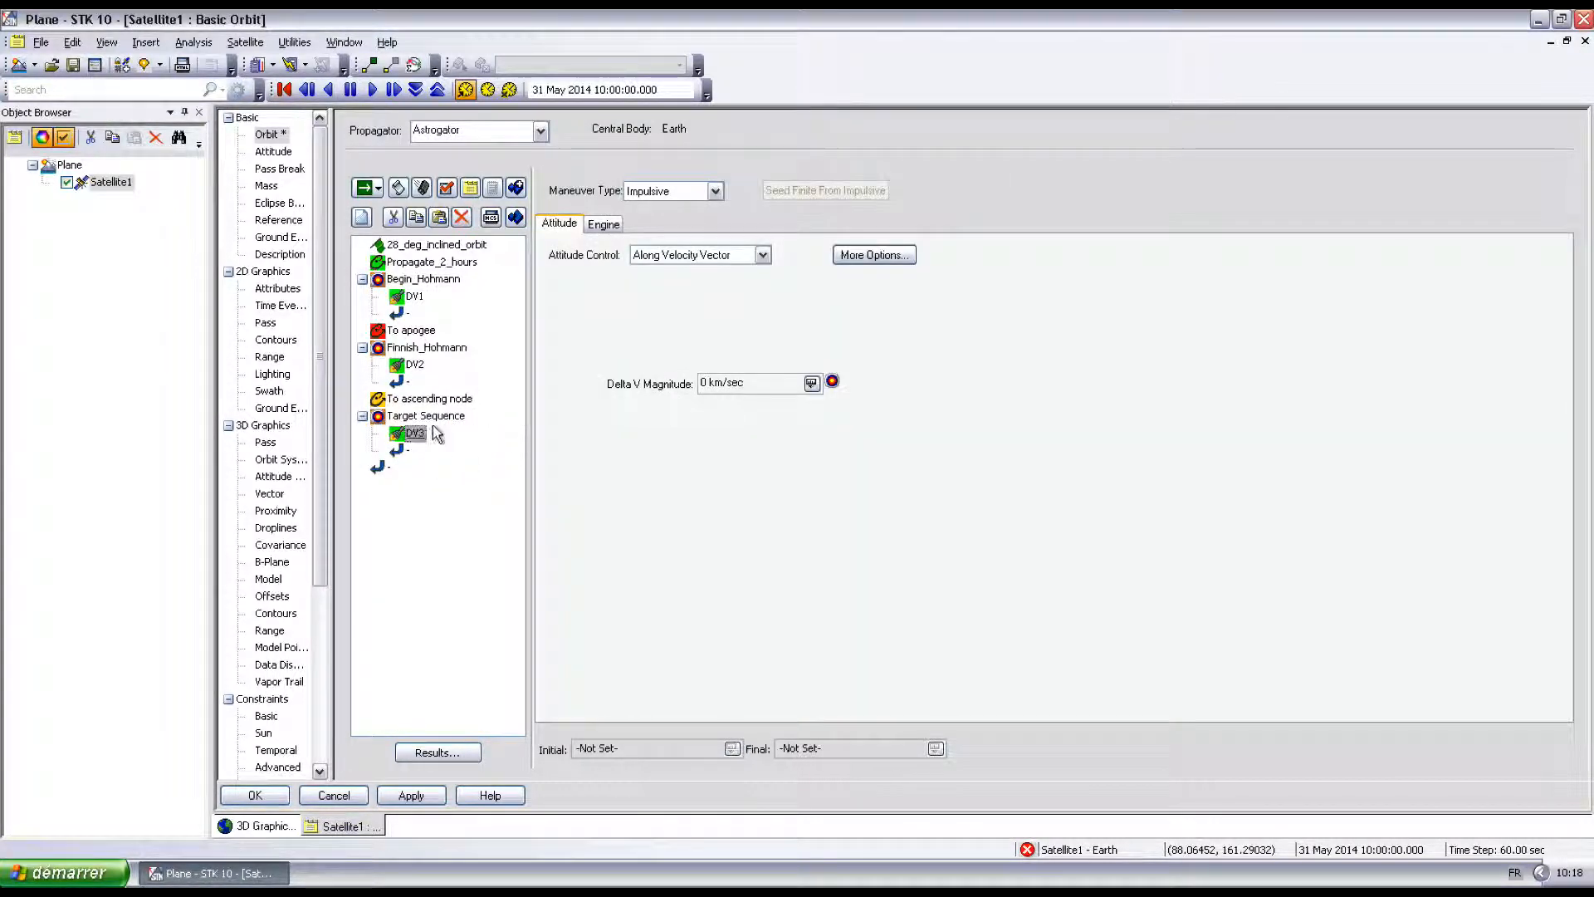
# Rename the Target Sequence containing DV3 as Simple_plane_change.
pyautogui.click(430, 417)
pyautogui.click(427, 416)
pyautogui.write('Simple plane change')
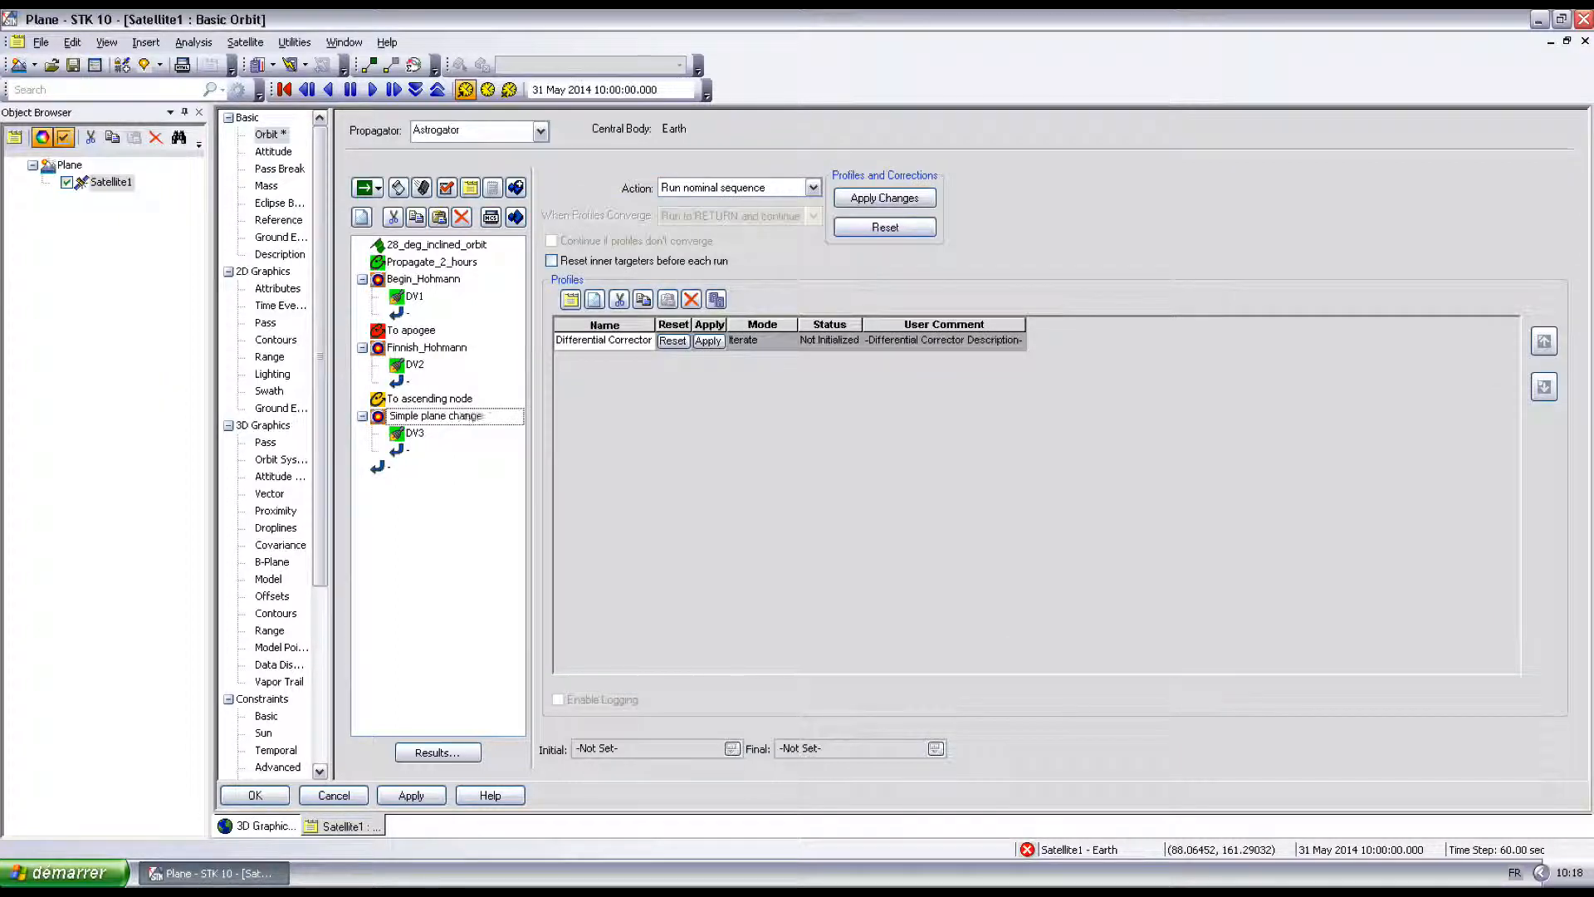
# Set DV3's attitude control to Thrust Vector and make its X (Velocity) and Y (Normal) components targeting control variables.
pyautogui.click(415, 433)
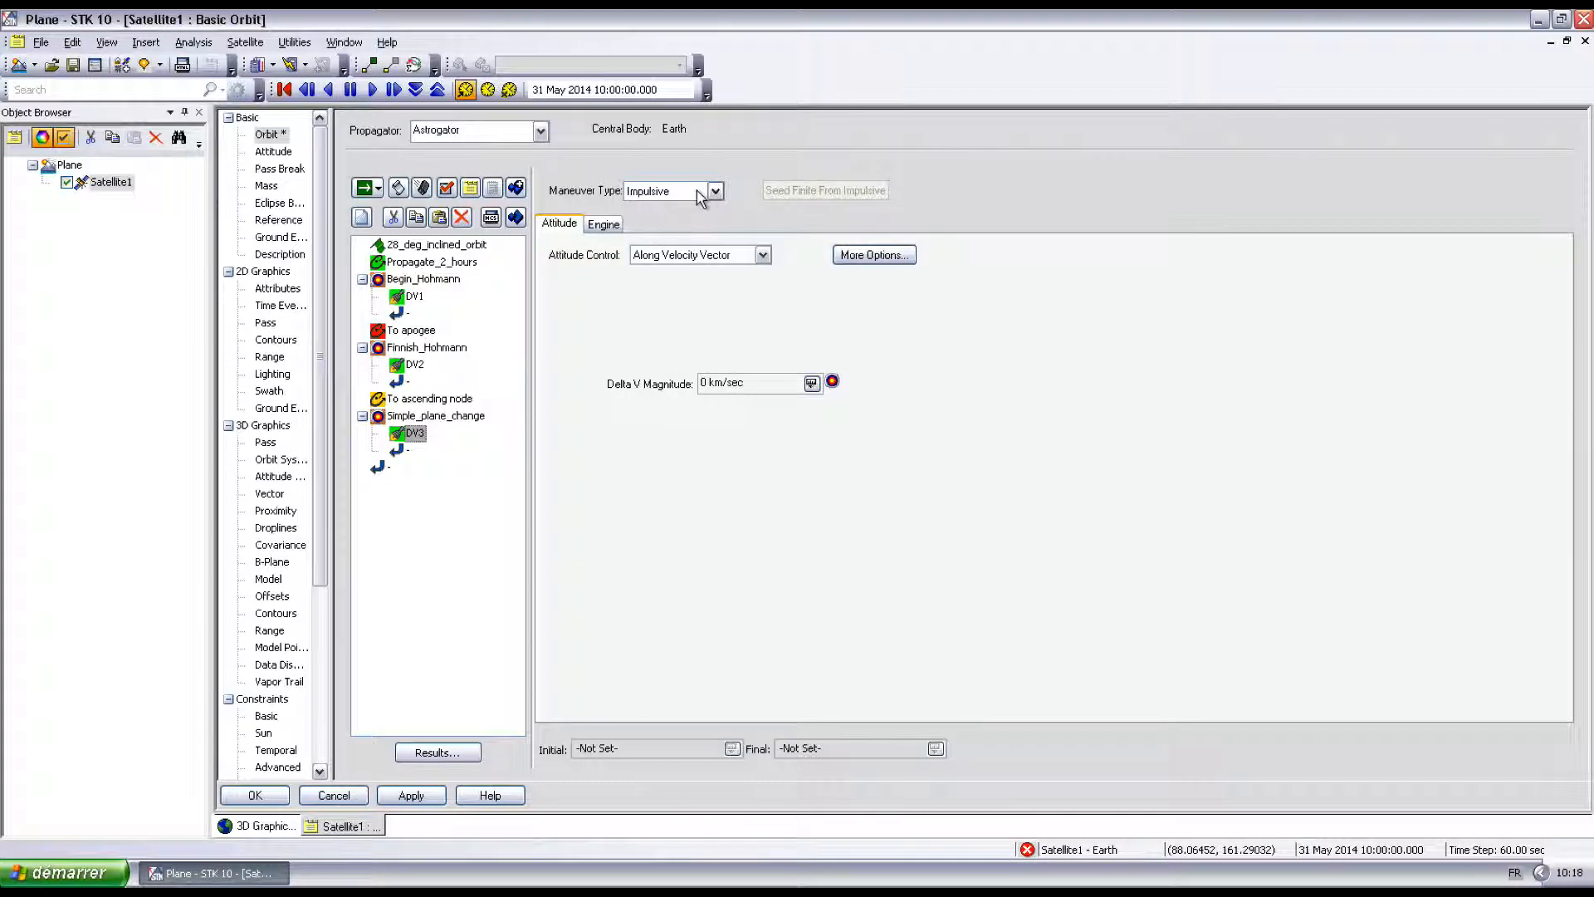
pyautogui.click(762, 256)
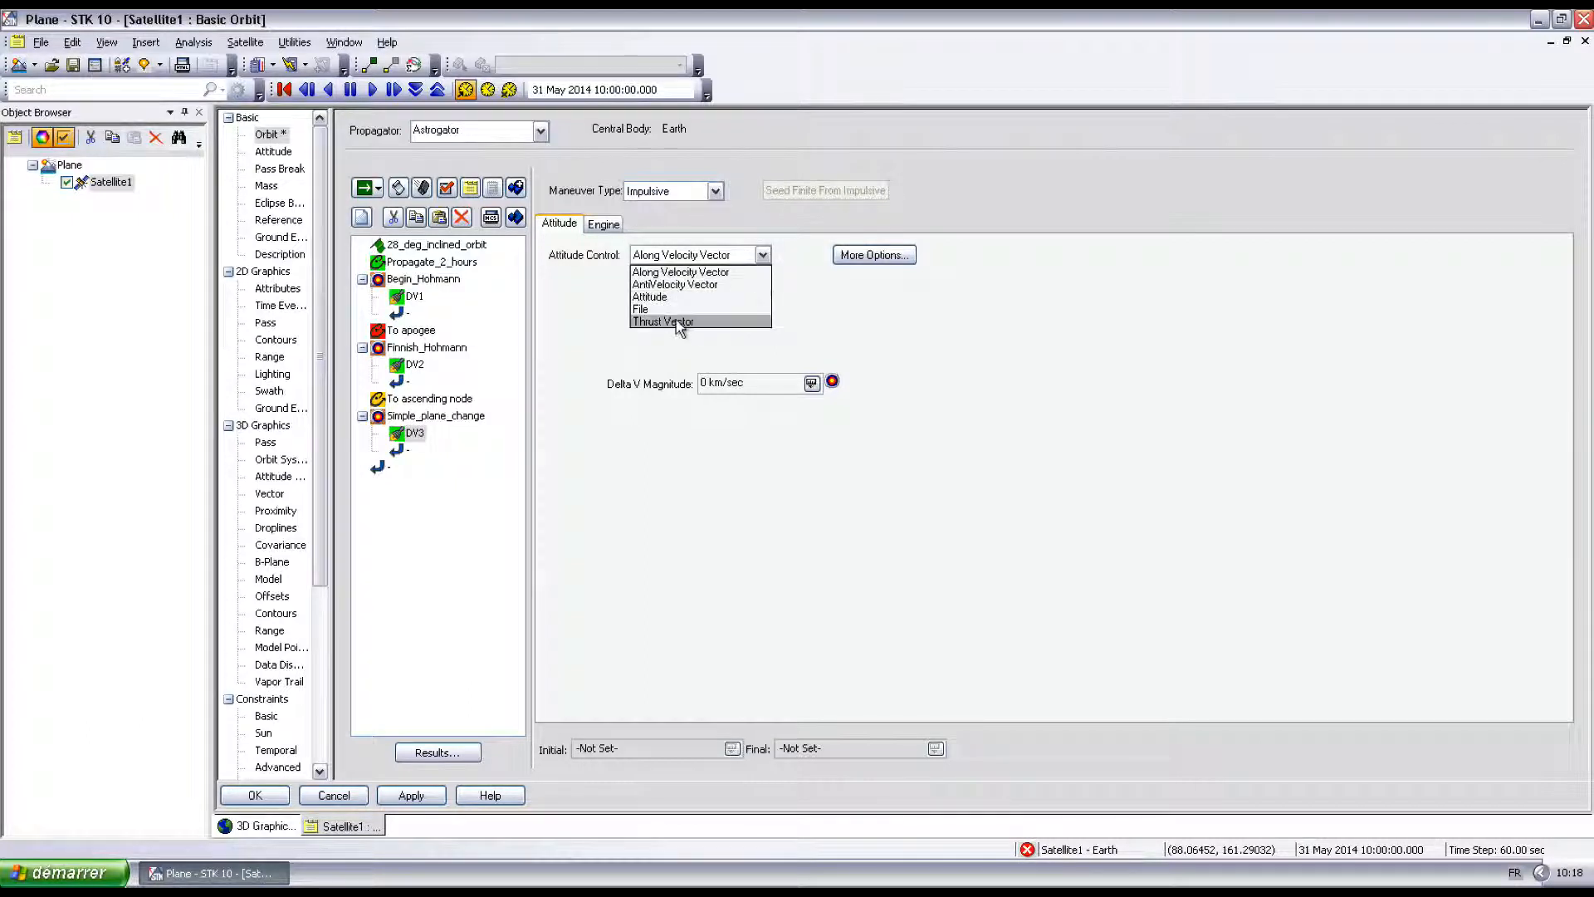
pyautogui.click(679, 325)
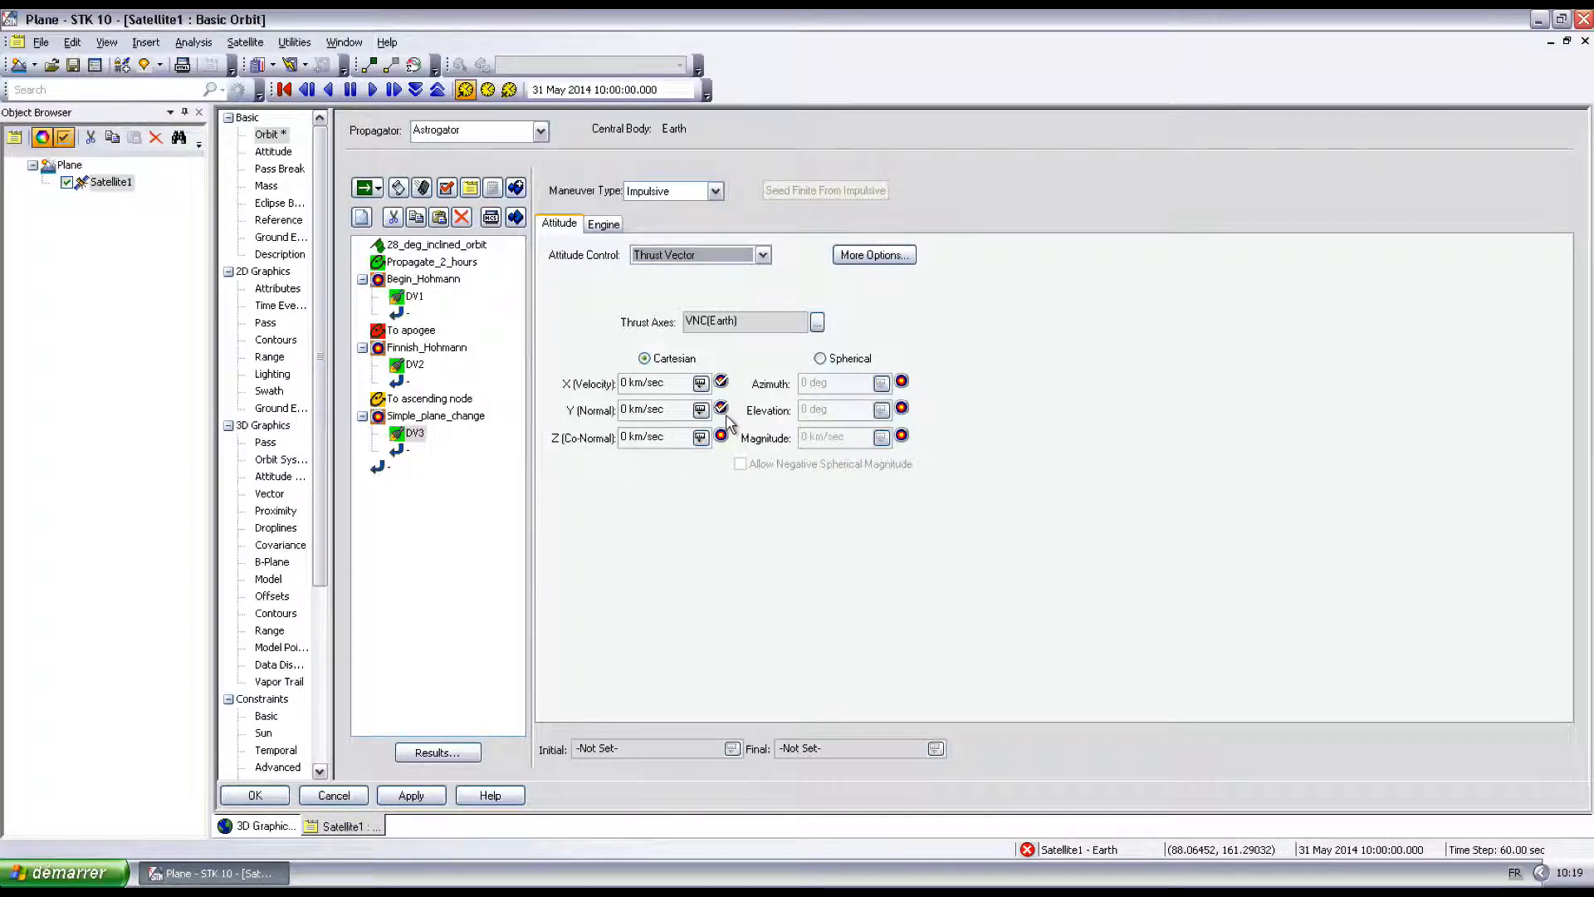
# Add the Keplerian elements Inclination and Eccentricity as results of the DV3 maneuver.
pyautogui.click(461, 756)
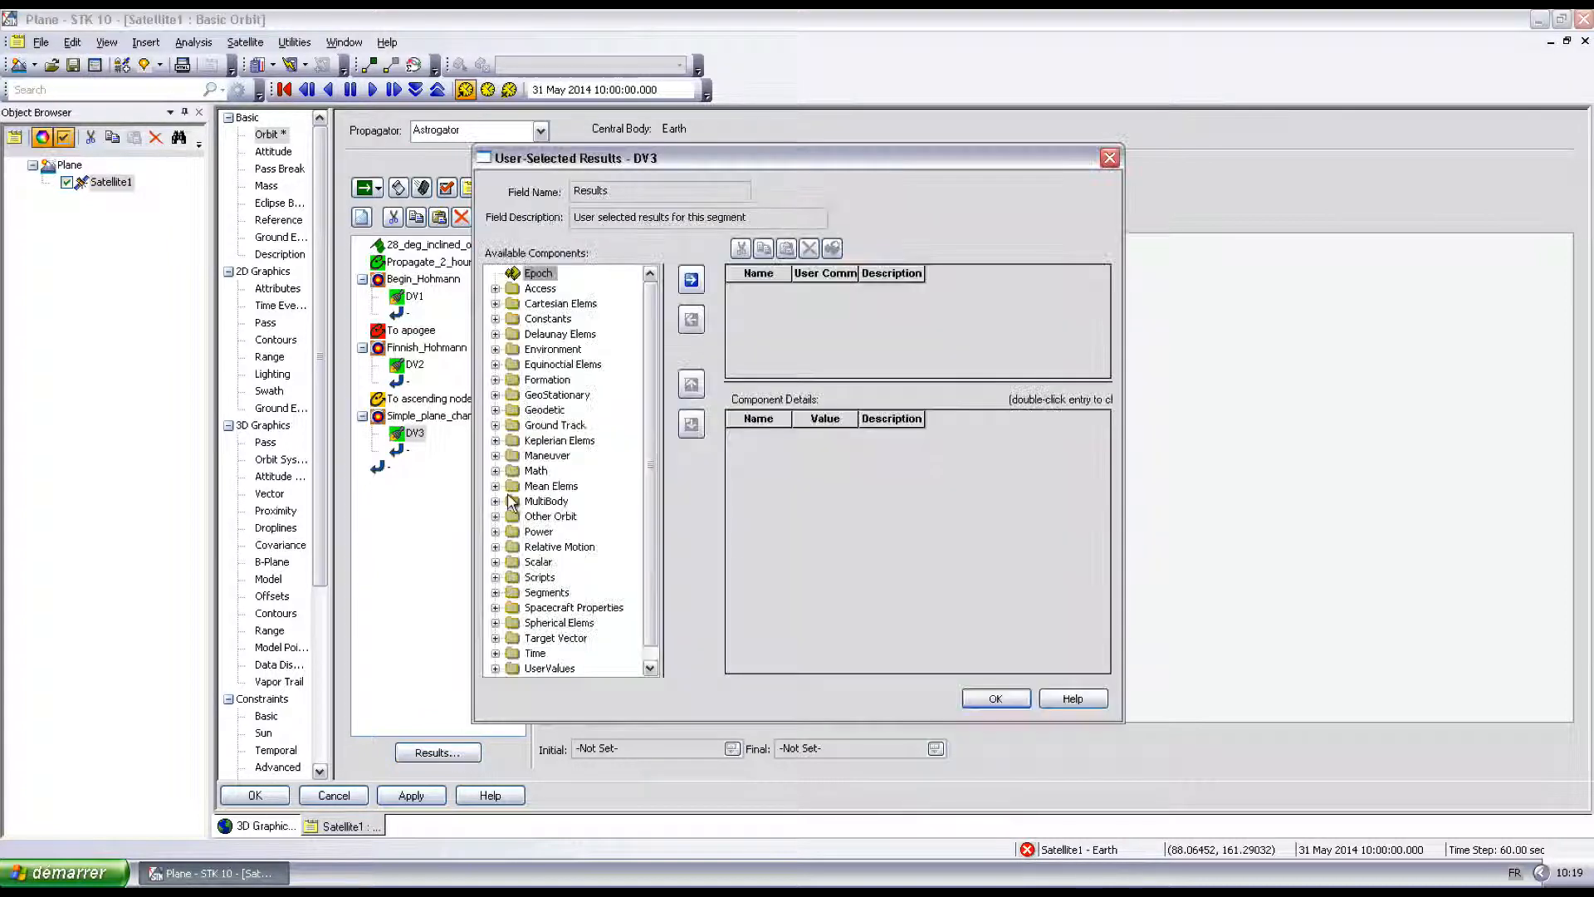
pyautogui.click(496, 440)
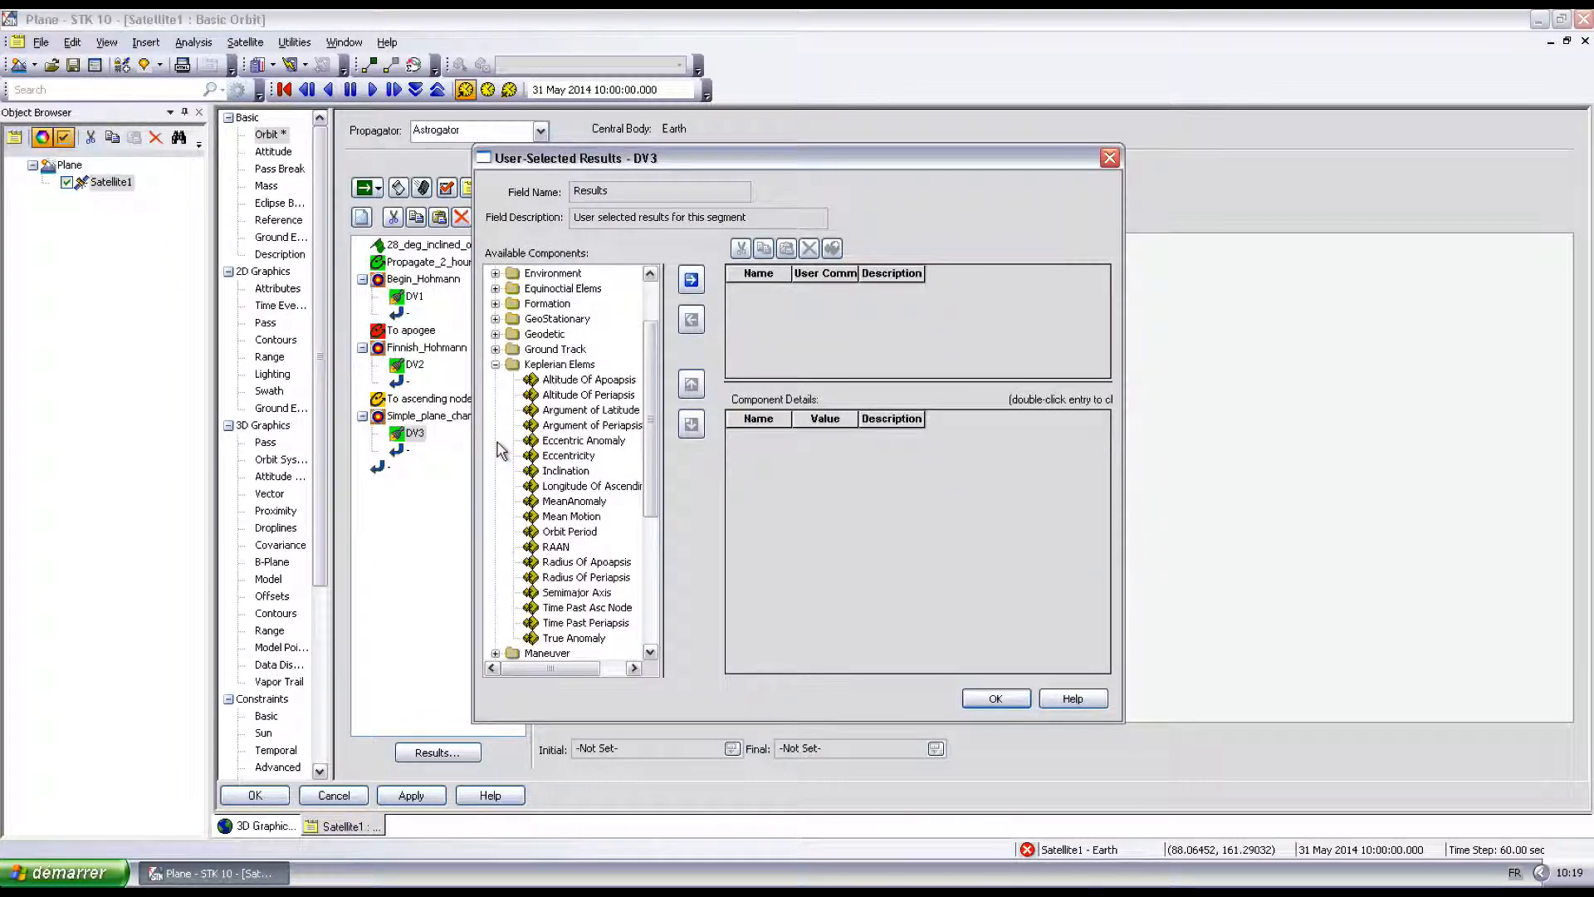
pyautogui.click(558, 471)
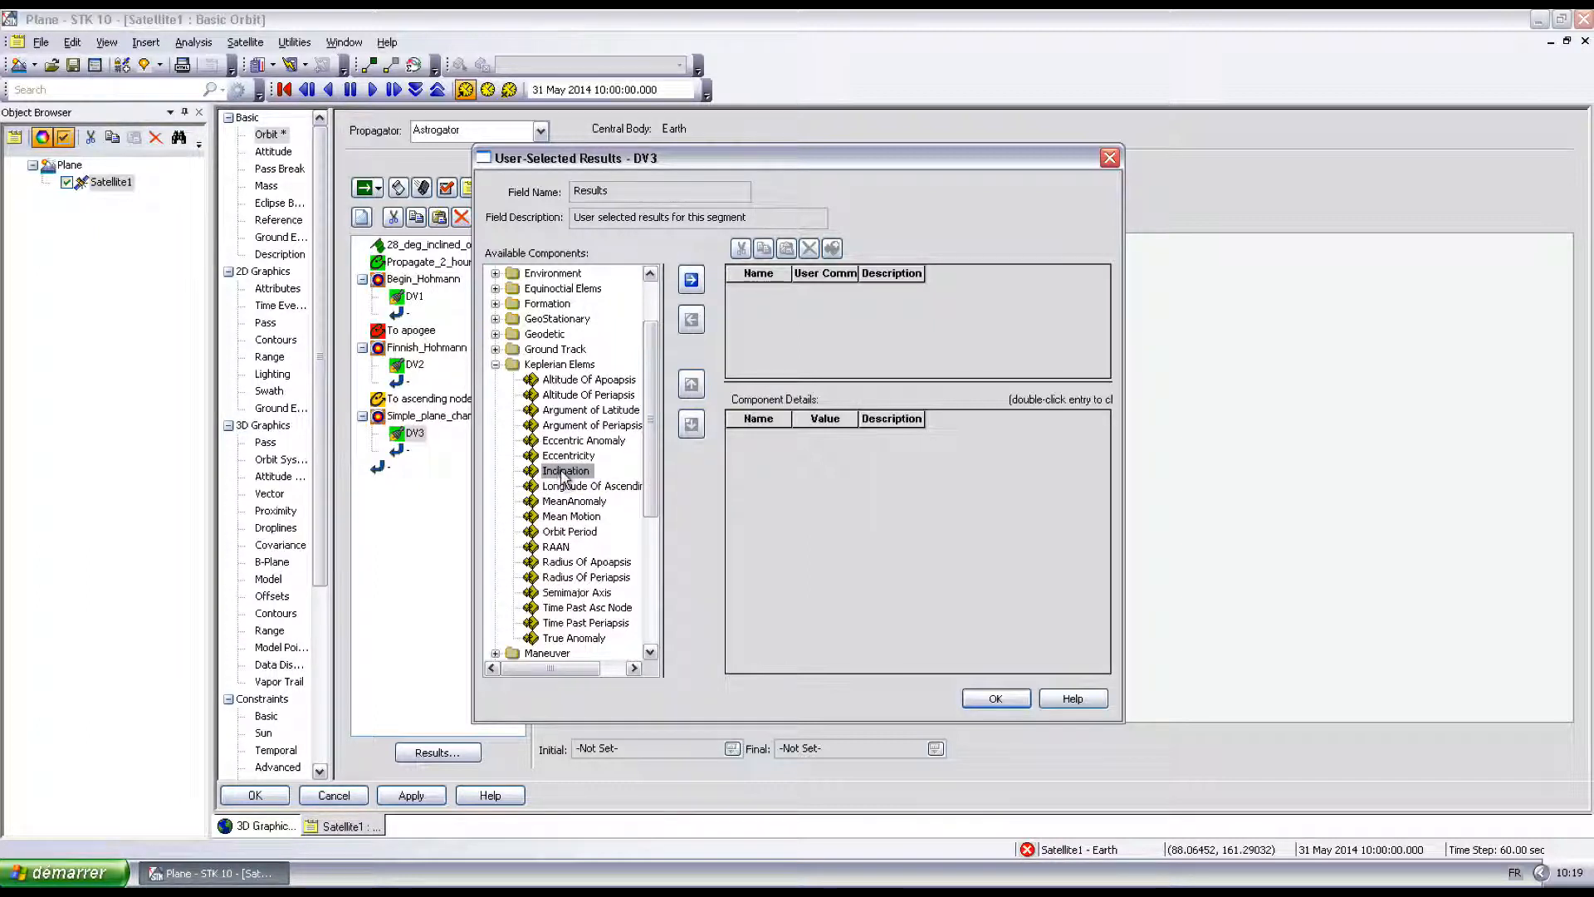
pyautogui.click(690, 280)
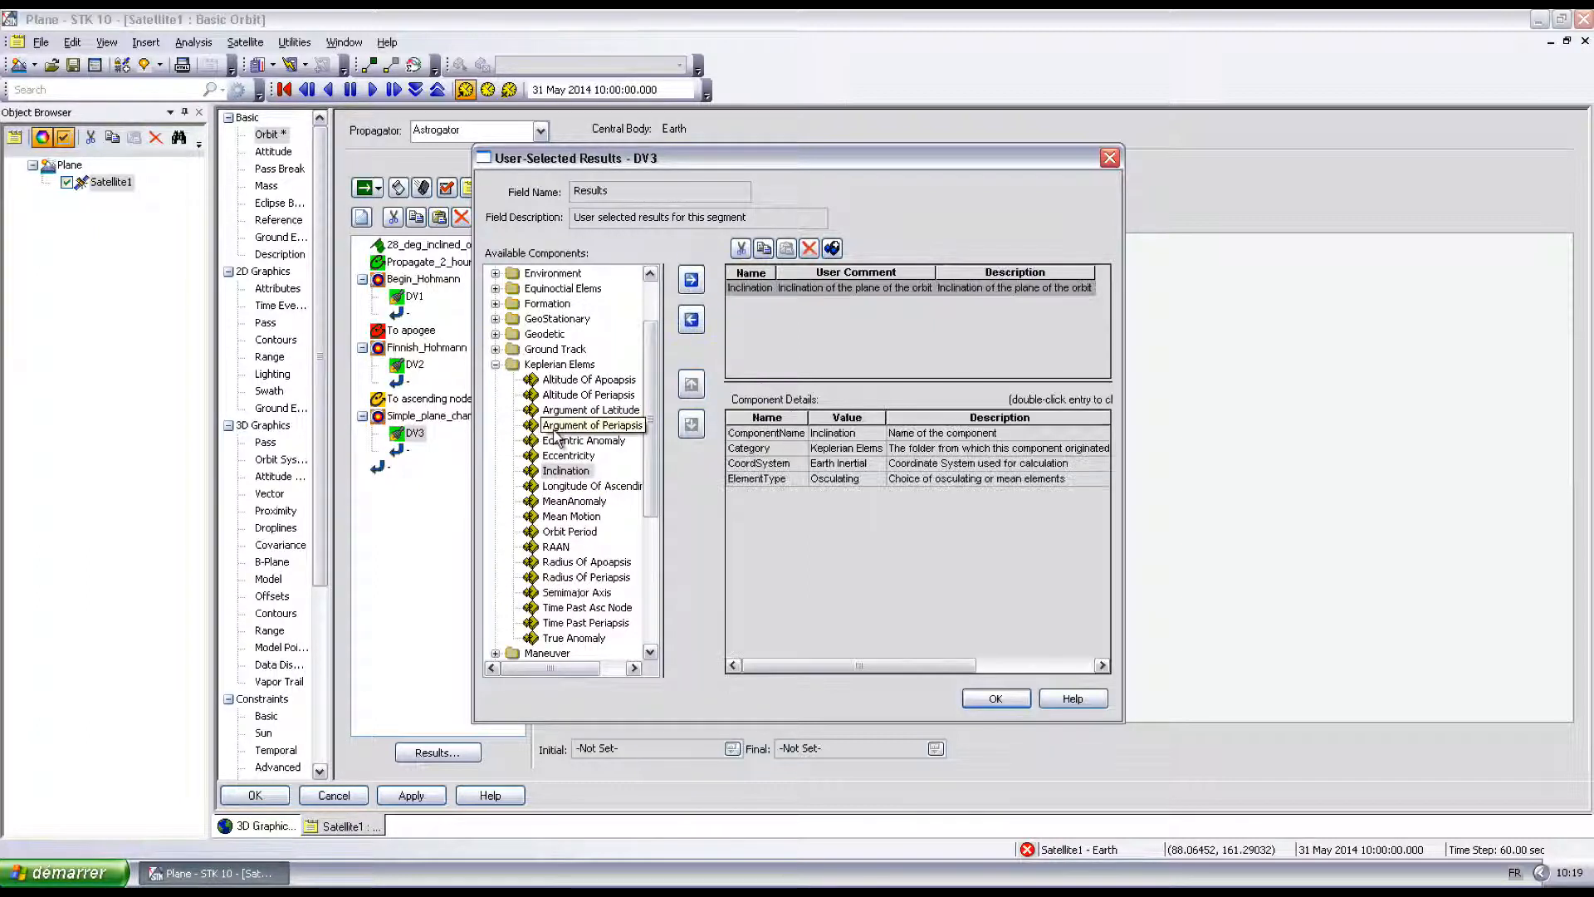
pyautogui.click(568, 456)
pyautogui.click(692, 281)
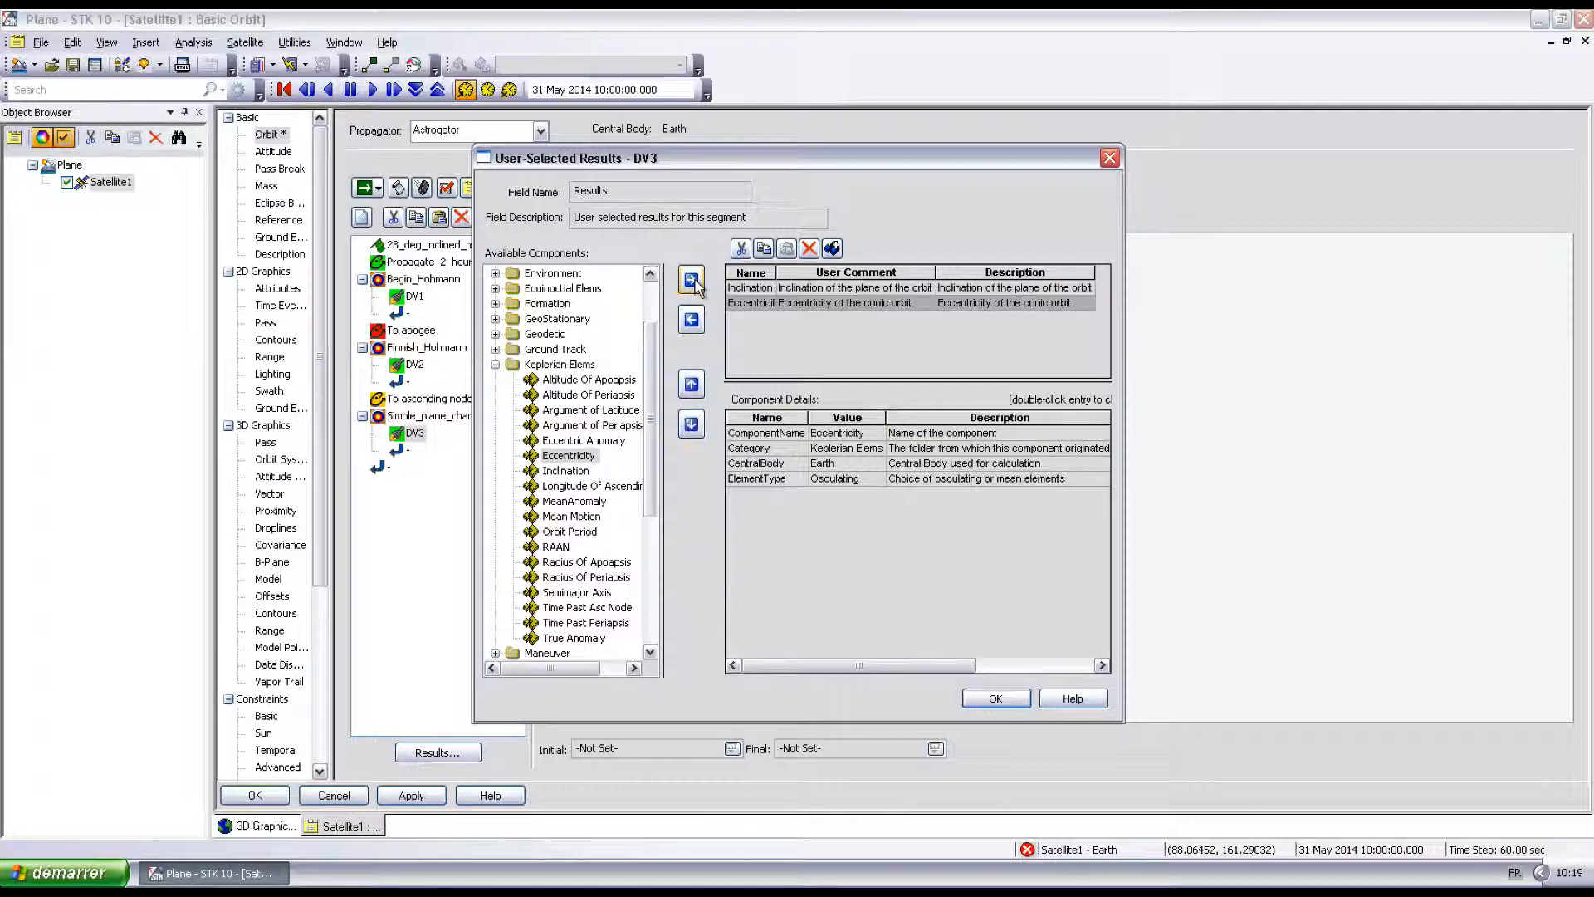
pyautogui.click(995, 698)
# In Simple_plane_change's Differential Corrector, enable DV3's Cartesian X and Y control parameters and the Eccentricity and Inclination equality constraints.
pyautogui.click(446, 417)
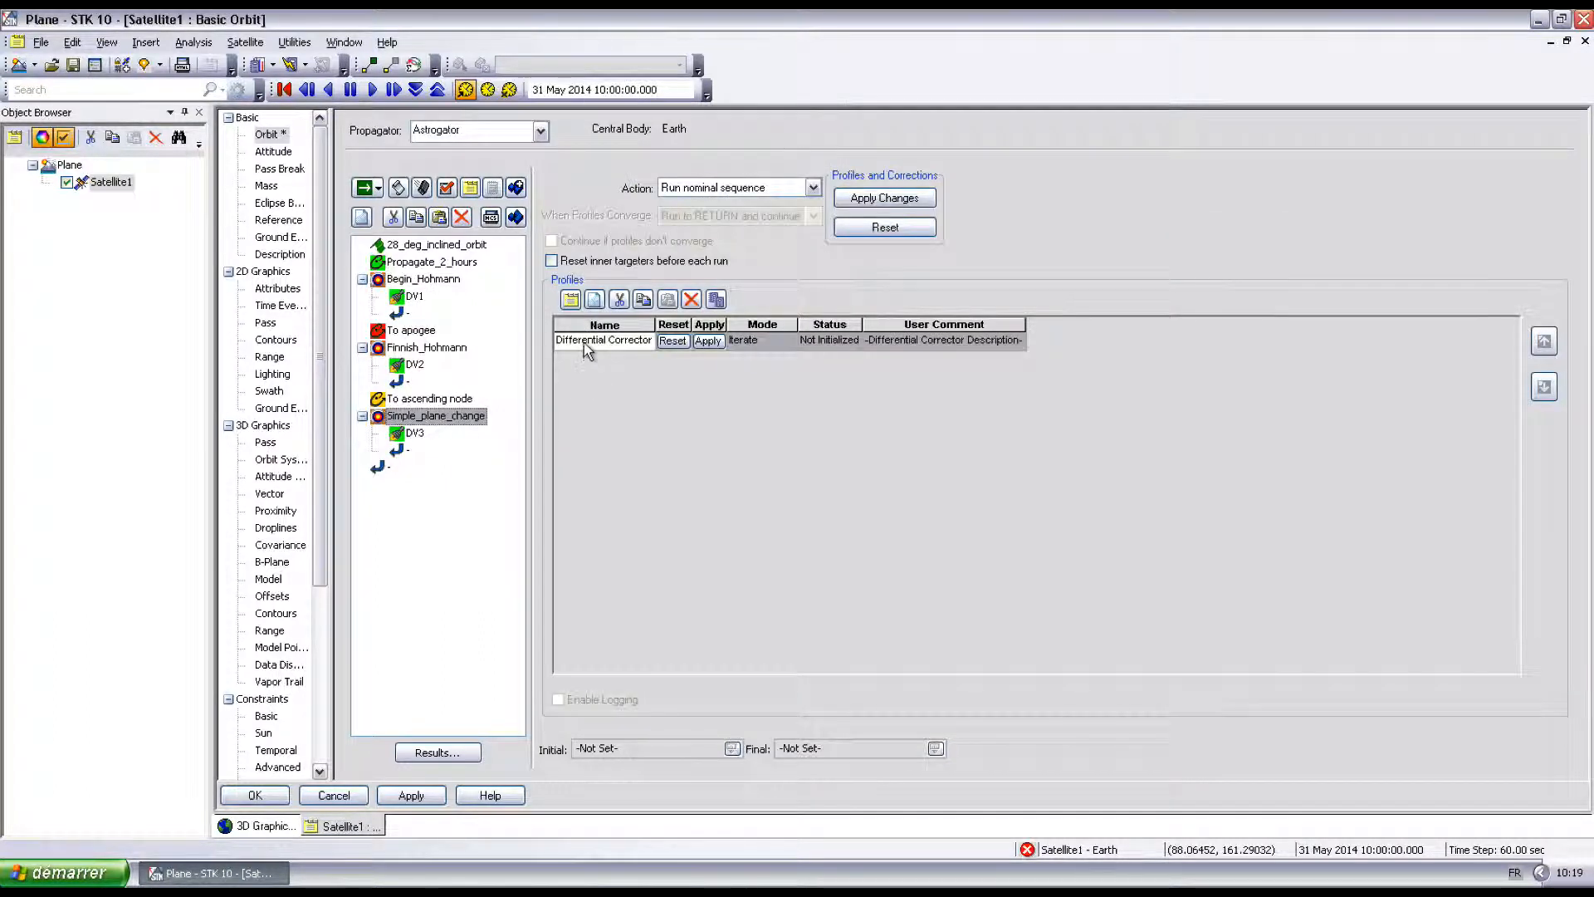
pyautogui.click(586, 349)
pyautogui.click(573, 300)
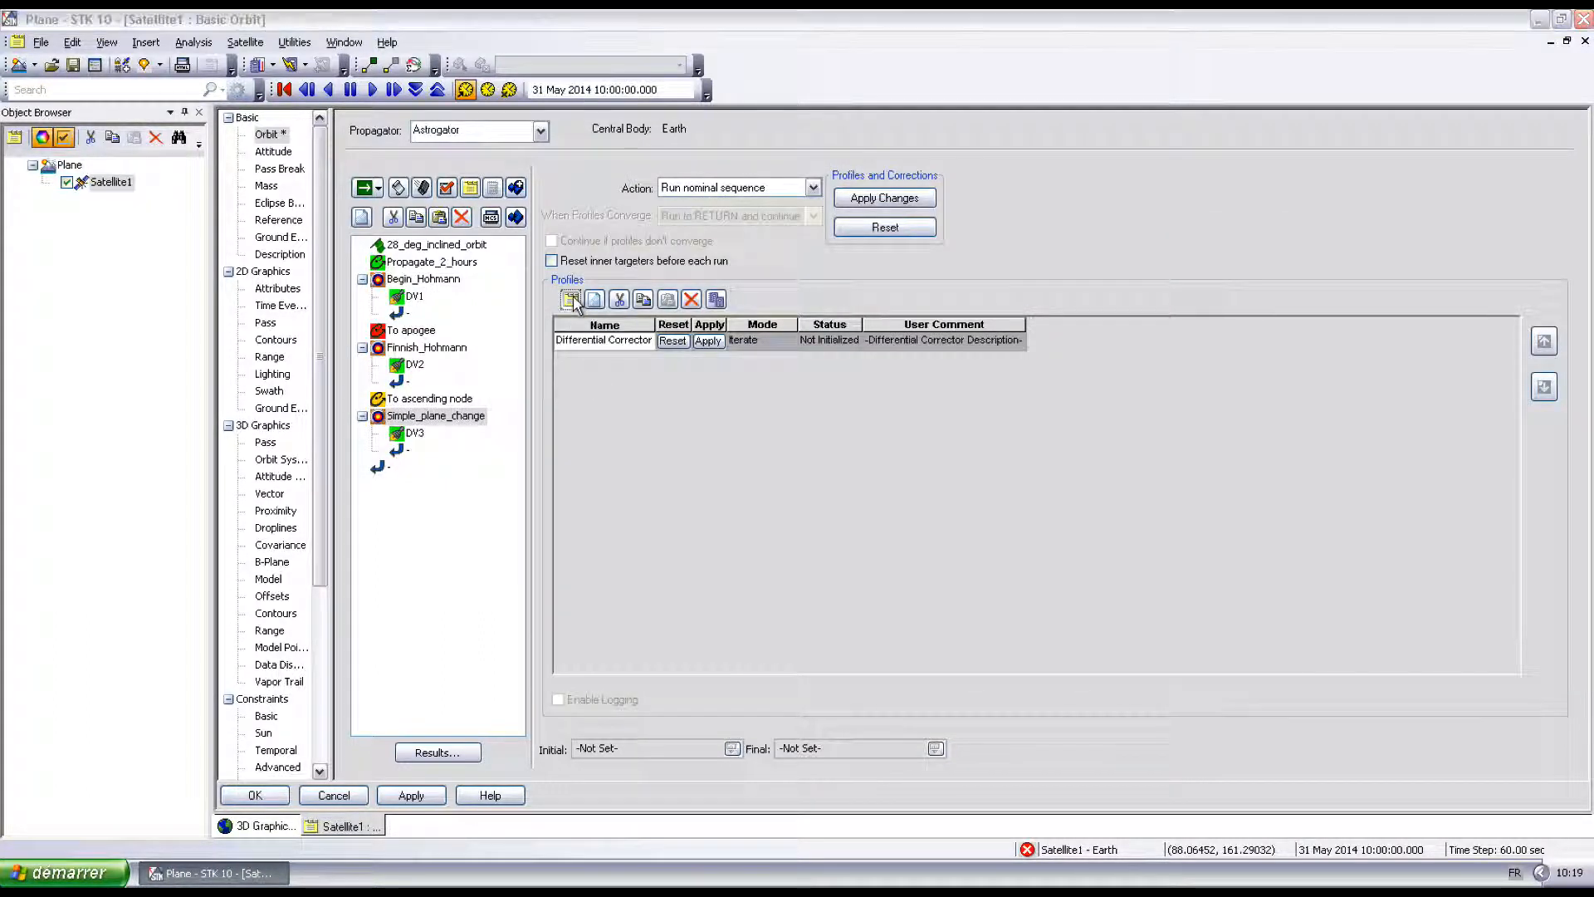
pyautogui.click(416, 283)
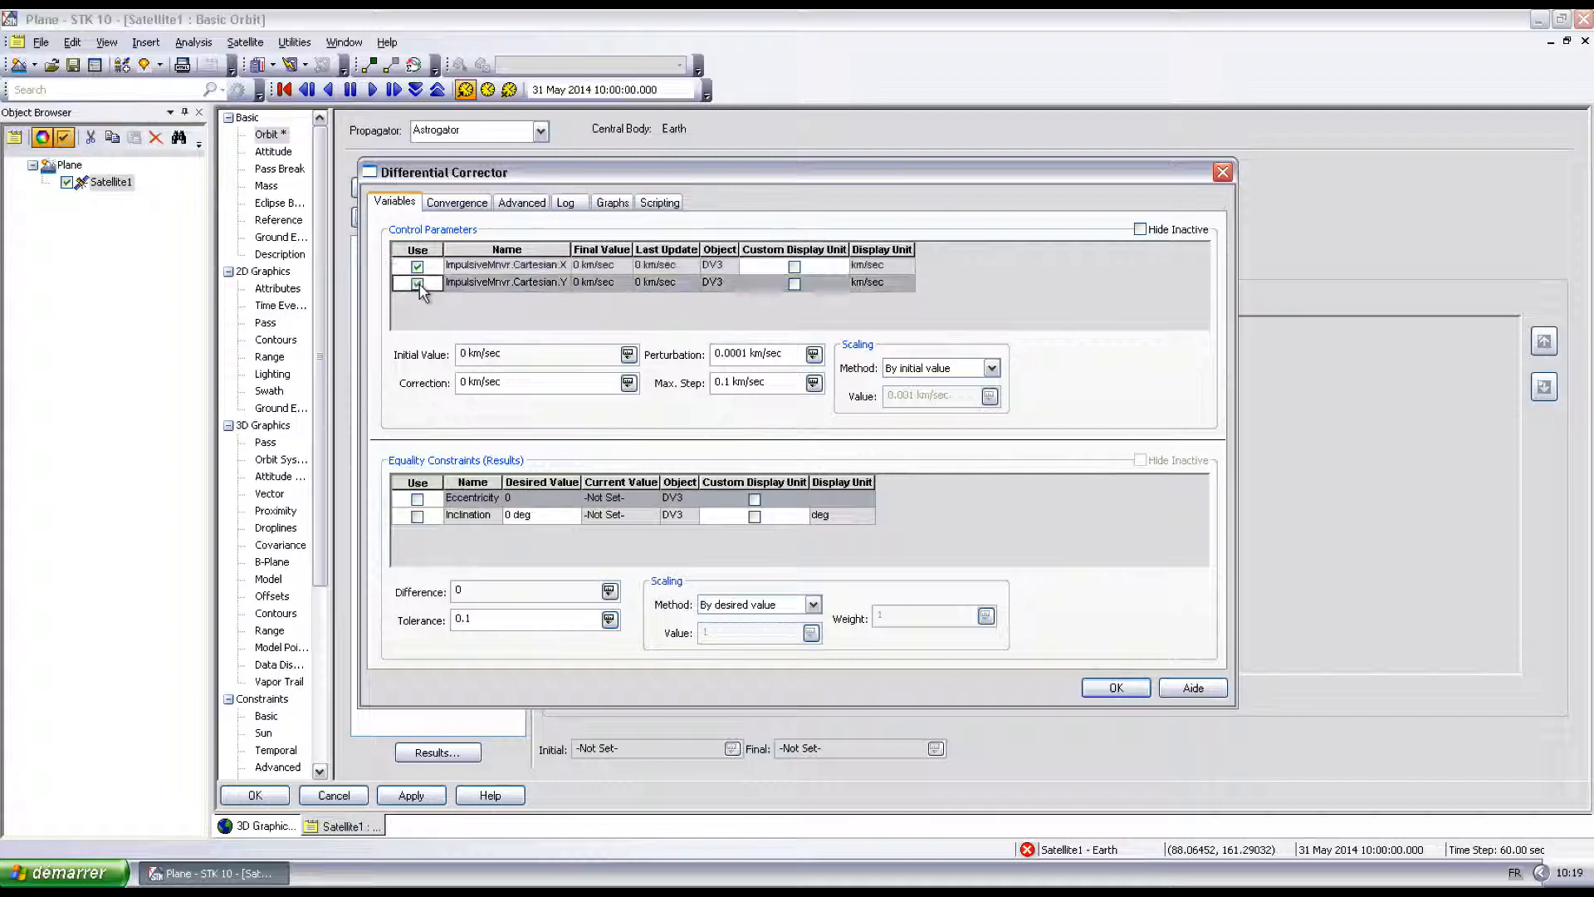
pyautogui.click(418, 500)
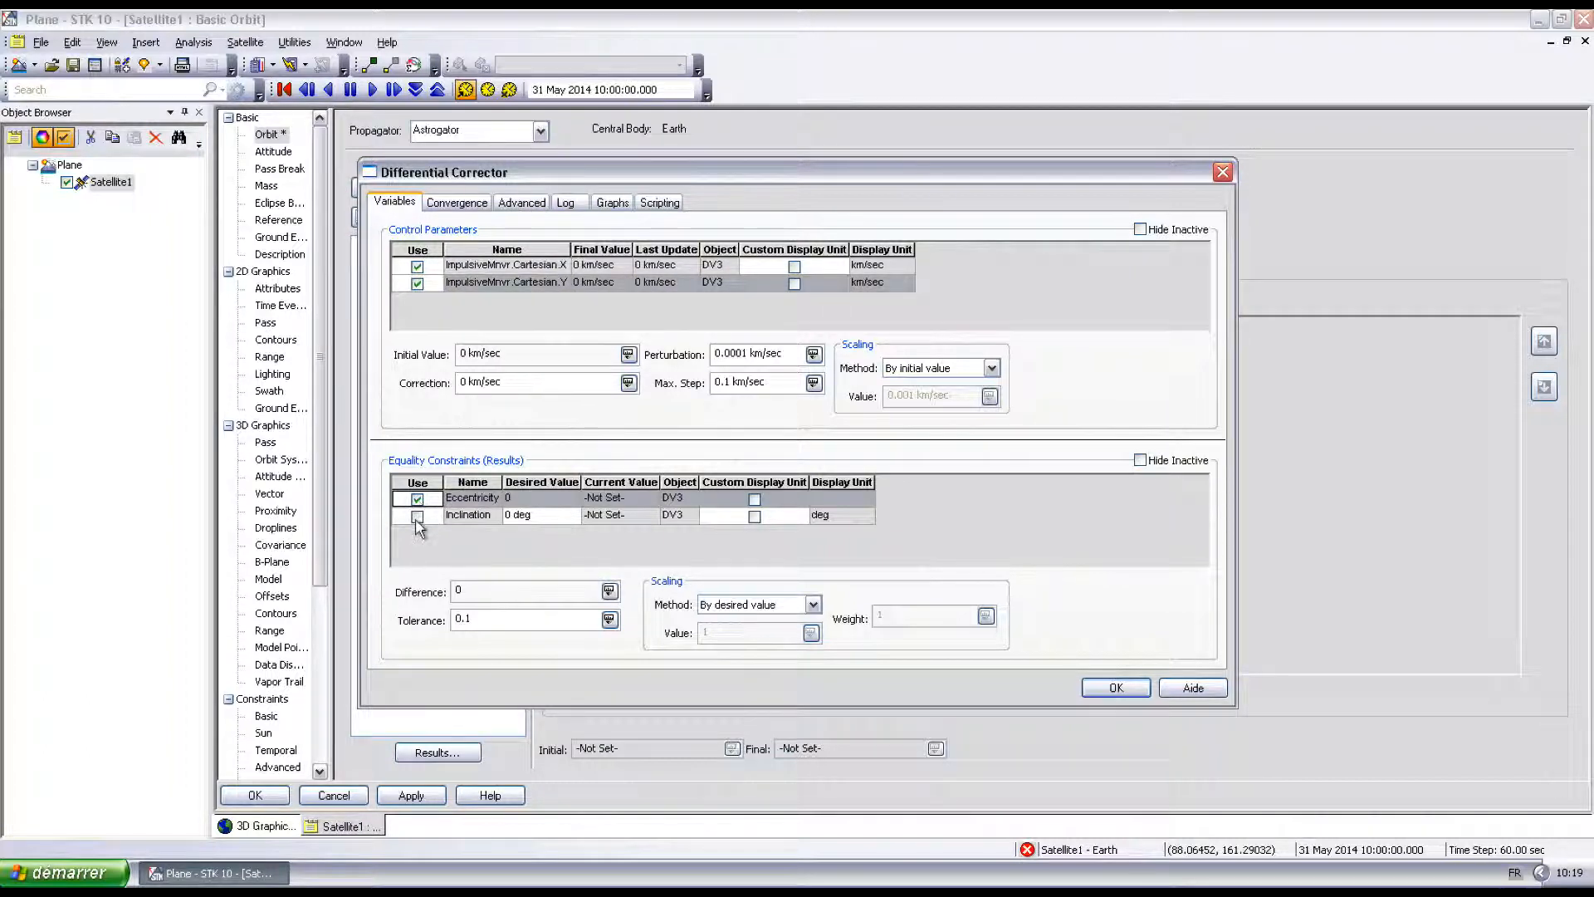
pyautogui.click(417, 516)
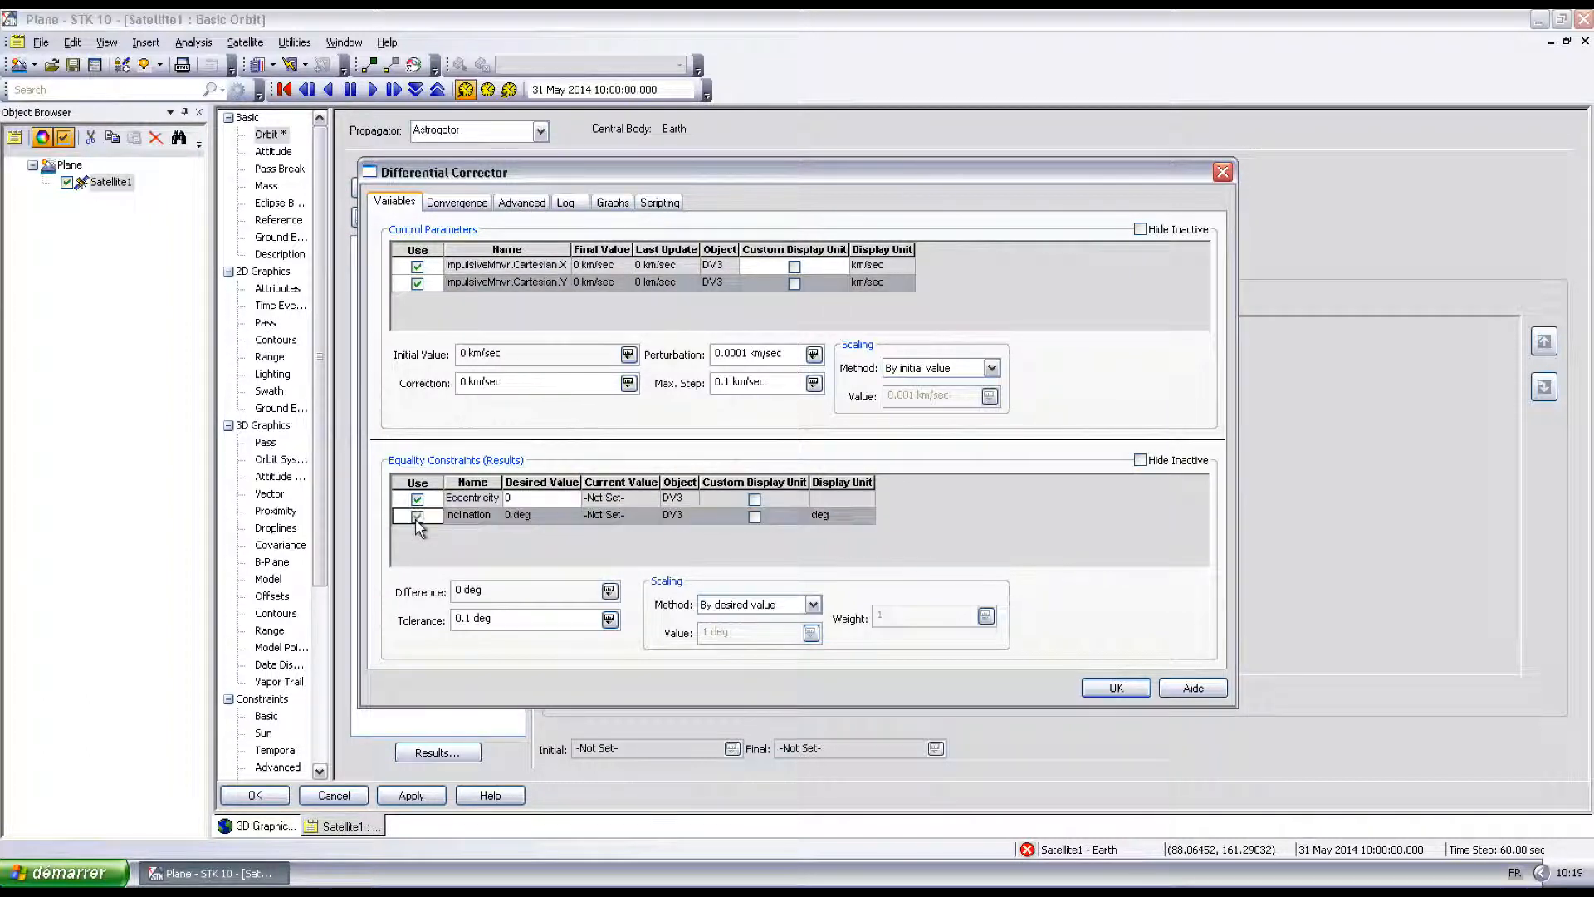
# Set the Eccentricity constraint's tolerance to 0.001 and Simple_plane_change's action to Run active profiles.
pyautogui.click(532, 515)
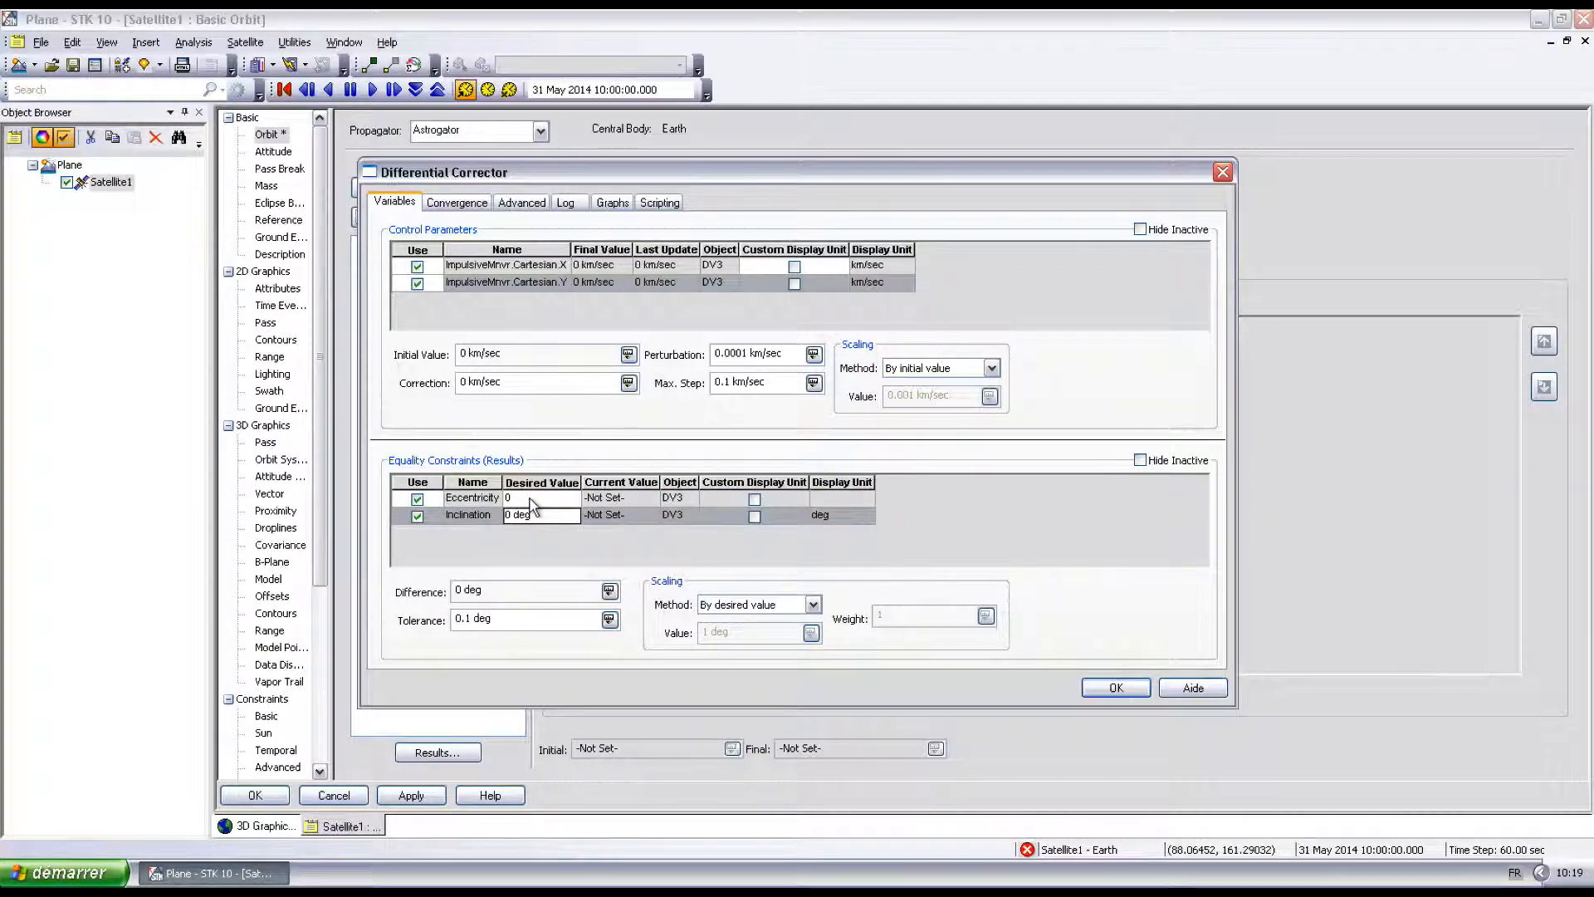
pyautogui.click(531, 498)
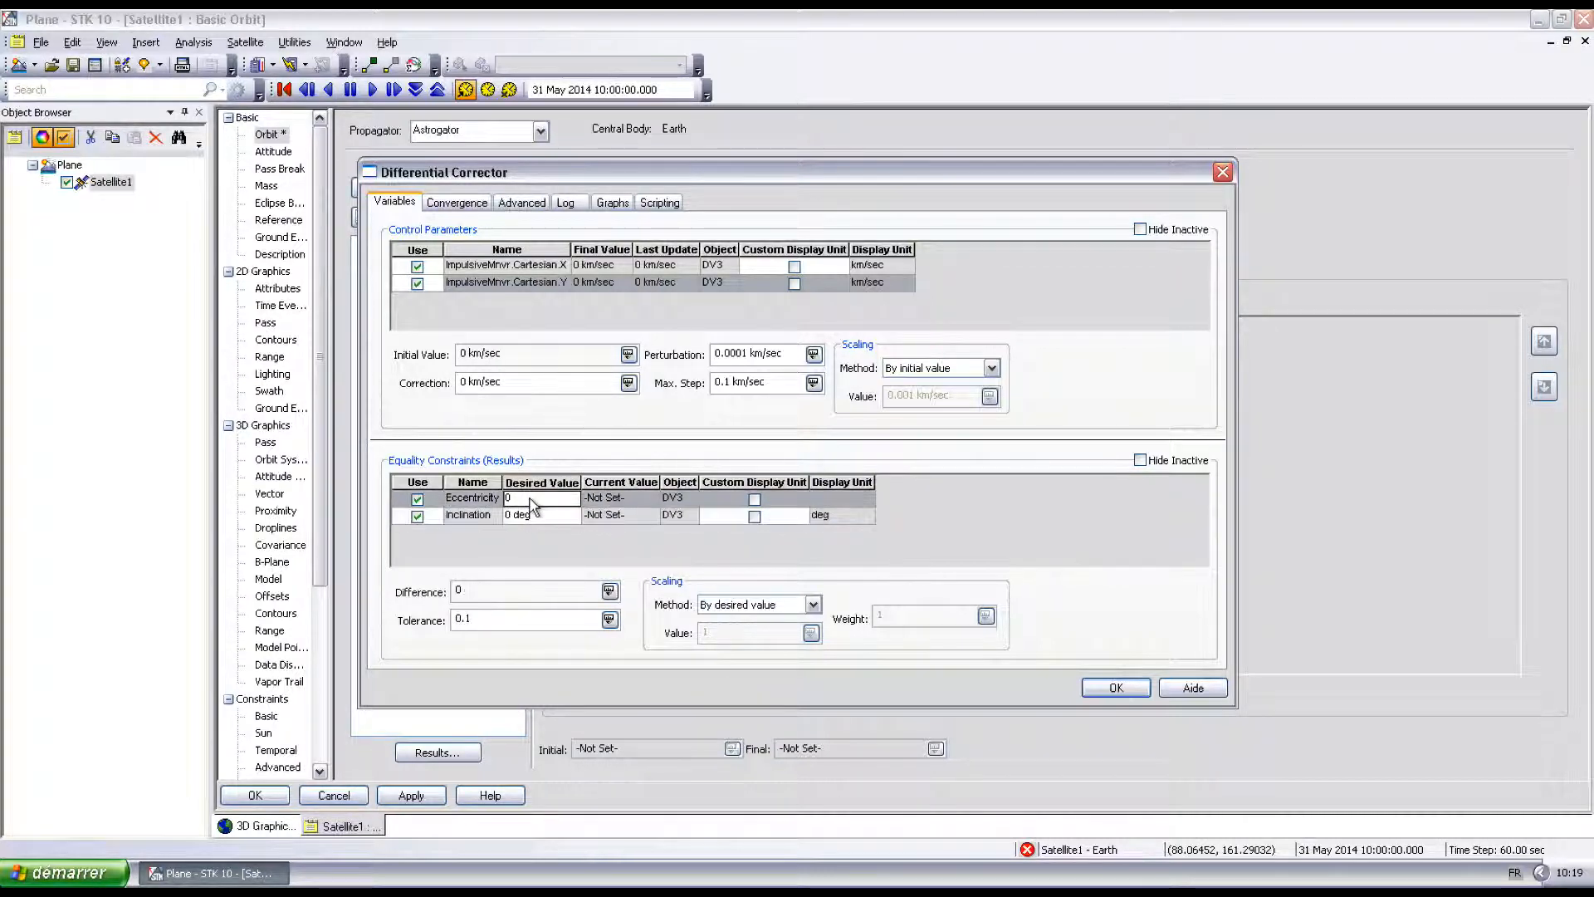
pyautogui.click(463, 621)
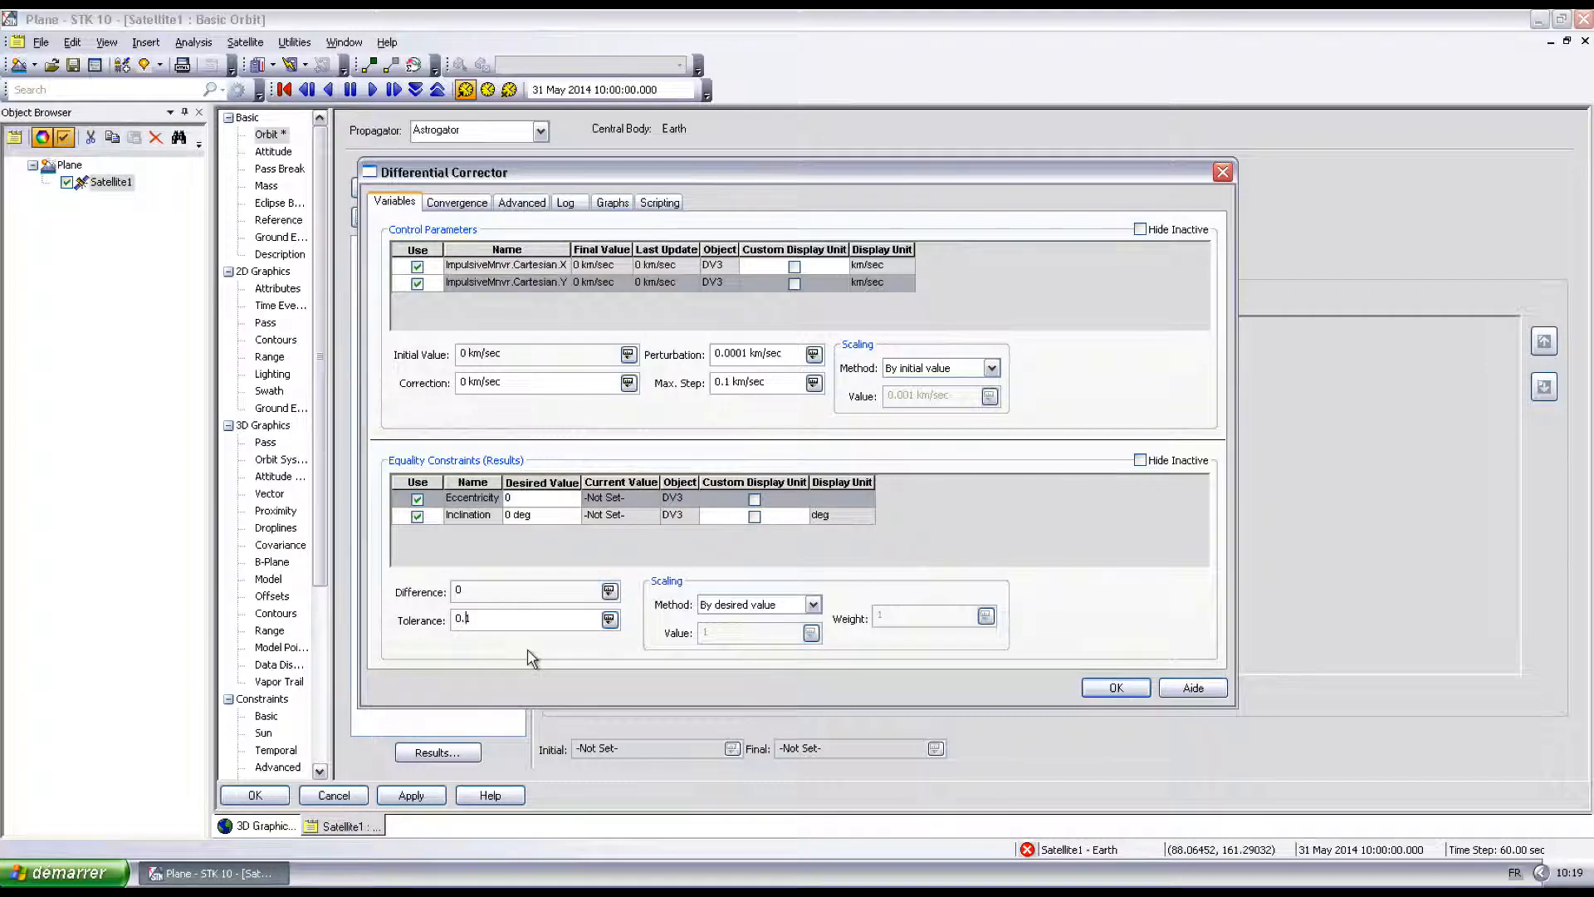
pyautogui.write('00')
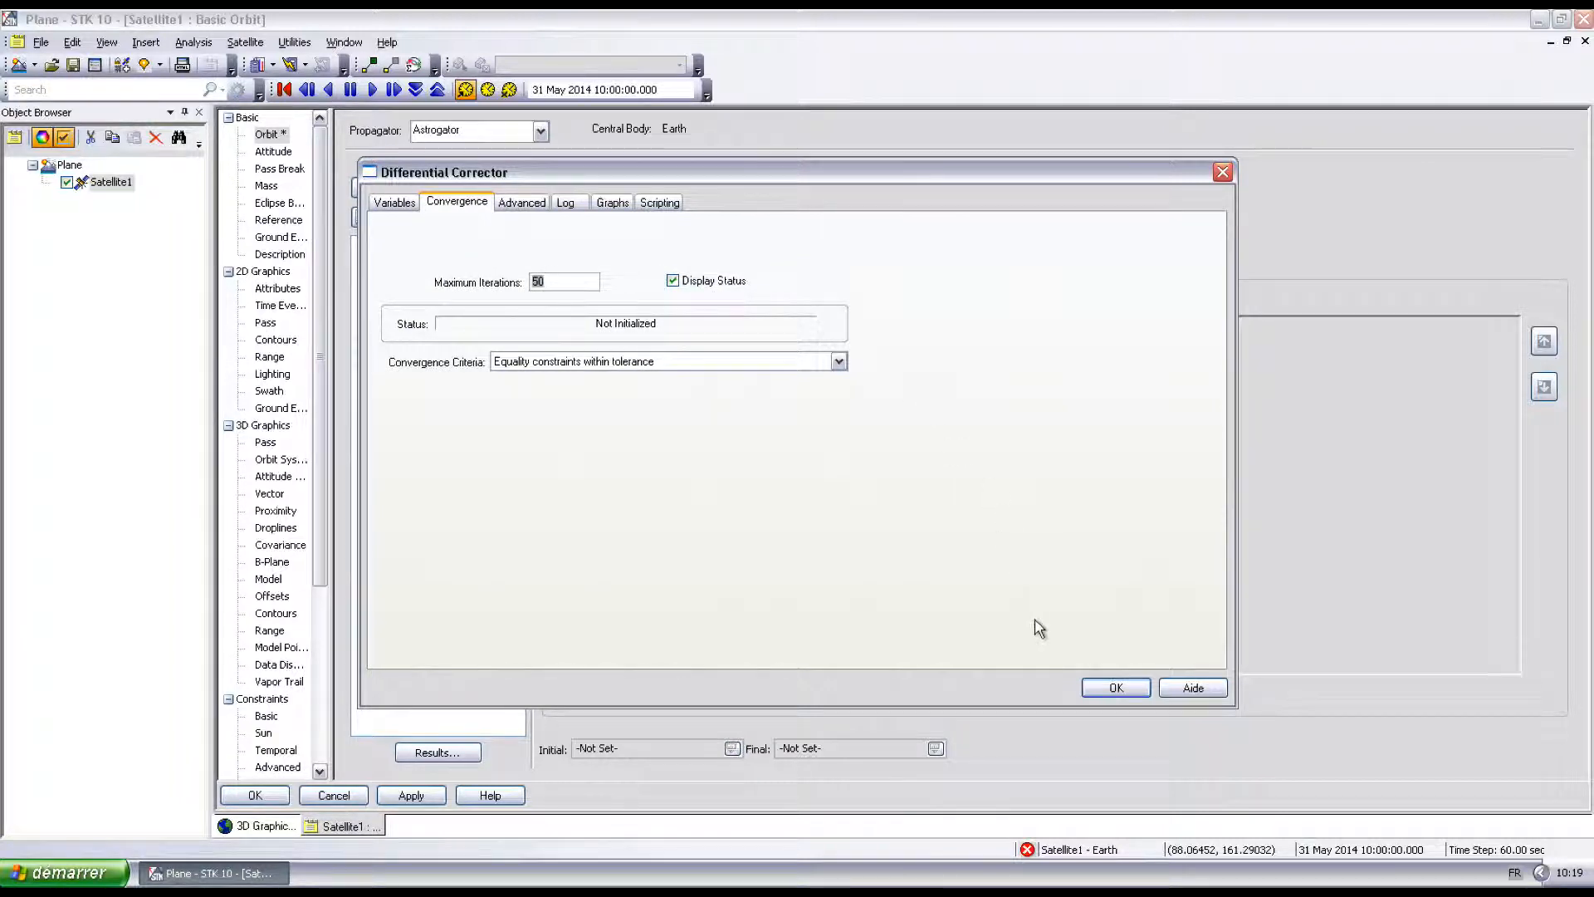
pyautogui.rightClick(1109, 692)
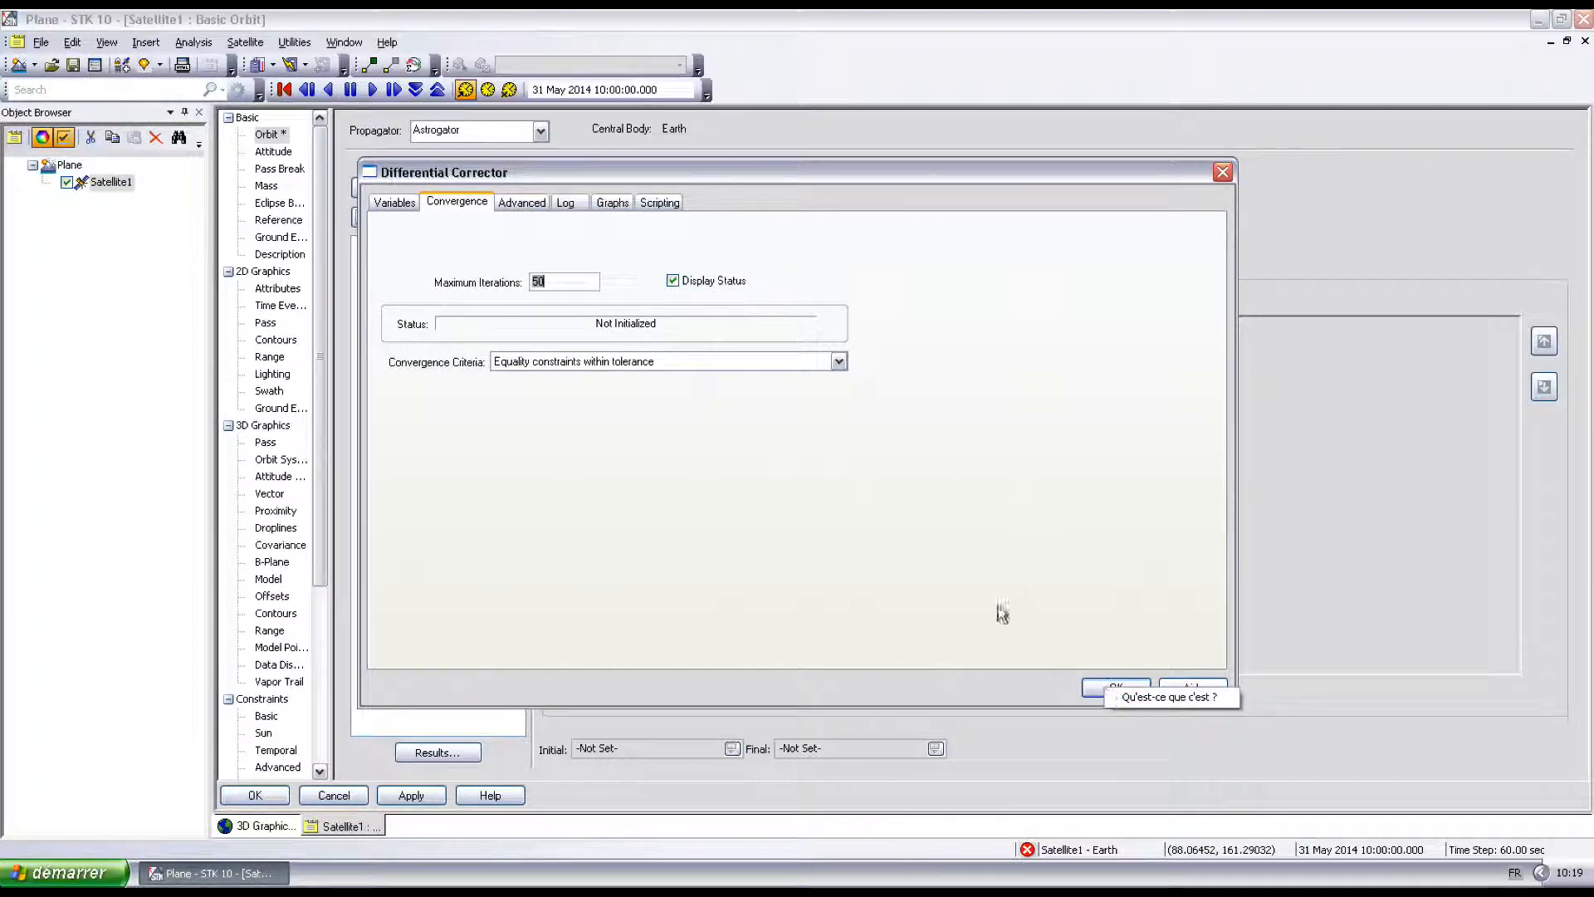
pyautogui.click(1113, 688)
pyautogui.click(1113, 688)
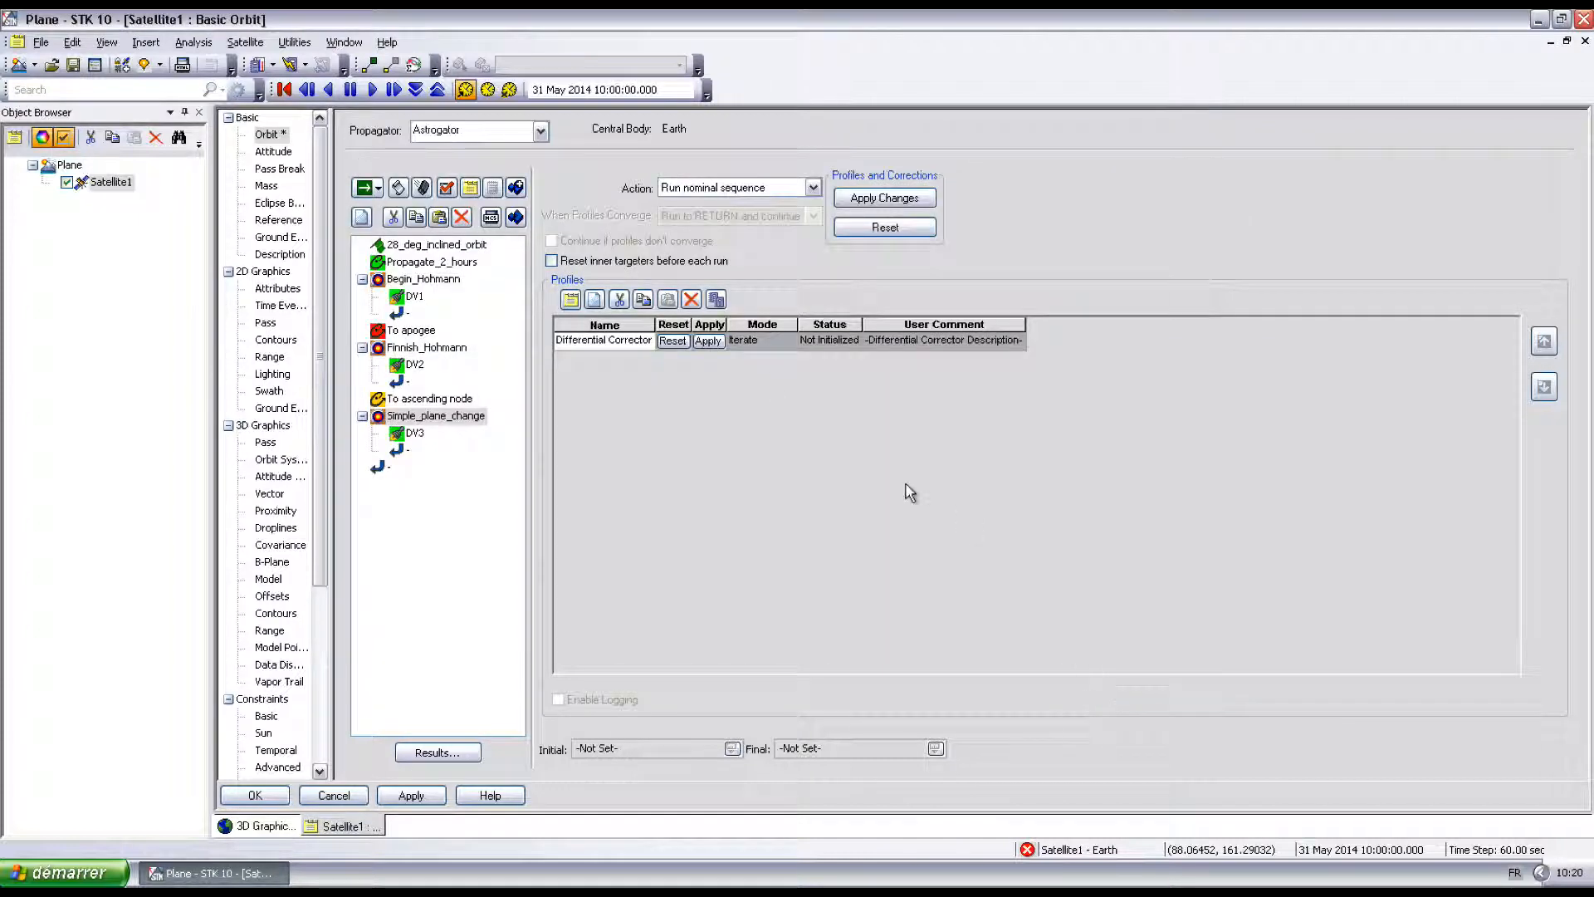
pyautogui.click(814, 190)
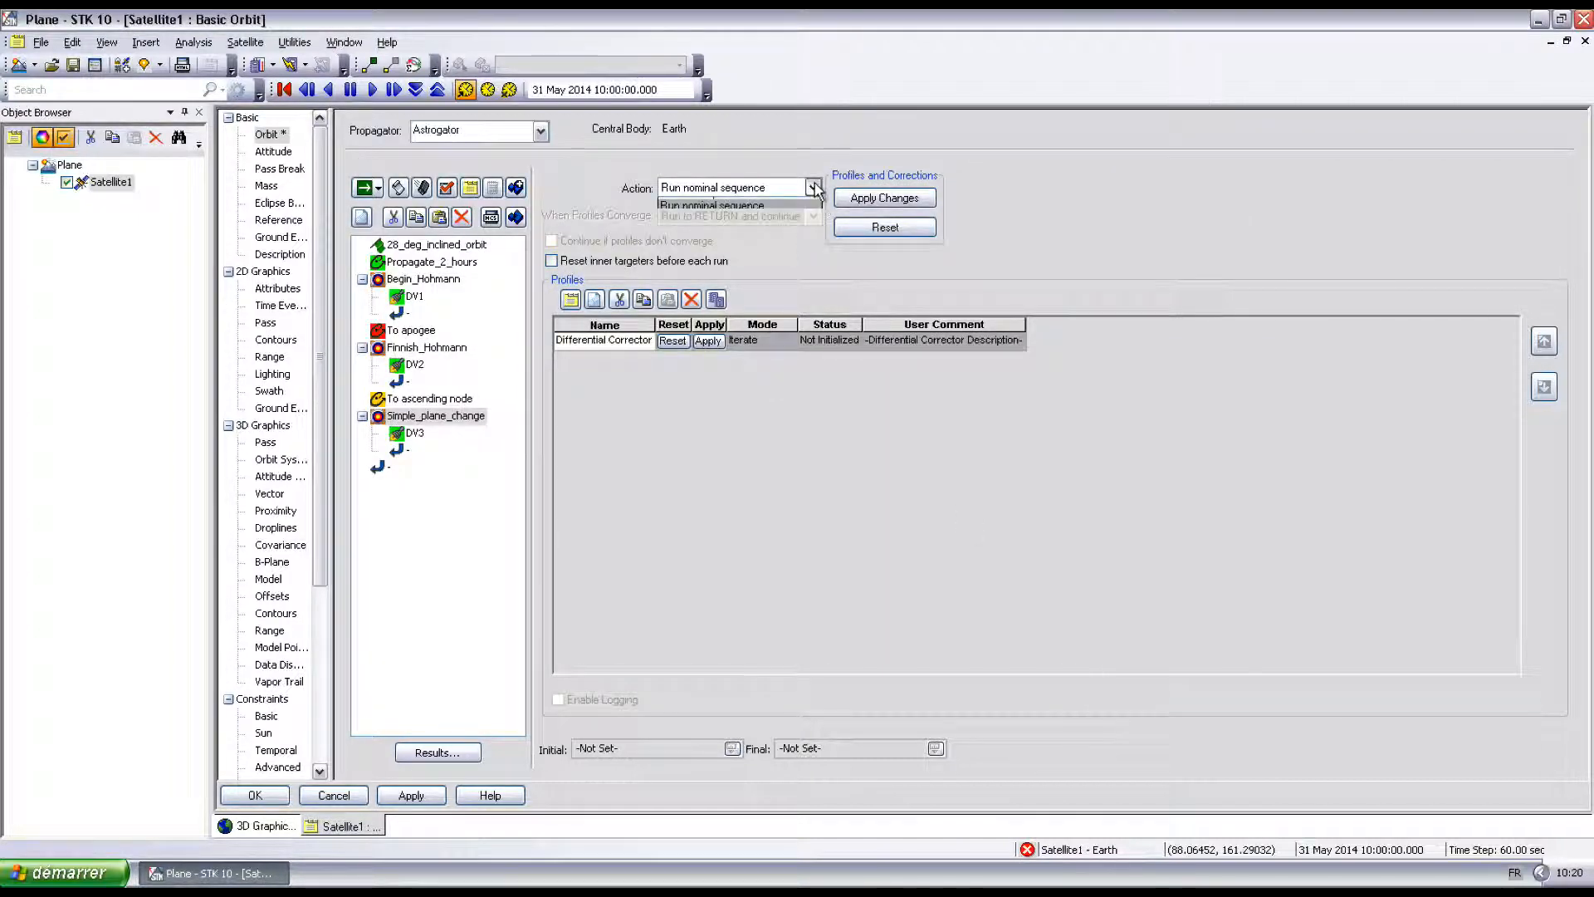
pyautogui.click(742, 210)
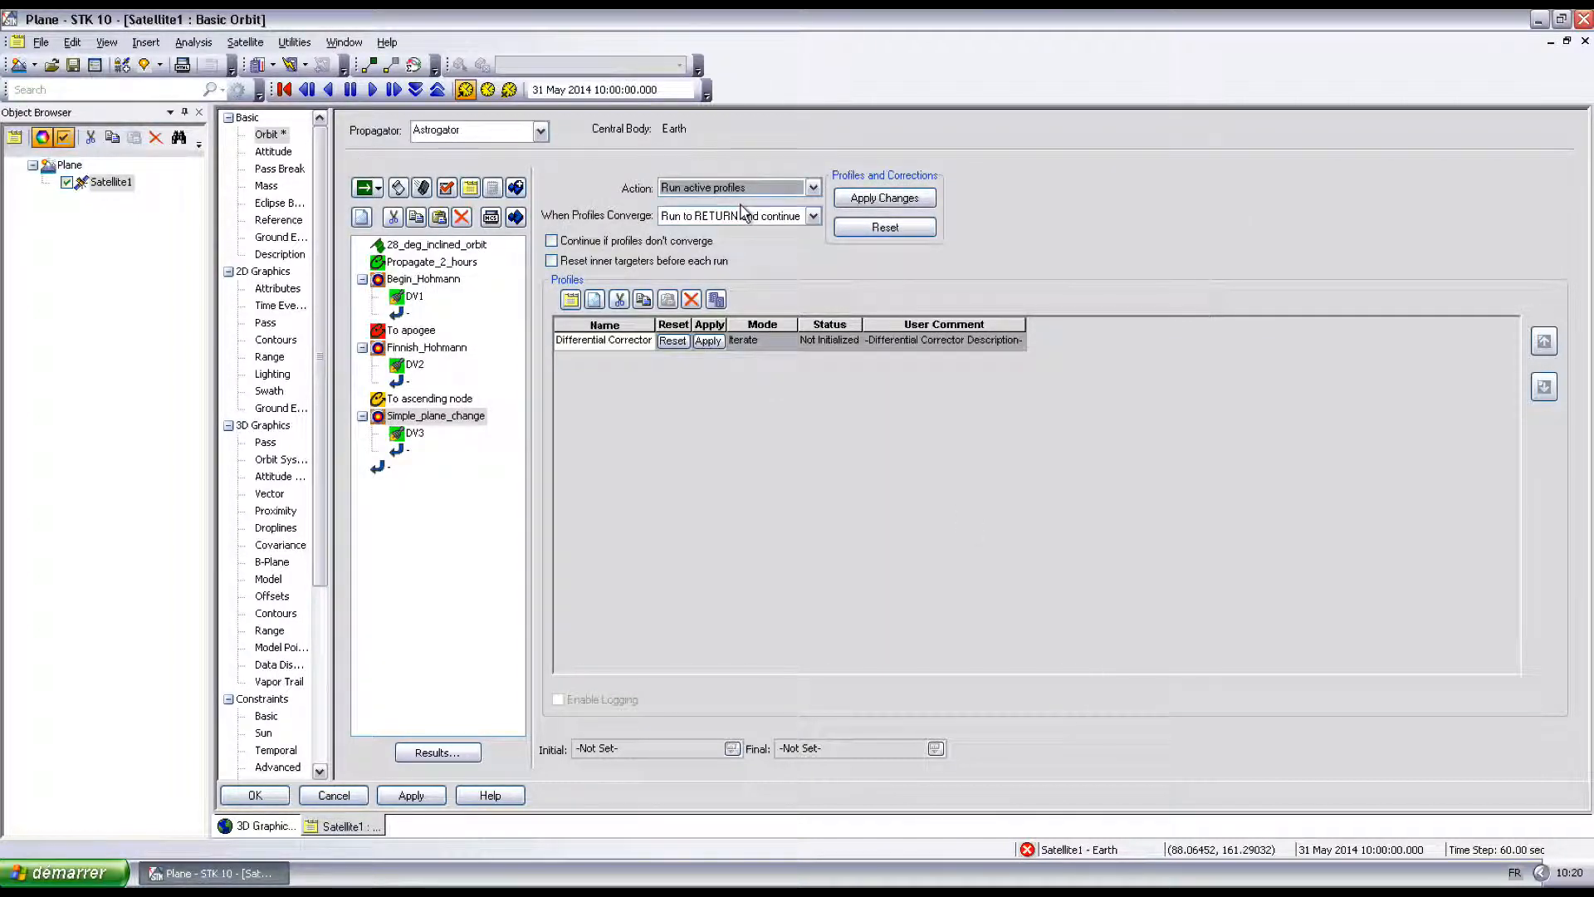
# Insert a Propagate segment at the end of the mission sequence and name it Propagate 36 hours.
pyautogui.click(384, 471)
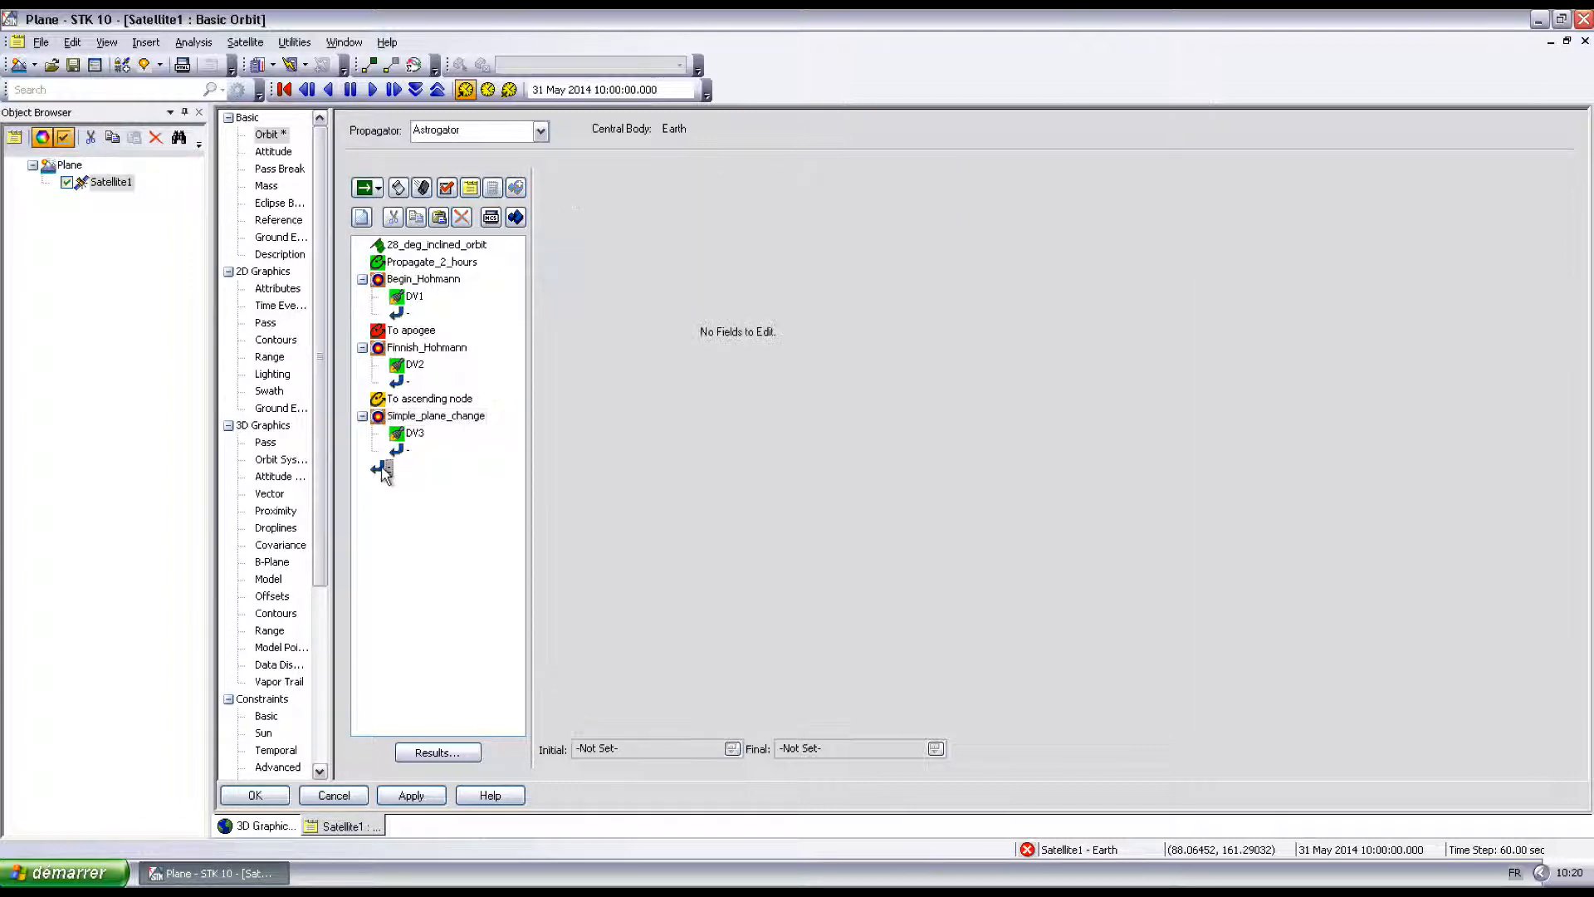
pyautogui.rightClick(384, 470)
pyautogui.click(419, 475)
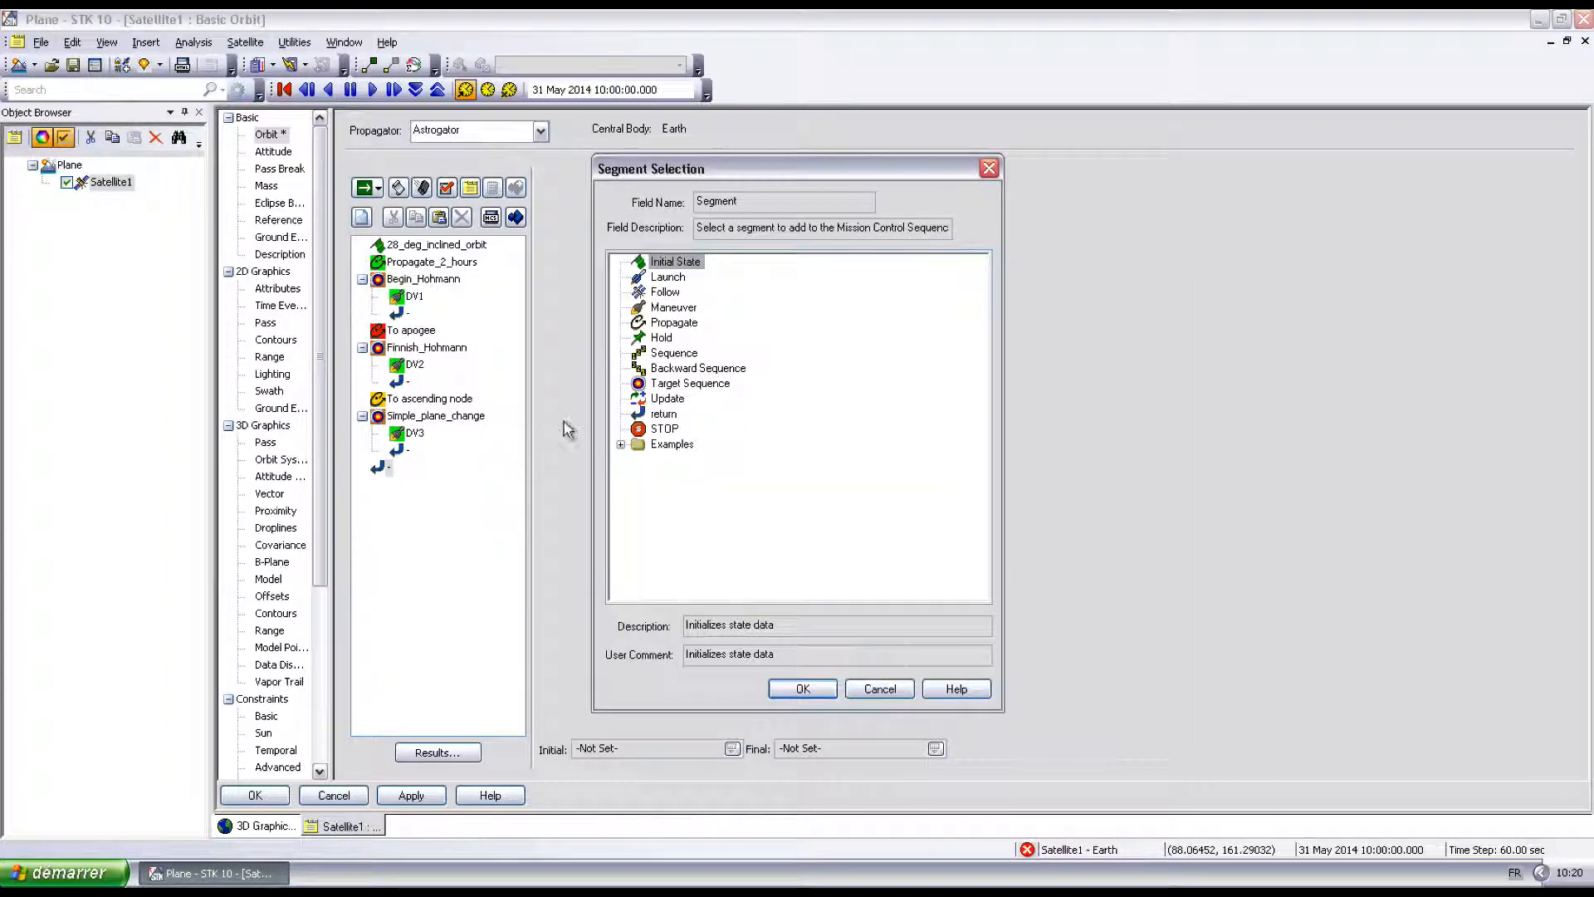
pyautogui.doubleClick(661, 325)
pyautogui.click(426, 468)
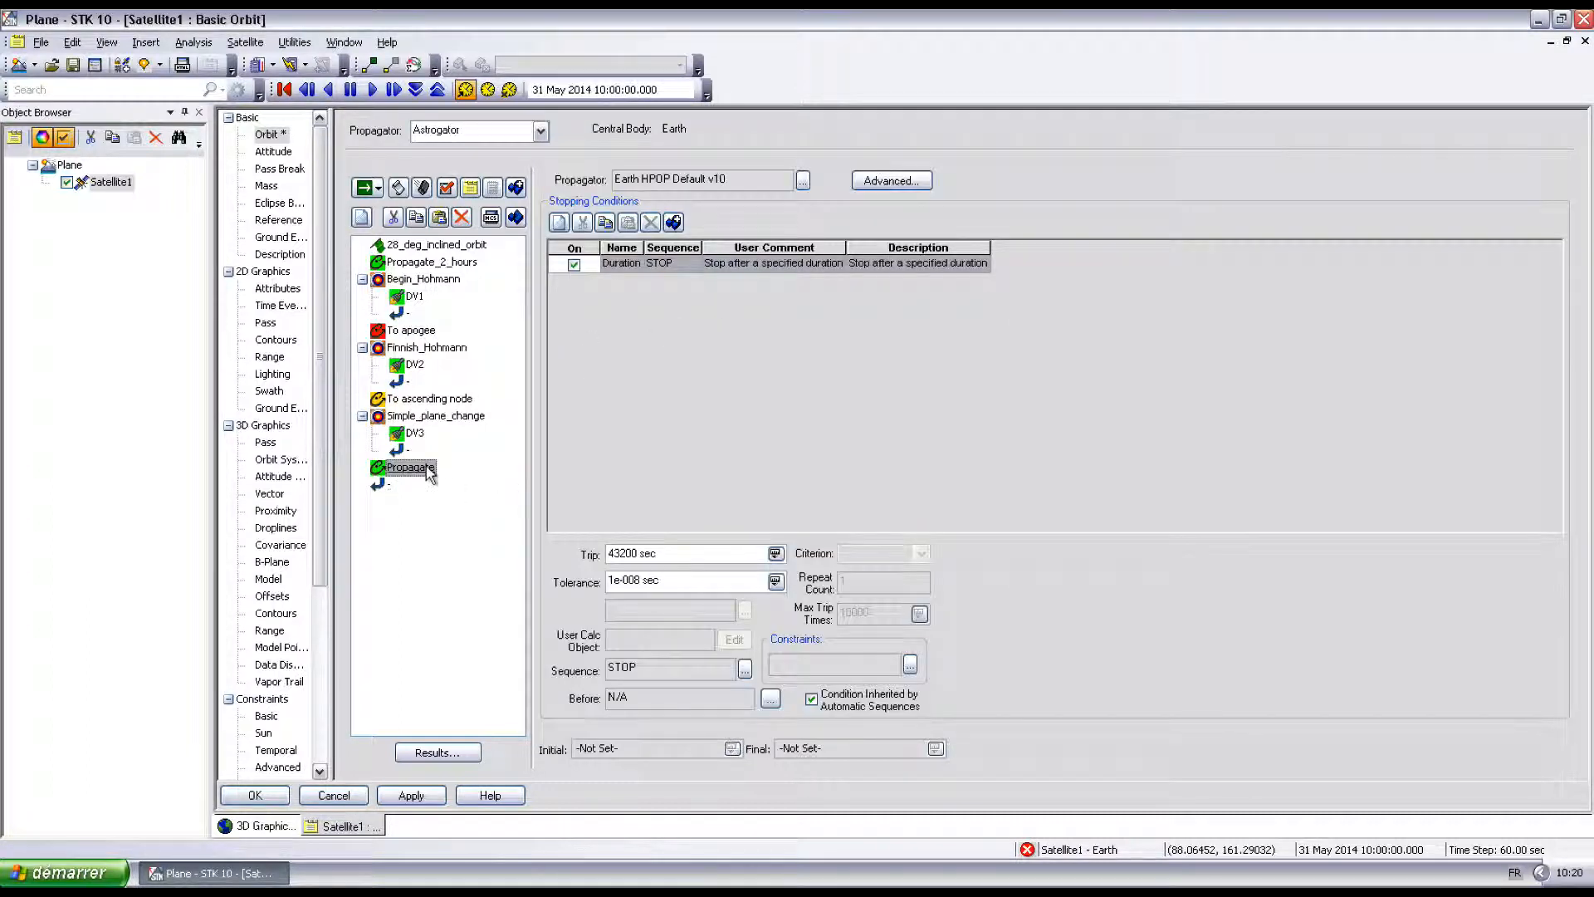
pyautogui.click(443, 467)
pyautogui.write('36 hours')
pyautogui.press('Return')
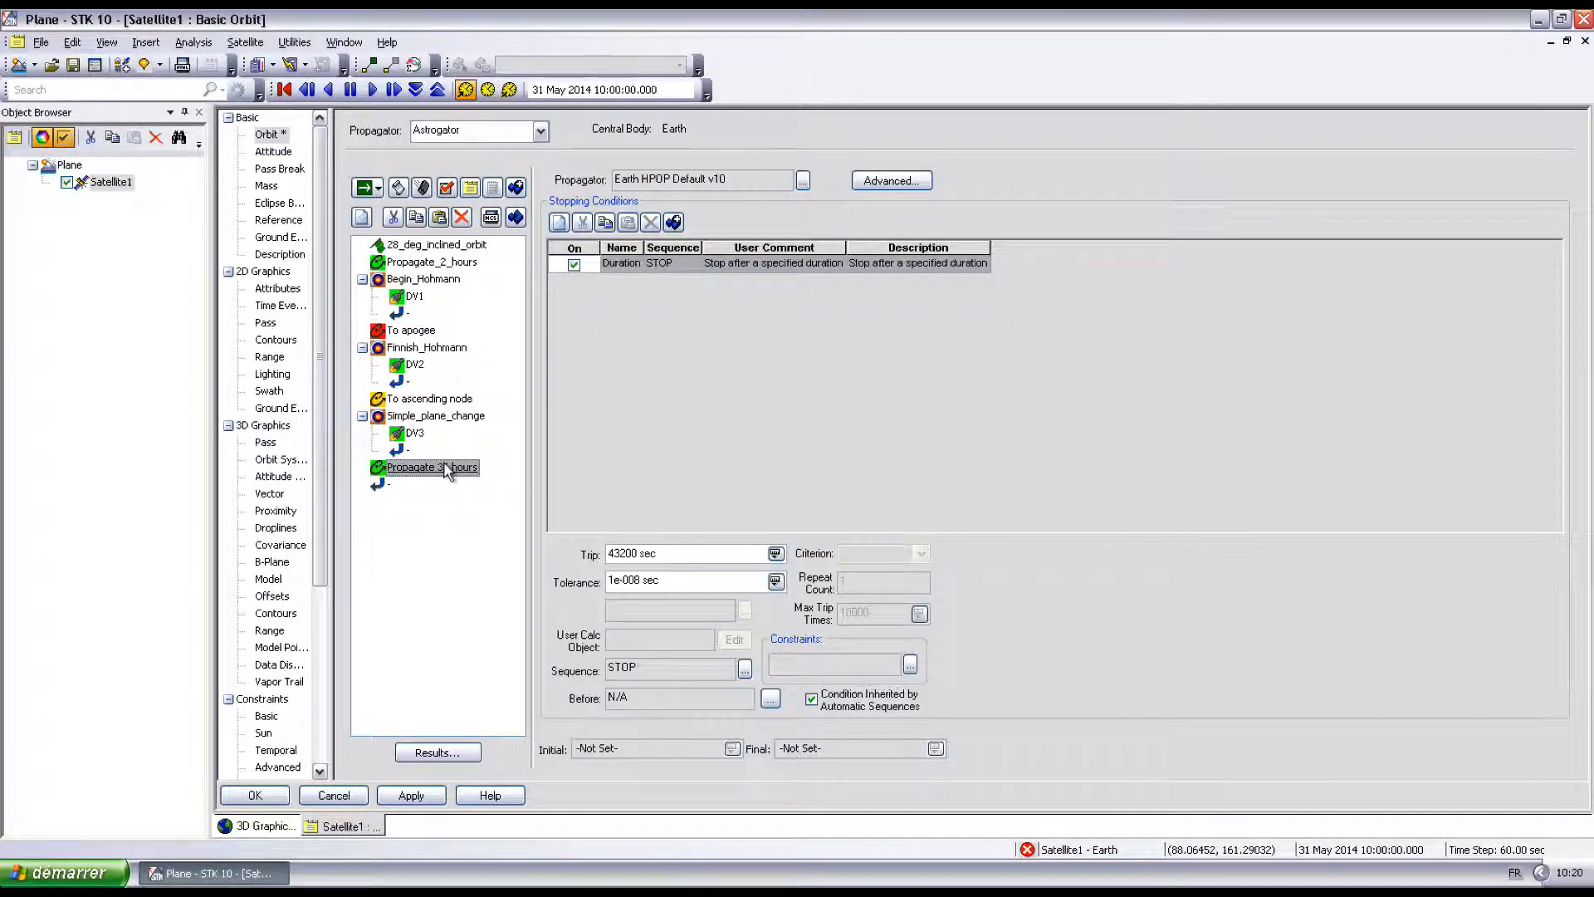
# Color the Propagate 36 hours segment light blue and set its Duration trip value to 129600 sec.
pyautogui.doubleClick(448, 469)
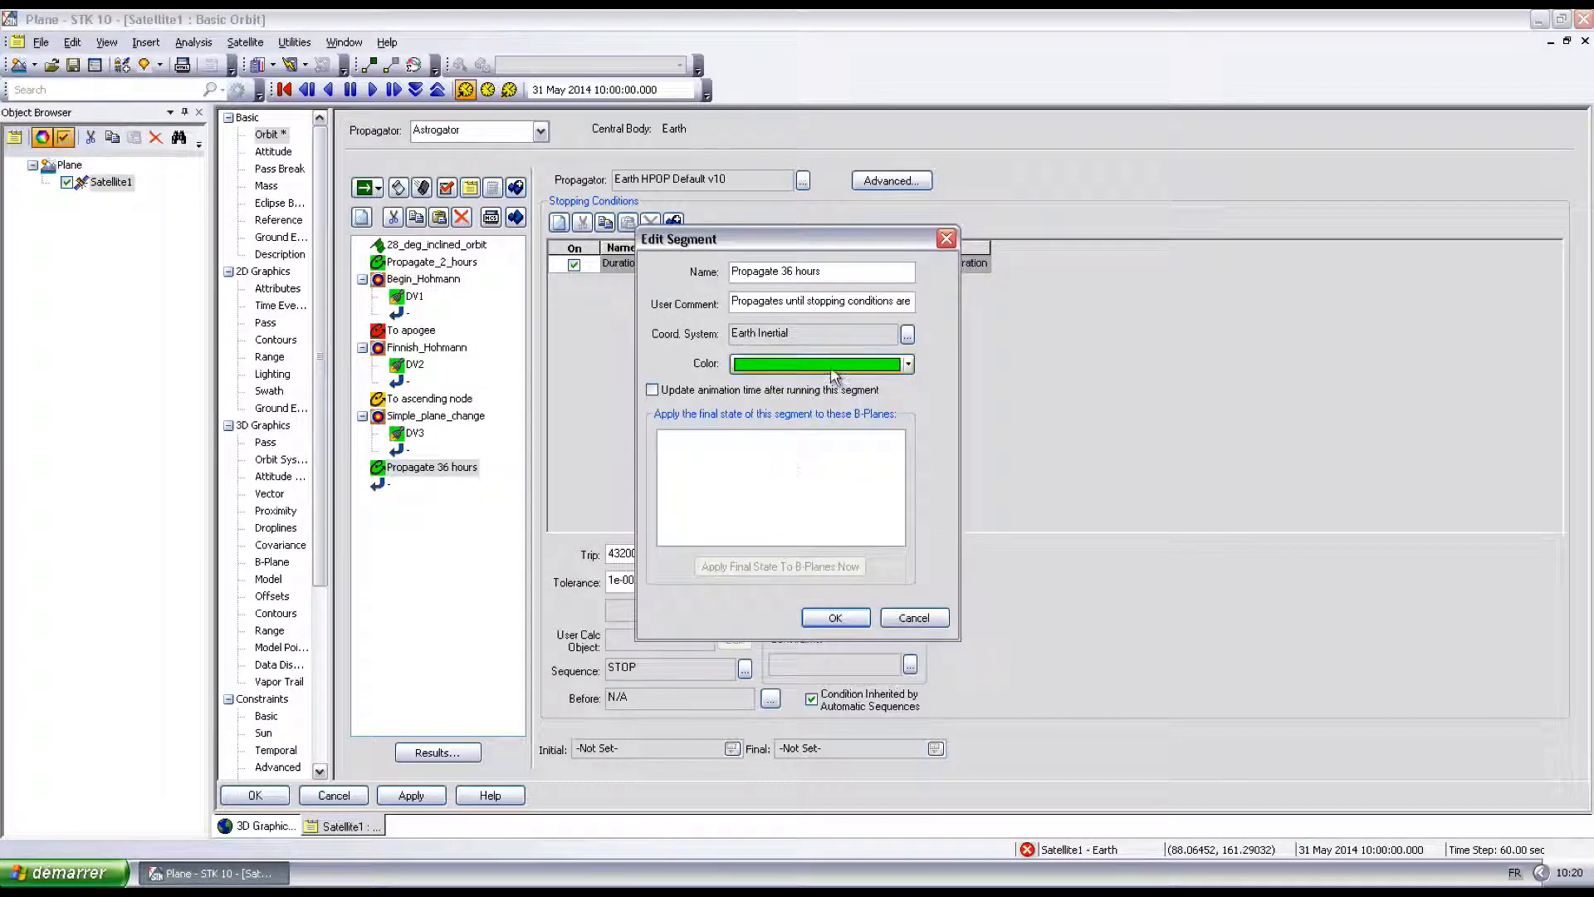
pyautogui.click(871, 365)
pyautogui.click(824, 419)
pyautogui.click(833, 619)
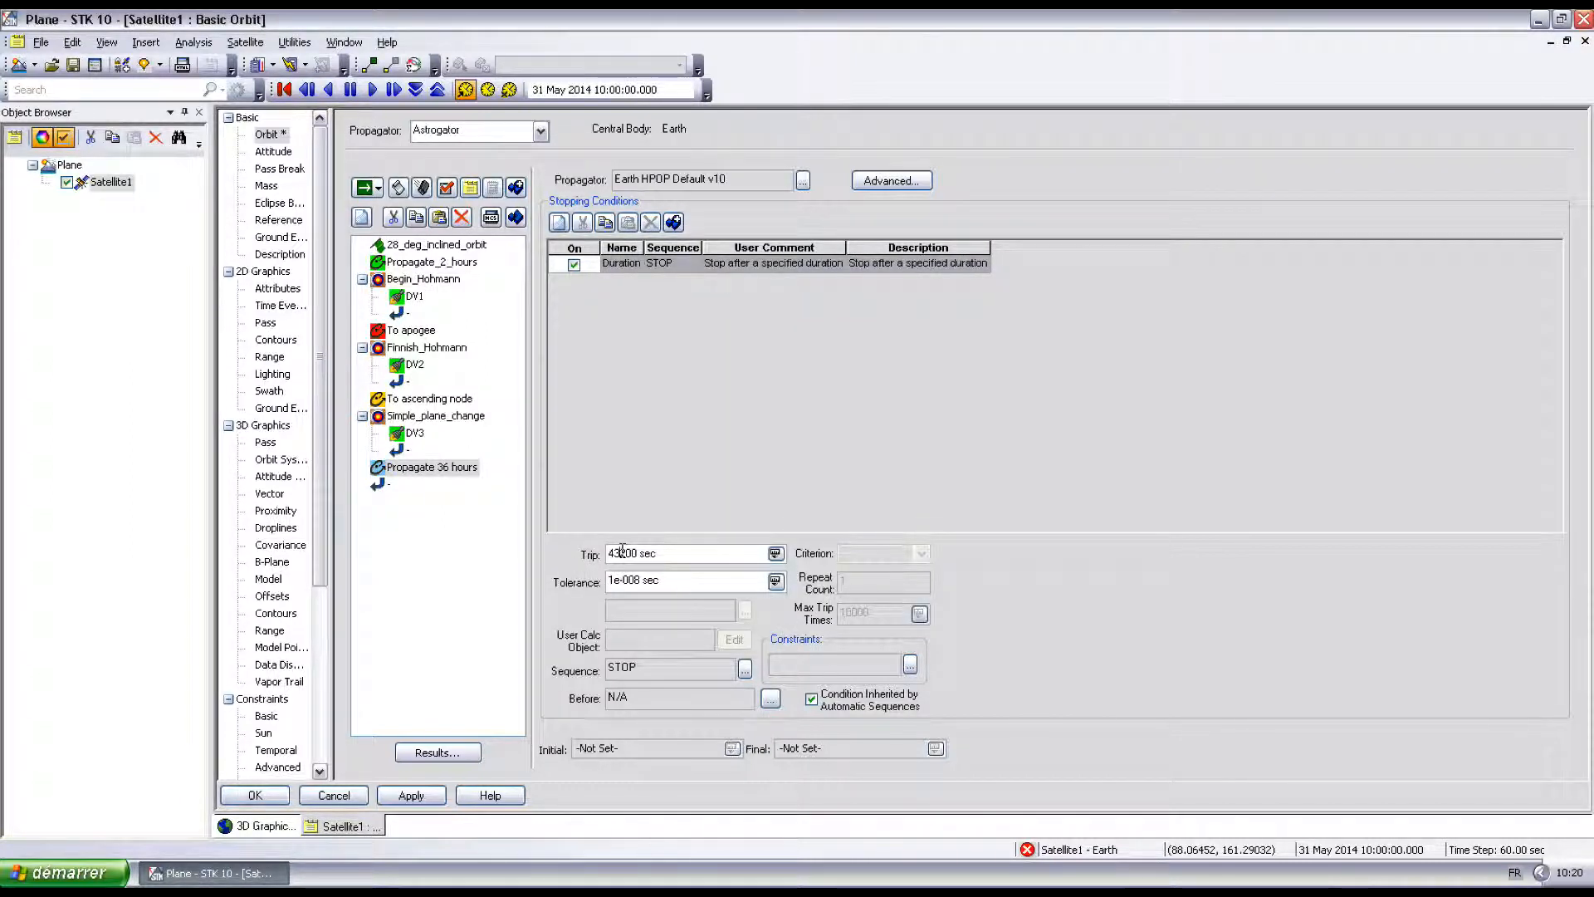
pyautogui.write('129600')
pyautogui.click(423, 527)
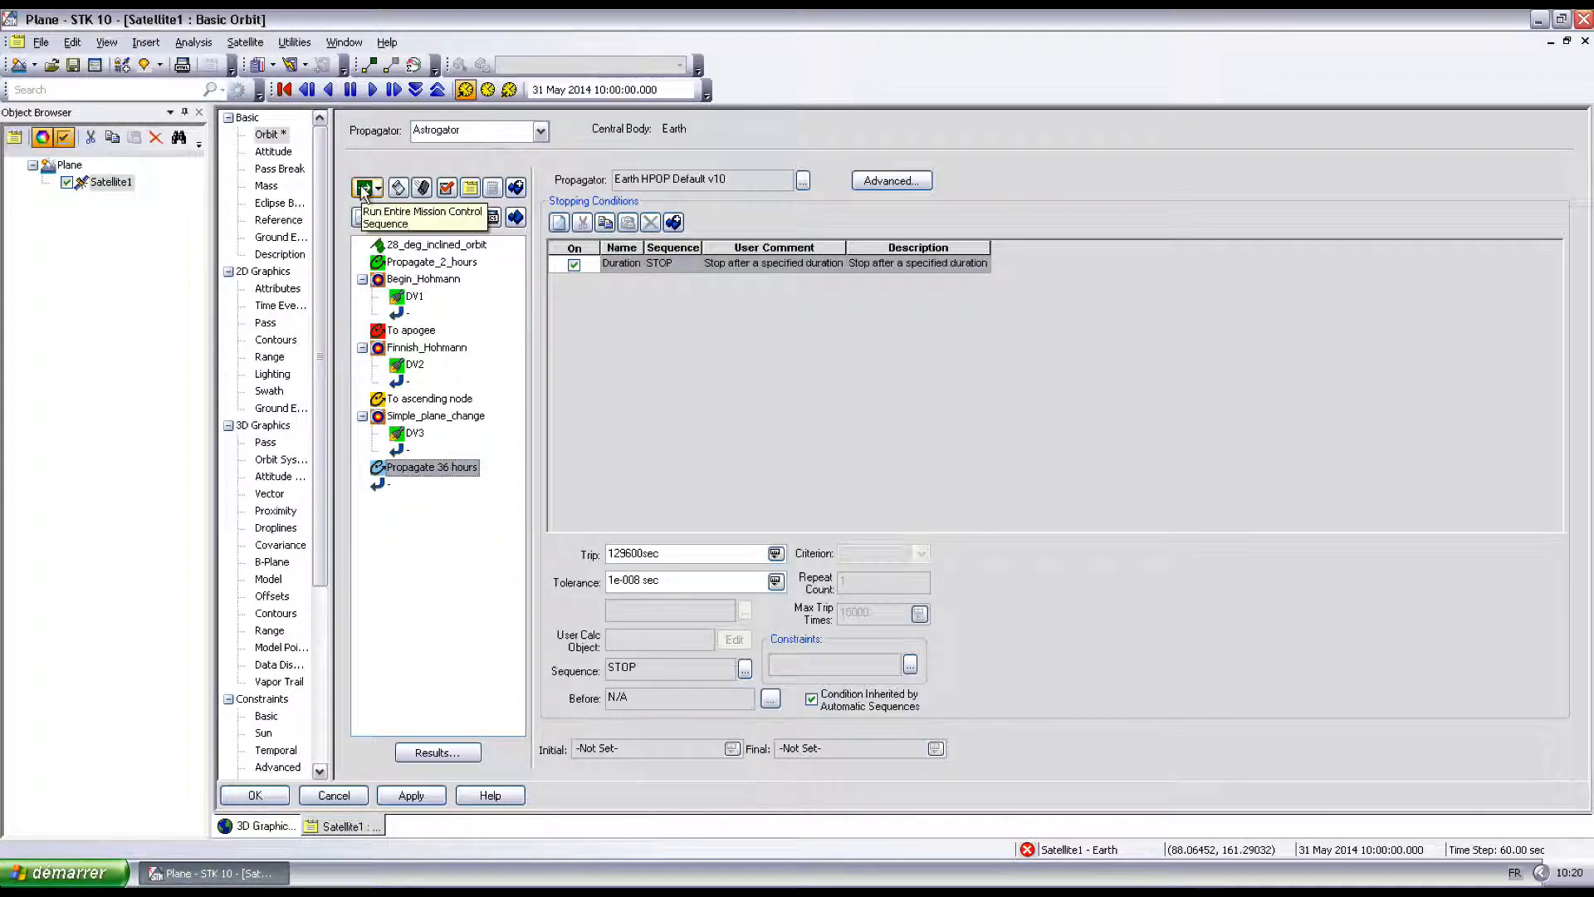
# Run the entire Mission Control Sequence and animate the satellite along its trajectory in the 3D view.
pyautogui.click(364, 190)
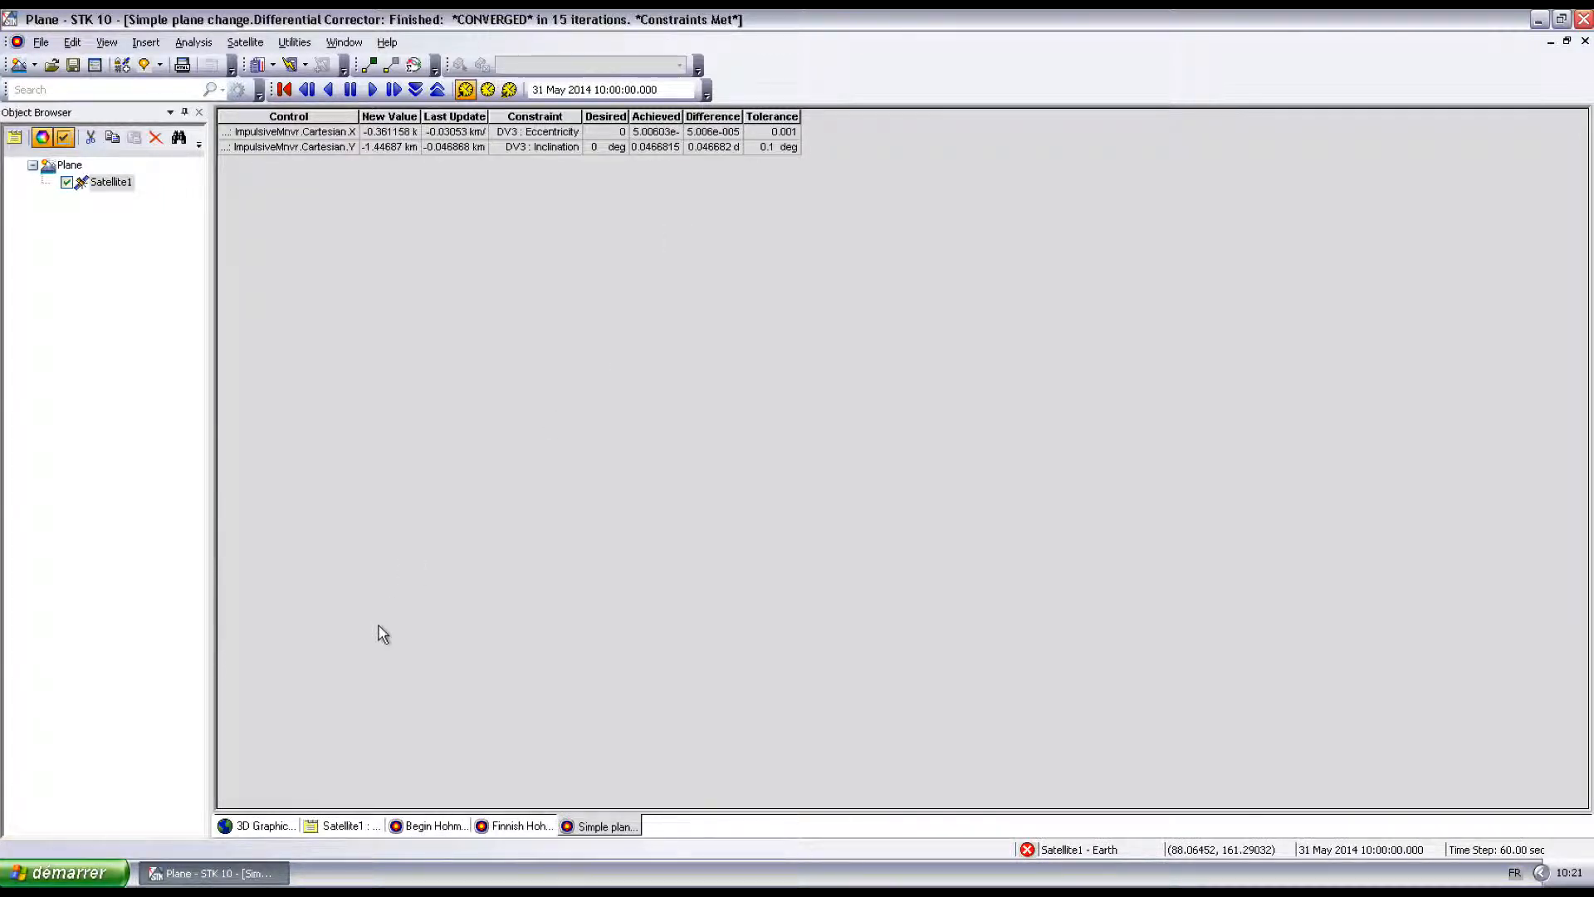
pyautogui.click(249, 826)
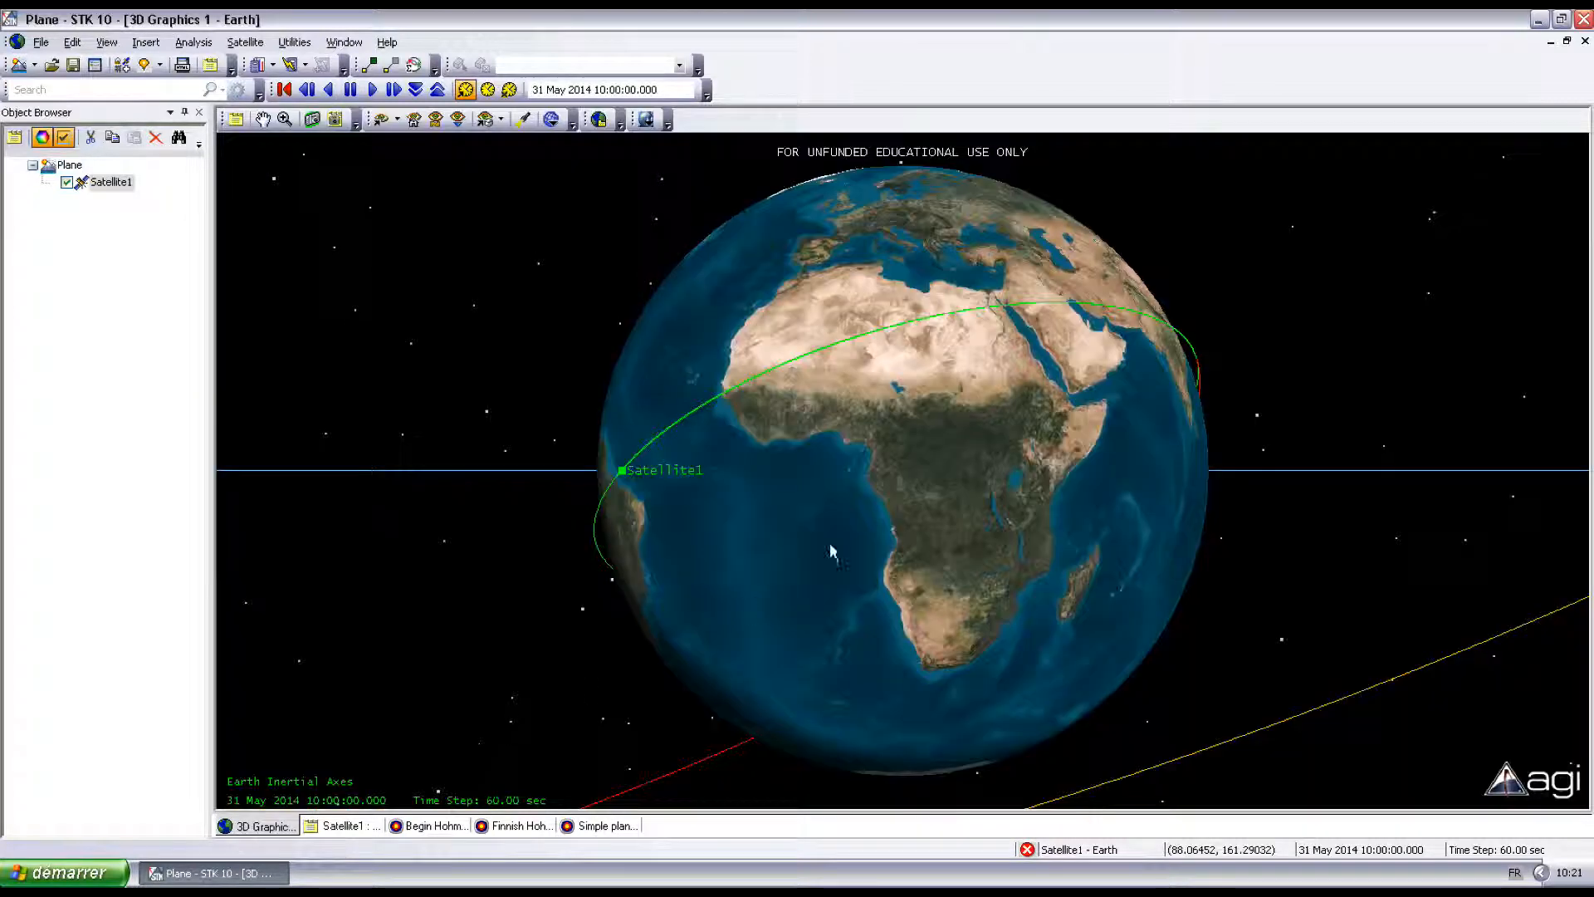
pyautogui.moveTo(831, 550); pyautogui.dragTo(839, 597)
pyautogui.scroll(-10, 1059, 415)
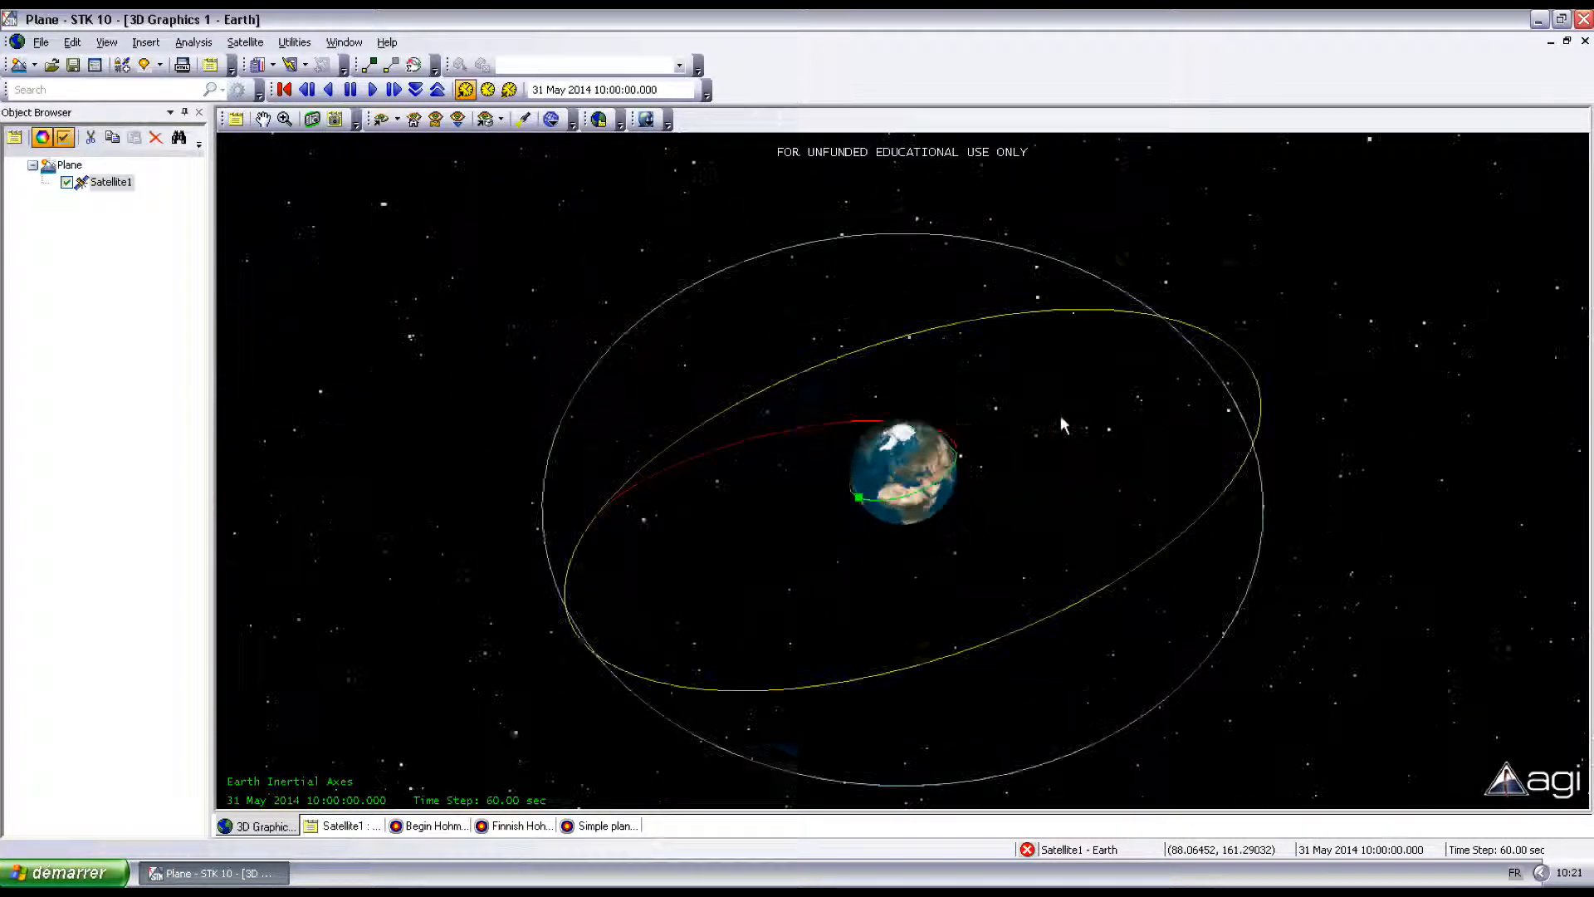
pyautogui.moveTo(855, 432); pyautogui.dragTo(865, 547)
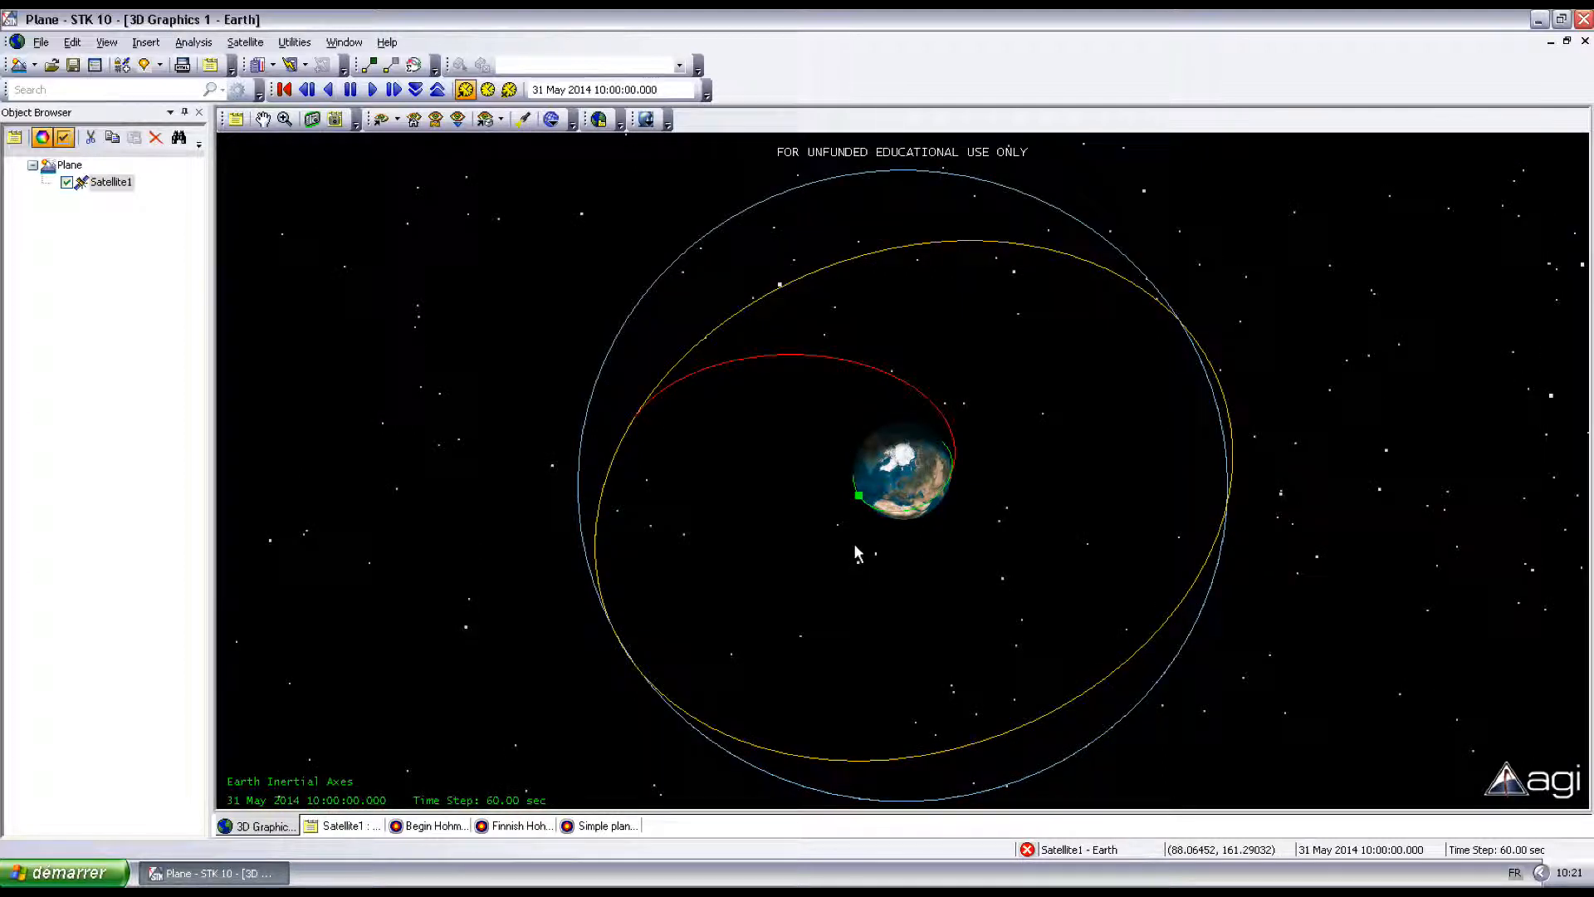
pyautogui.click(373, 90)
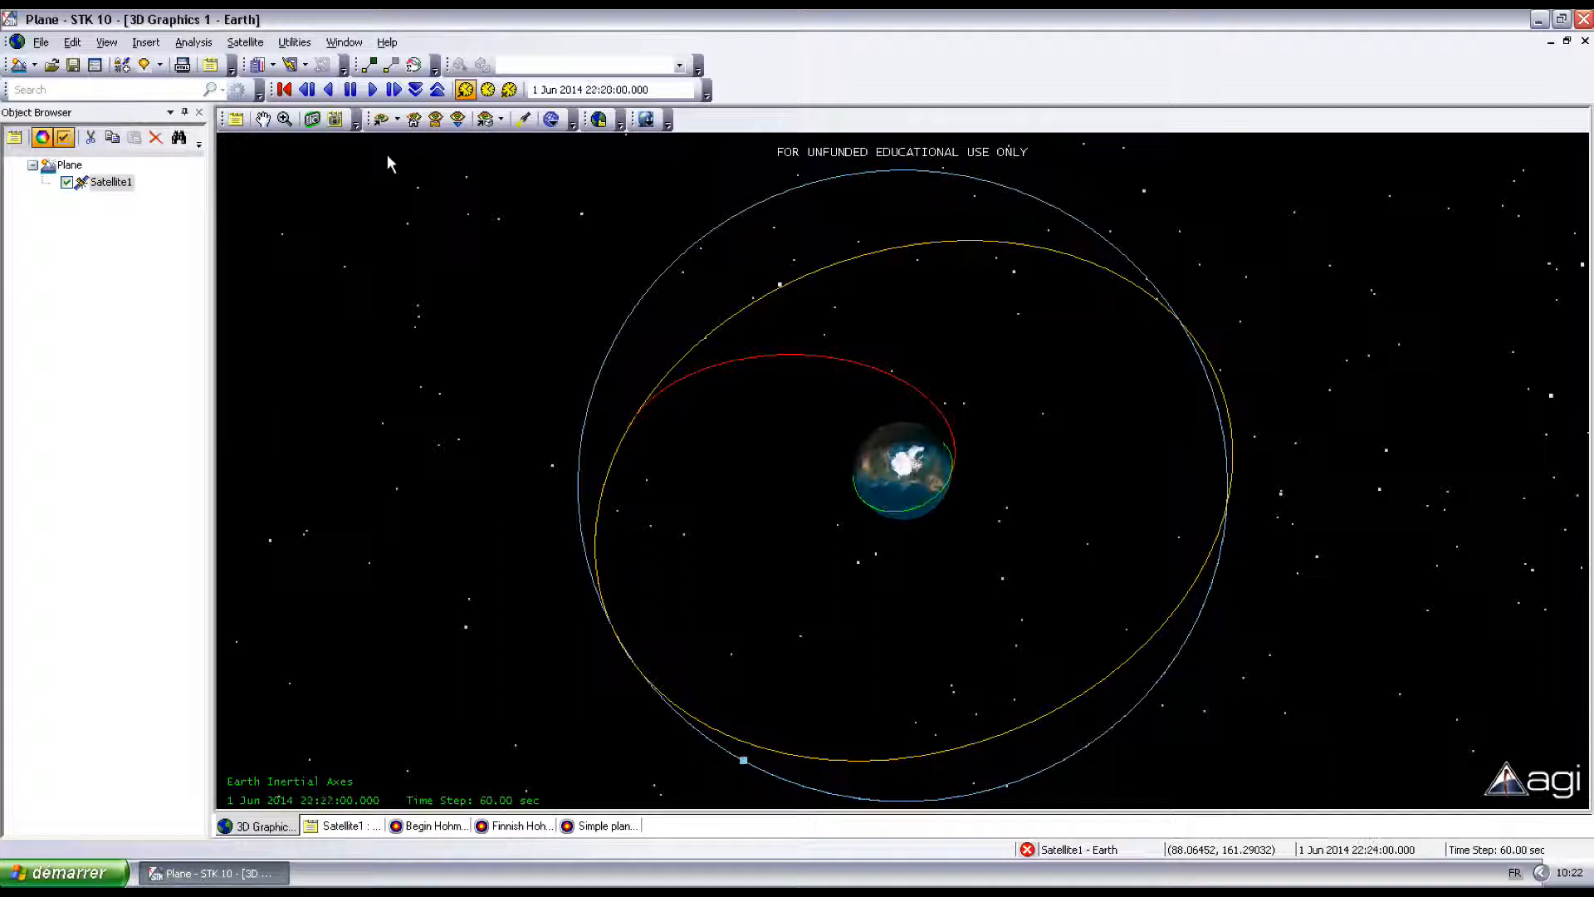
pyautogui.moveTo(386, 154); pyautogui.dragTo(379, 301)
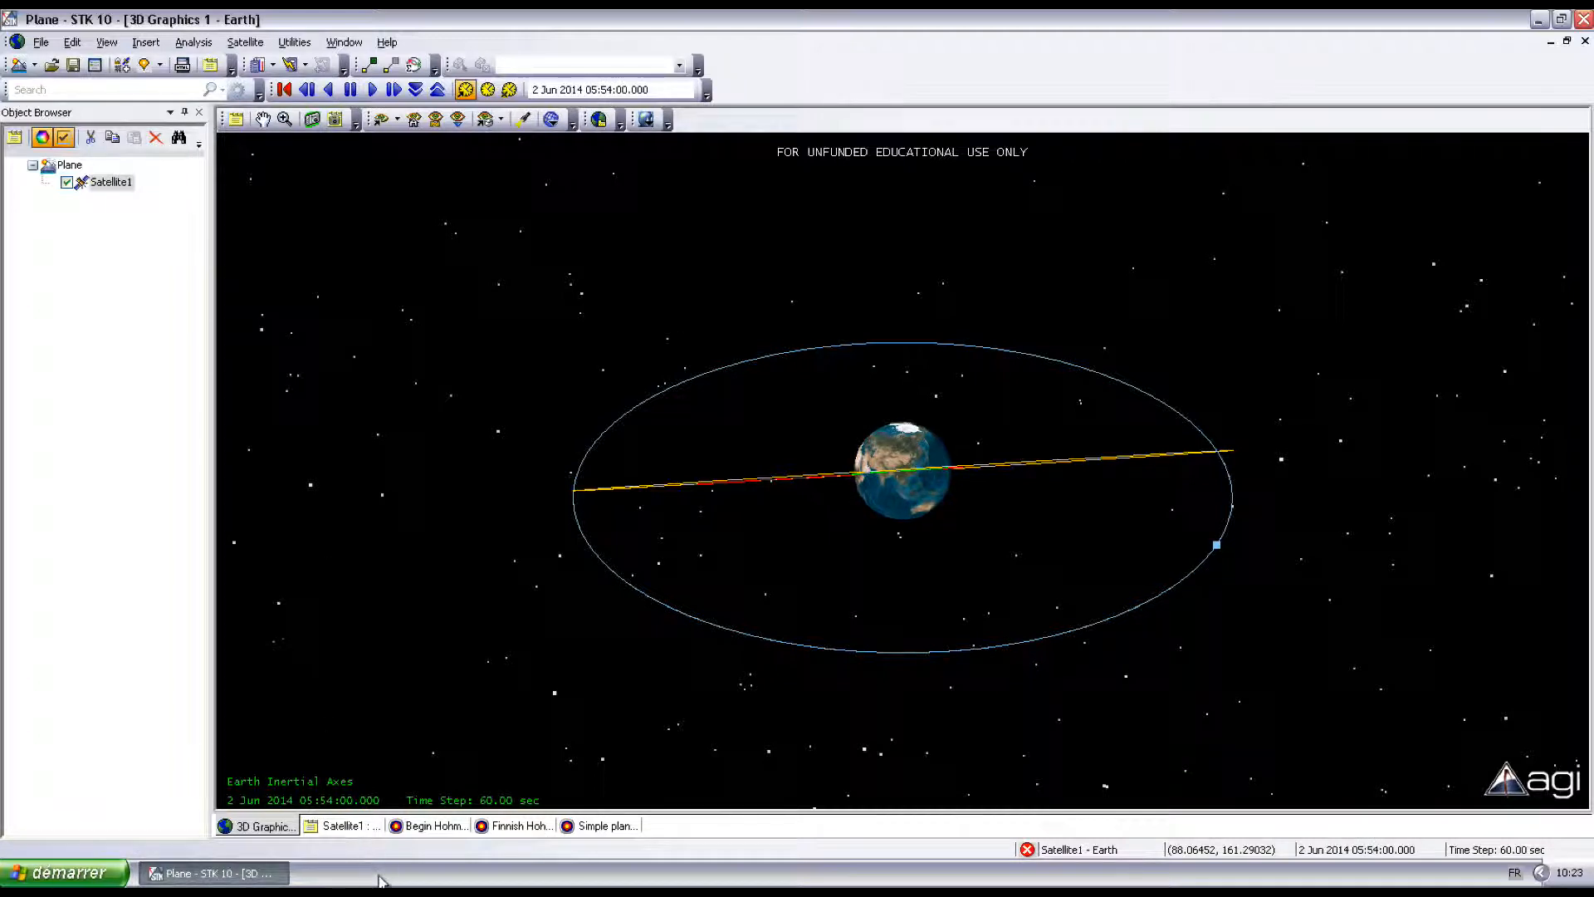
# Apply the targeting profile changes to the Begin_Hohmann and Simple_plane_change target sequences.
pyautogui.click(342, 826)
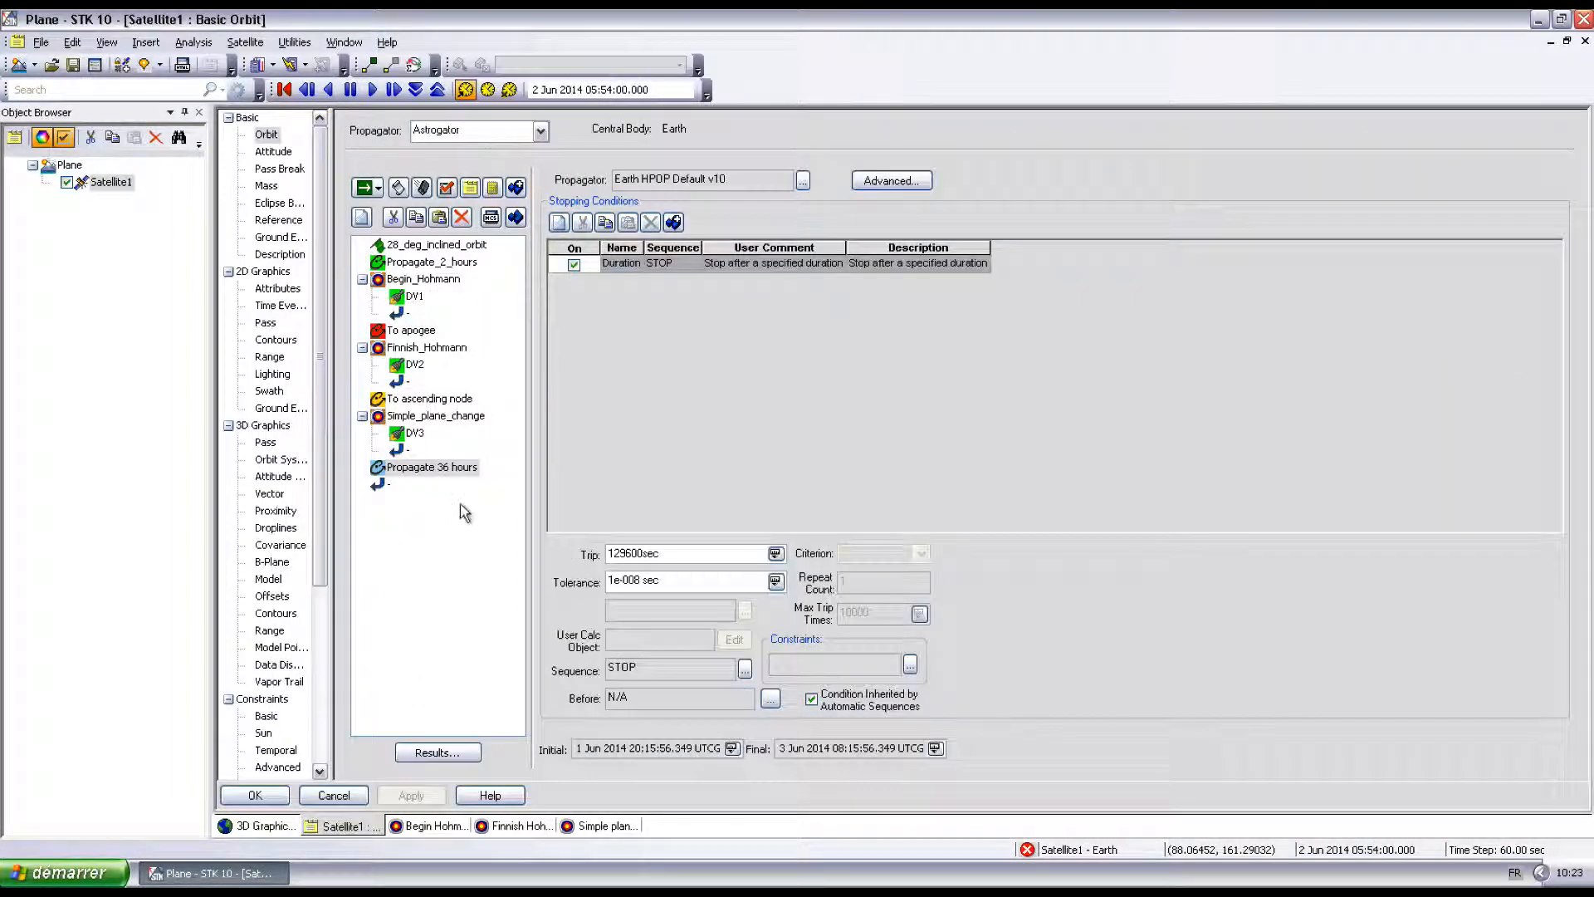
pyautogui.click(427, 281)
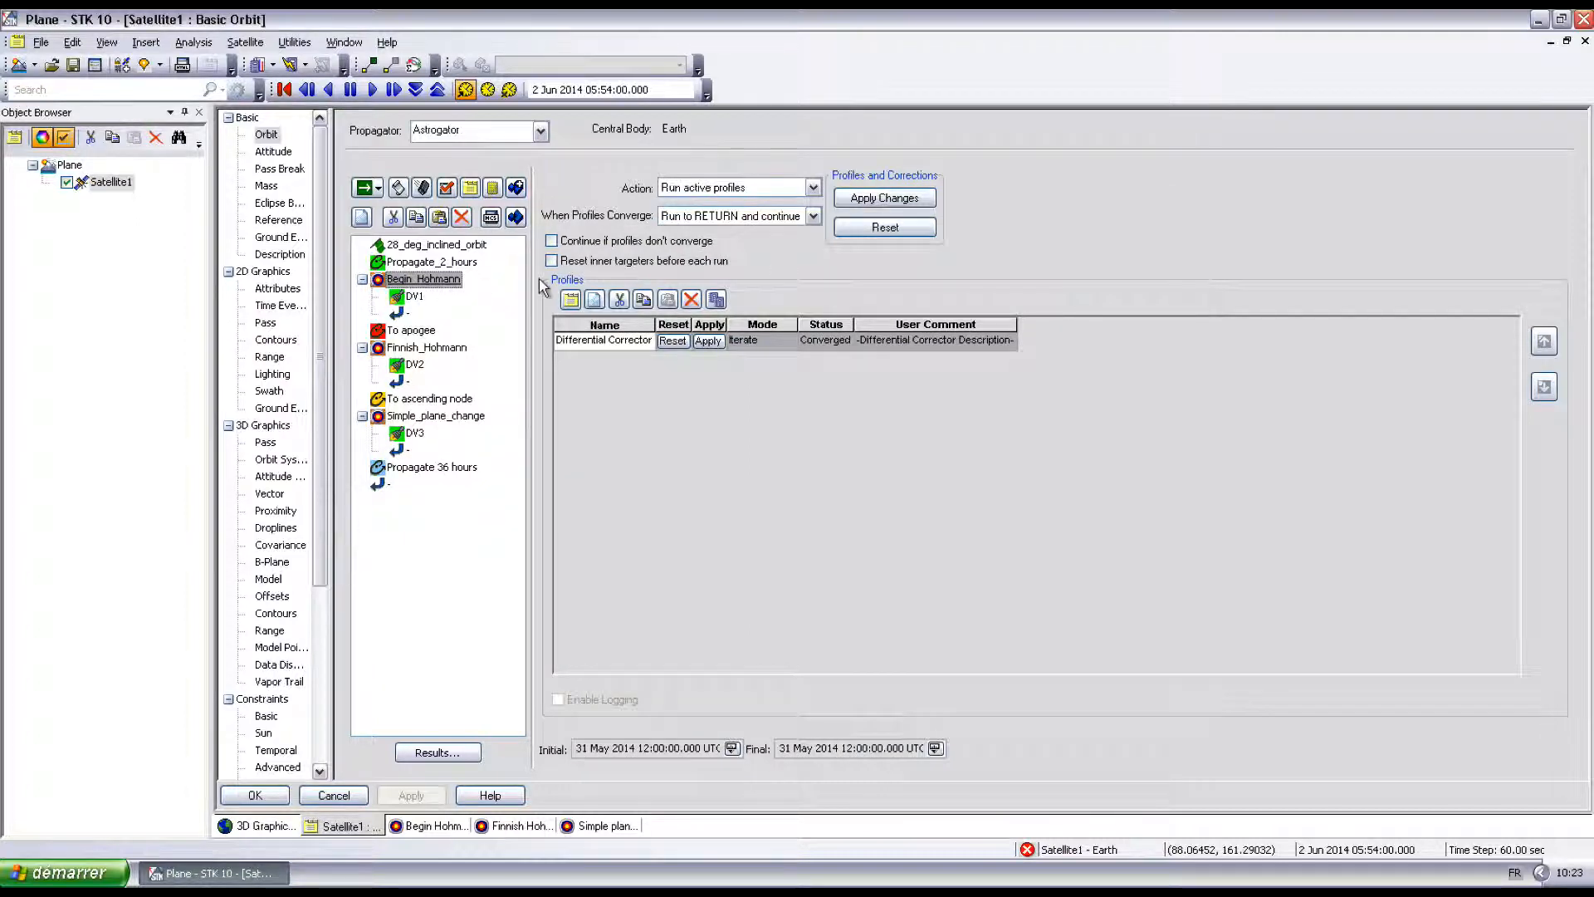
pyautogui.click(888, 199)
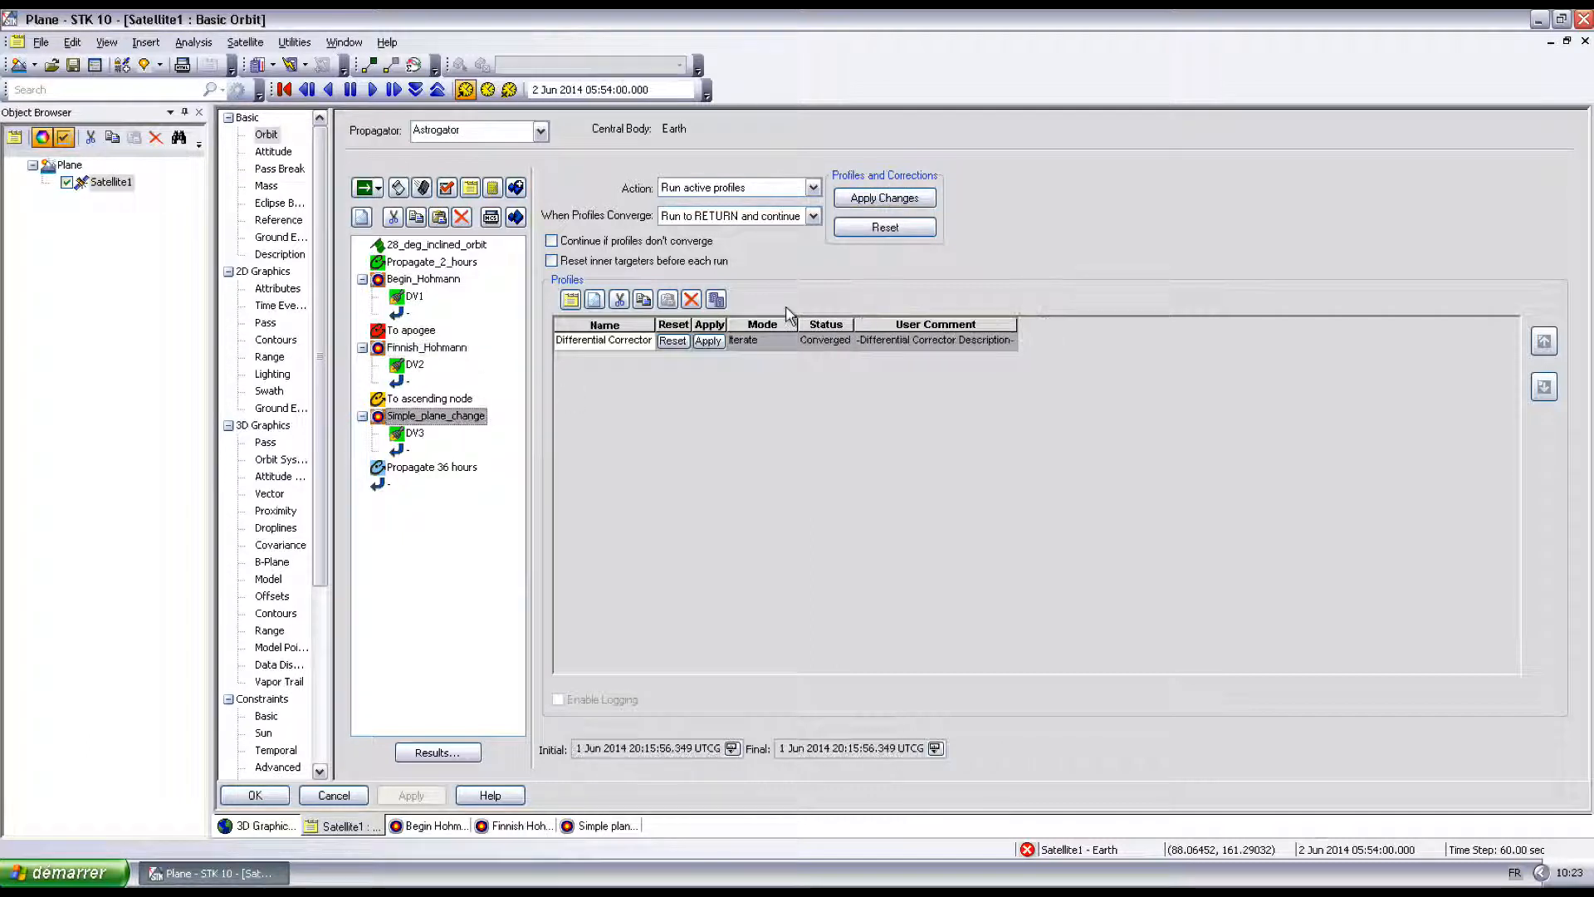
pyautogui.click(882, 198)
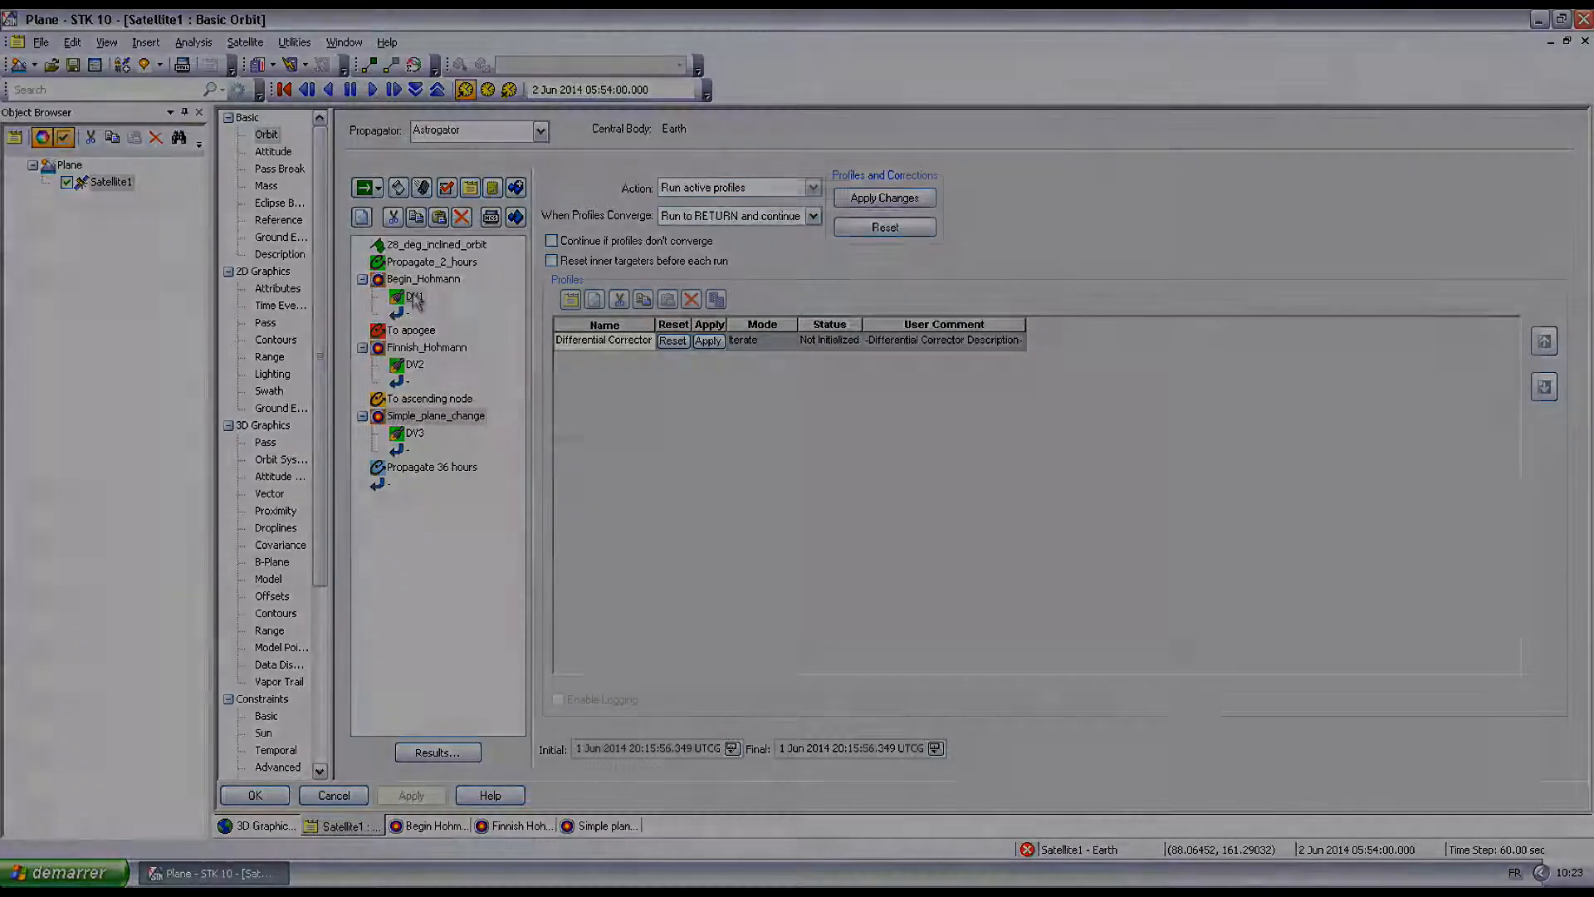
# Review the thrust vector components of the DV1 and DV3 maneuvers, and save the scenario.
pyautogui.click(417, 300)
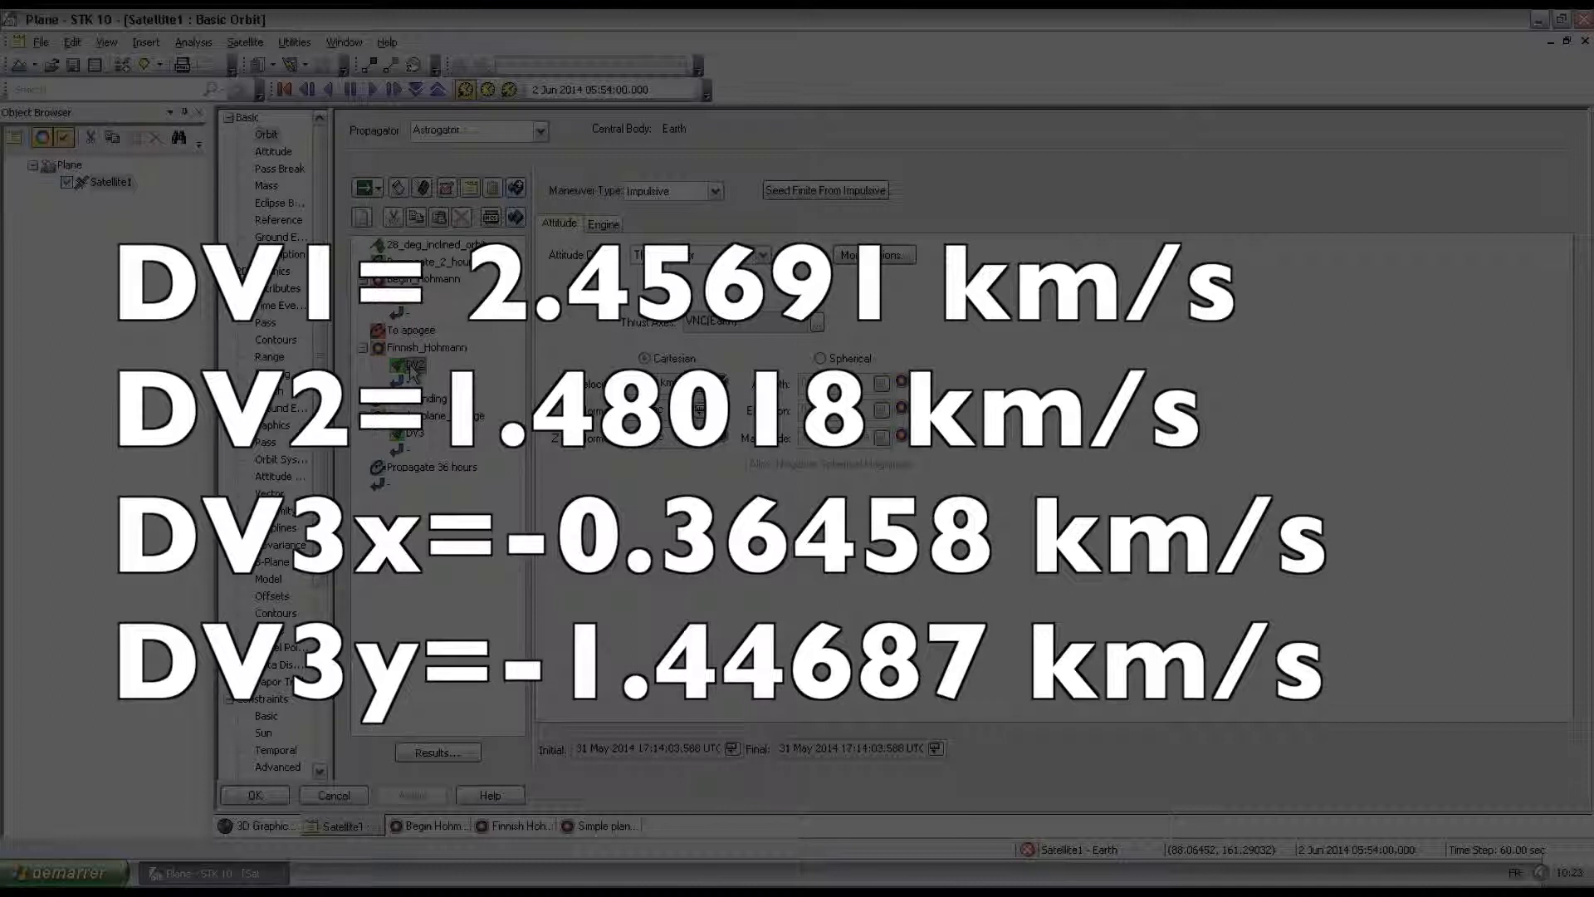
pyautogui.click(407, 435)
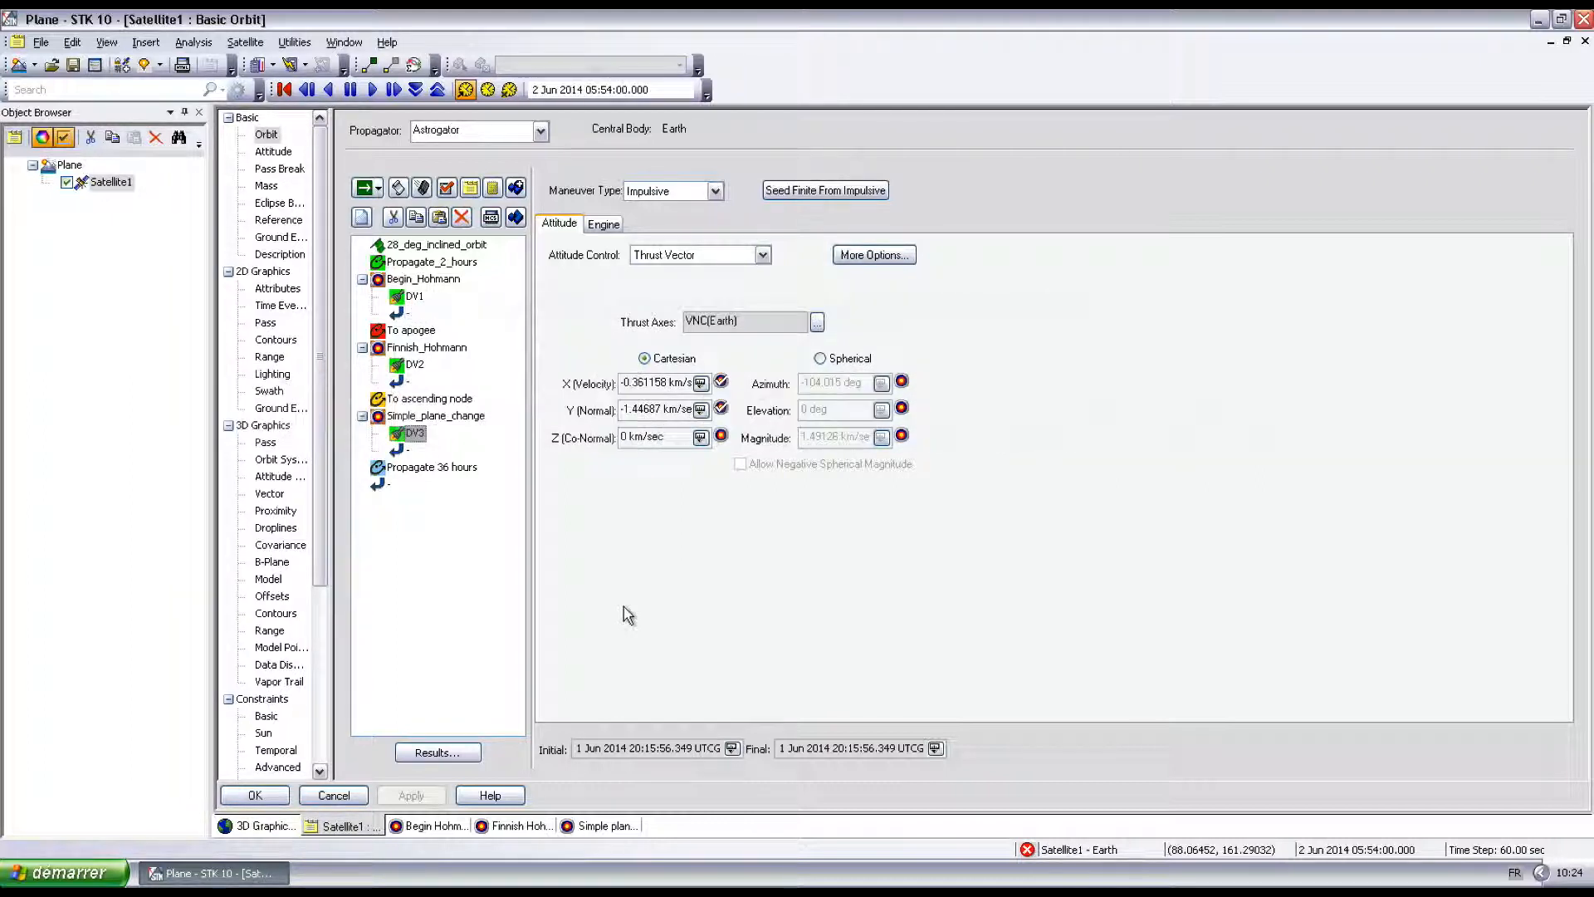
pyautogui.click(72, 65)
pyautogui.click(1021, 565)
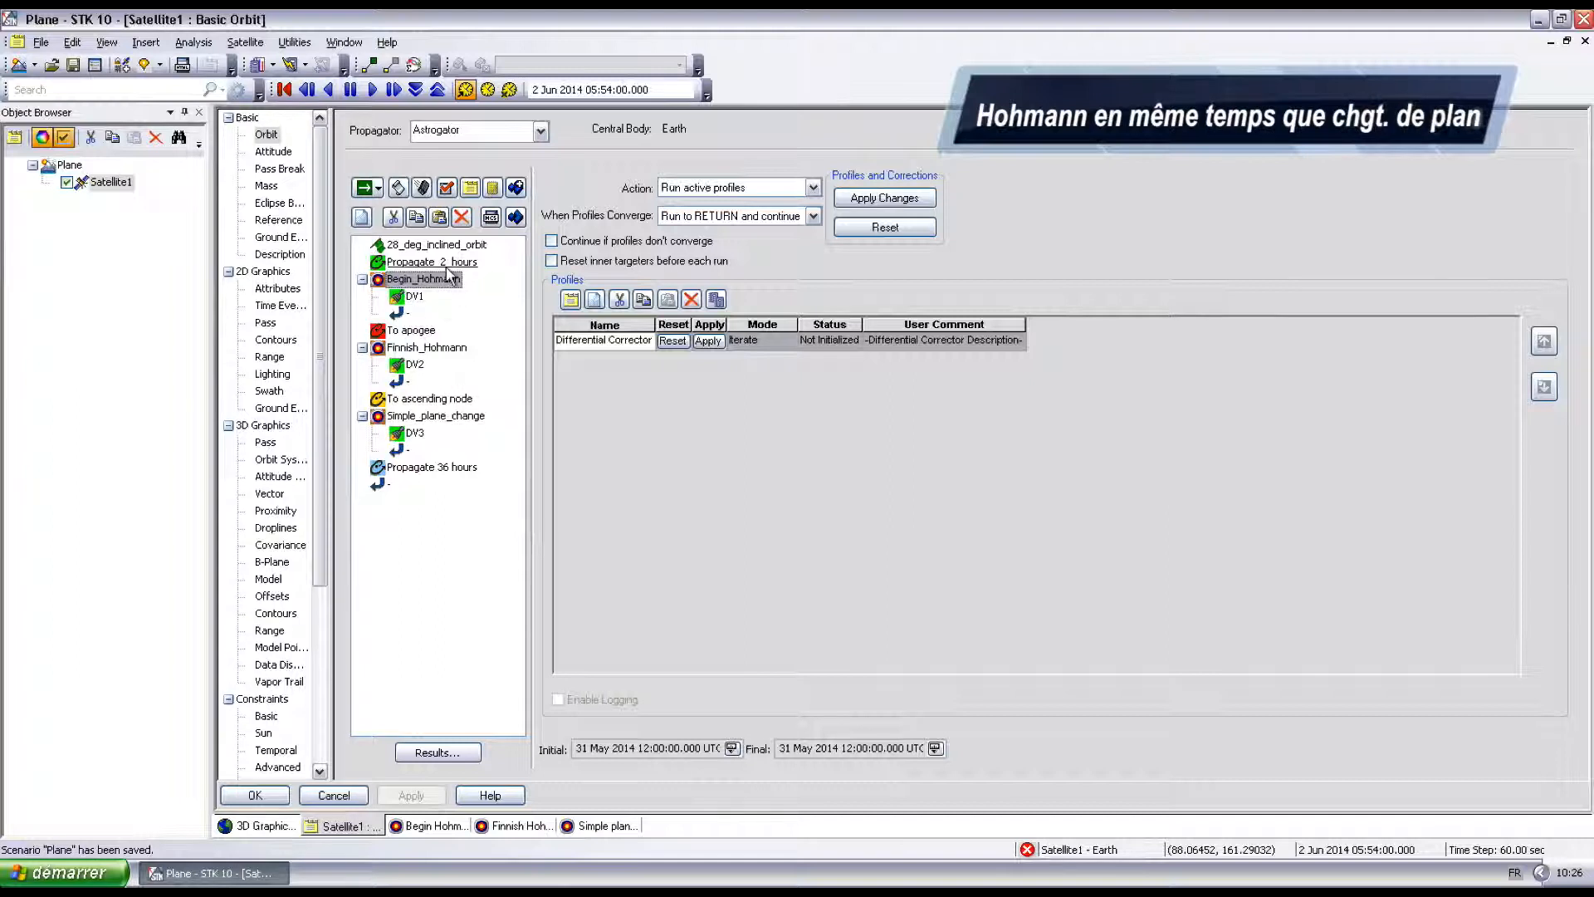
# Reset the targeting profiles of the Begin_Hohmann, Finnish_Hohmann and Simple_plane_change target sequences.
pyautogui.click(878, 228)
pyautogui.click(440, 350)
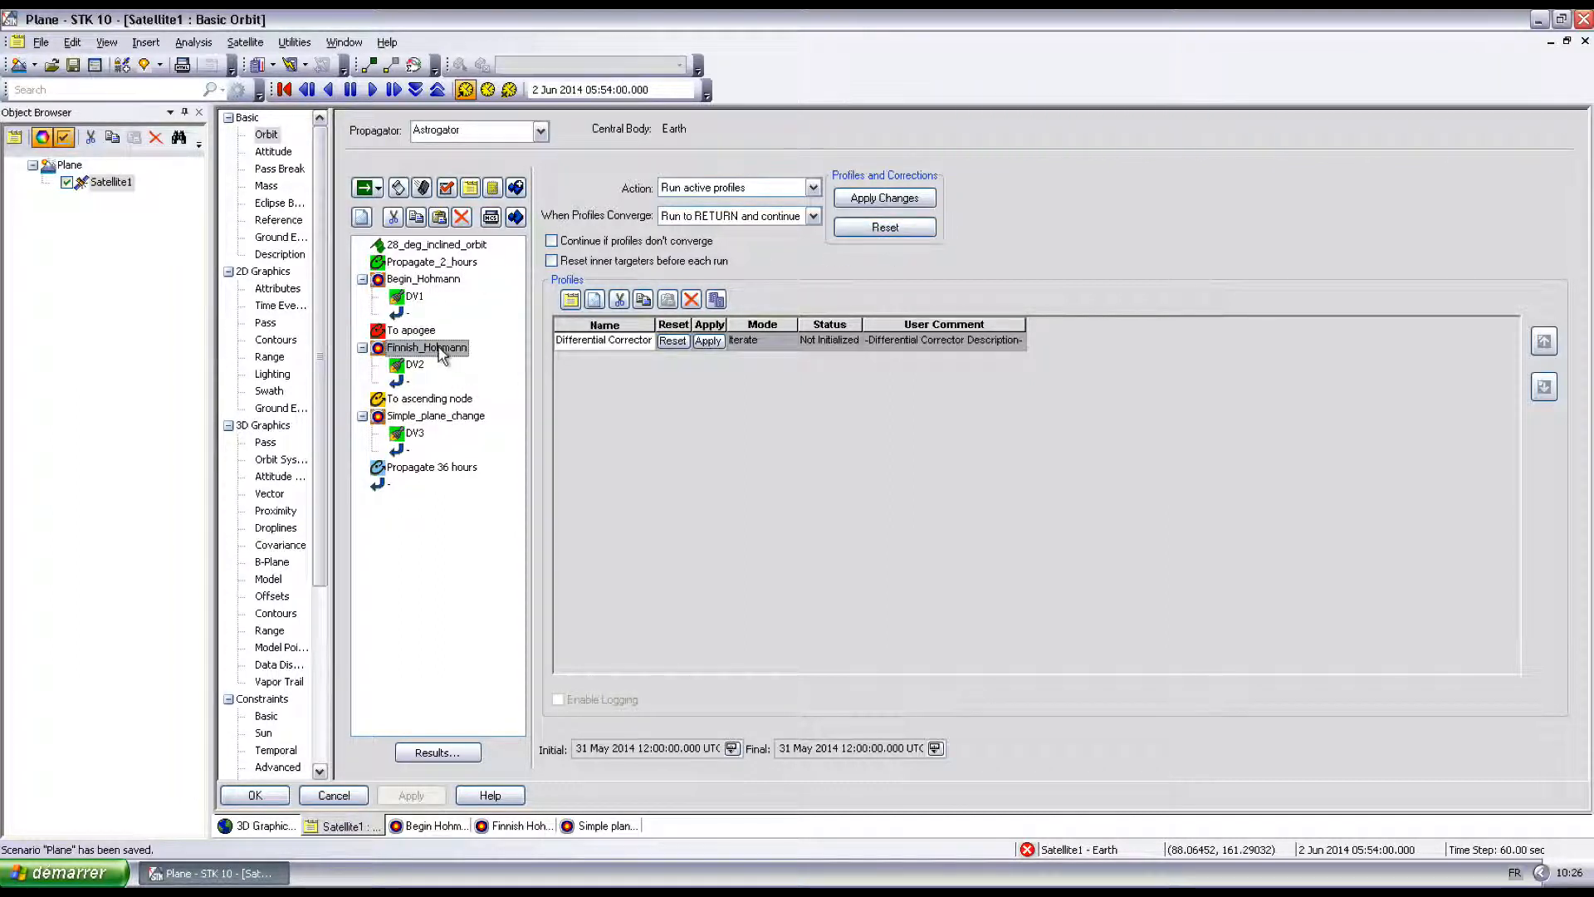
pyautogui.click(888, 232)
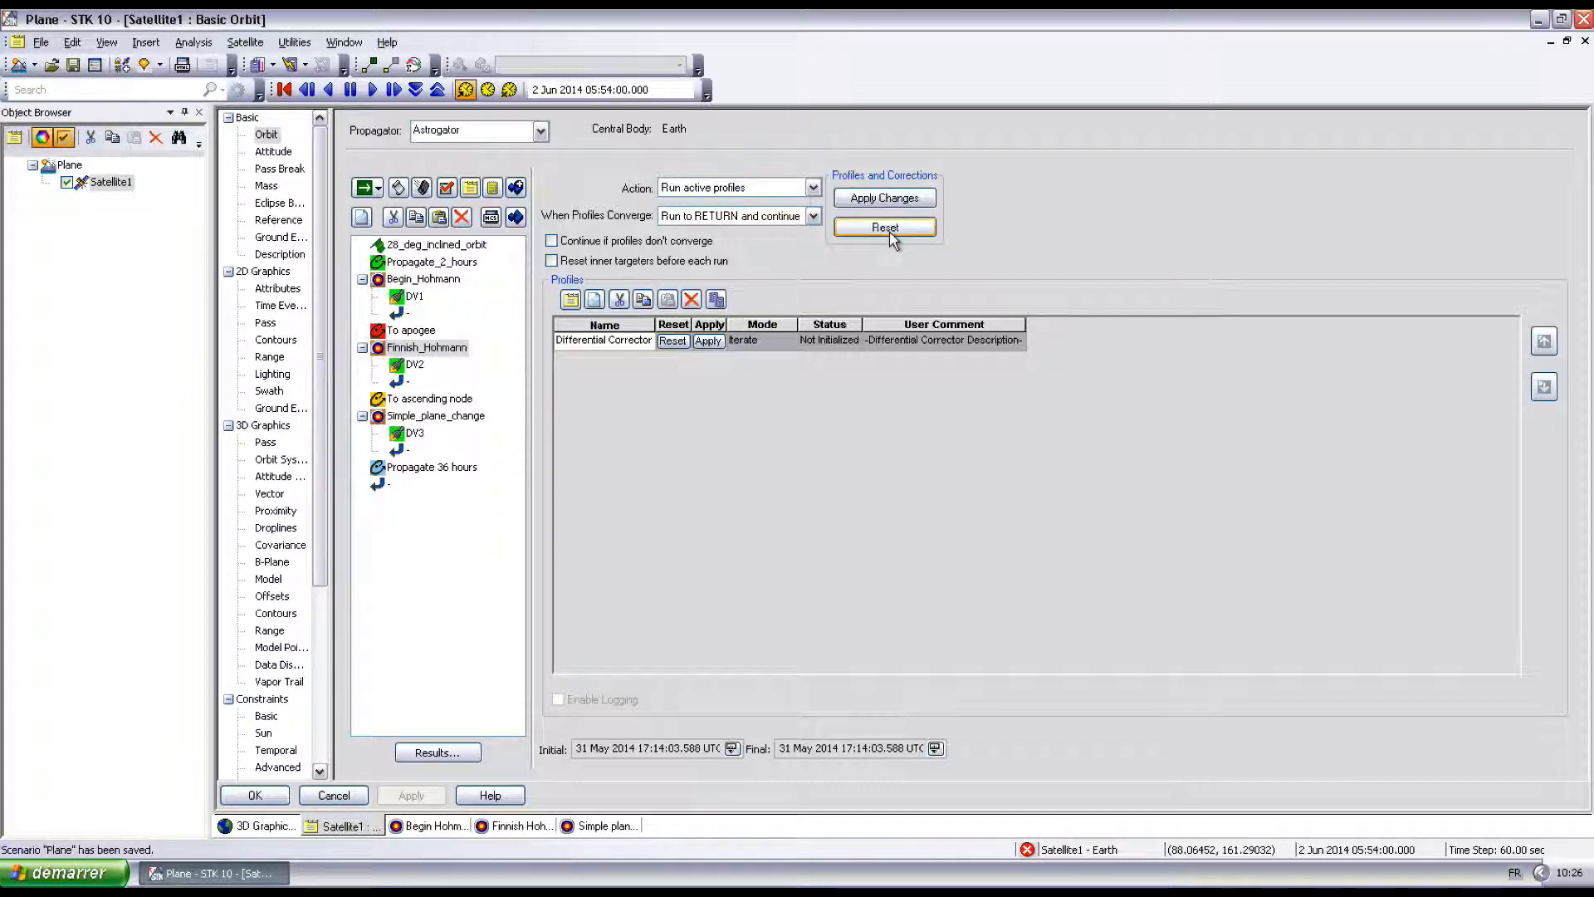
pyautogui.click(423, 416)
pyautogui.click(882, 229)
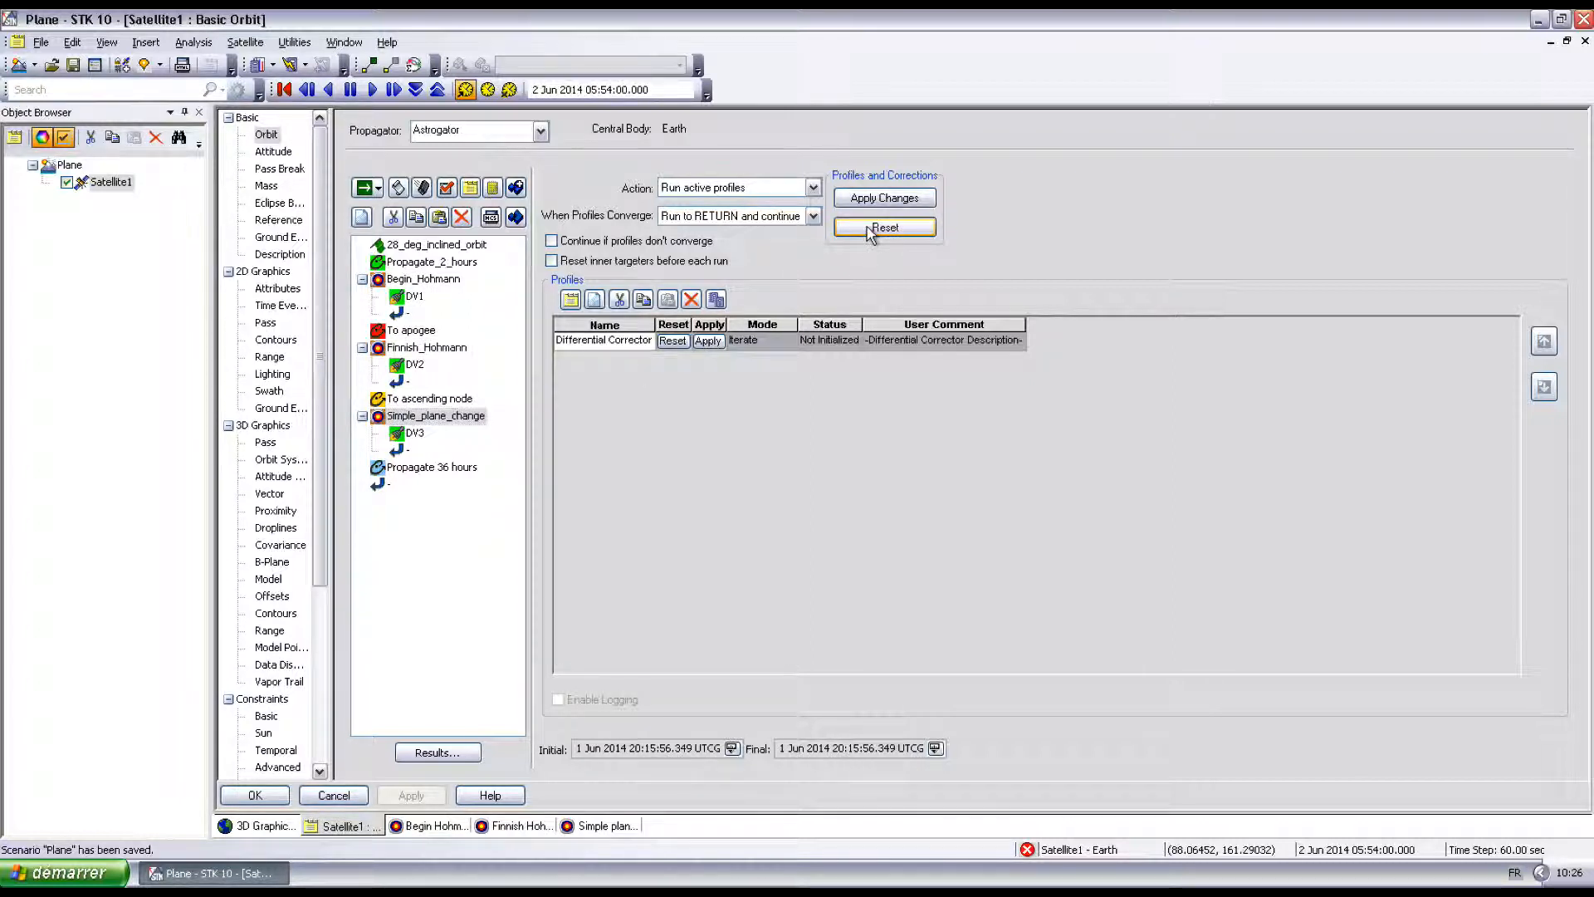
# Cut the Propagate_2_hours segment from the mission sequence and move the To ascending node segment ahead of Begin_Hohmann.
pyautogui.click(441, 263)
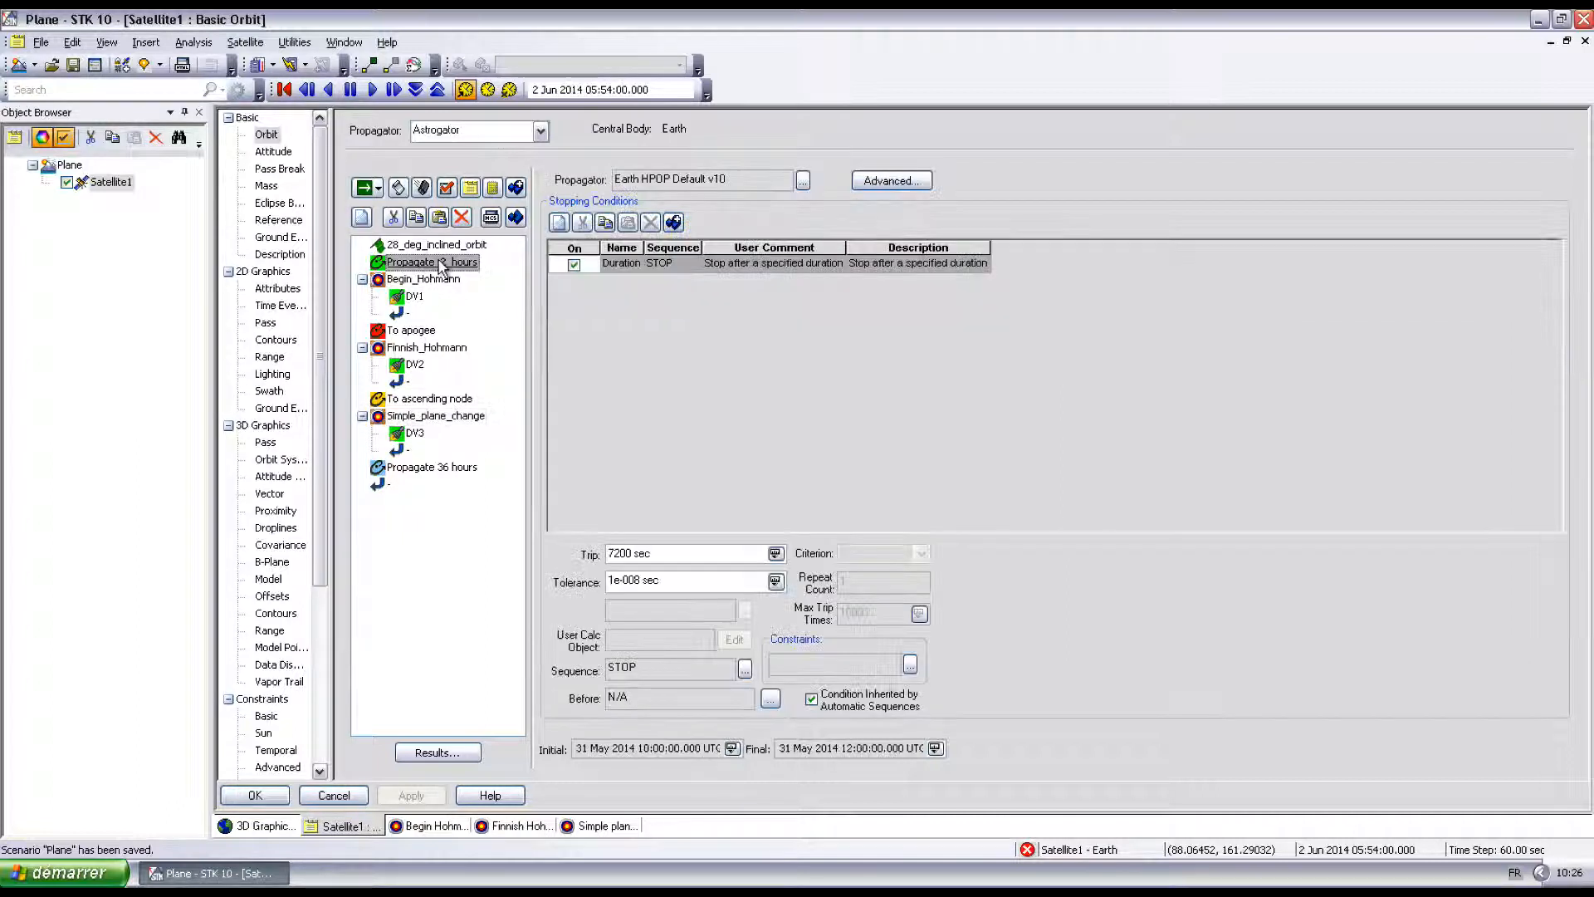
pyautogui.rightClick(441, 265)
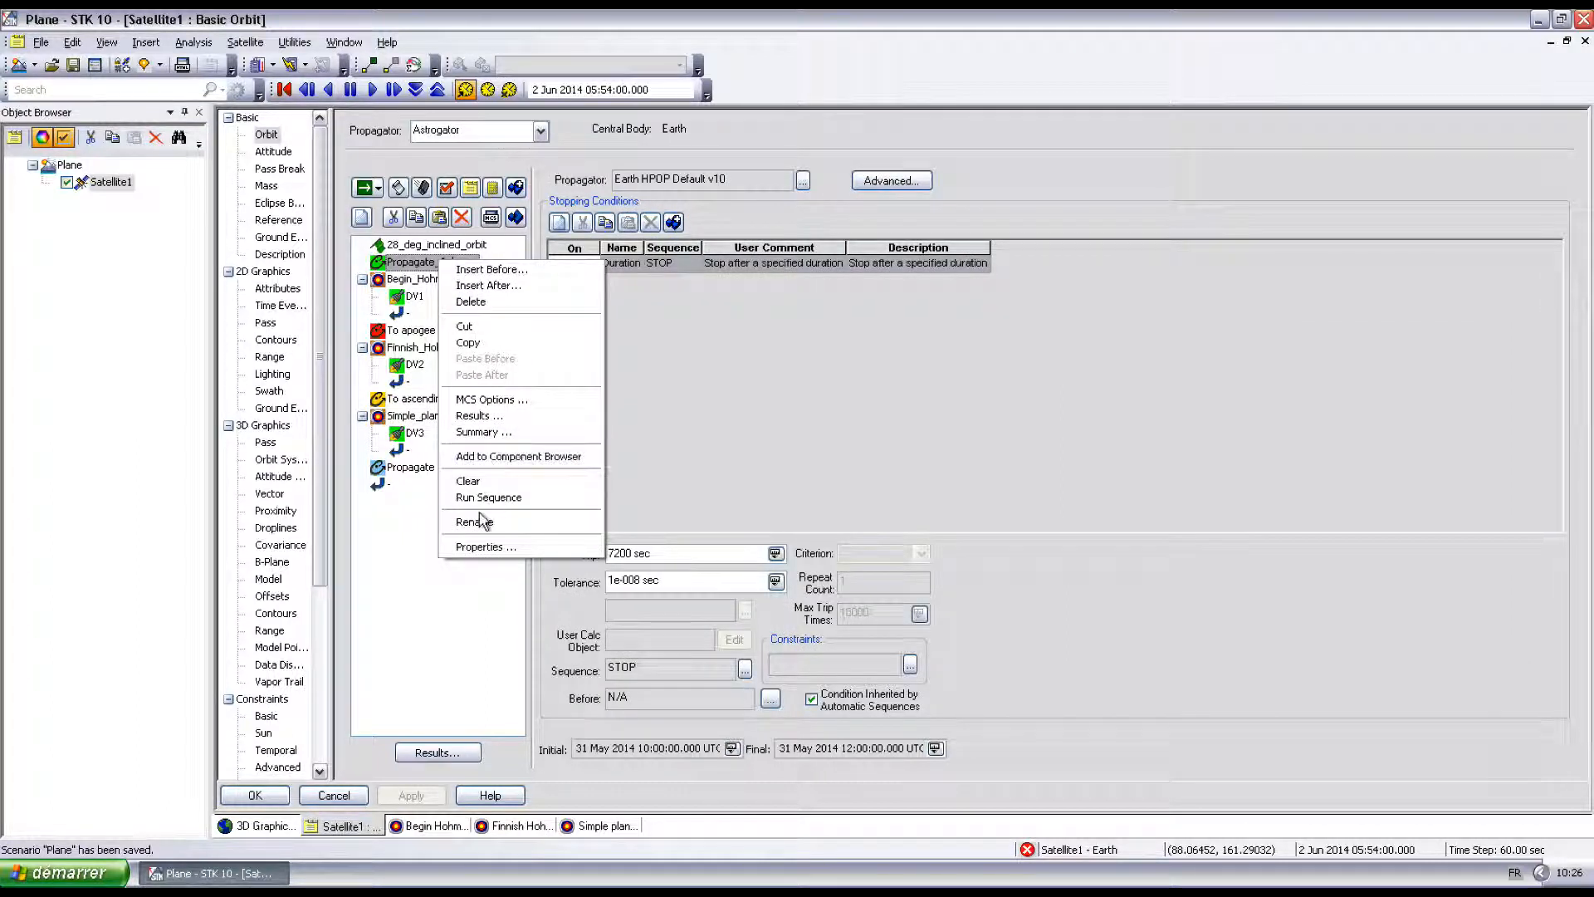
pyautogui.click(484, 326)
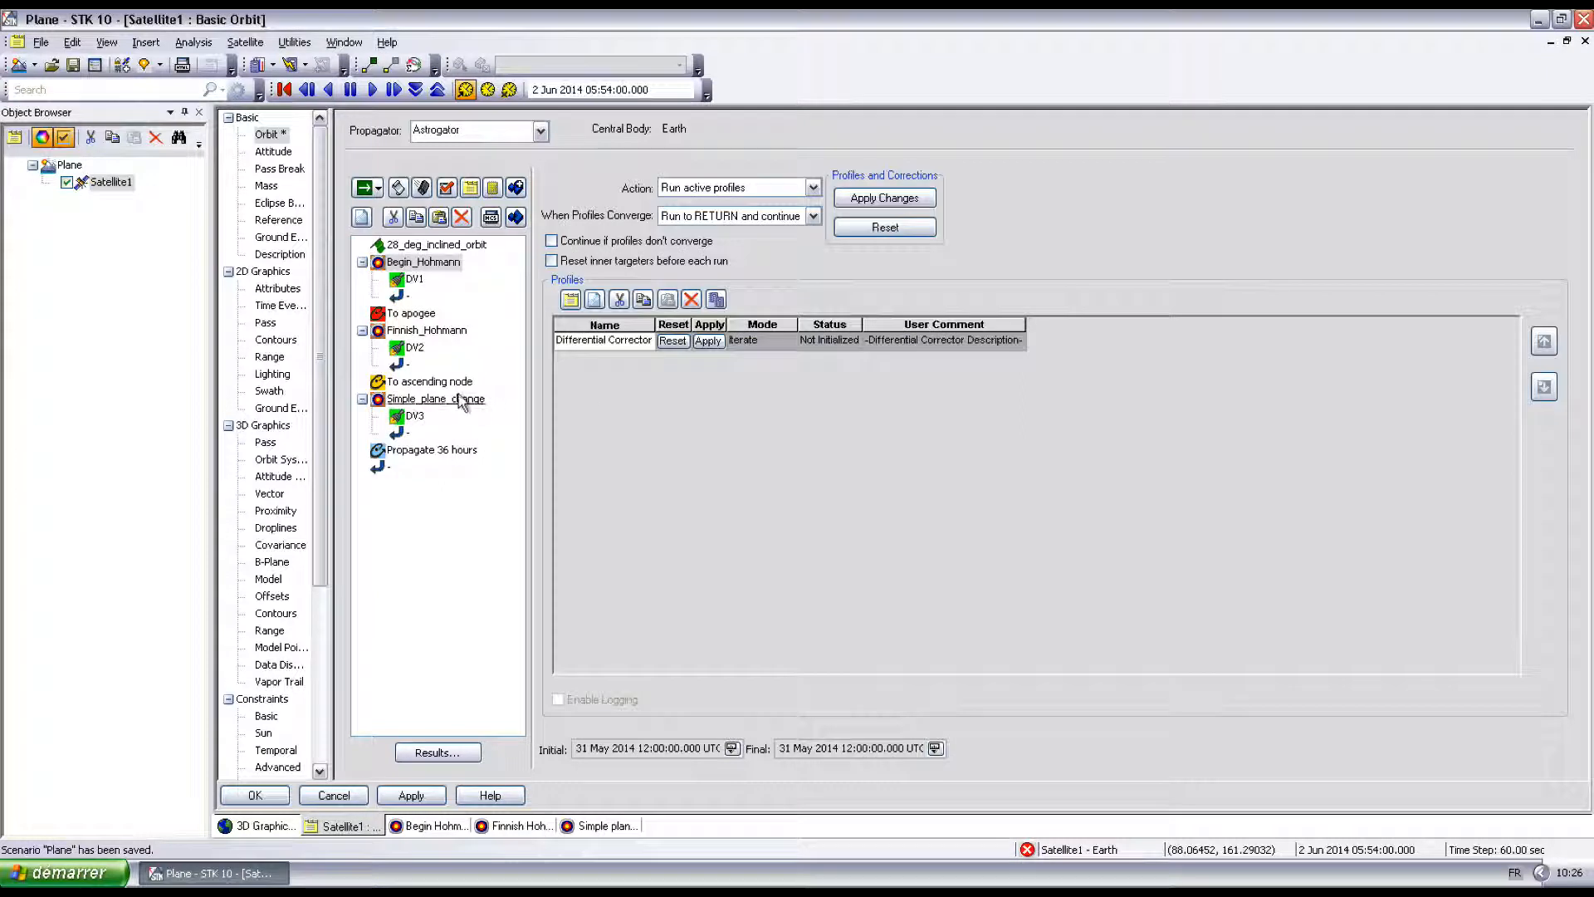
pyautogui.click(429, 383)
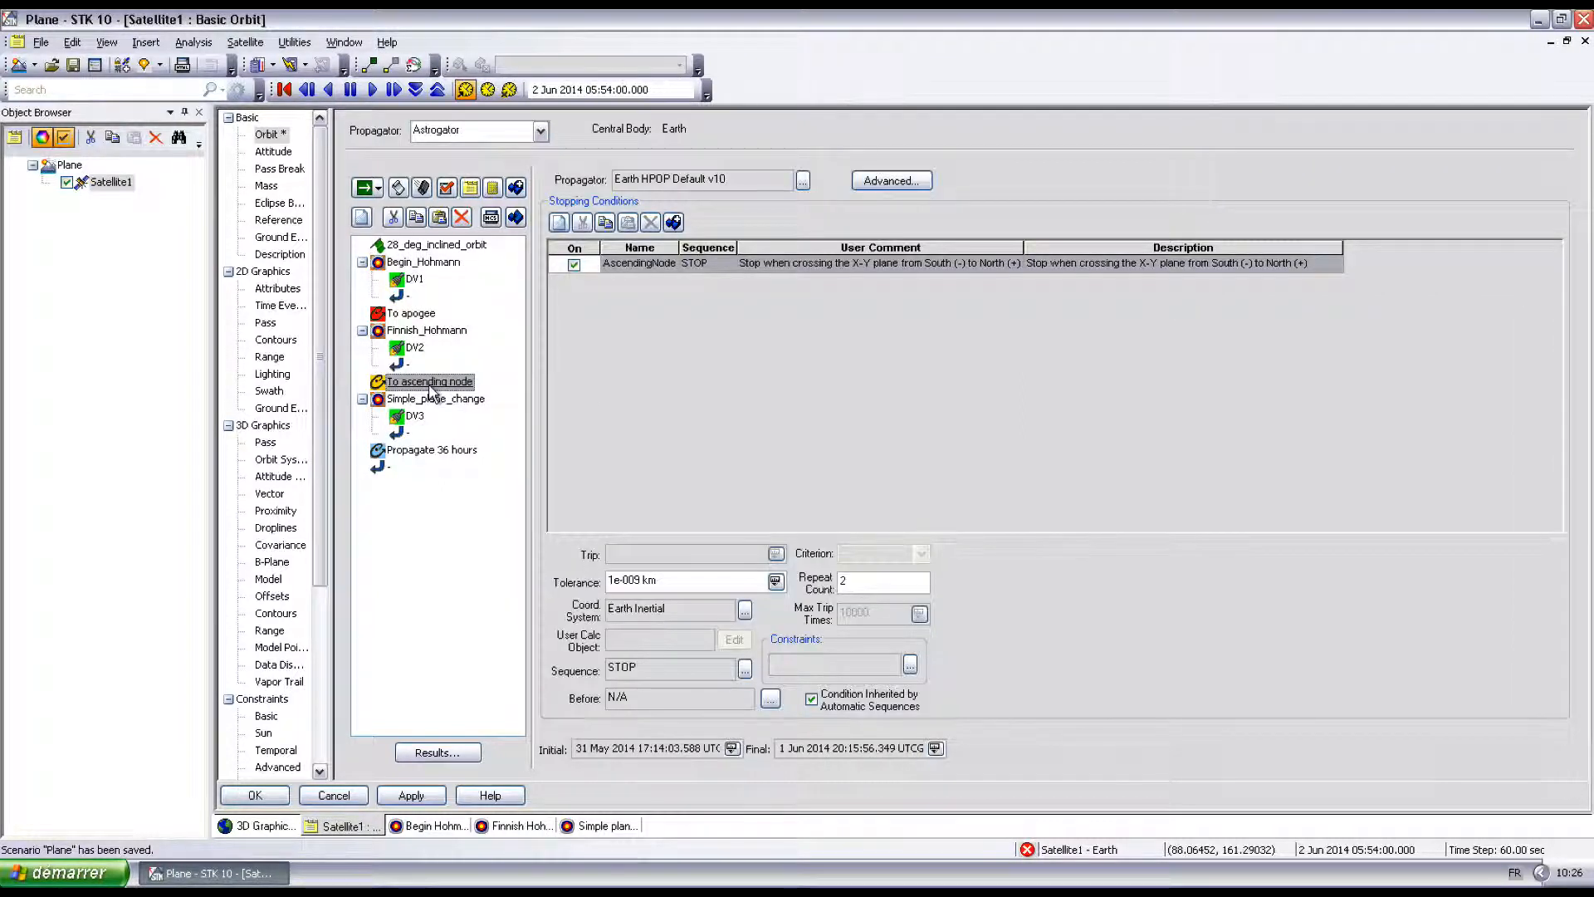
pyautogui.moveTo(431, 390); pyautogui.dragTo(438, 264)
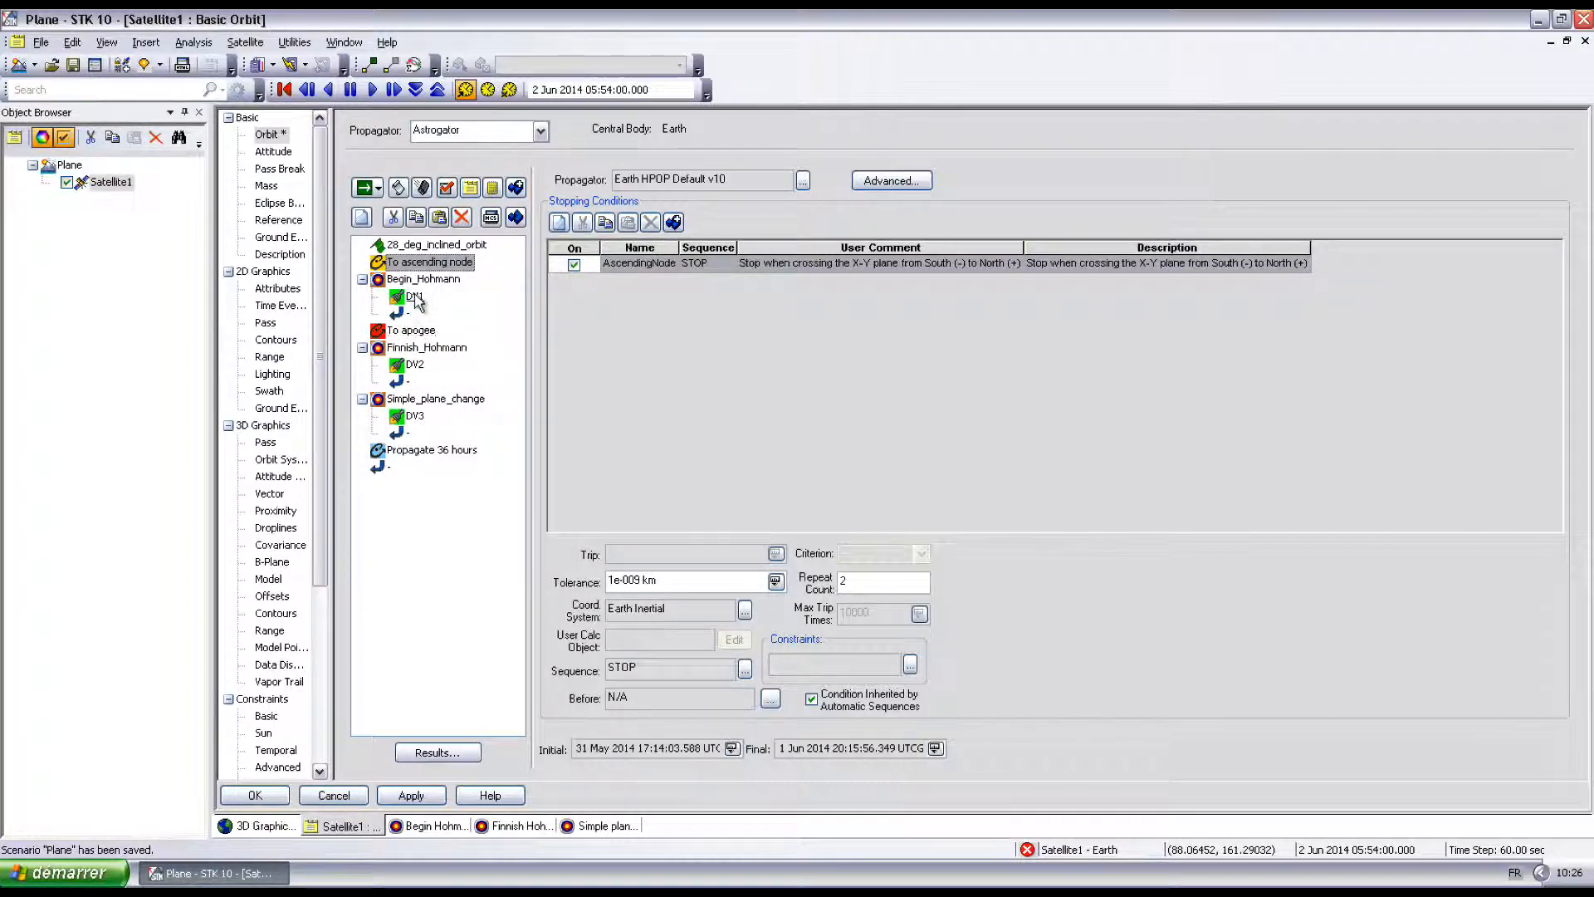
# Rename the DV1 maneuver inside Begin_Hohmann as Simple_DV.
pyautogui.click(414, 298)
pyautogui.click(414, 297)
pyautogui.write('Simple DV')
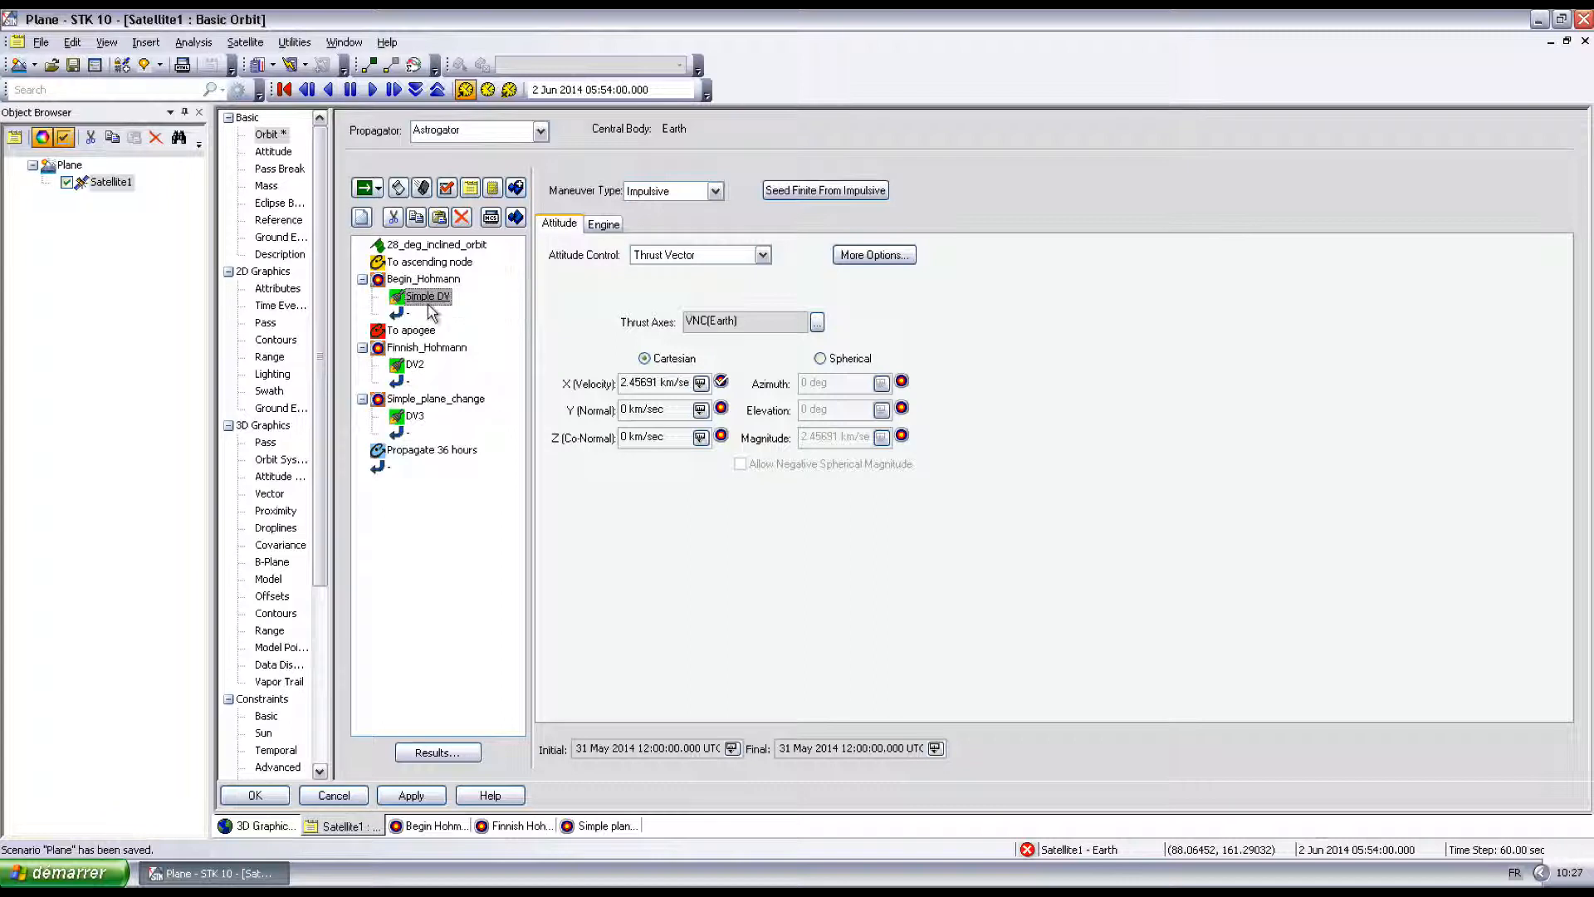
pyautogui.press('Return')
# Delete the Finnish_Hohmann target sequence together with its DV2 maneuver.
pyautogui.click(427, 348)
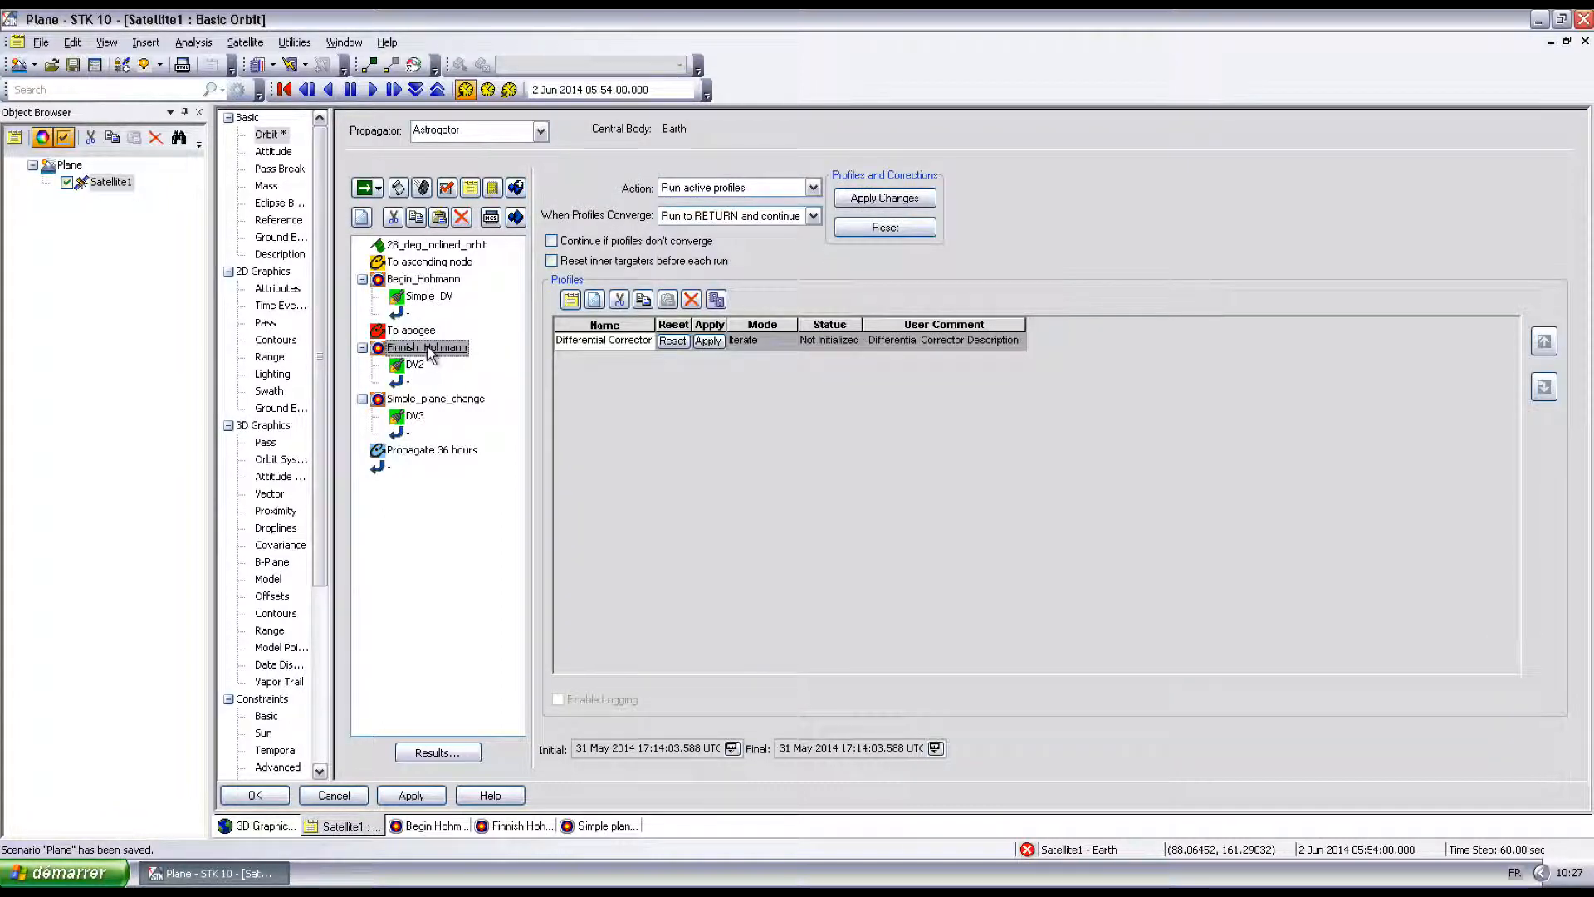
pyautogui.rightClick(401, 353)
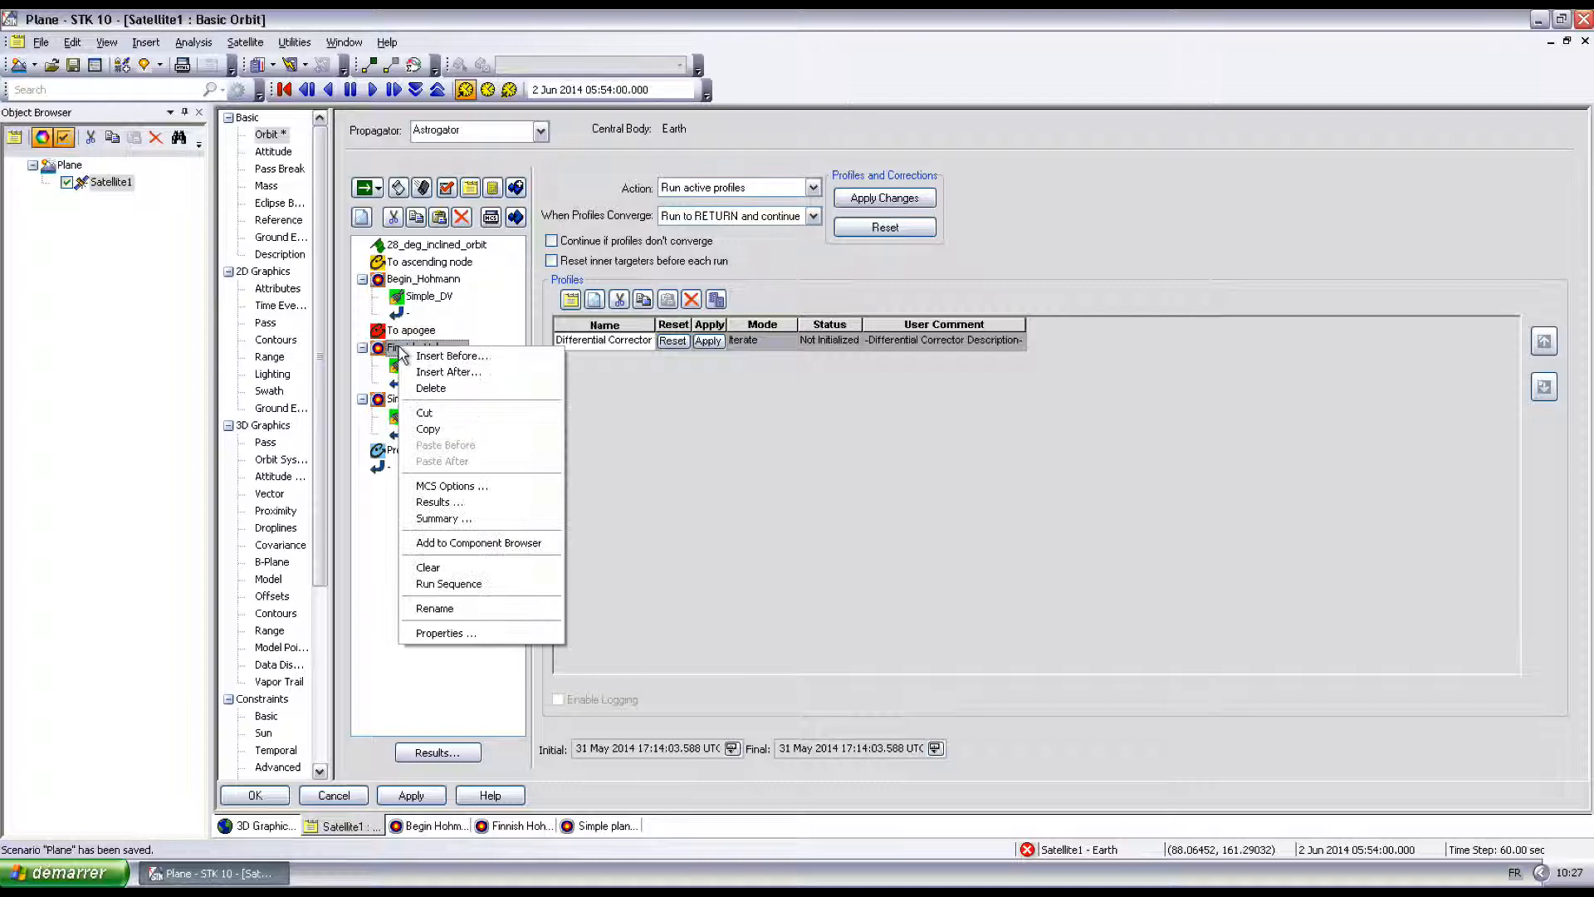
pyautogui.click(433, 390)
pyautogui.click(758, 496)
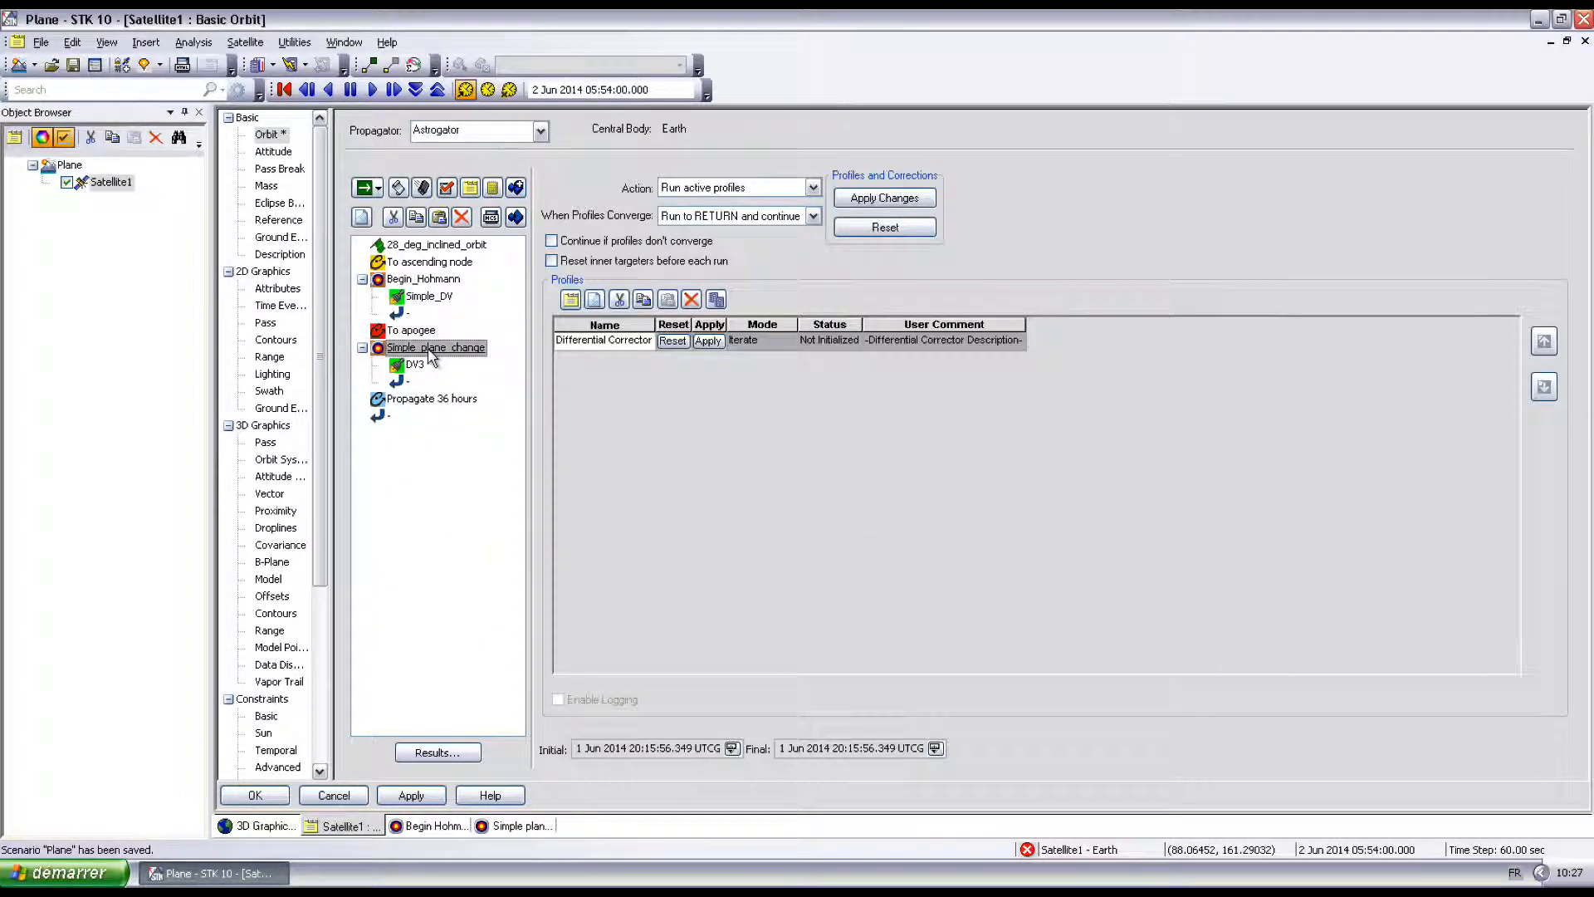
# Rename the Simple_plane_change sequence as Combined_change and its DV3 maneuver as Combined_DV.
pyautogui.write('Combined_change')
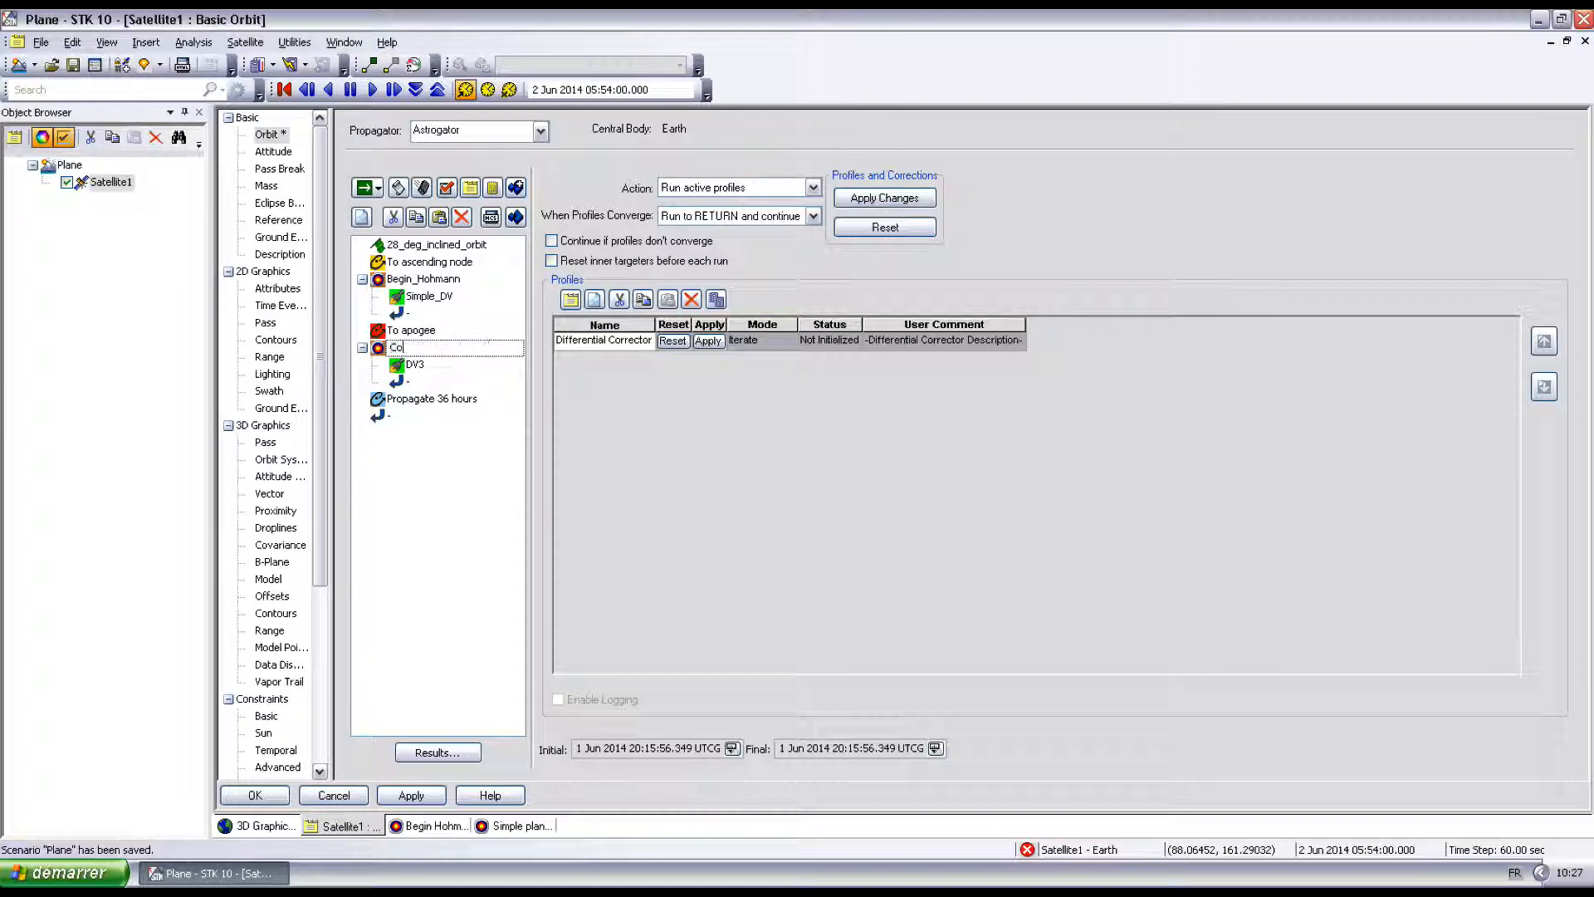
pyautogui.click(431, 366)
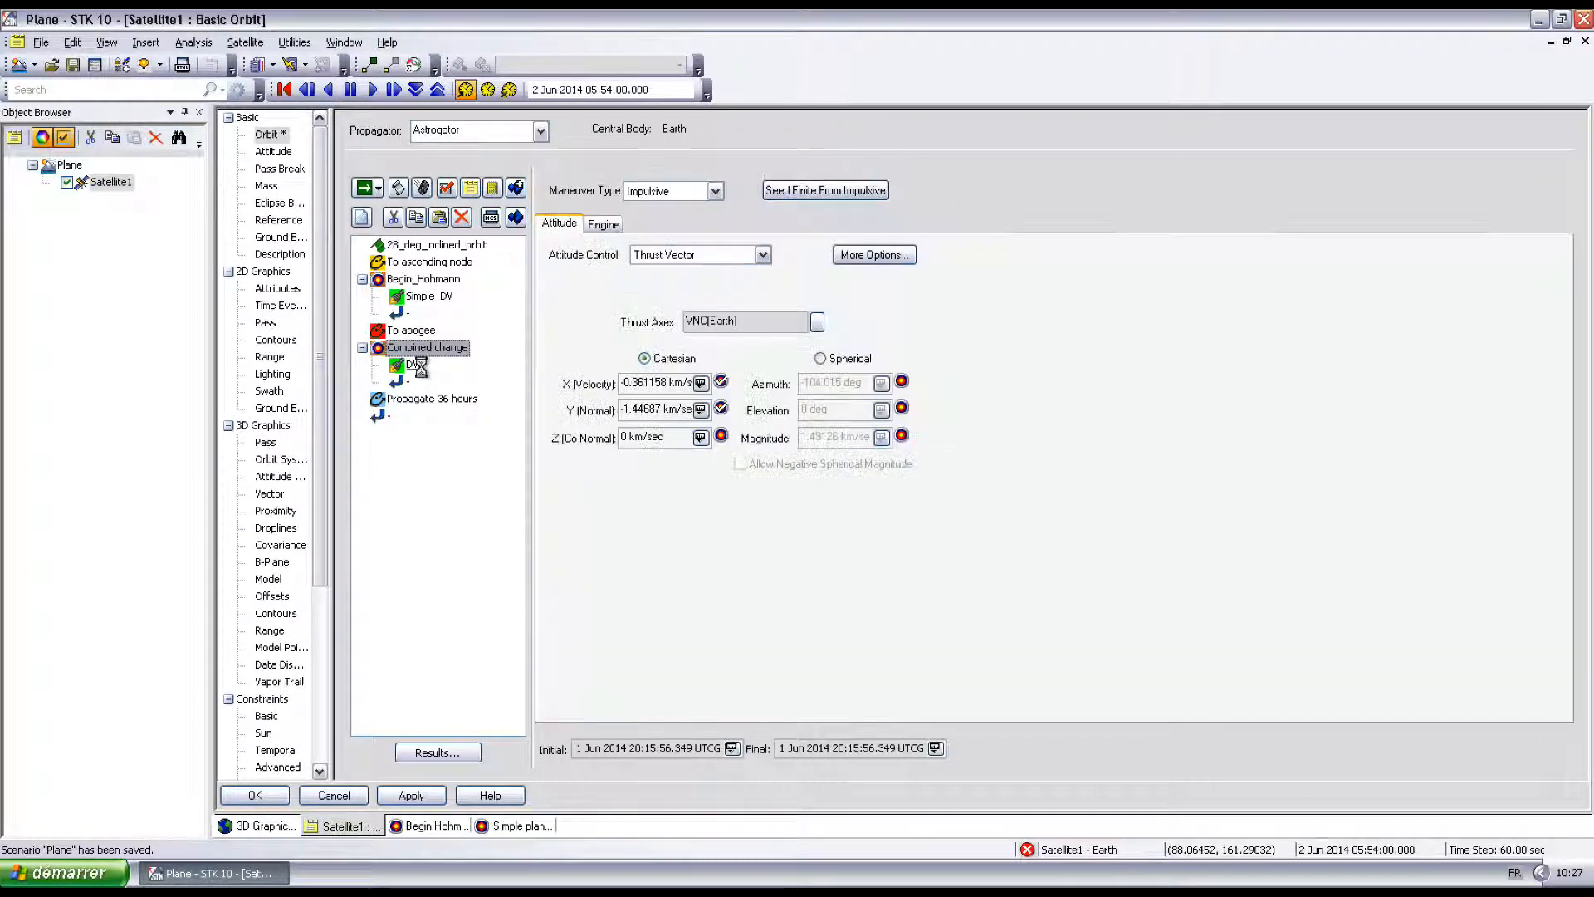
pyautogui.click(431, 366)
pyautogui.write('Combined DV')
pyautogui.press('Return')
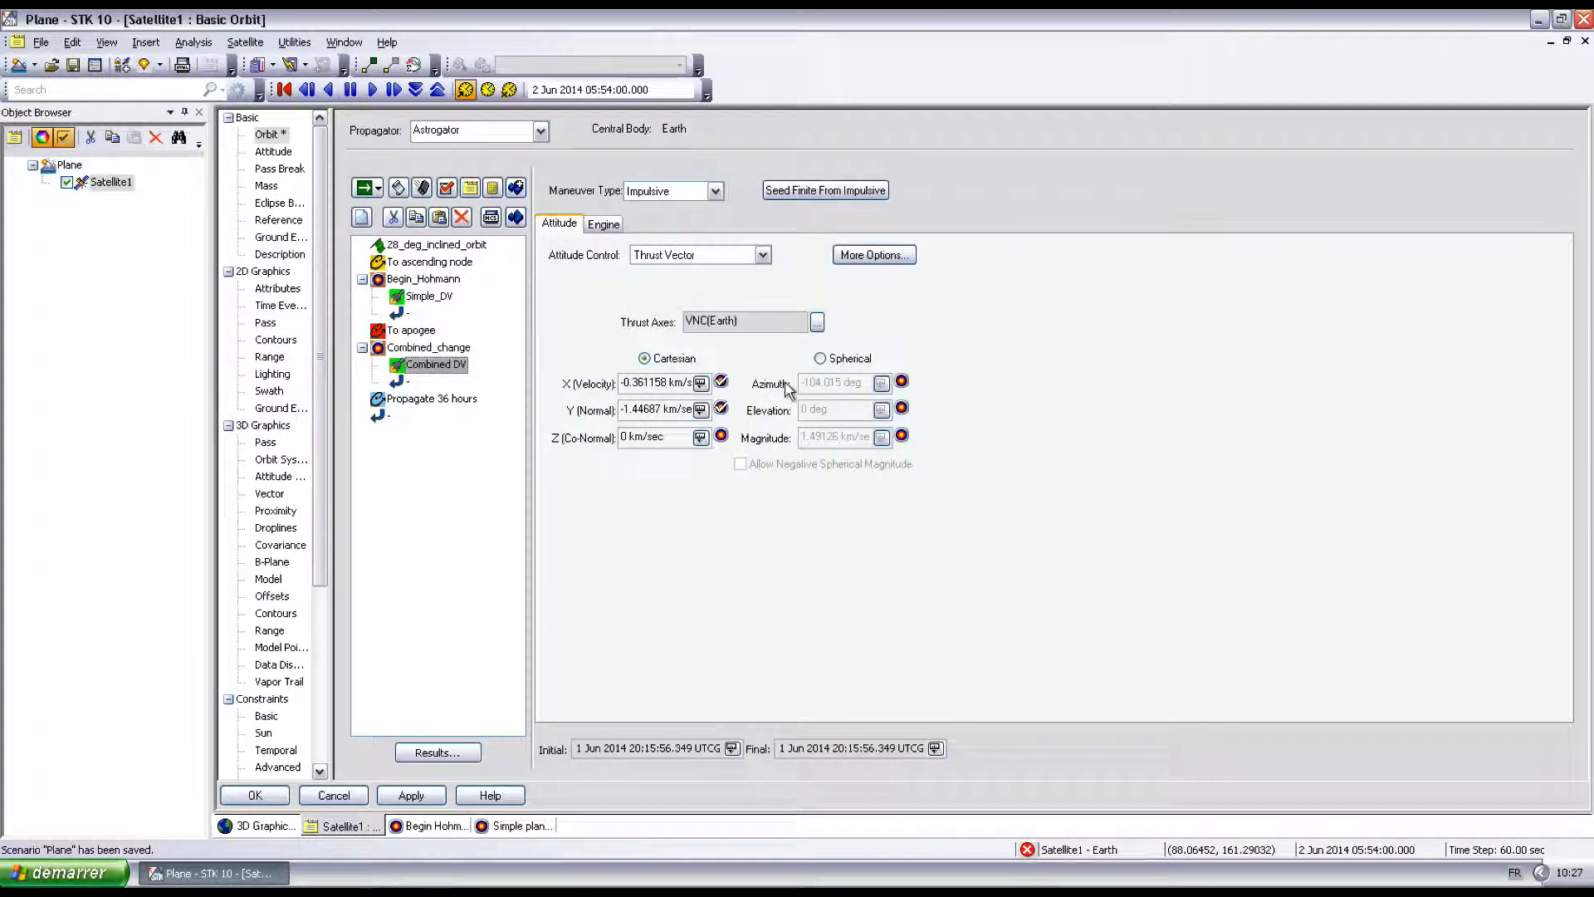
# Check the selected results of Simple_DV and the control and constraint settings of Begin_Hohmann's Differential Corrector.
pyautogui.click(429, 297)
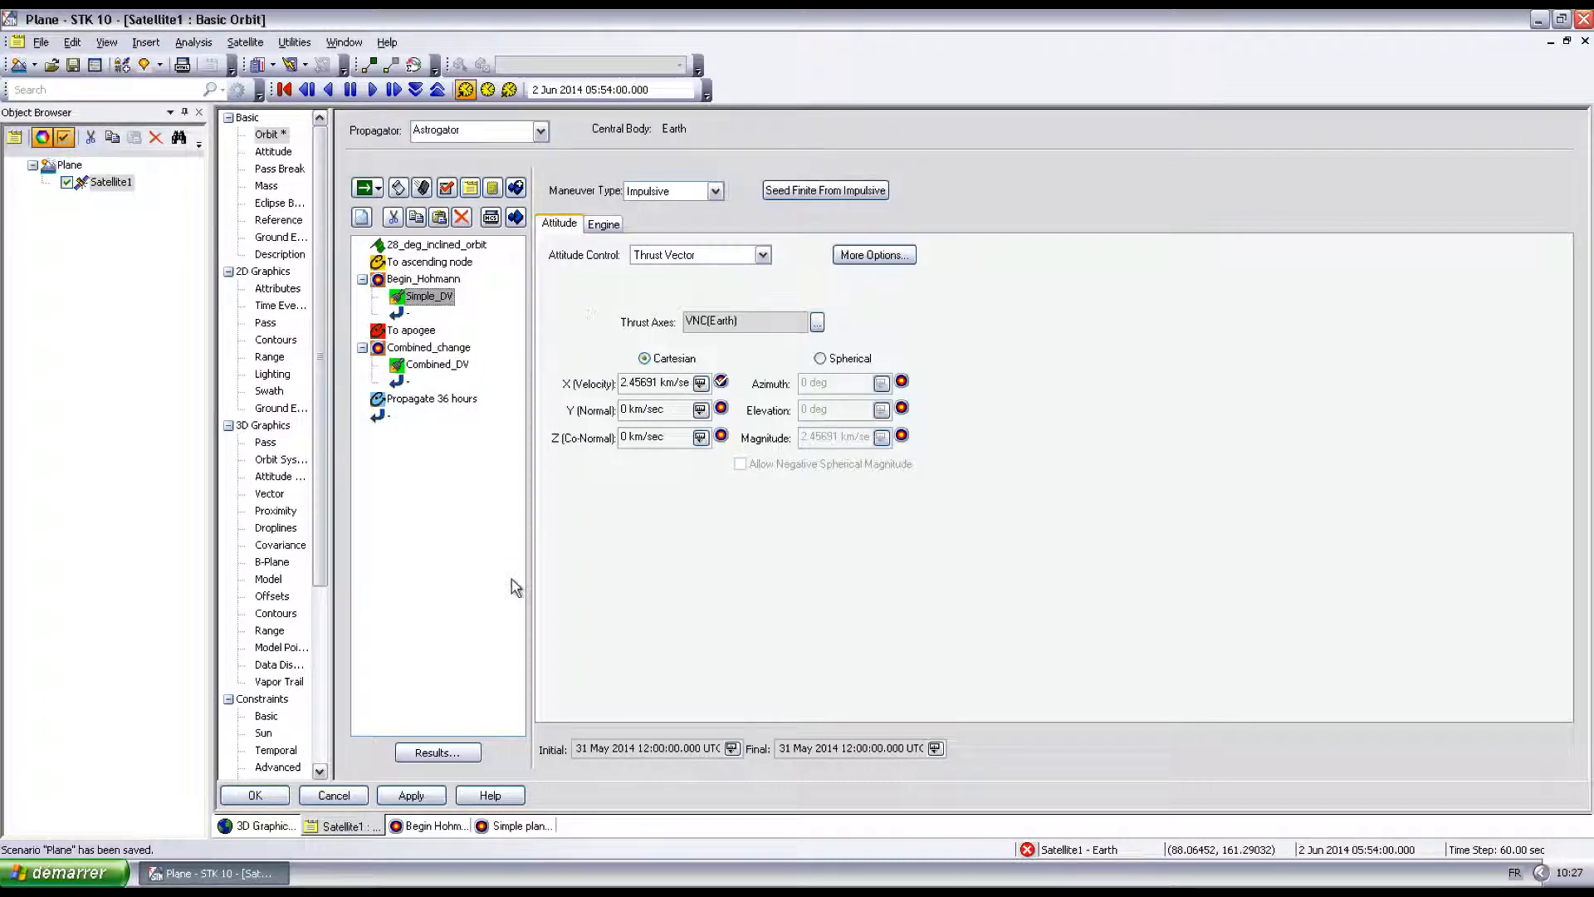
pyautogui.click(435, 753)
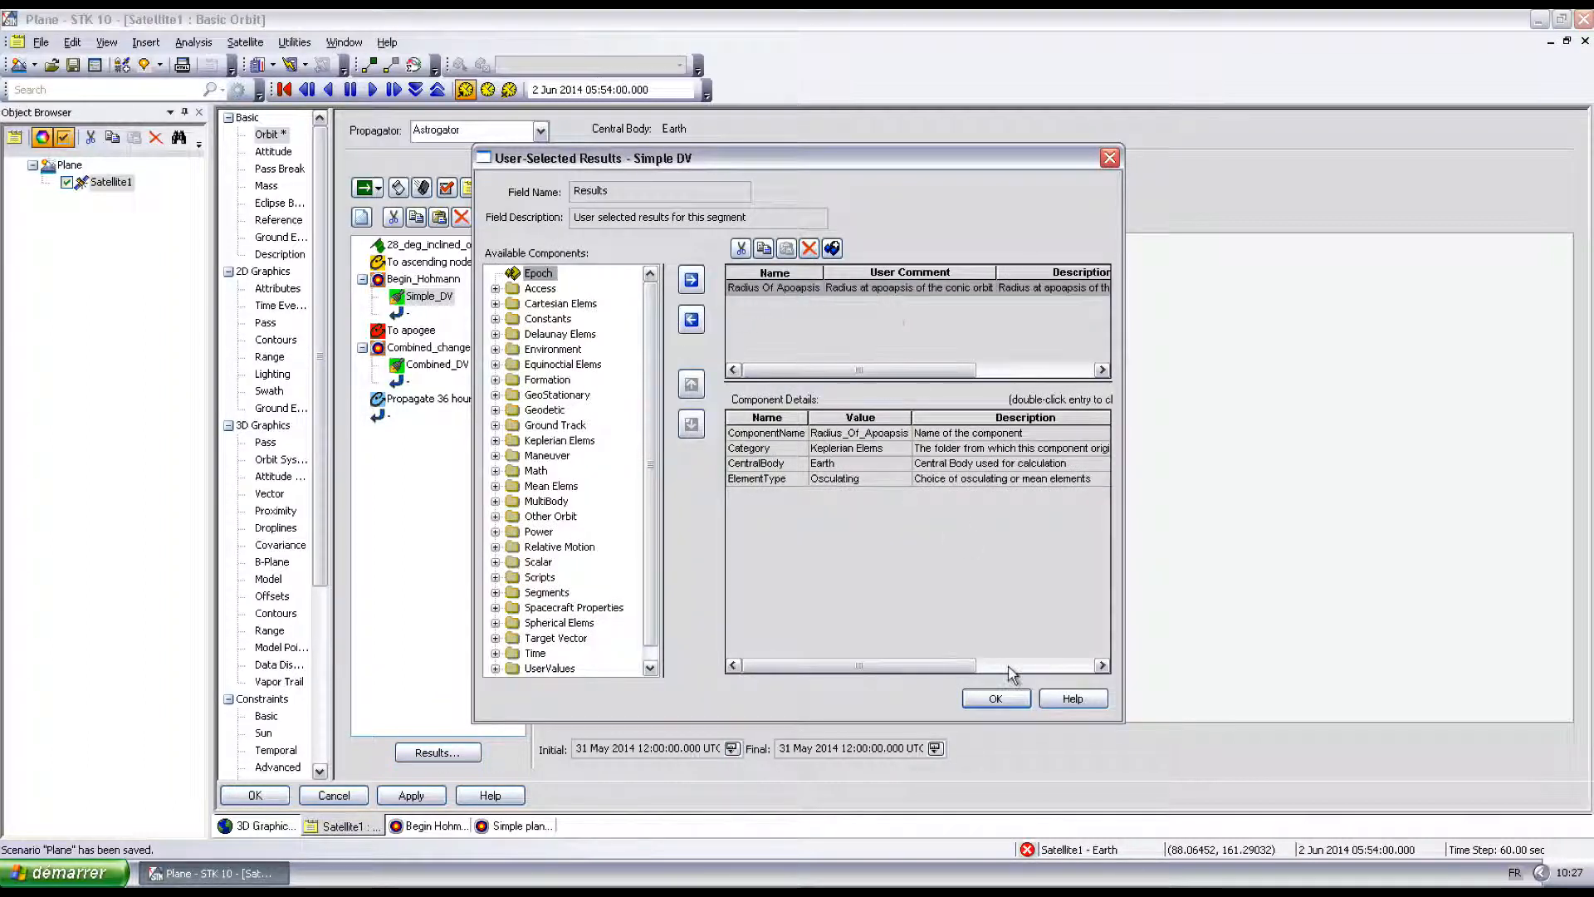
pyautogui.click(995, 698)
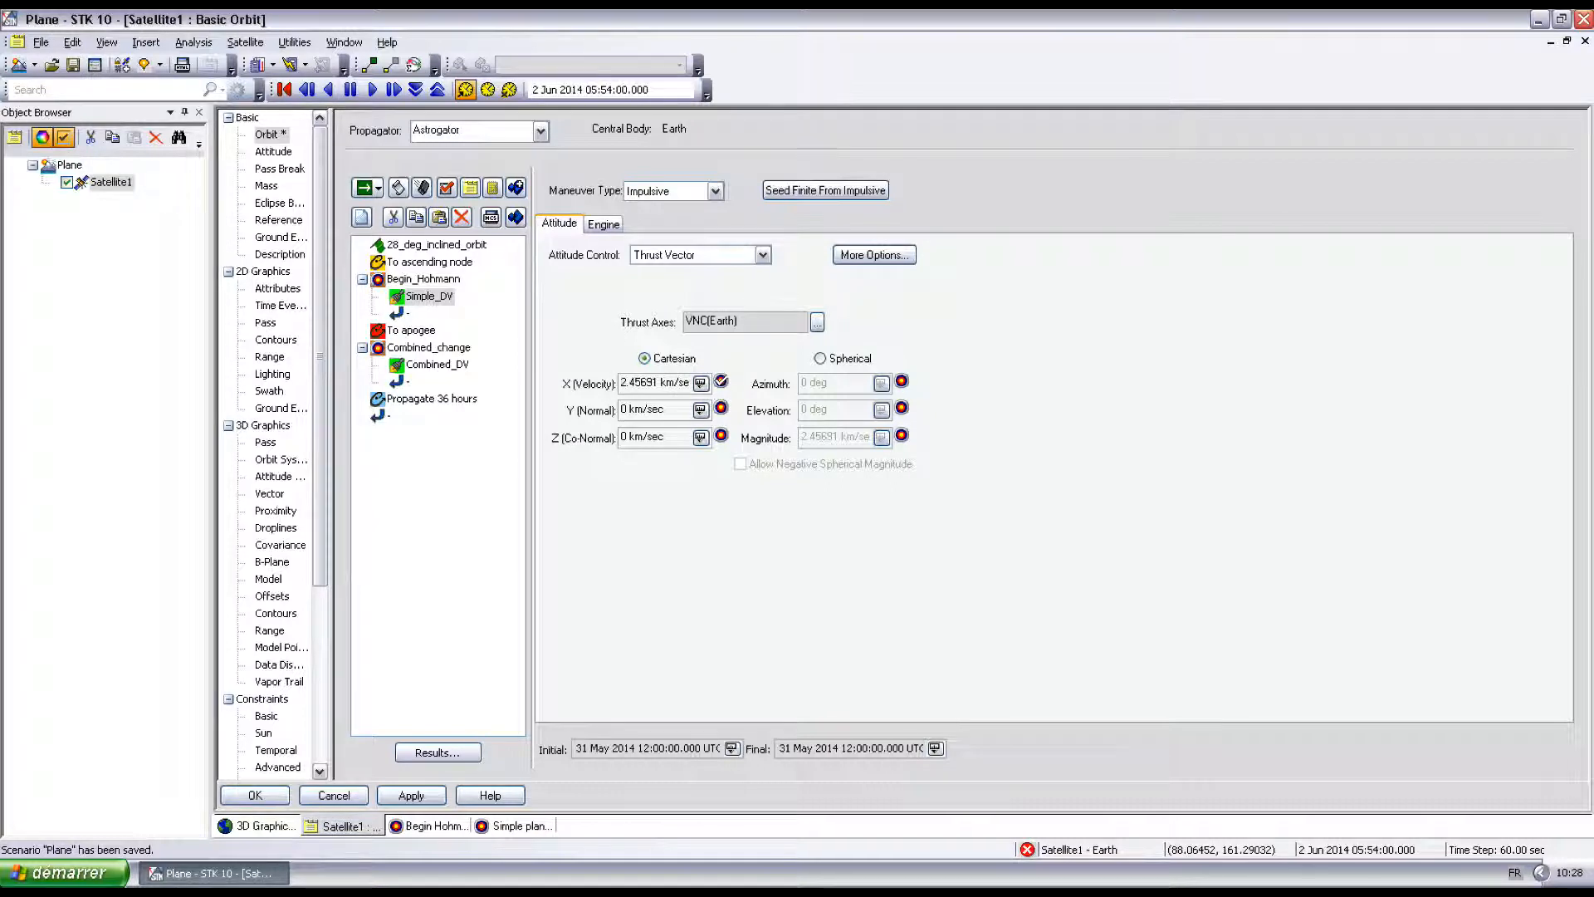
pyautogui.click(423, 280)
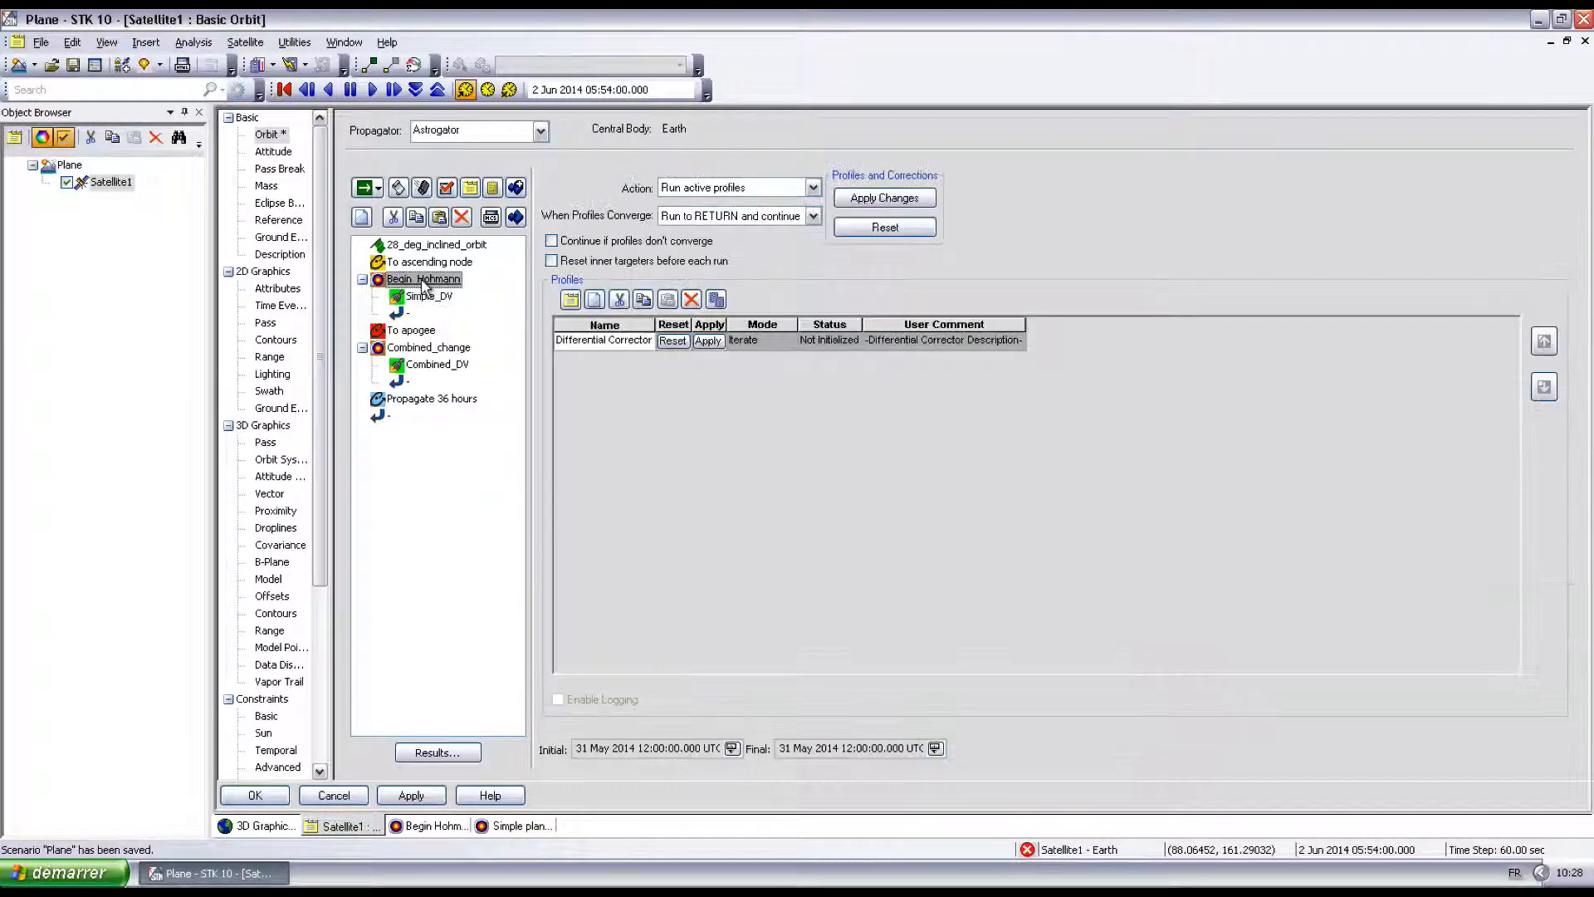
pyautogui.doubleClick(589, 339)
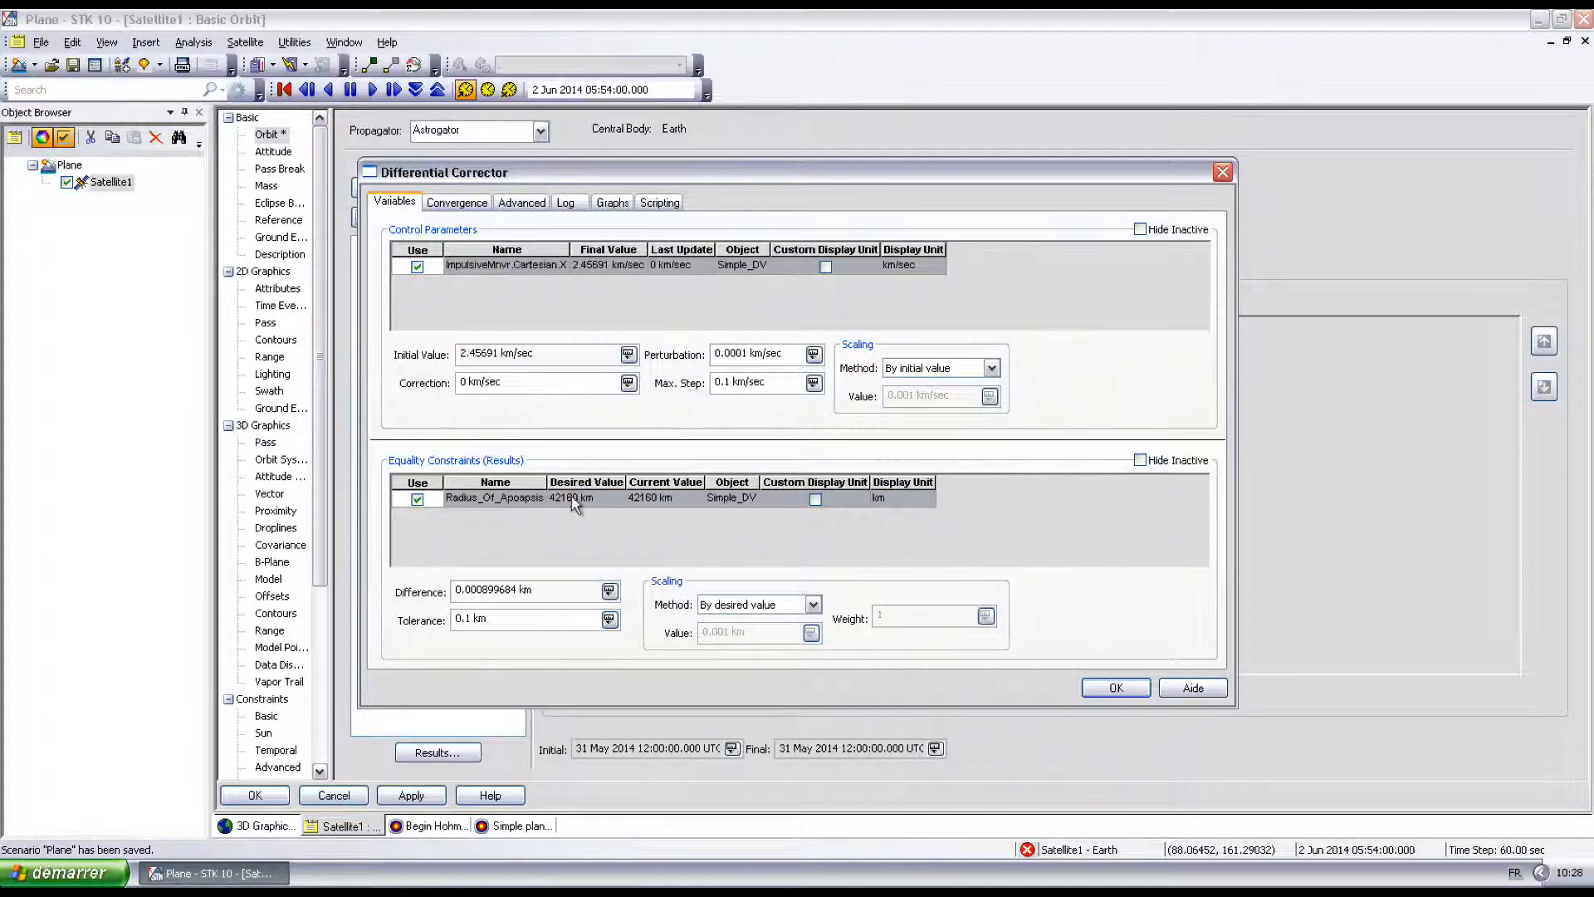
pyautogui.click(1114, 688)
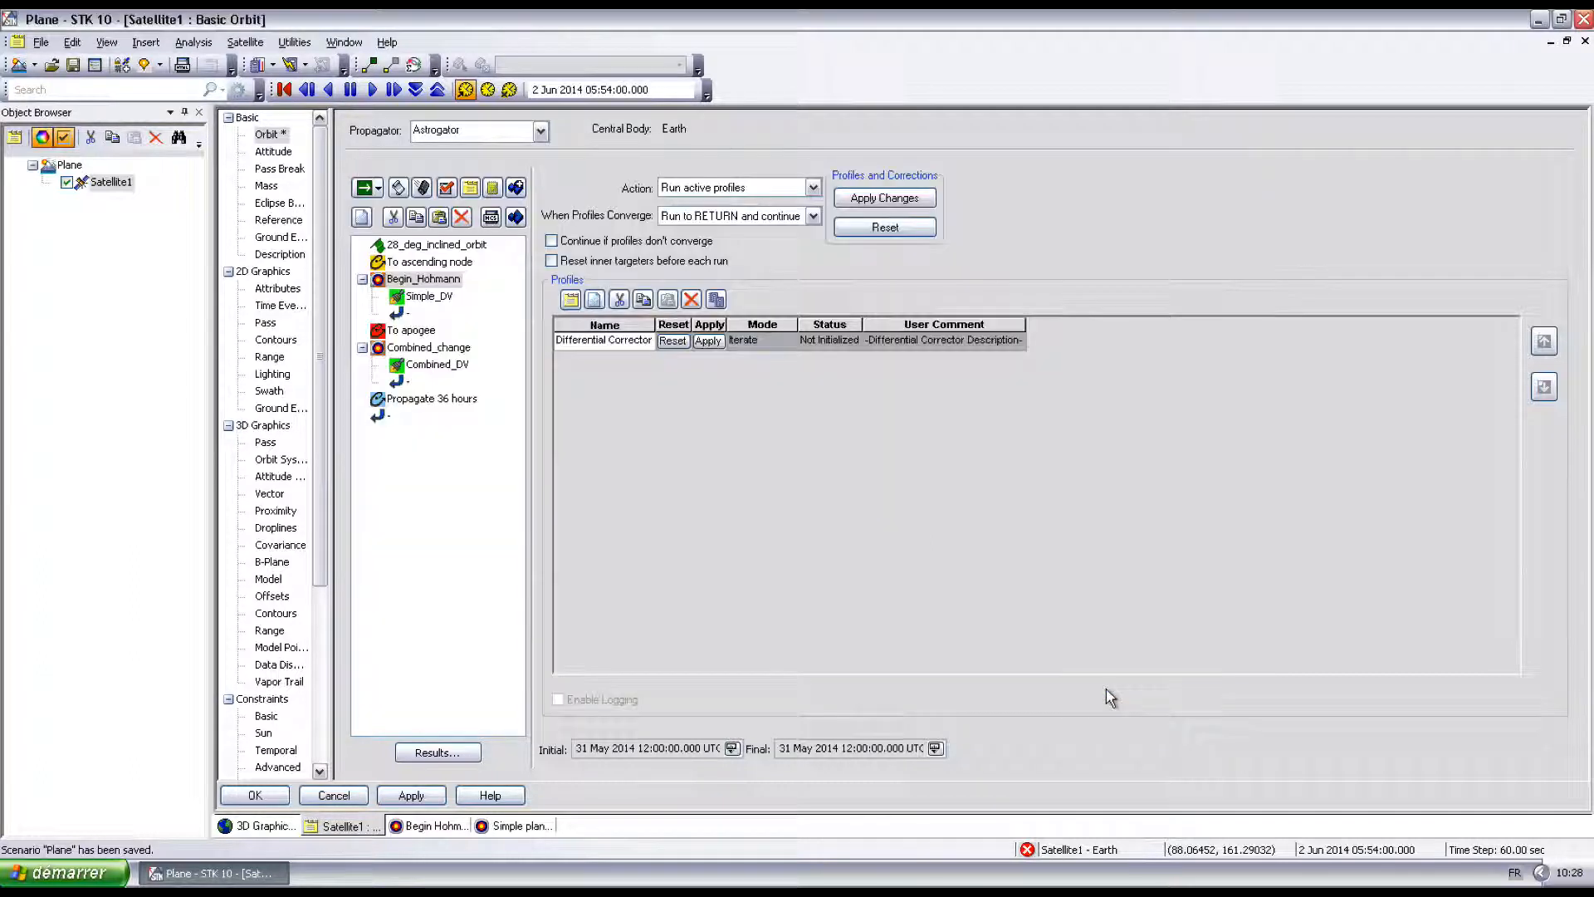
# Check which results are selected for the Combined_DV maneuver.
pyautogui.click(436, 364)
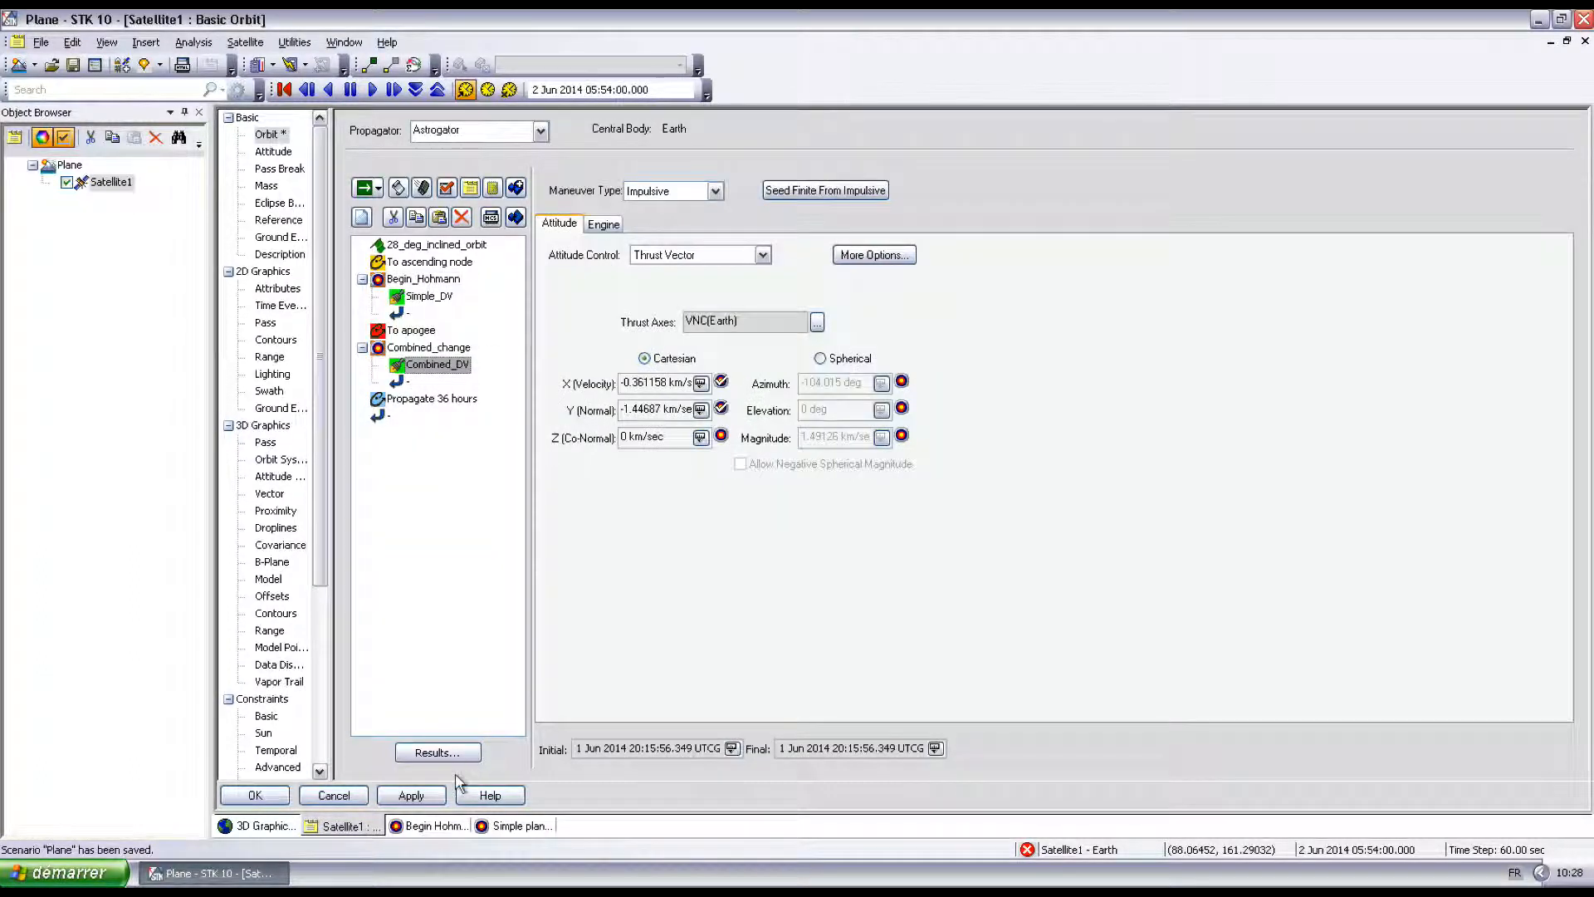
pyautogui.click(438, 752)
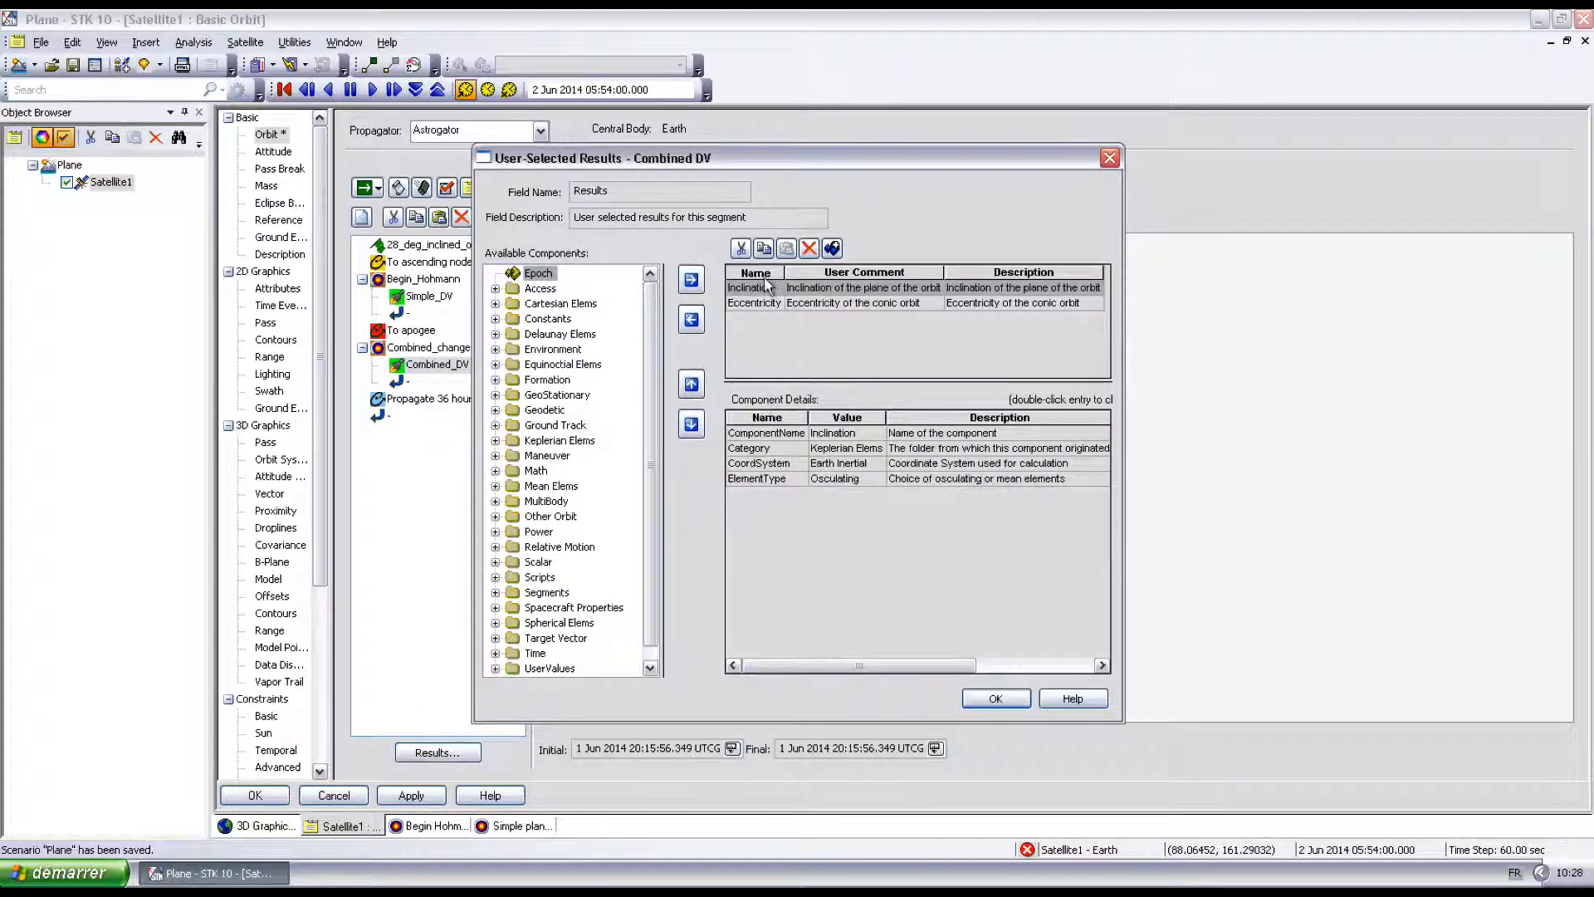
pyautogui.click(996, 696)
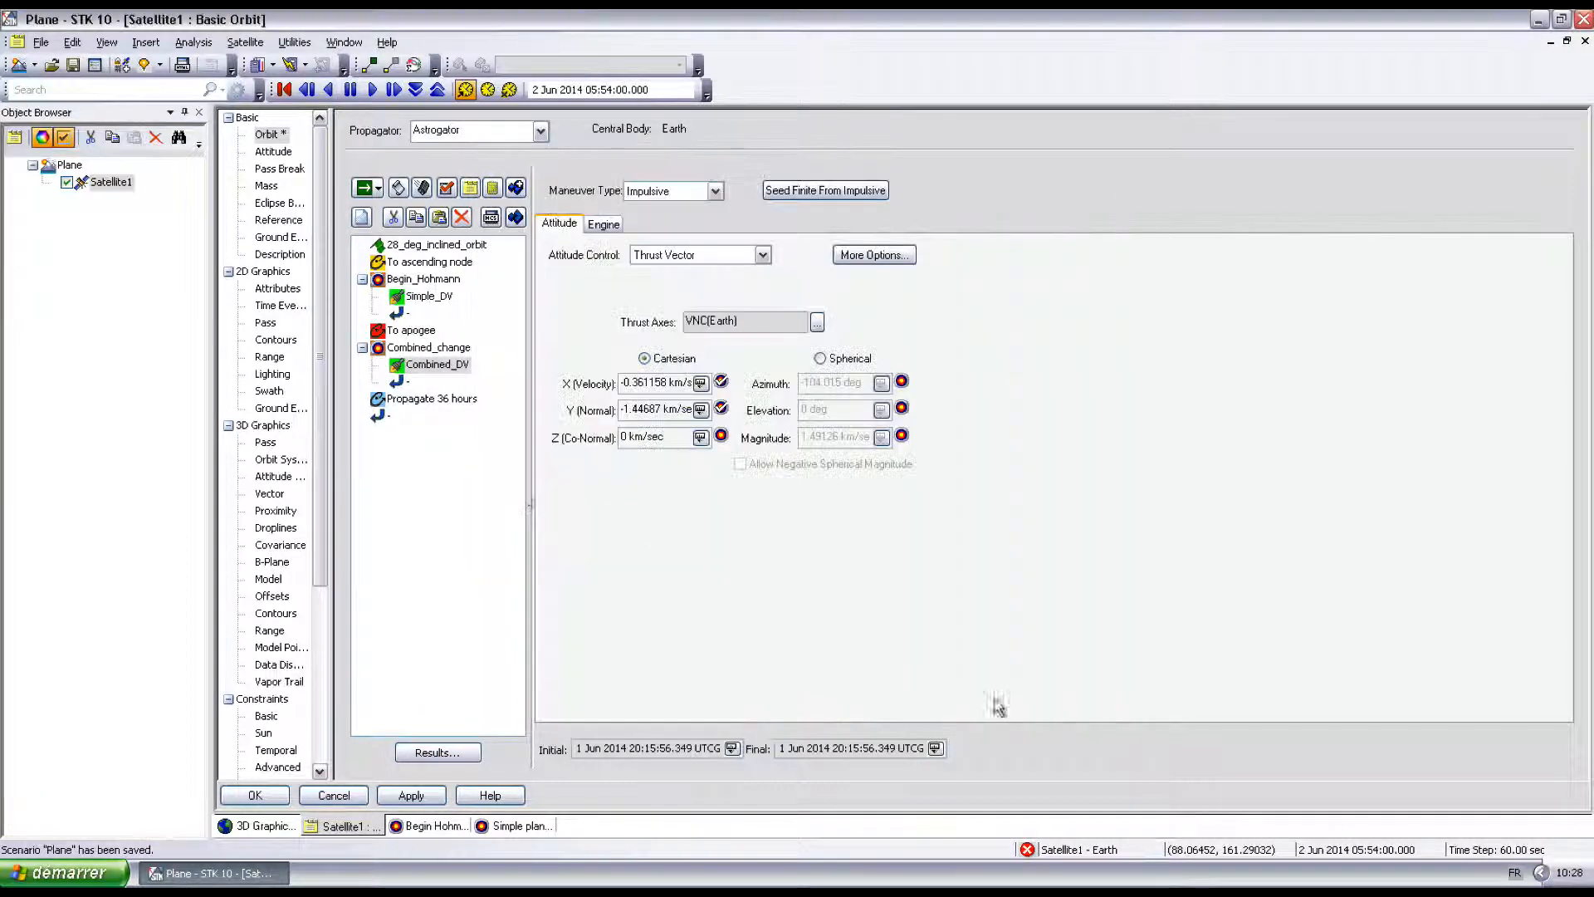
# Review the eccentricity and inclination constraints in Combined_change's Differential Corrector and set its maximum iterations to 100.
pyautogui.click(438, 347)
pyautogui.click(571, 300)
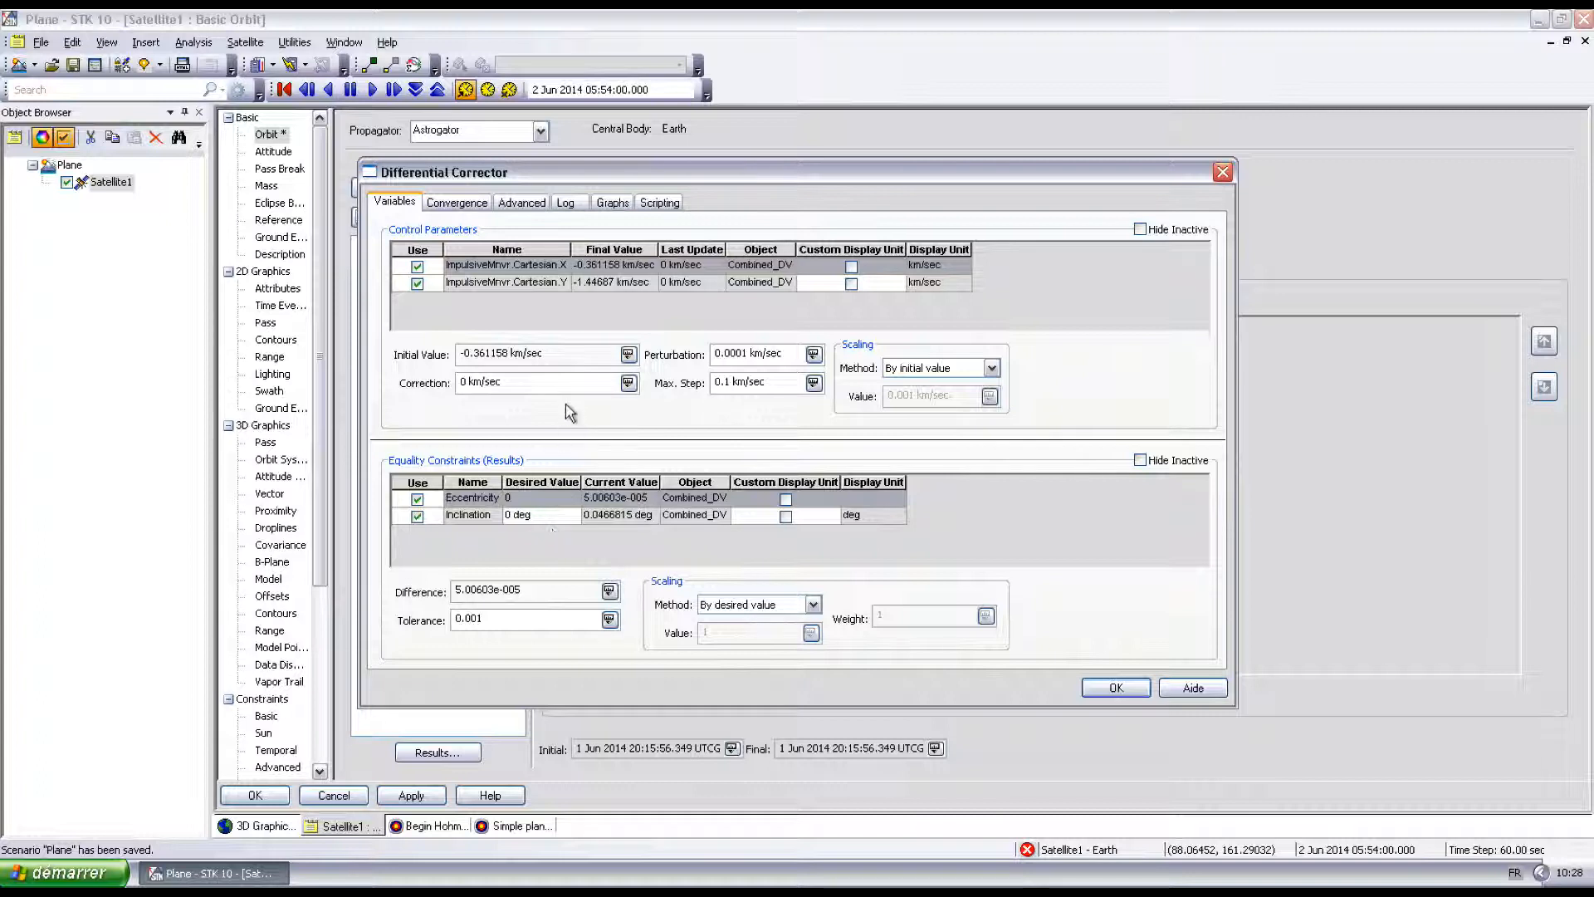
pyautogui.click(479, 516)
pyautogui.click(484, 498)
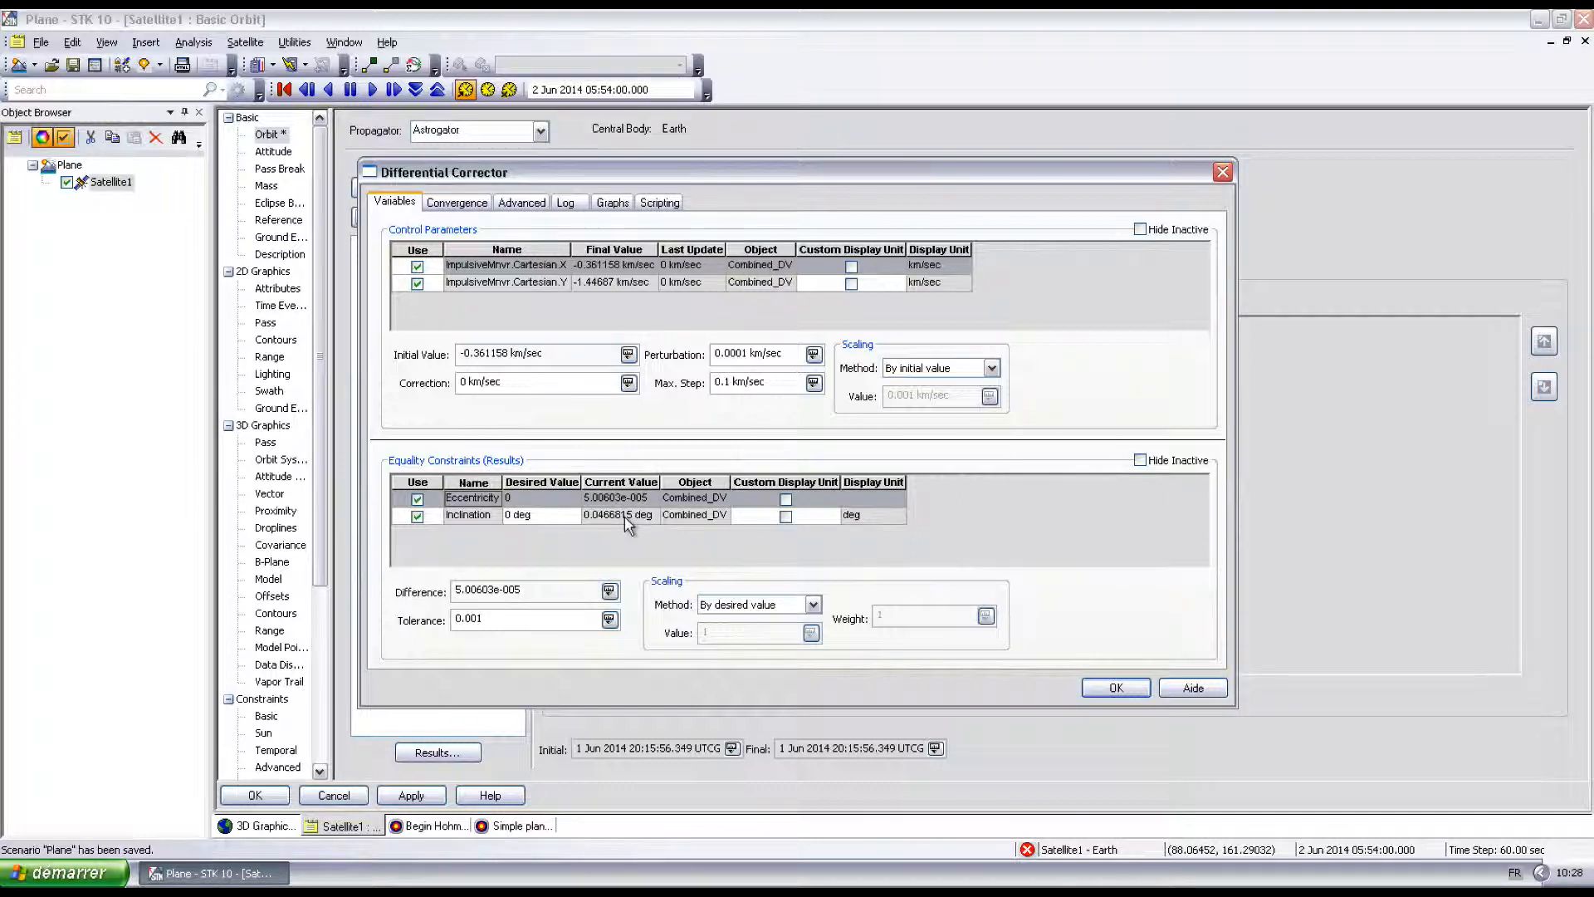
pyautogui.click(444, 205)
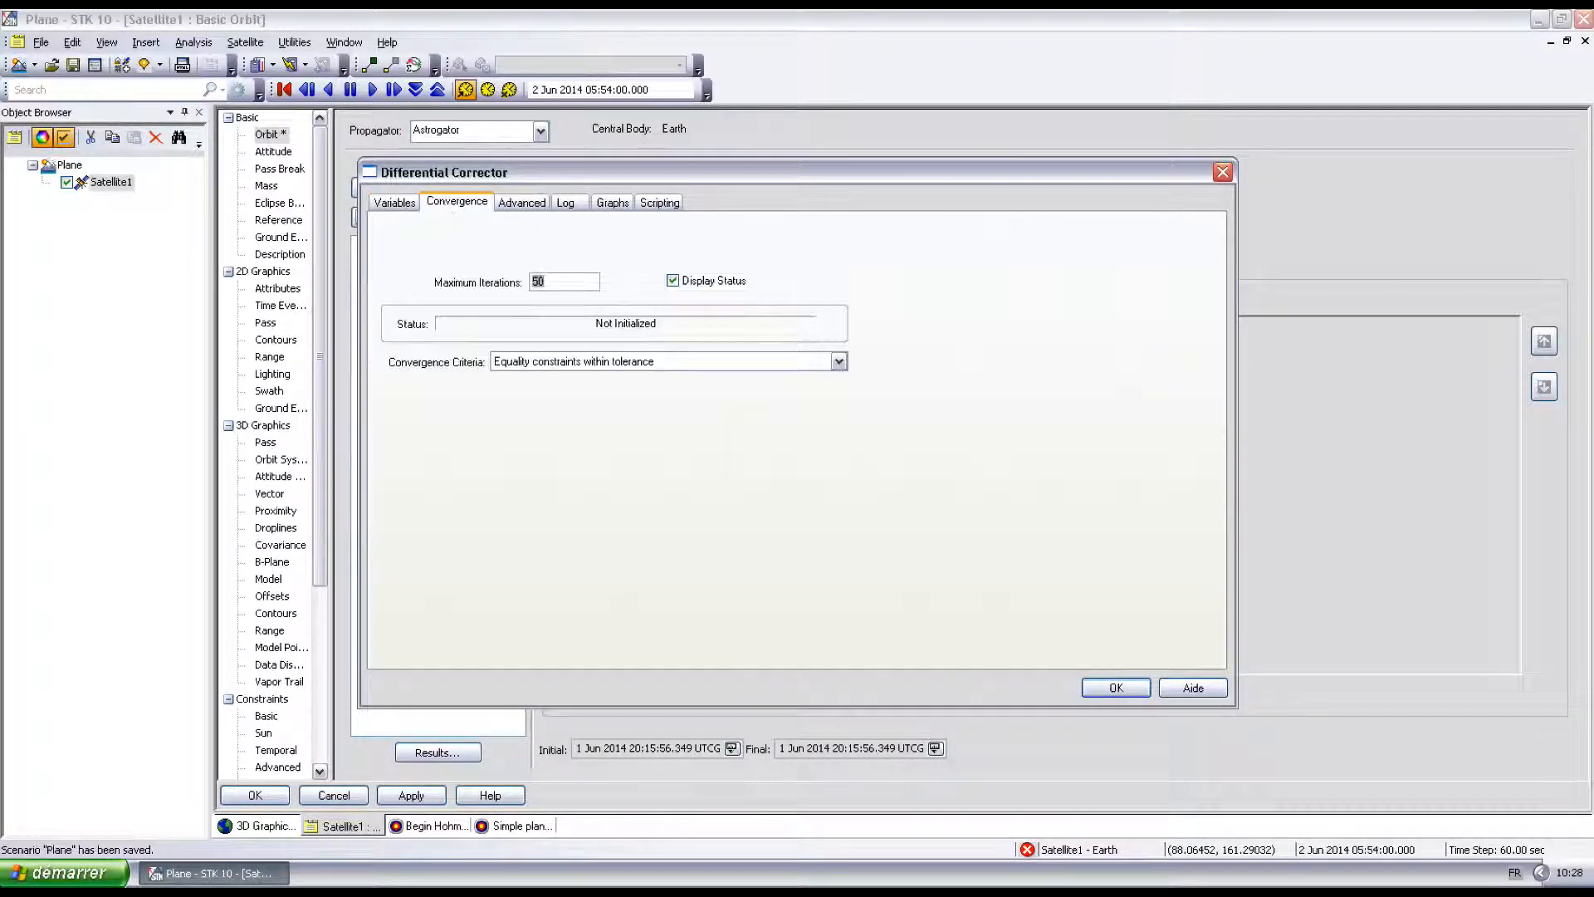
pyautogui.write('100')
pyautogui.click(1114, 688)
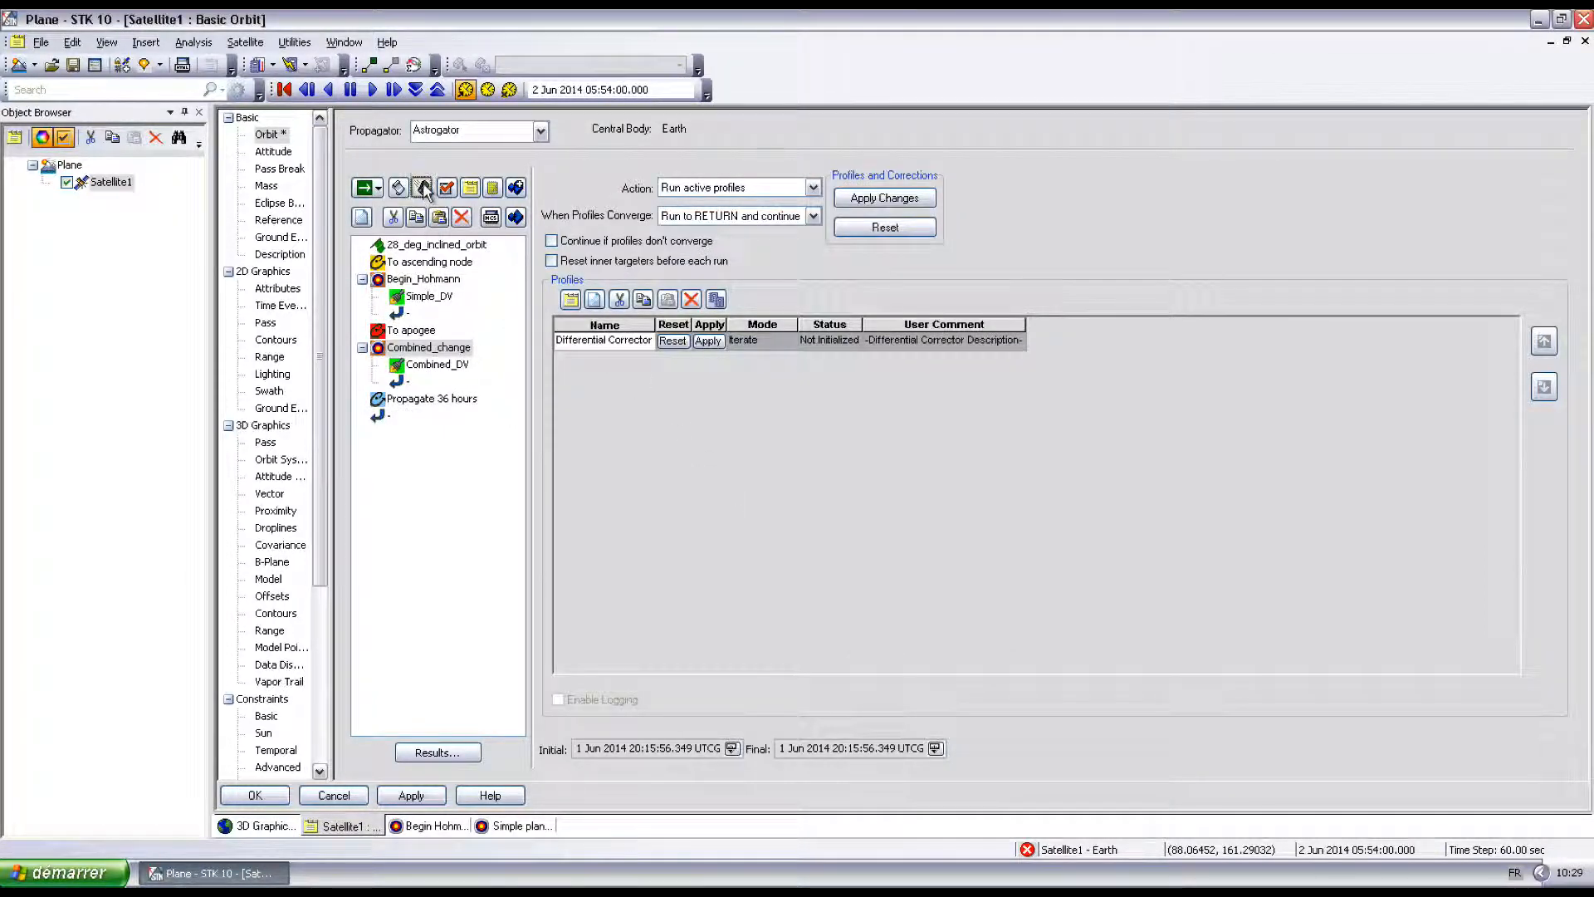
# Run the entire Mission Control Sequence, inspect the new trajectory in the 3D view and reset the animation to its start.
pyautogui.click(362, 186)
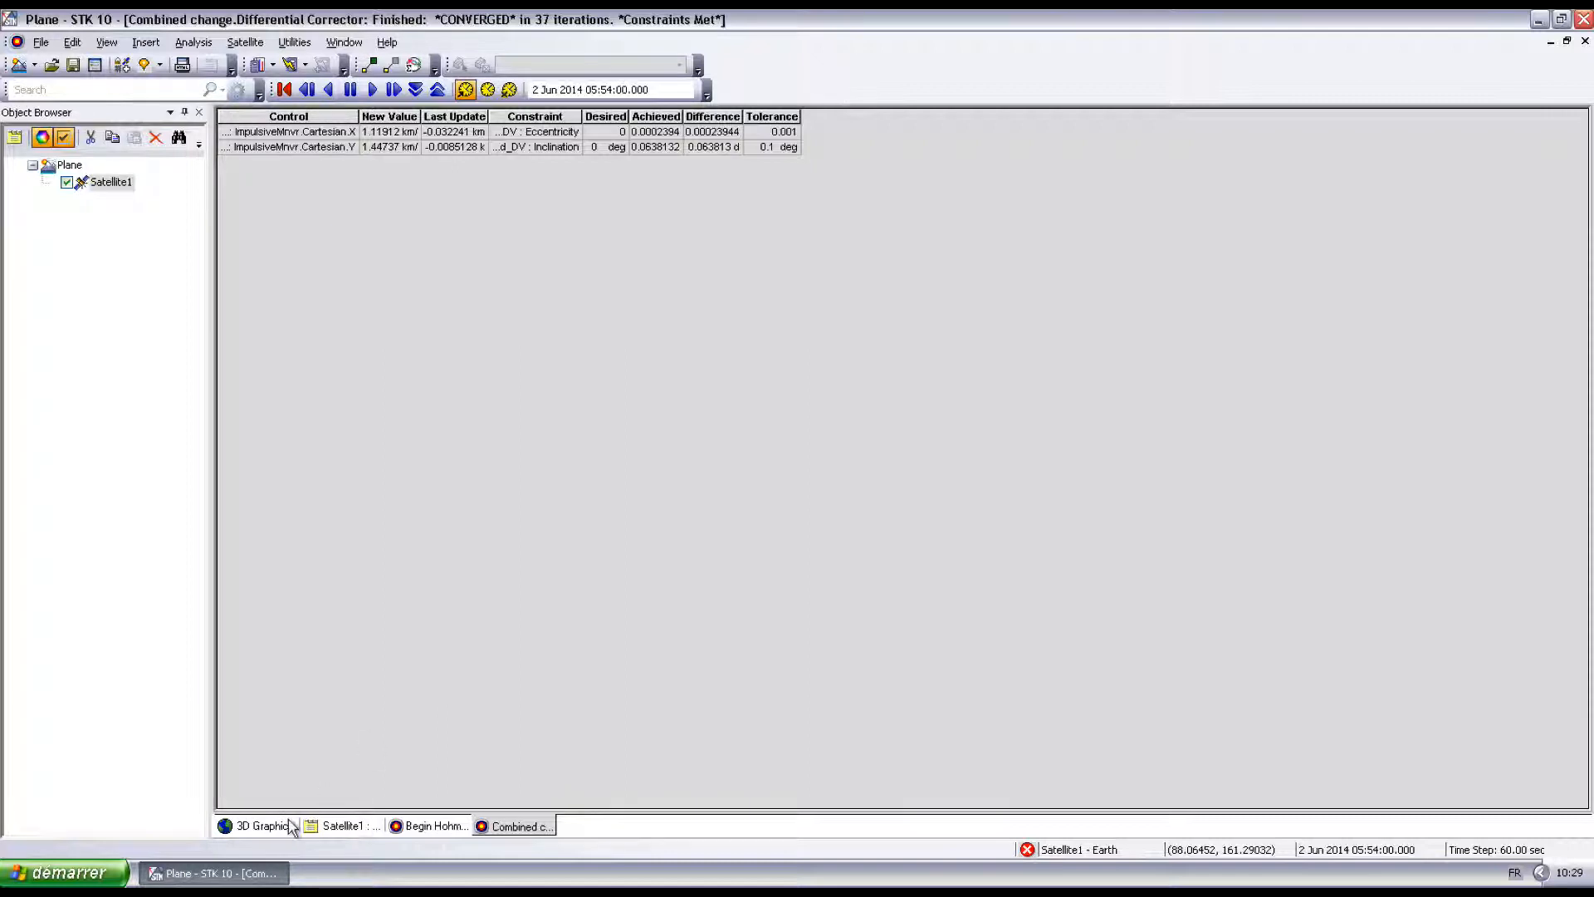
pyautogui.click(259, 826)
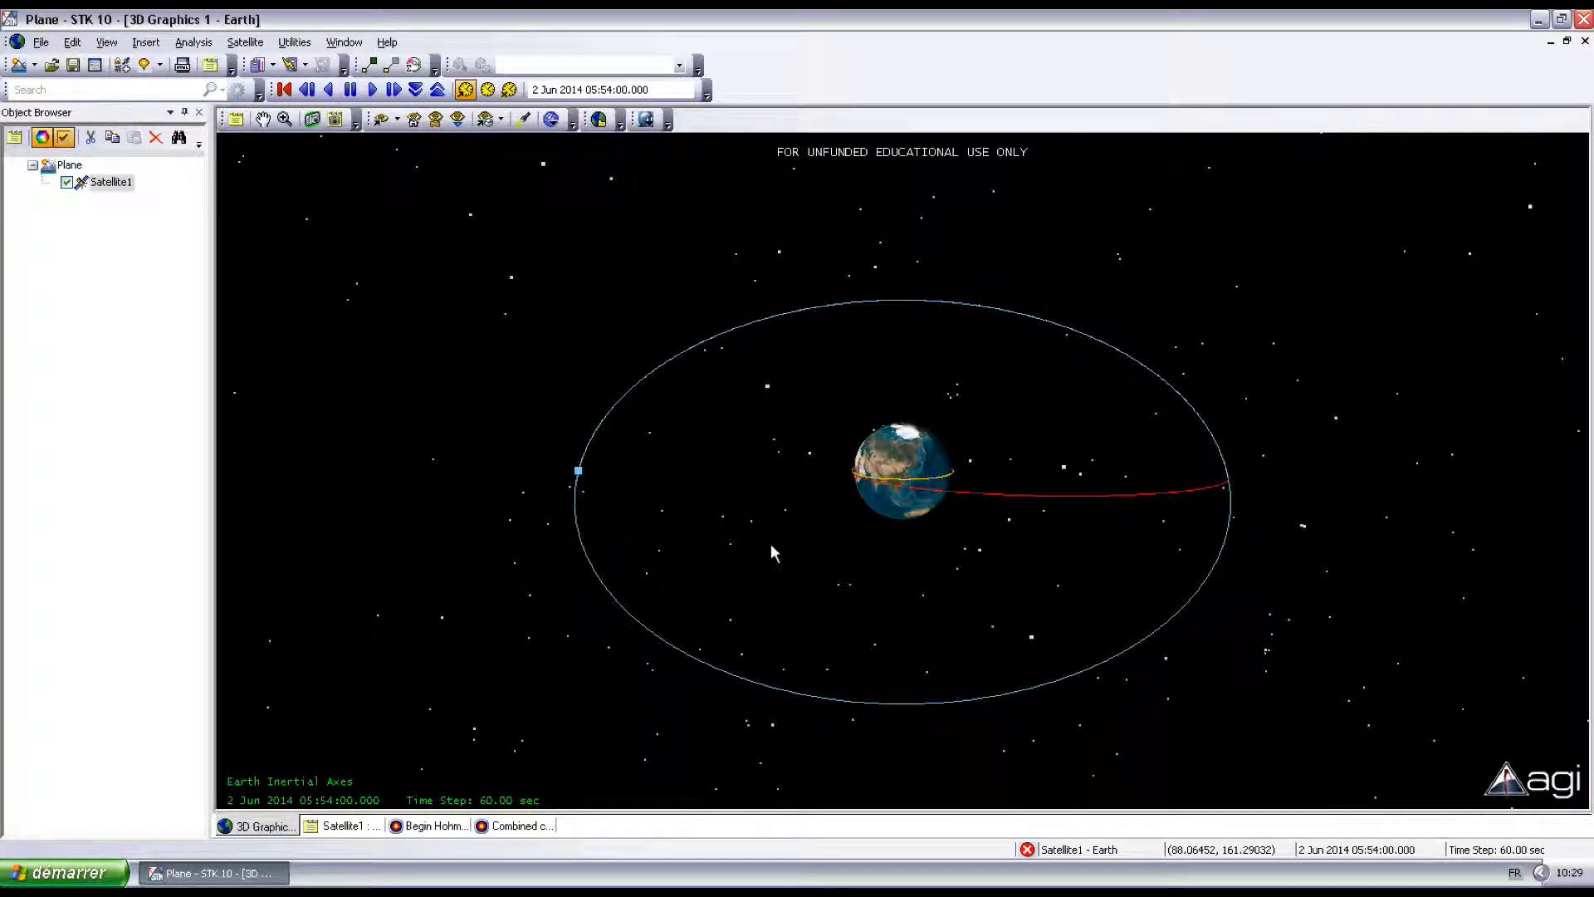
pyautogui.moveTo(873, 549); pyautogui.dragTo(953, 564)
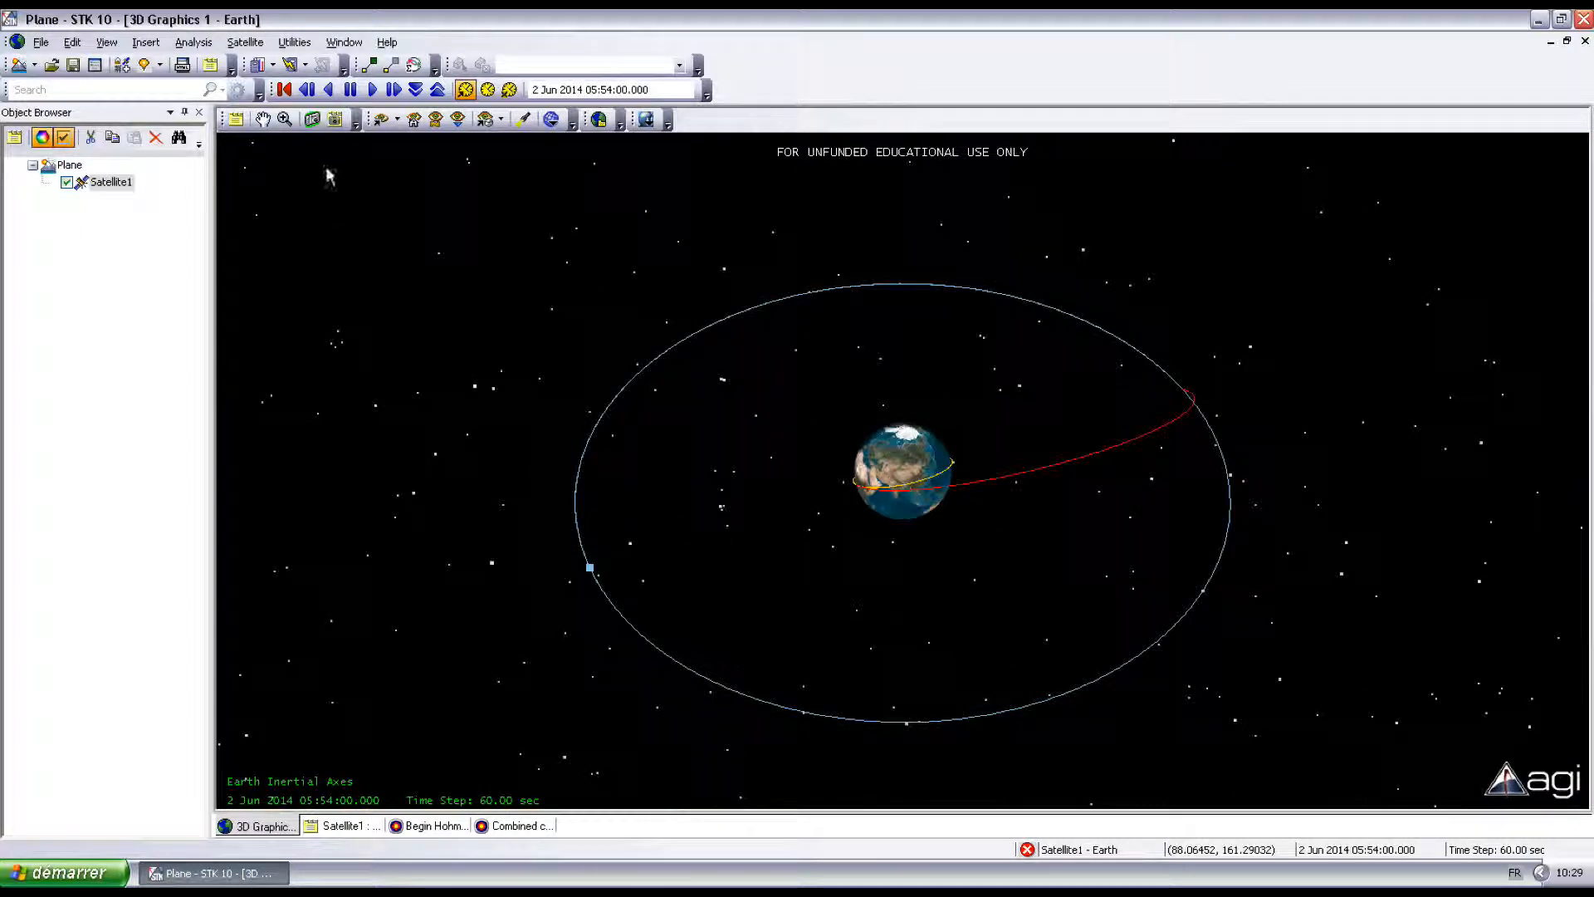
pyautogui.click(283, 91)
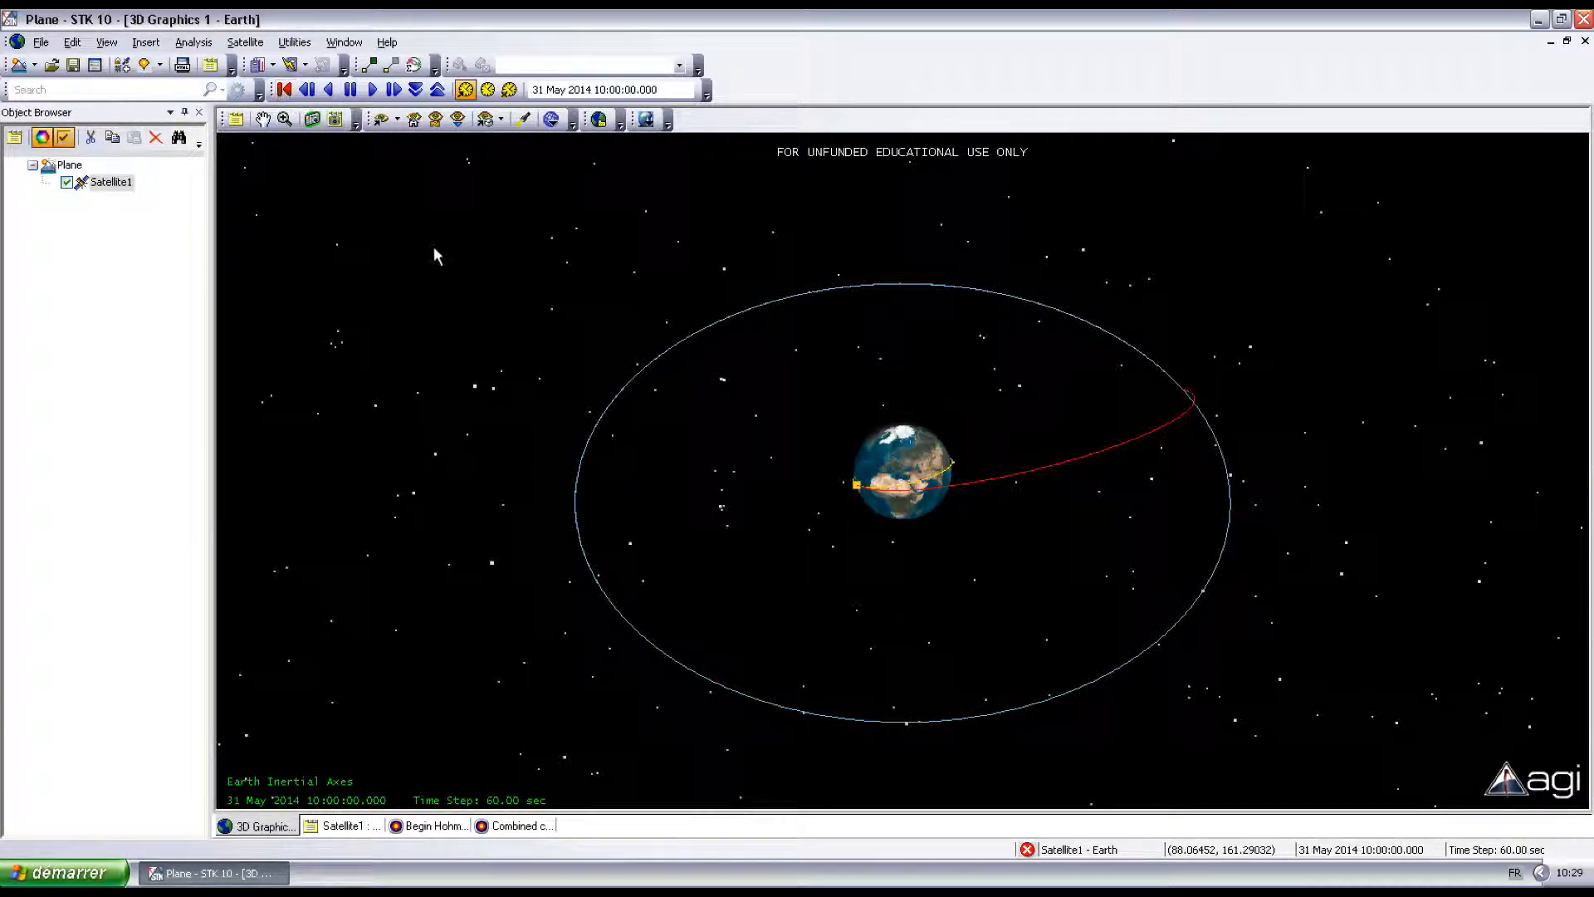
# Play the satellite's animation forward, view the combined transfer trajectory from over the Earth's pole, and pause it.
pyautogui.click(374, 91)
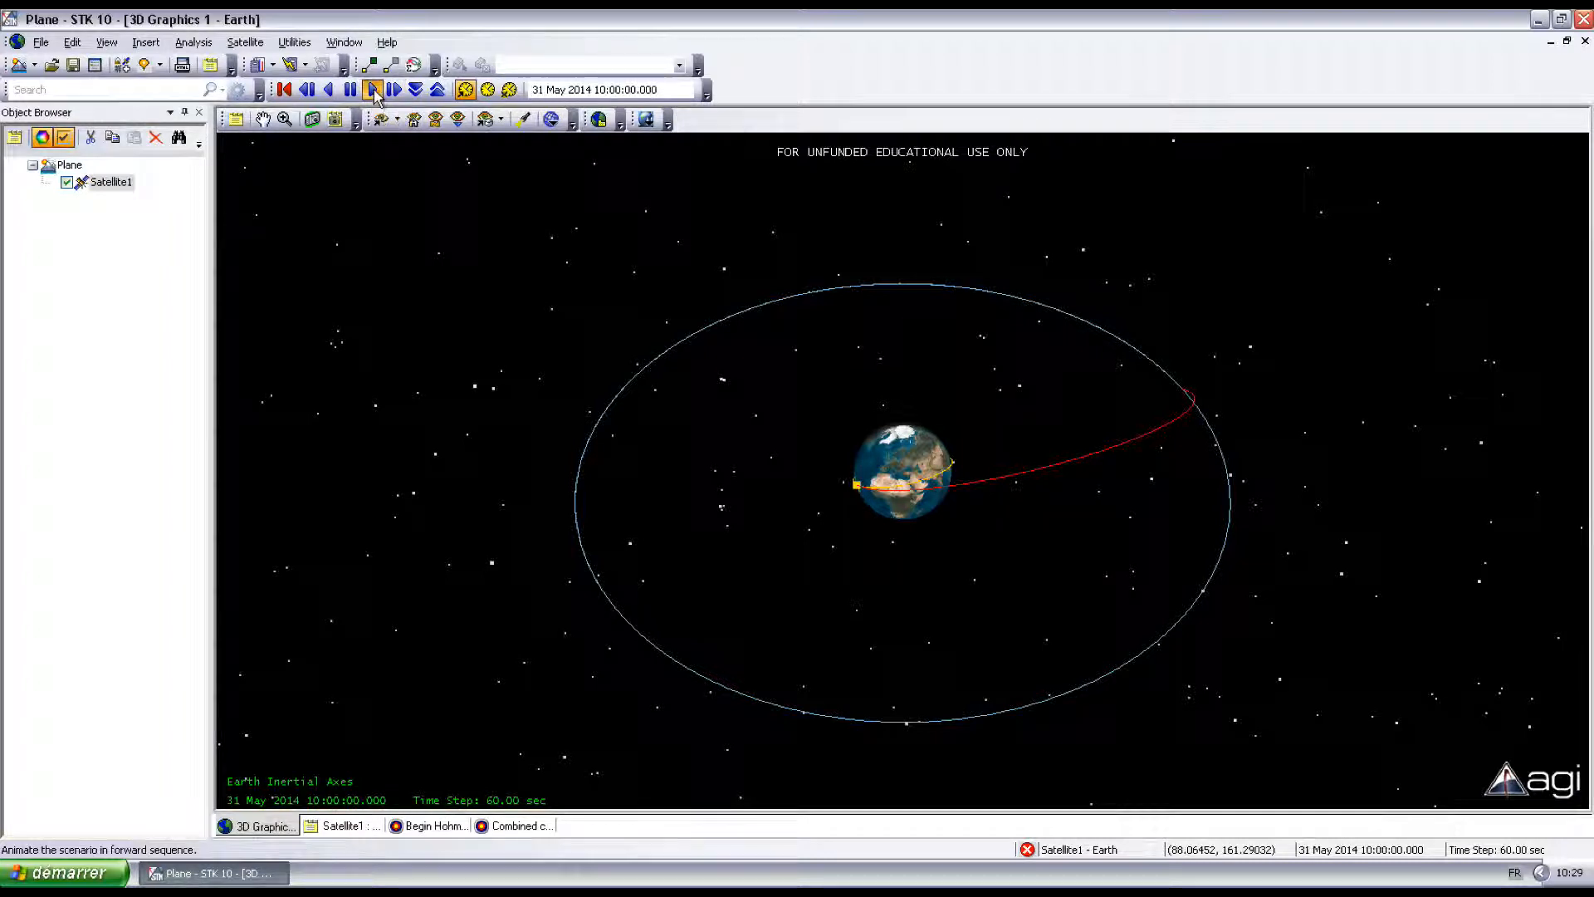
pyautogui.moveTo(835, 423); pyautogui.dragTo(1178, 519)
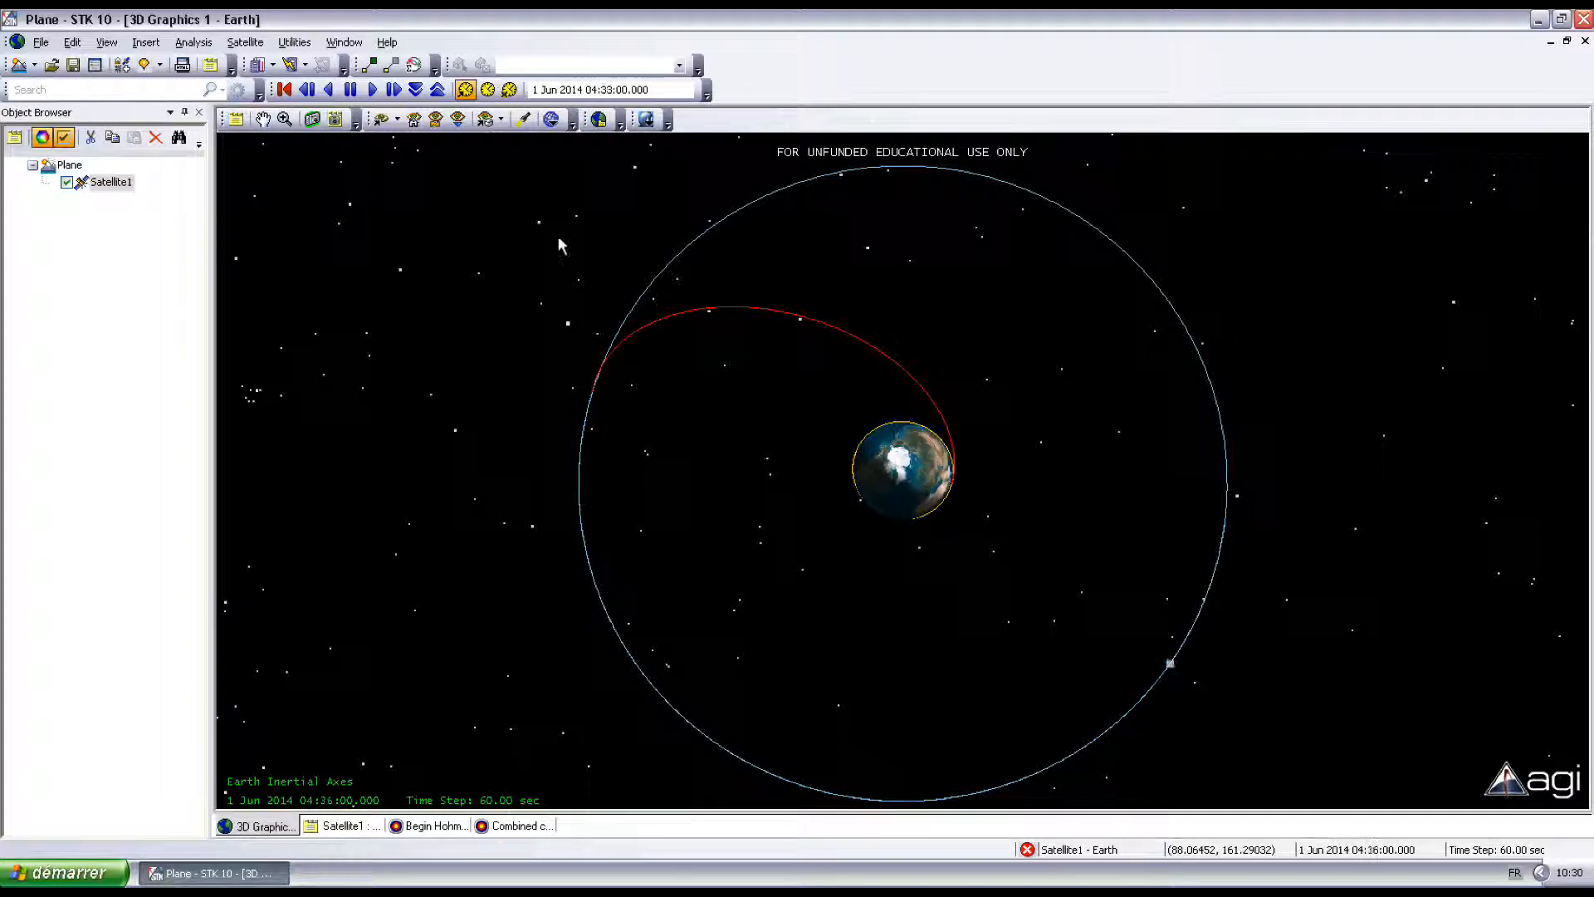
pyautogui.click(350, 89)
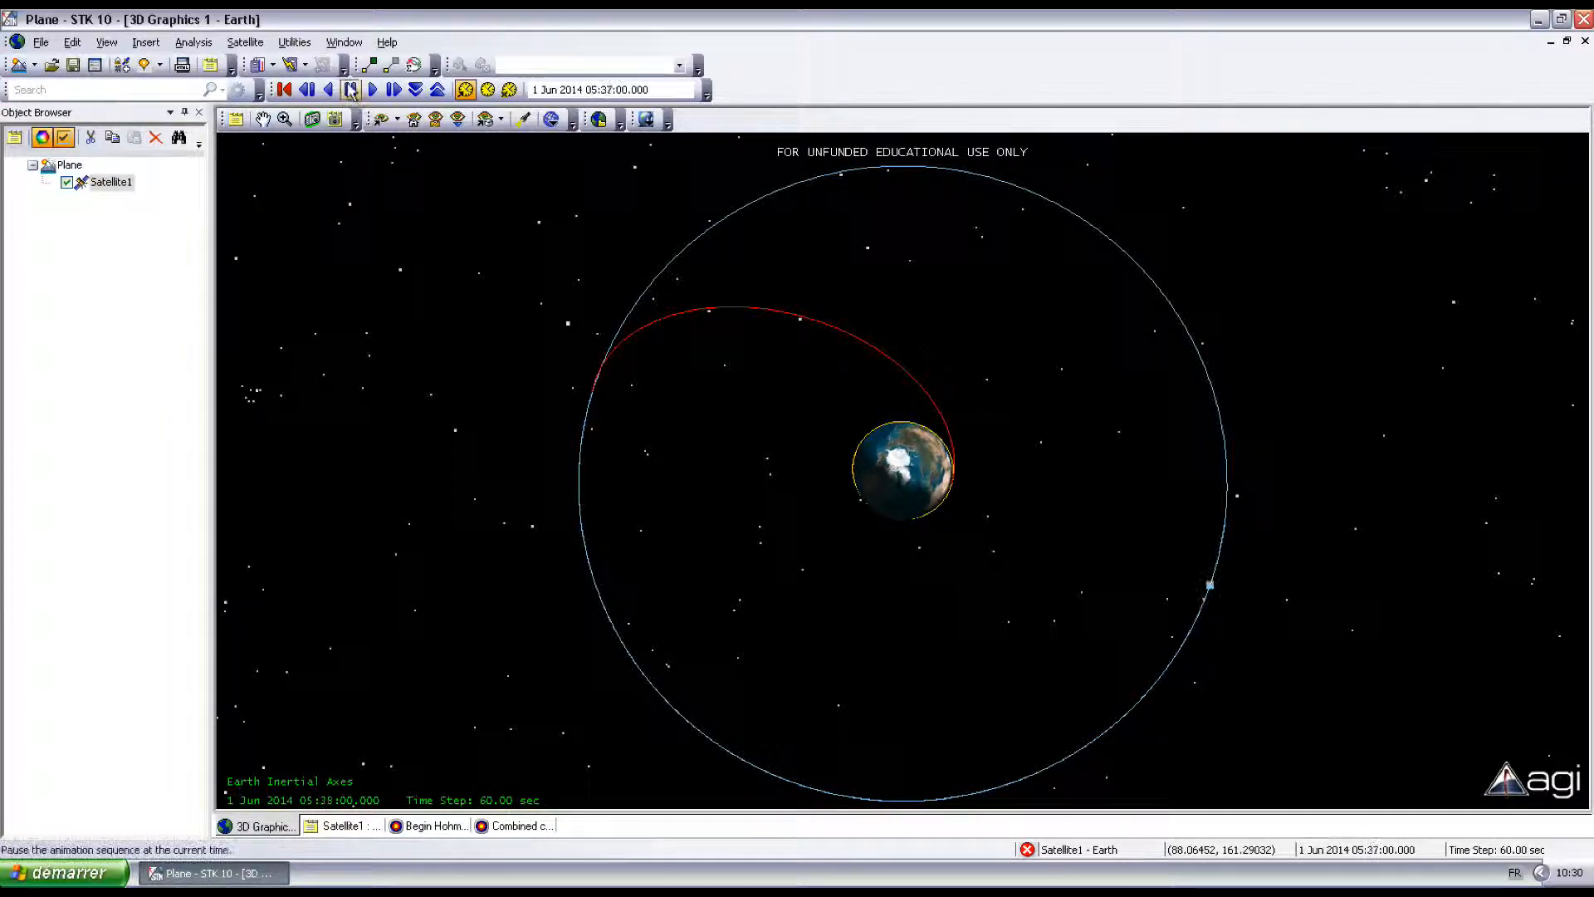
# Apply the targeter profile changes of Begin_Hohmann and Combined_change, and check the resulting thrust vectors of Simple_DV and Combined_DV.
pyautogui.click(344, 826)
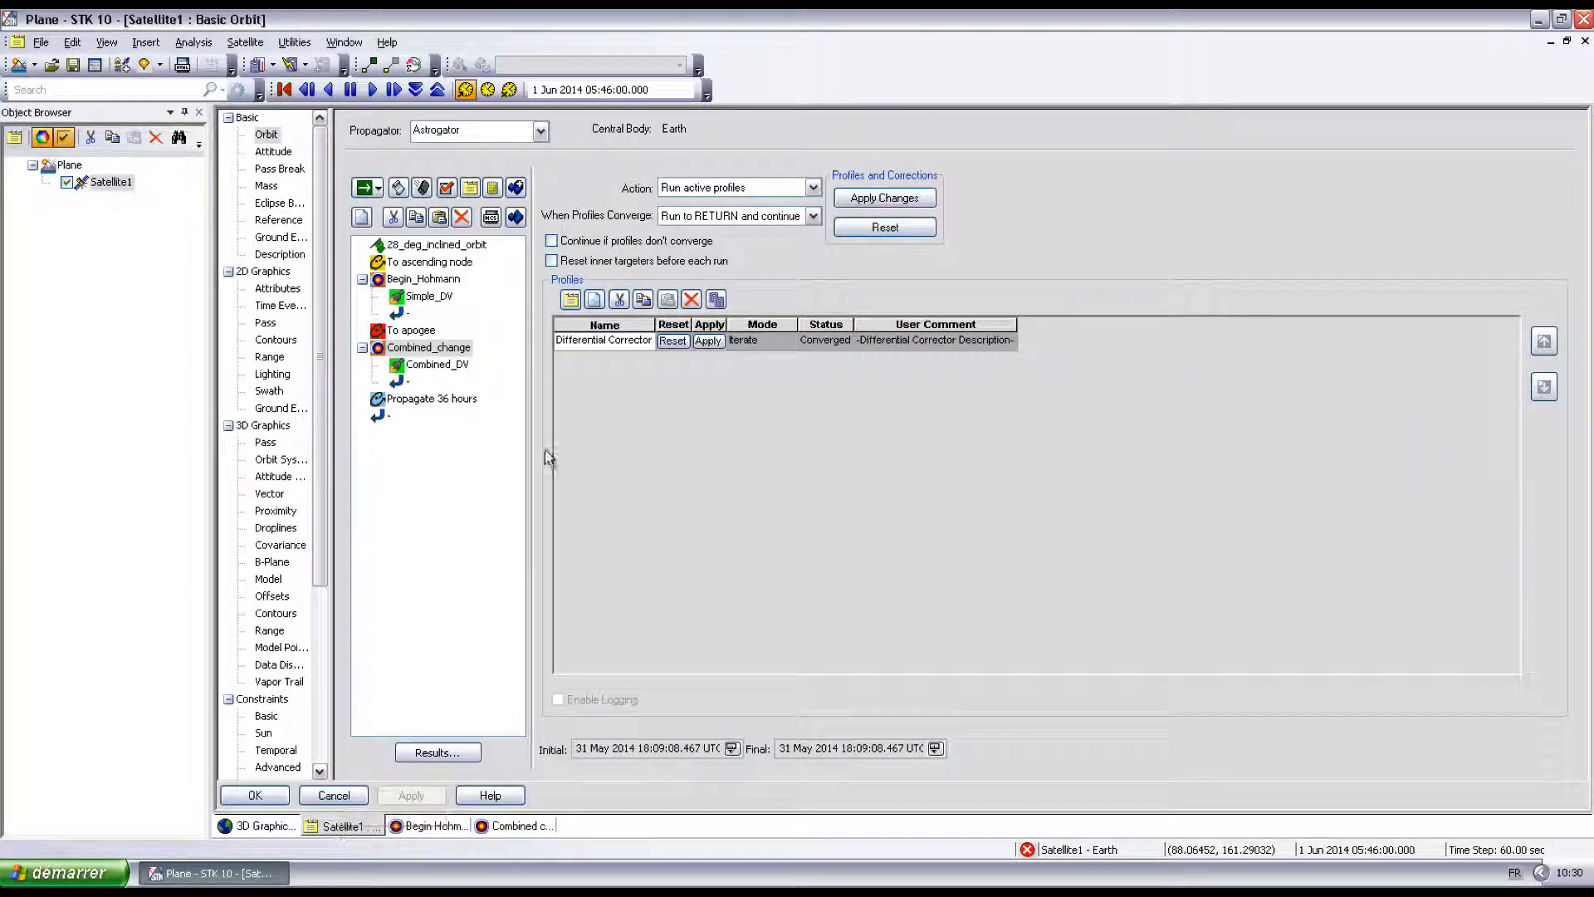
pyautogui.click(444, 280)
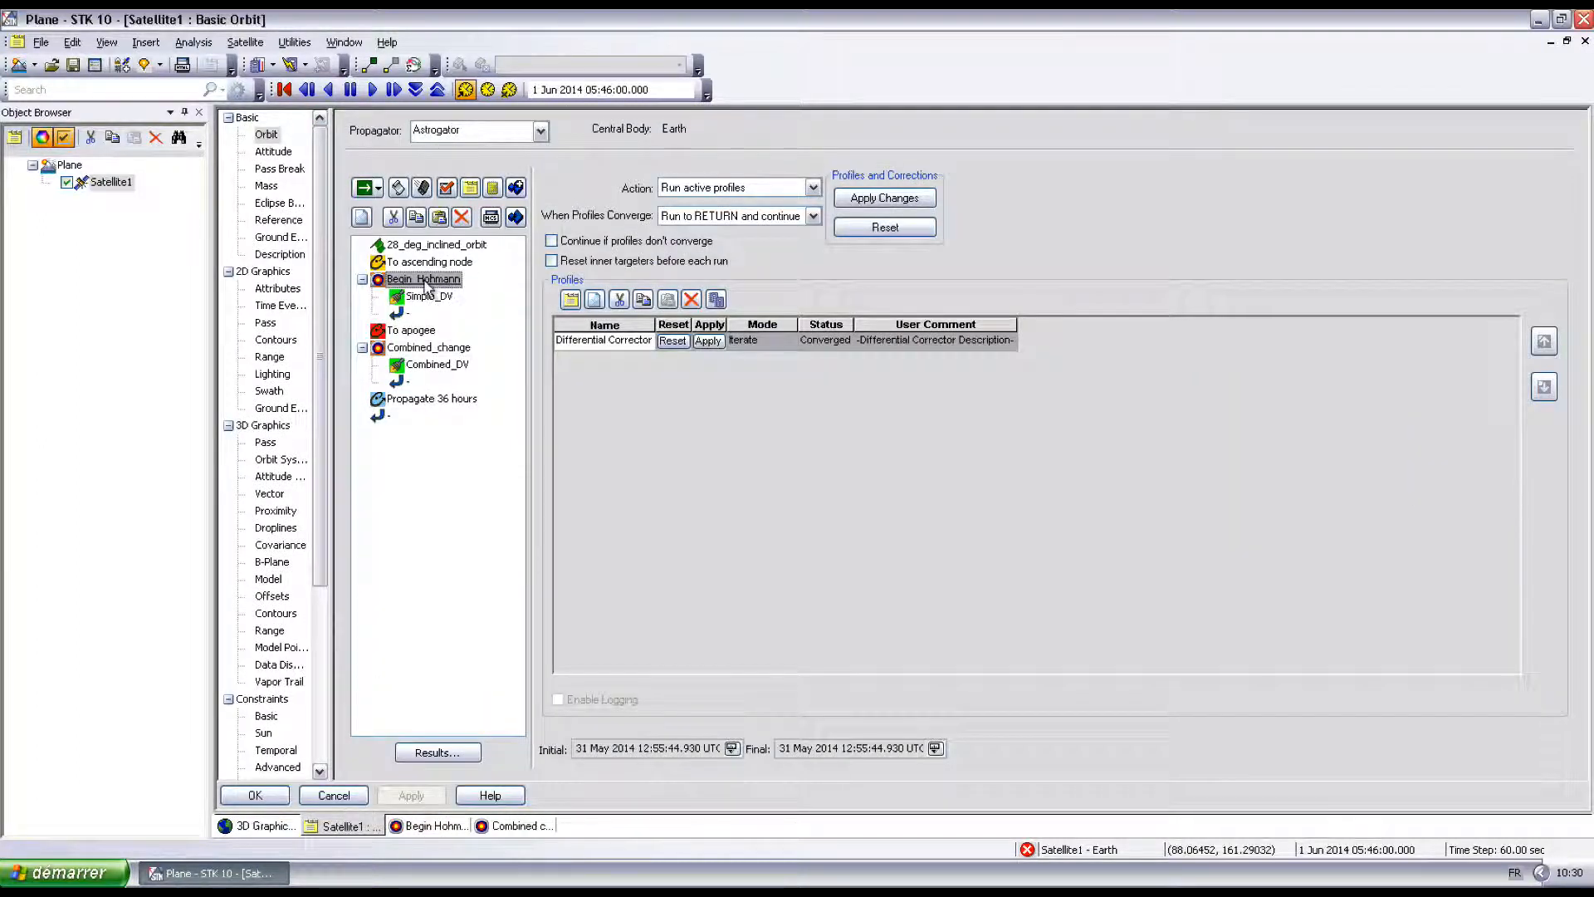
pyautogui.click(884, 198)
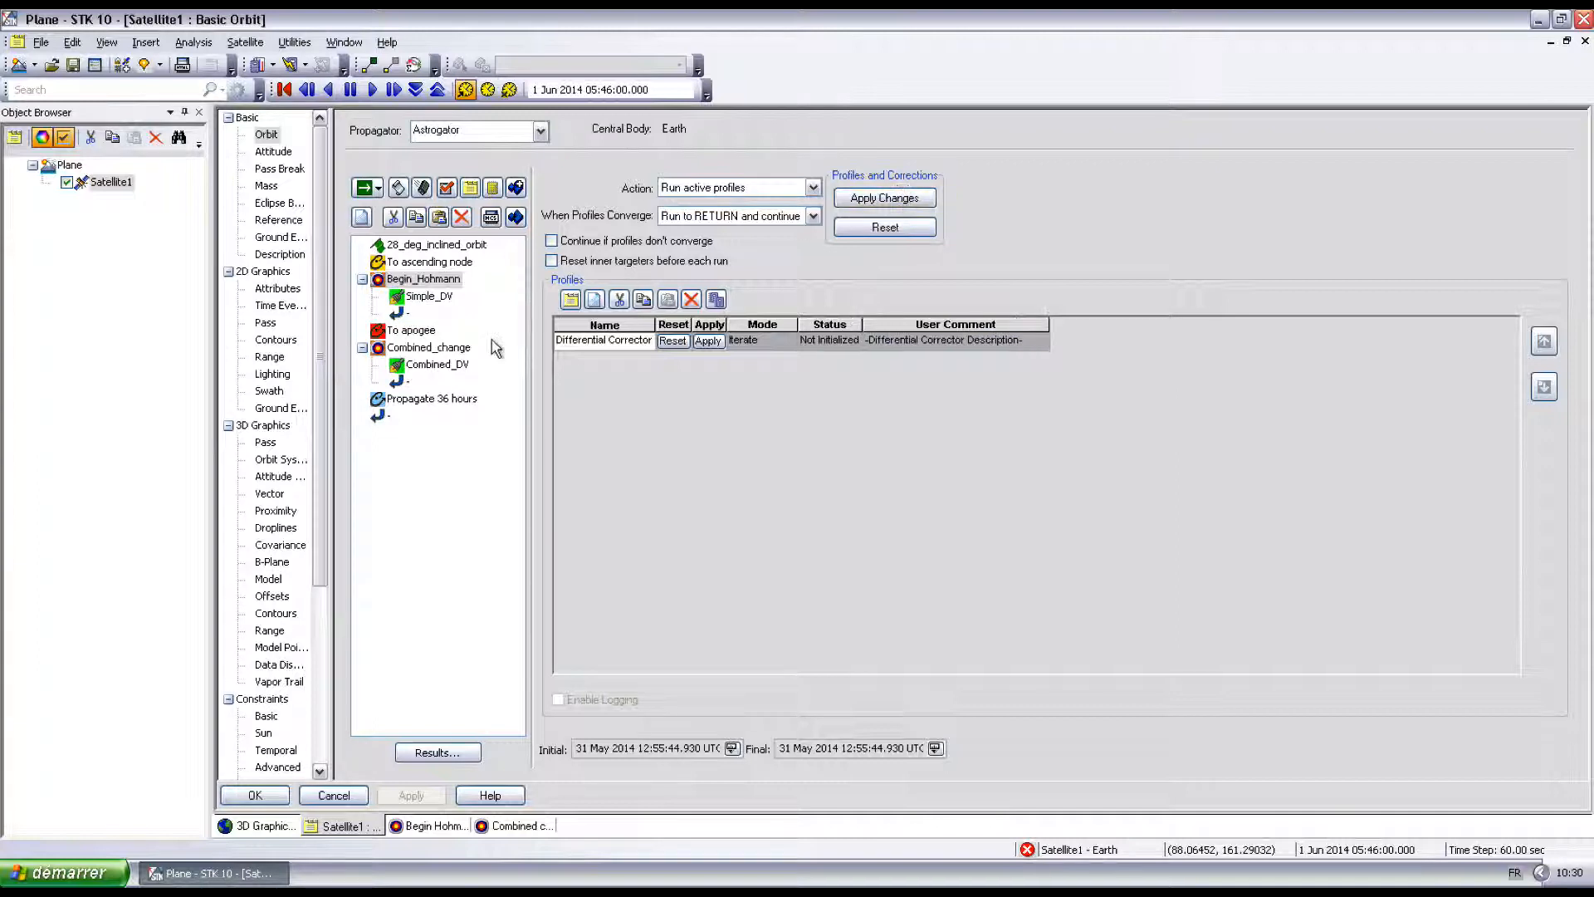
pyautogui.click(452, 348)
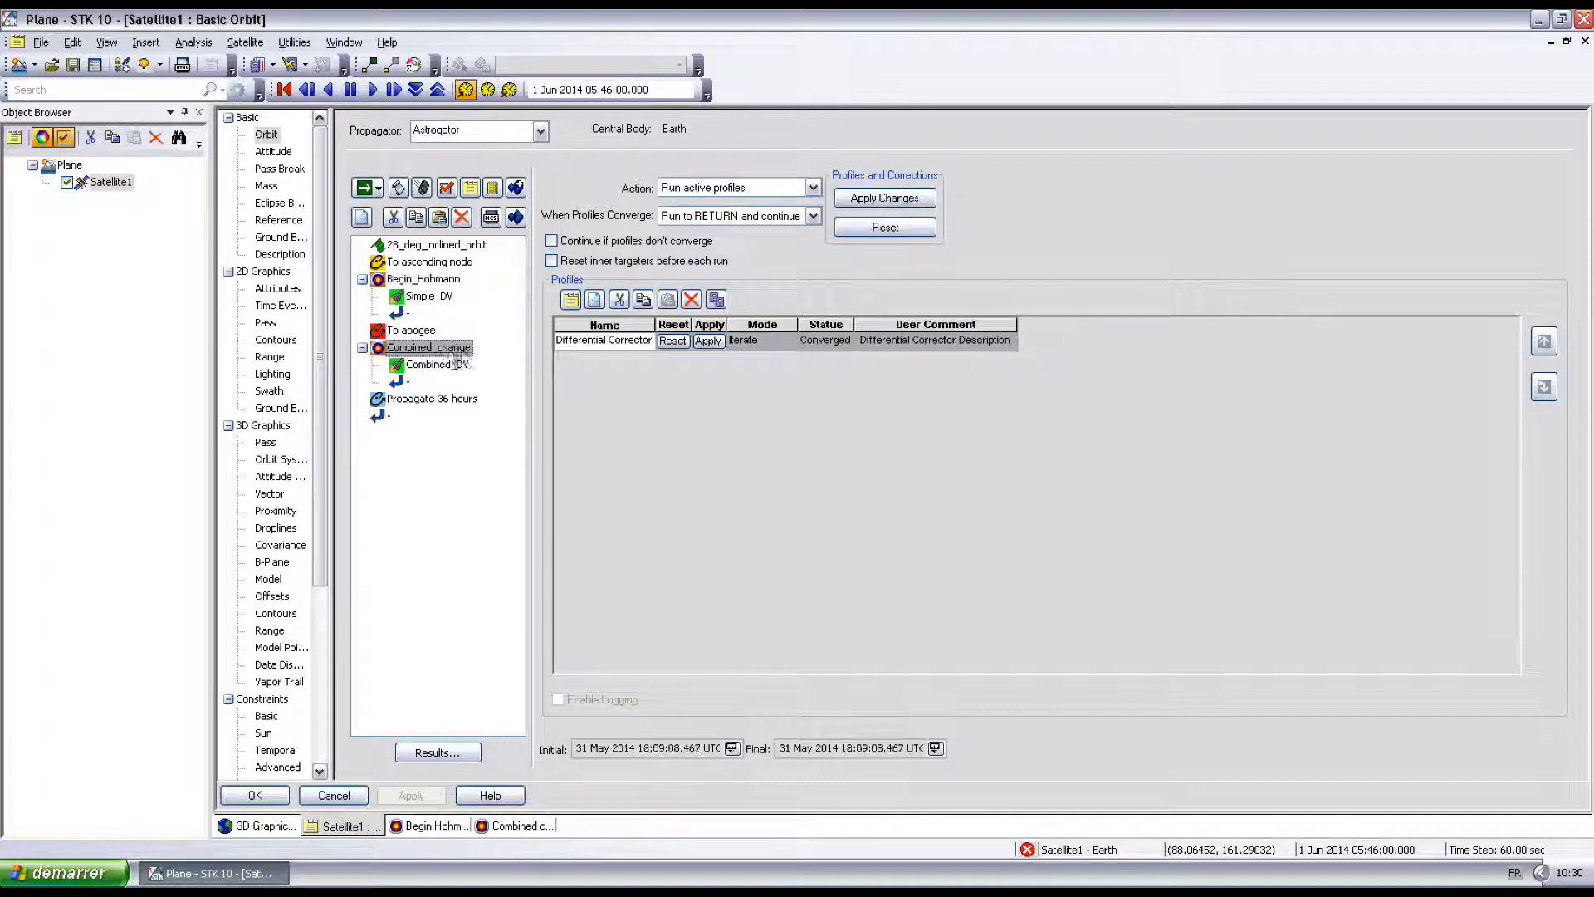
pyautogui.click(885, 199)
pyautogui.click(424, 297)
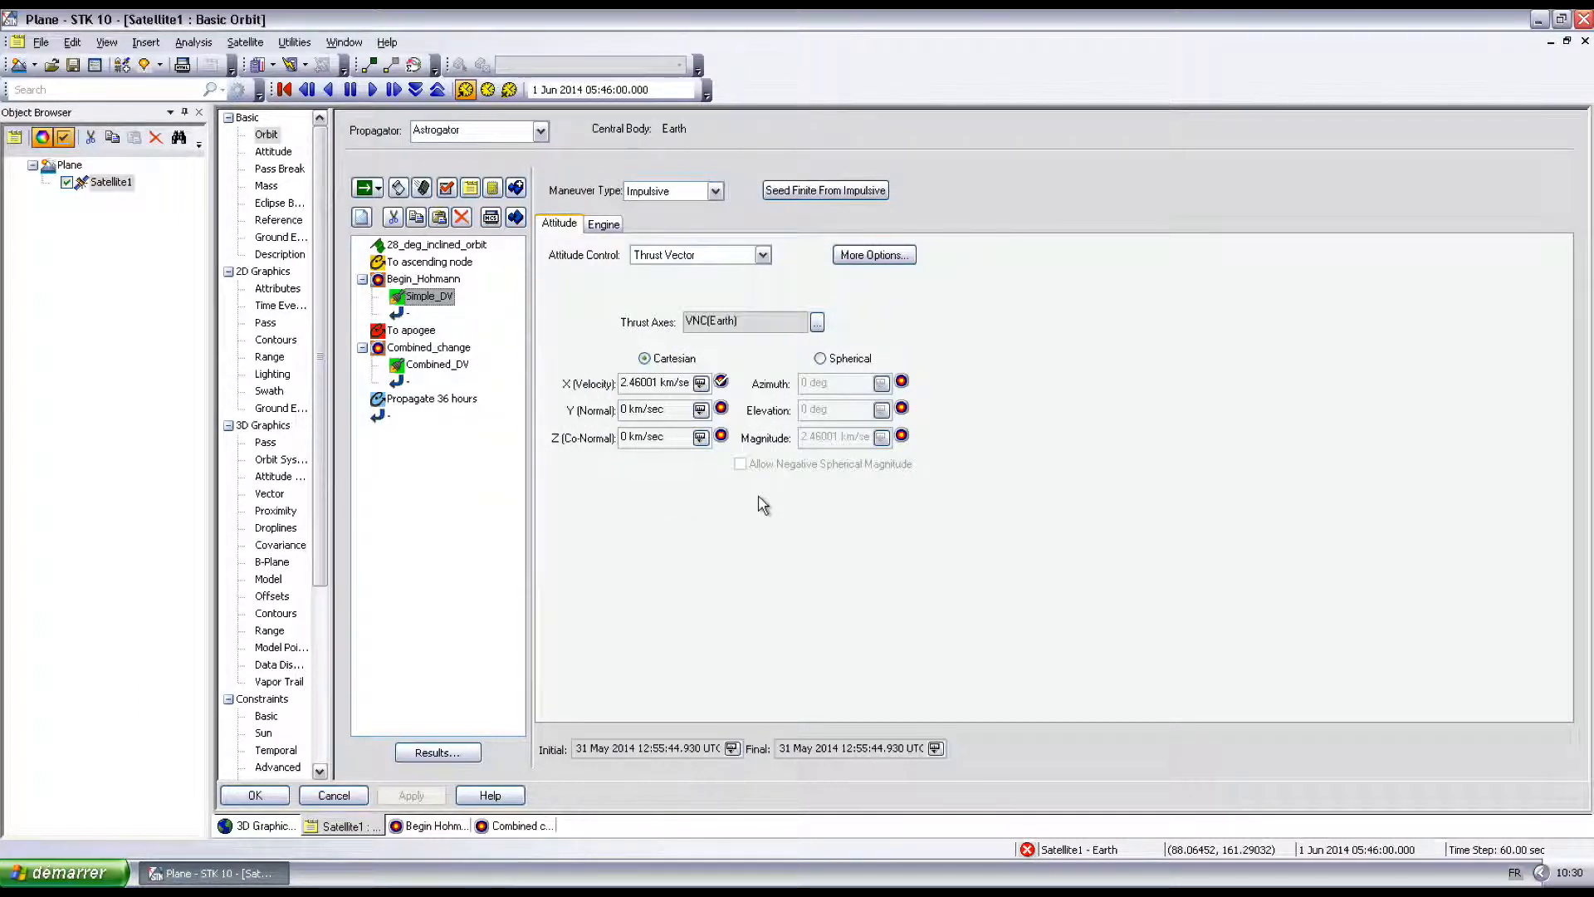
pyautogui.click(440, 365)
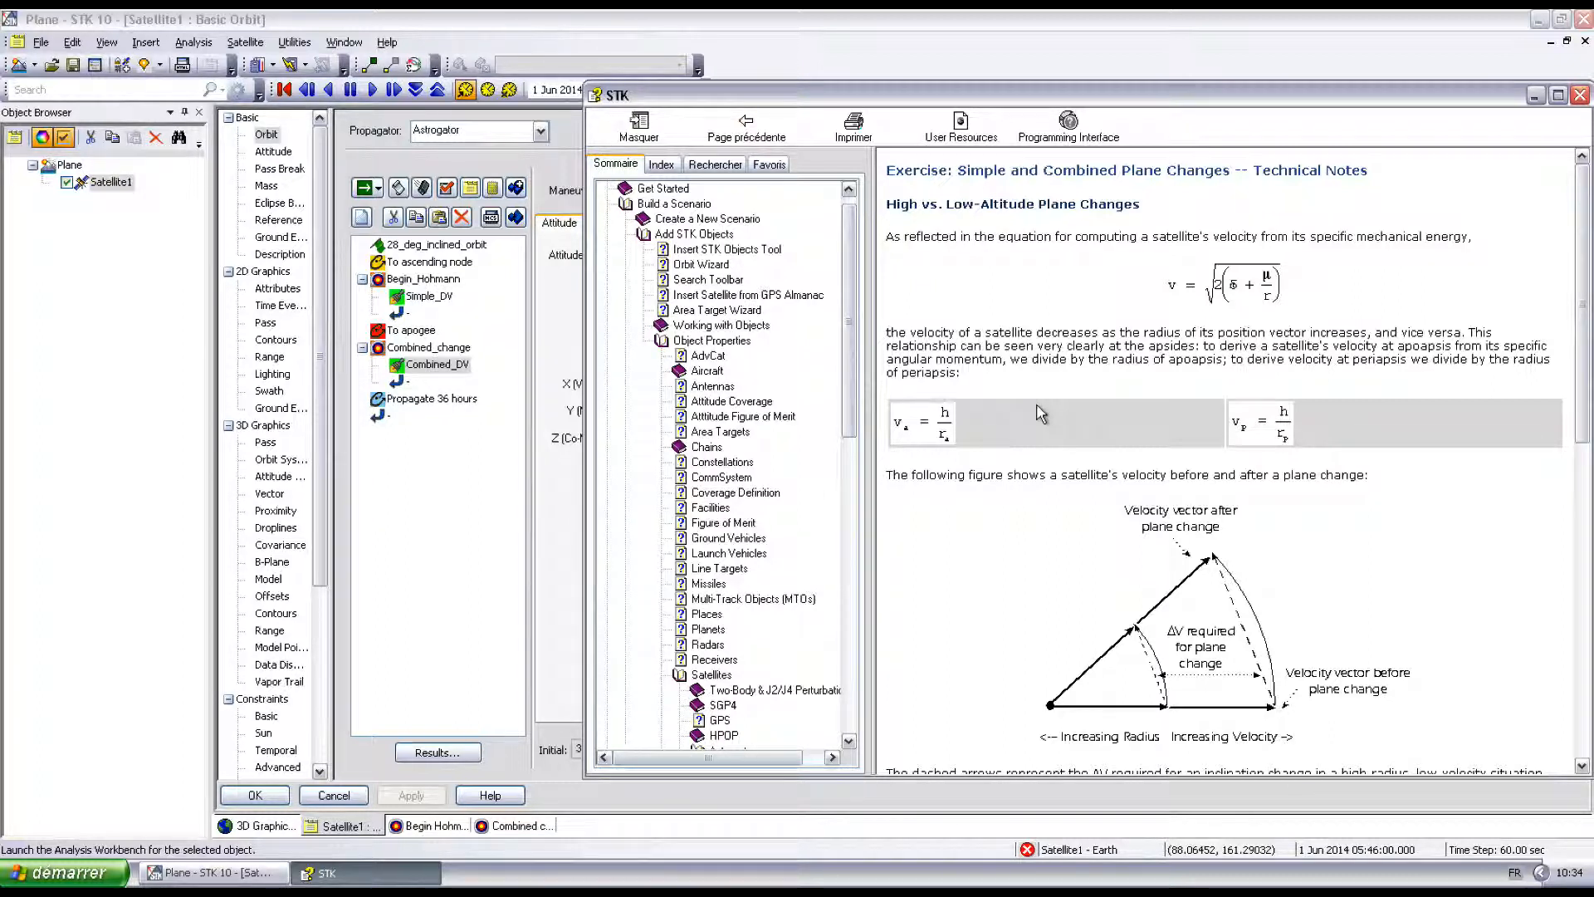
# Open the technical notes of the Simple and Combined Plane Changes exercise in the STK help and read about high- versus low-altitude plane changes.
pyautogui.click(684, 204)
pyautogui.click(649, 205)
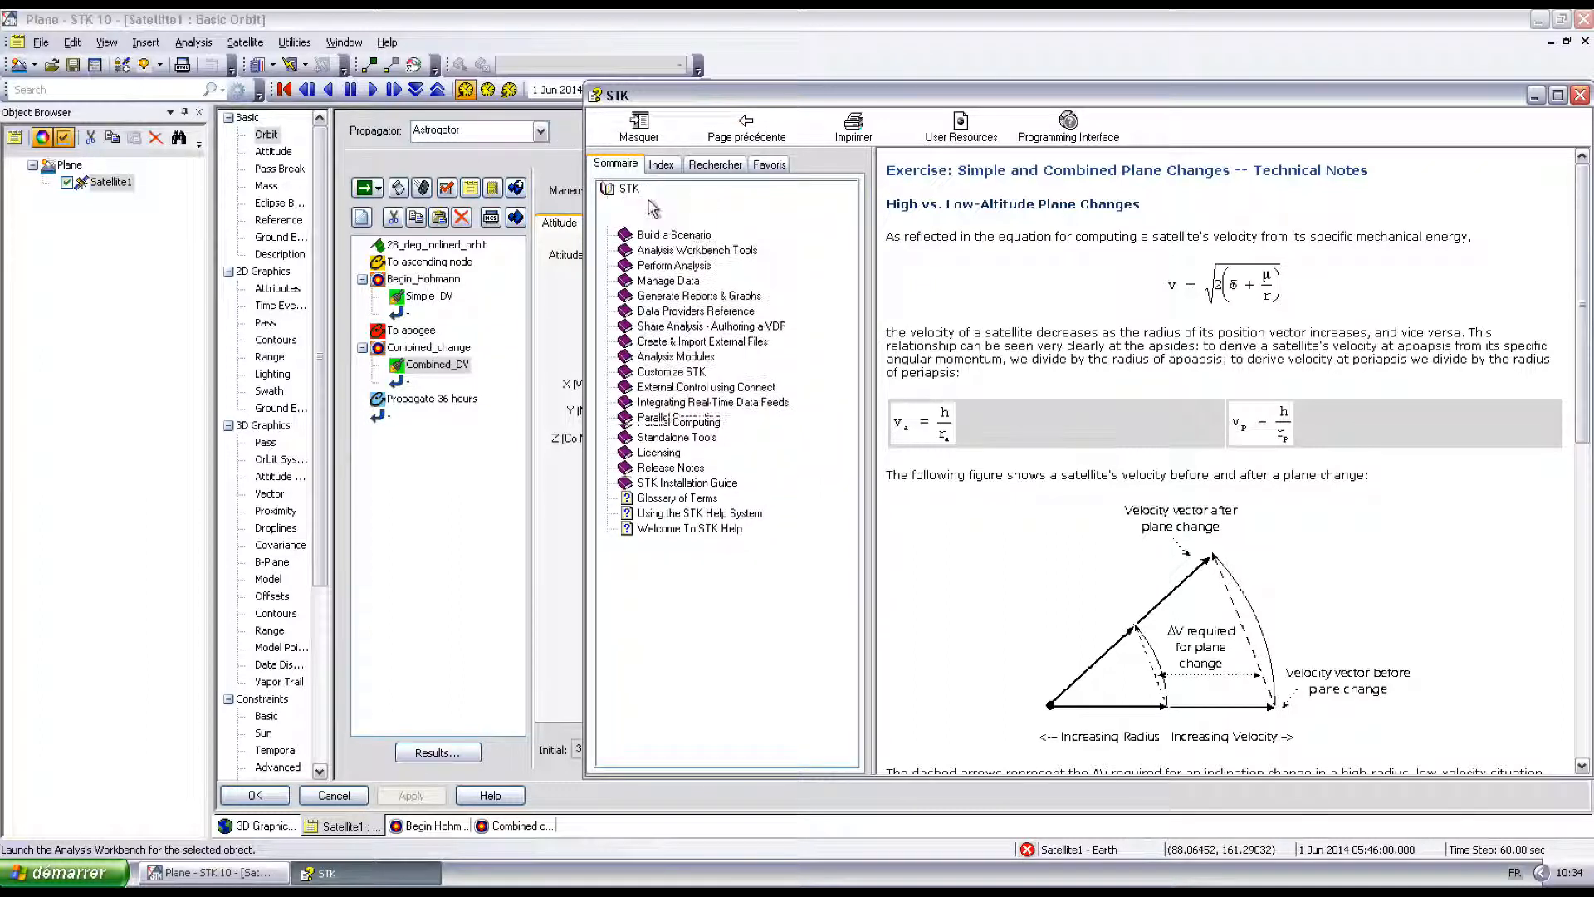
pyautogui.click(674, 295)
pyautogui.click(709, 355)
pyautogui.click(965, 396)
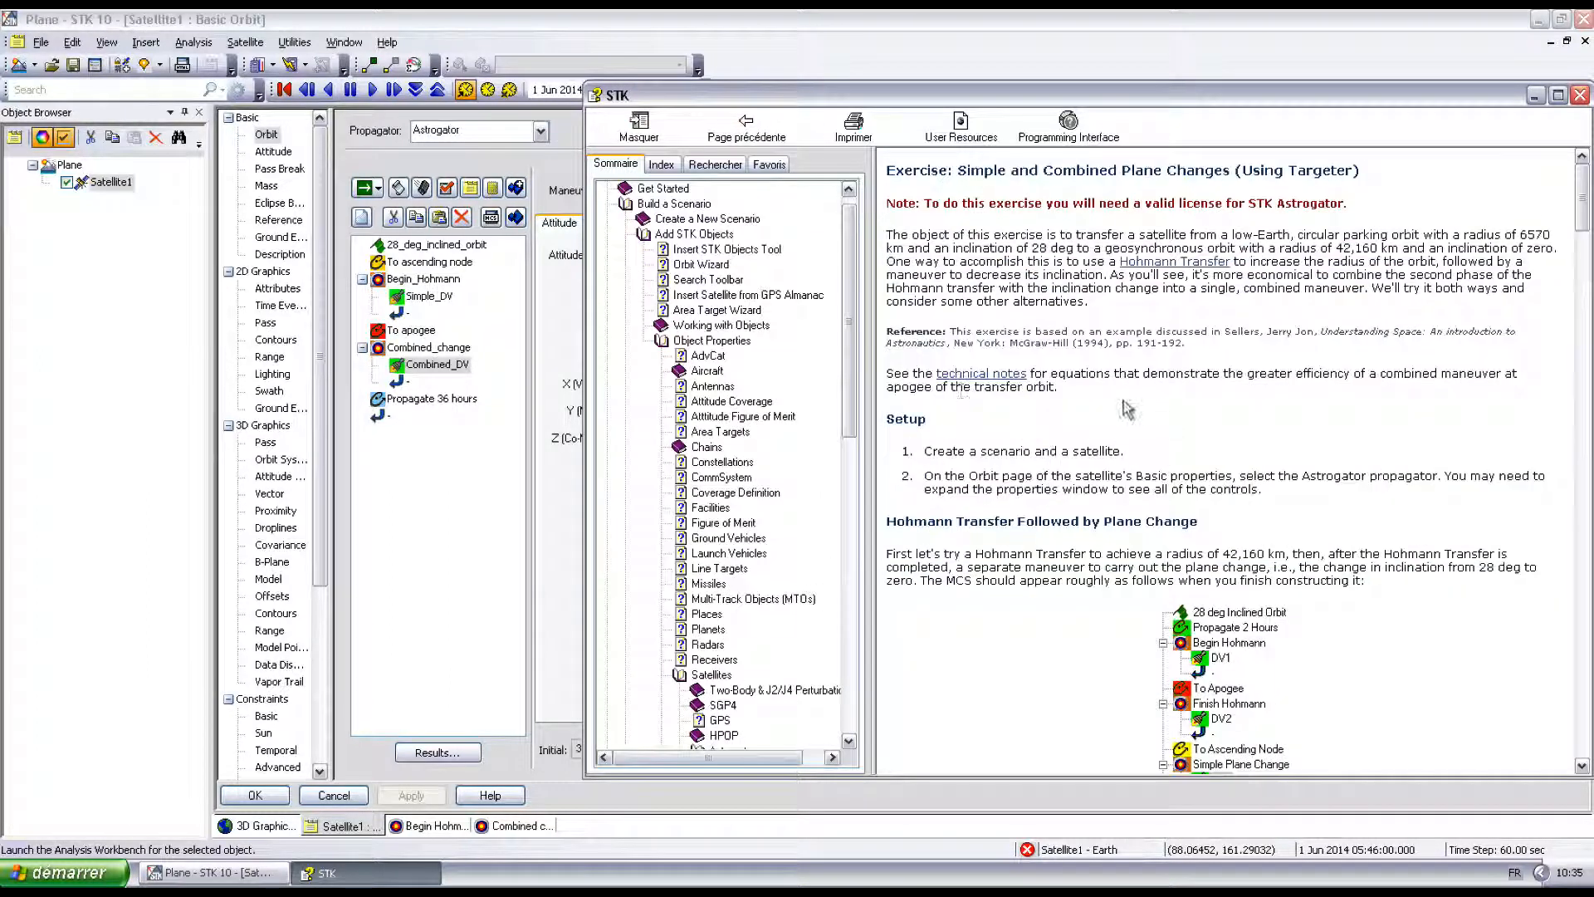
pyautogui.click(983, 375)
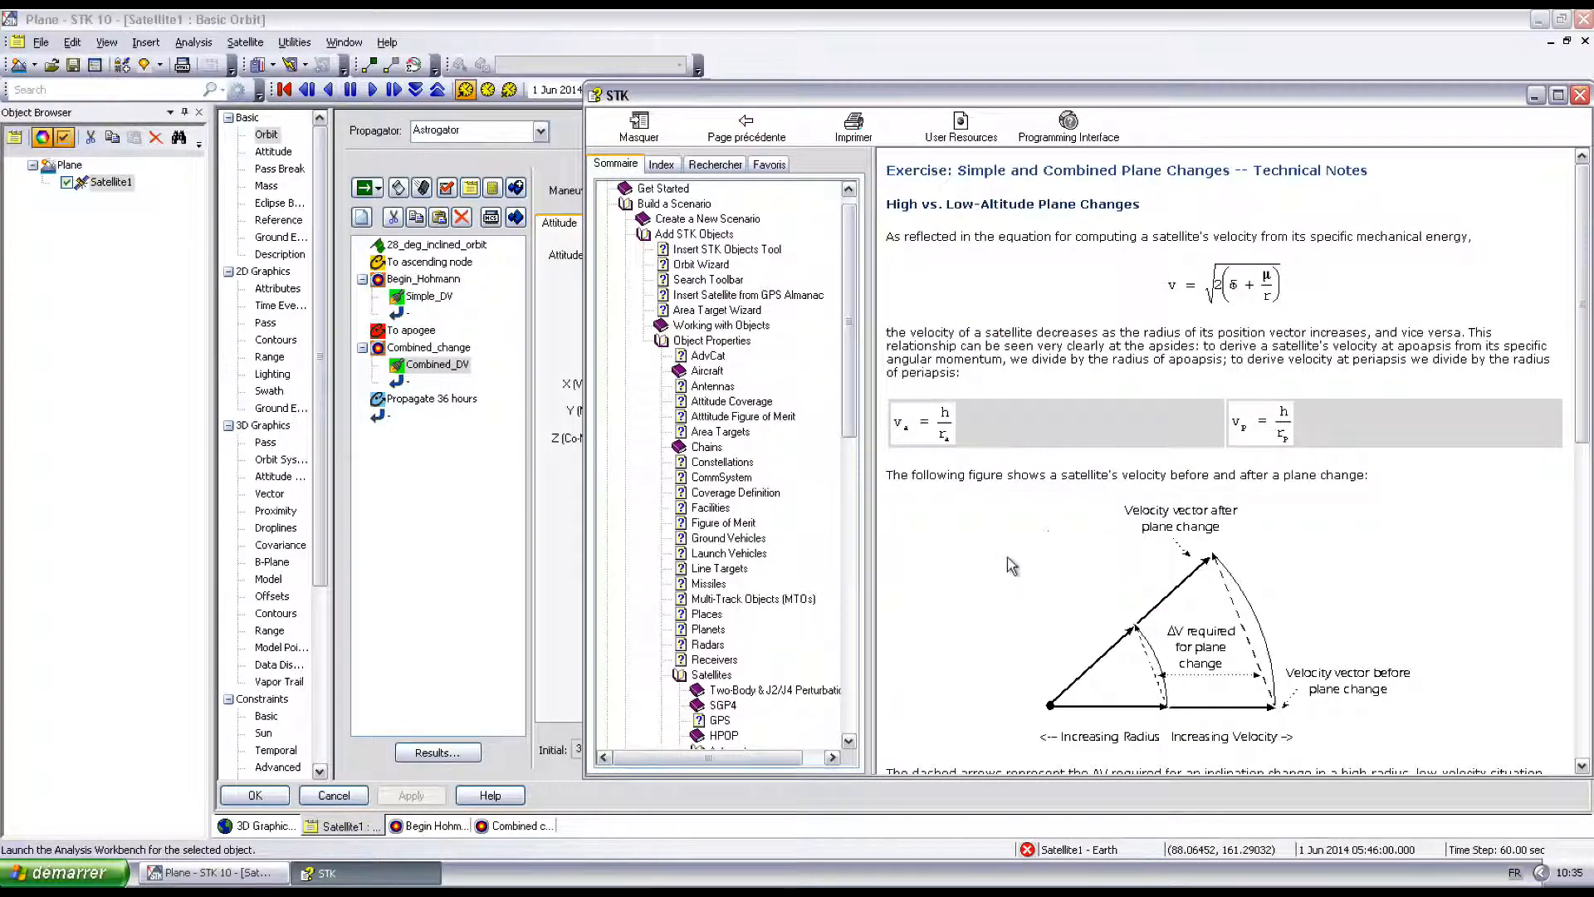
pyautogui.scroll(-8, 994, 545)
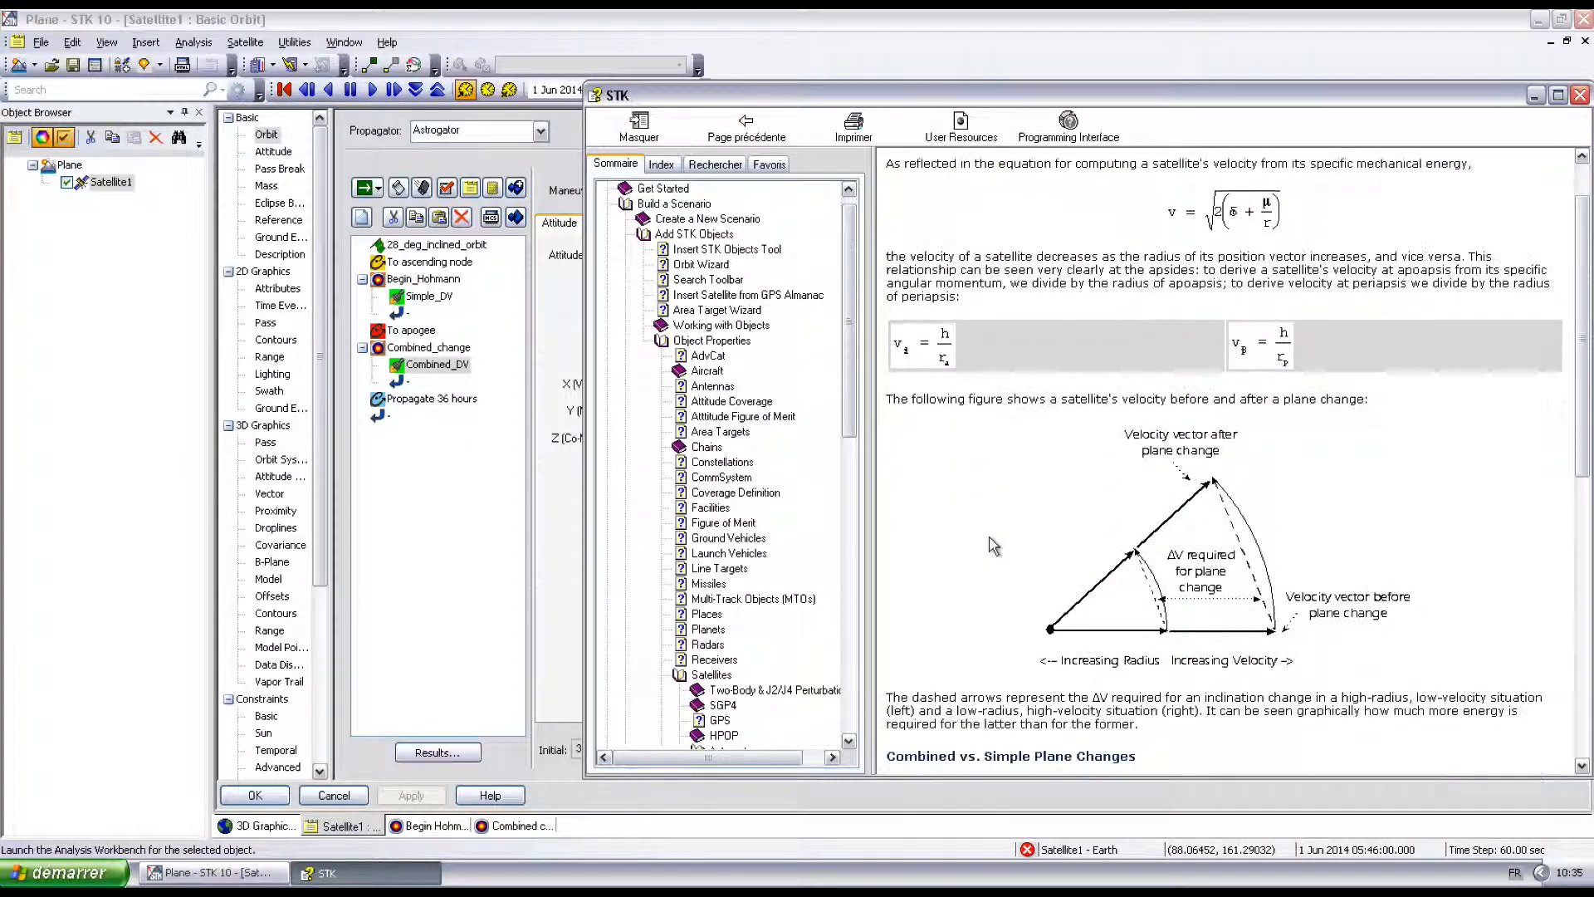